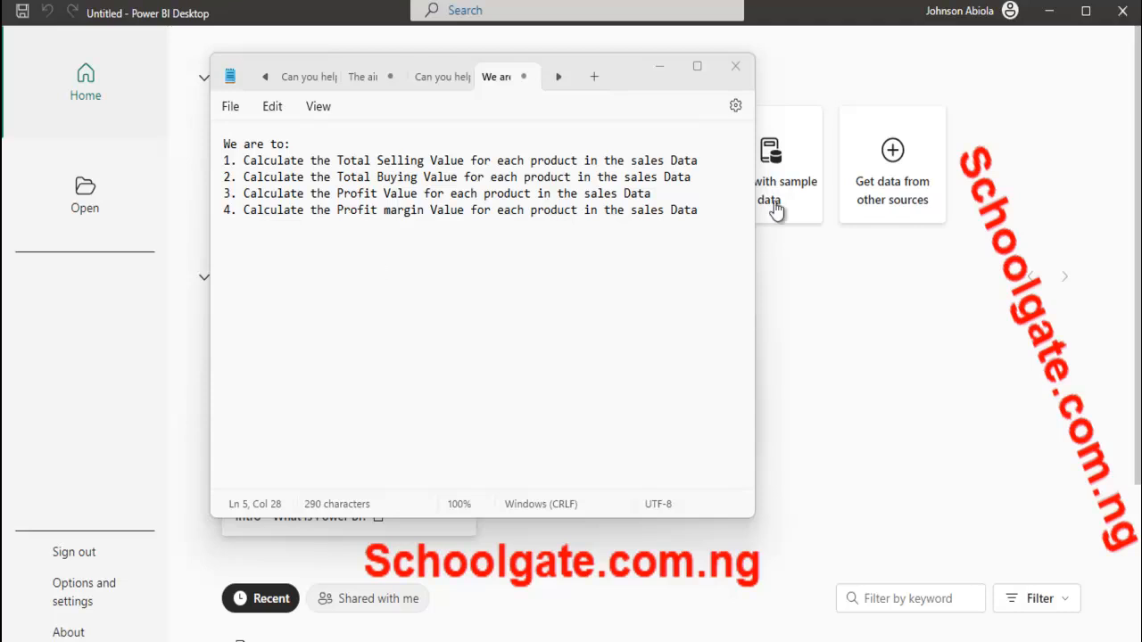
Step: Dismiss the notes window and start a new blank report
left_click(872, 389)
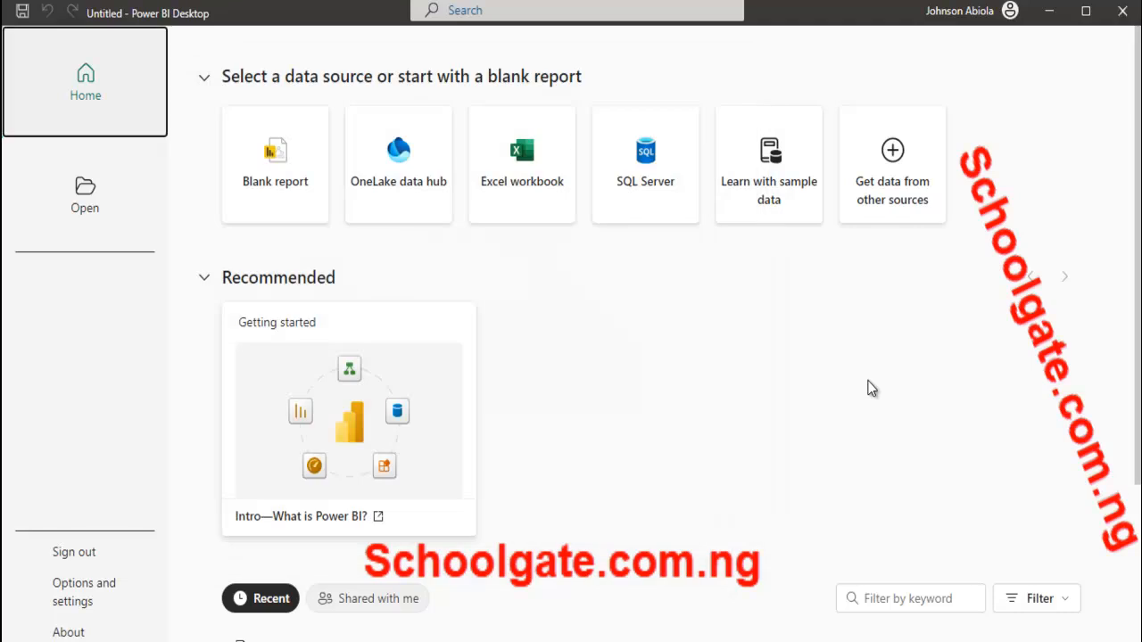
left_click(245, 177)
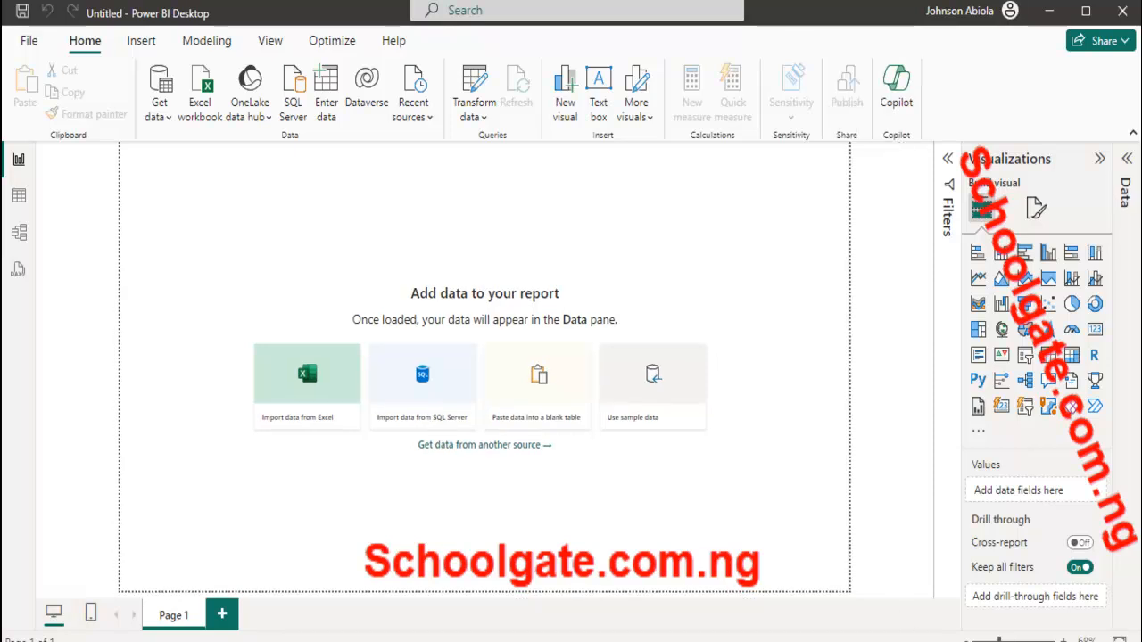
Step: Switch to Excel to look over the Input Data and Master Data sheets of Sales-Dashboard-practice-file, and return to Power BI Desktop
left_click(806, 624)
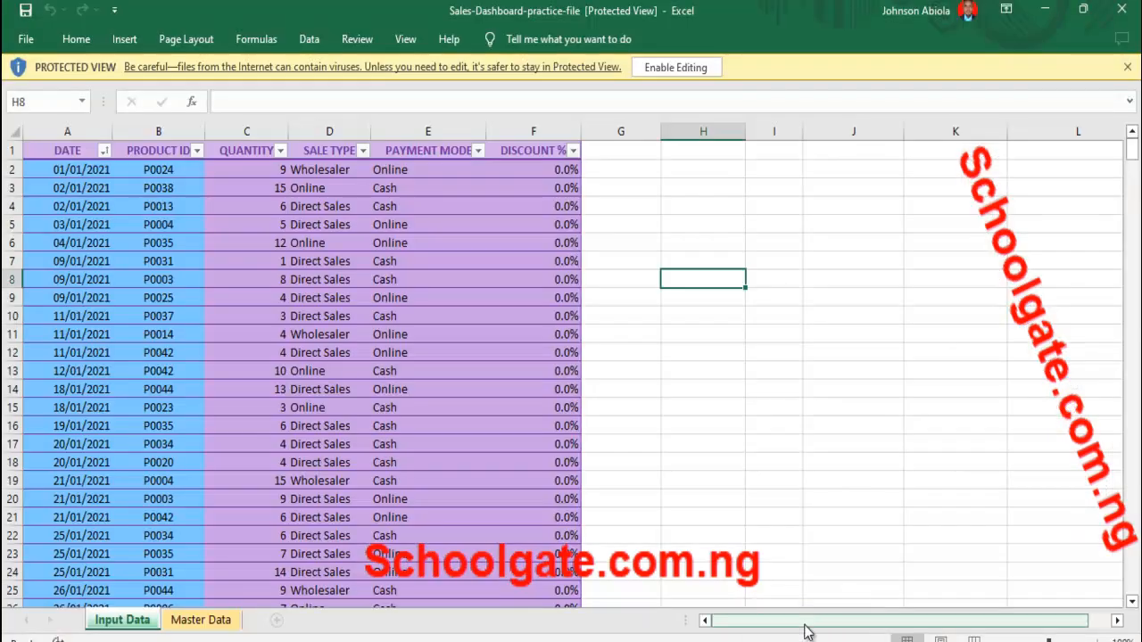
left_click(203, 621)
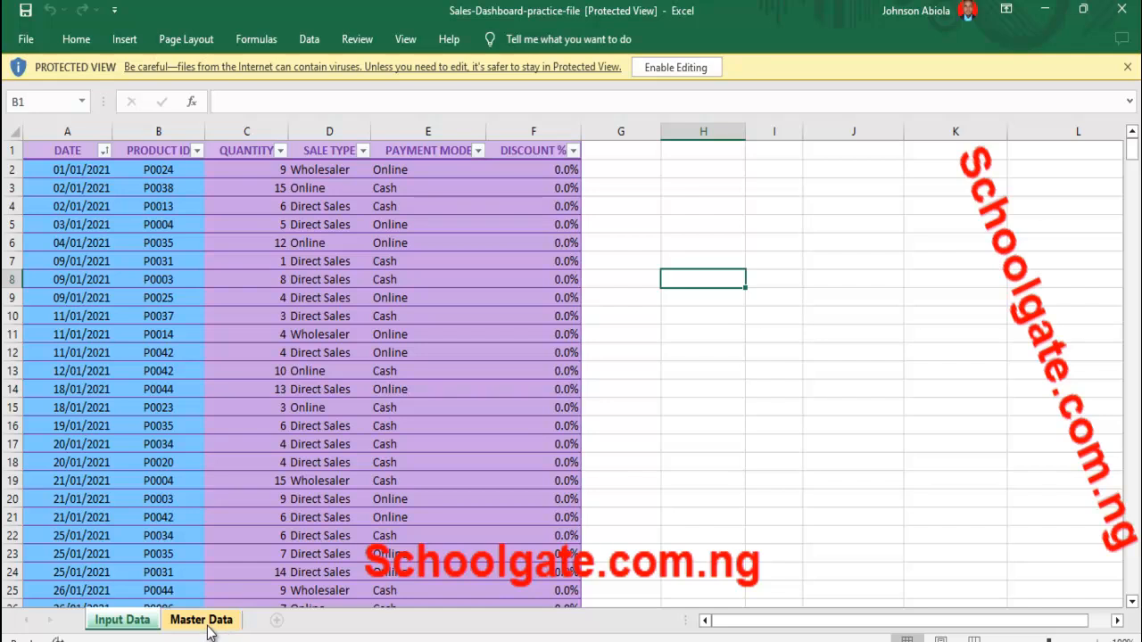
left_click(132, 620)
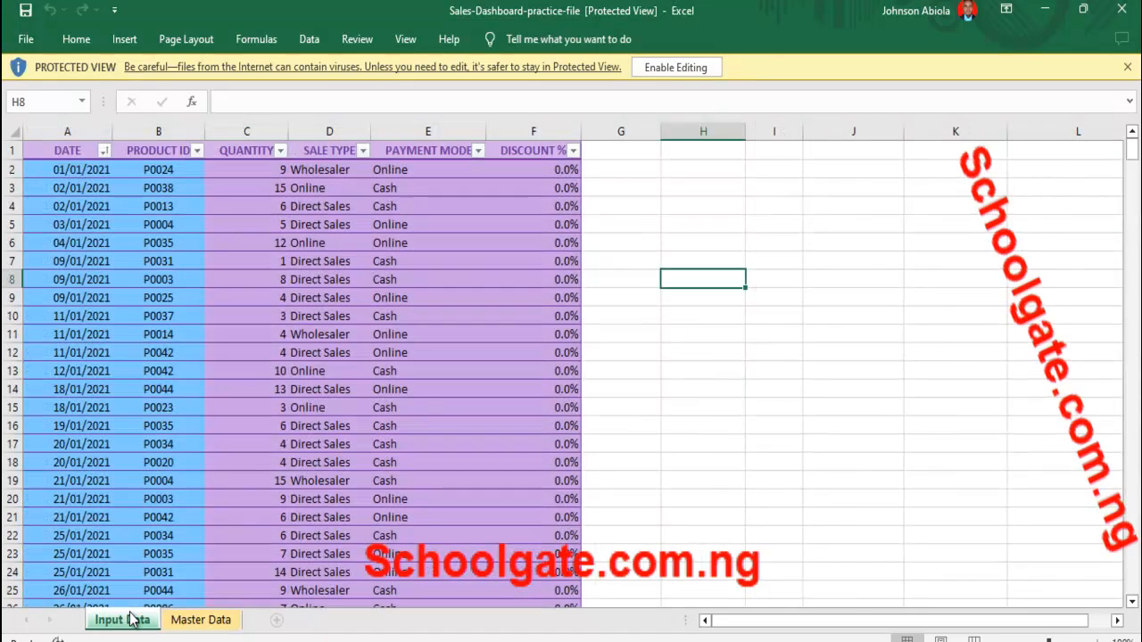
left_click(1082, 9)
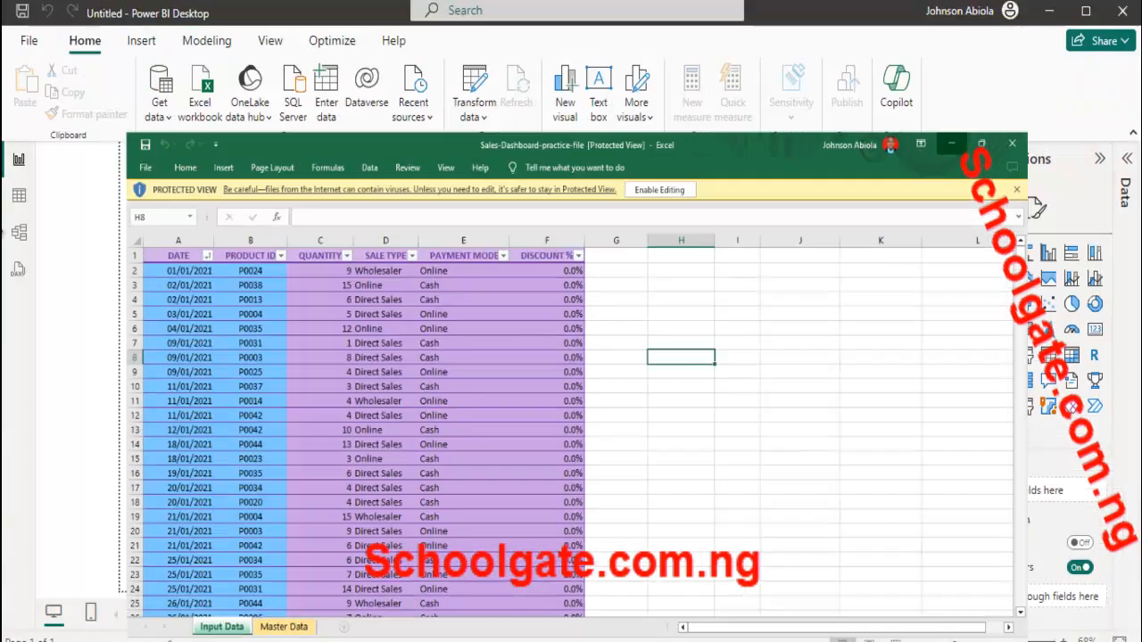
Step: Connect to the Excel workbook Sales-Dashboard-practice-file in the Downloads folder as a data source
left_click(164, 123)
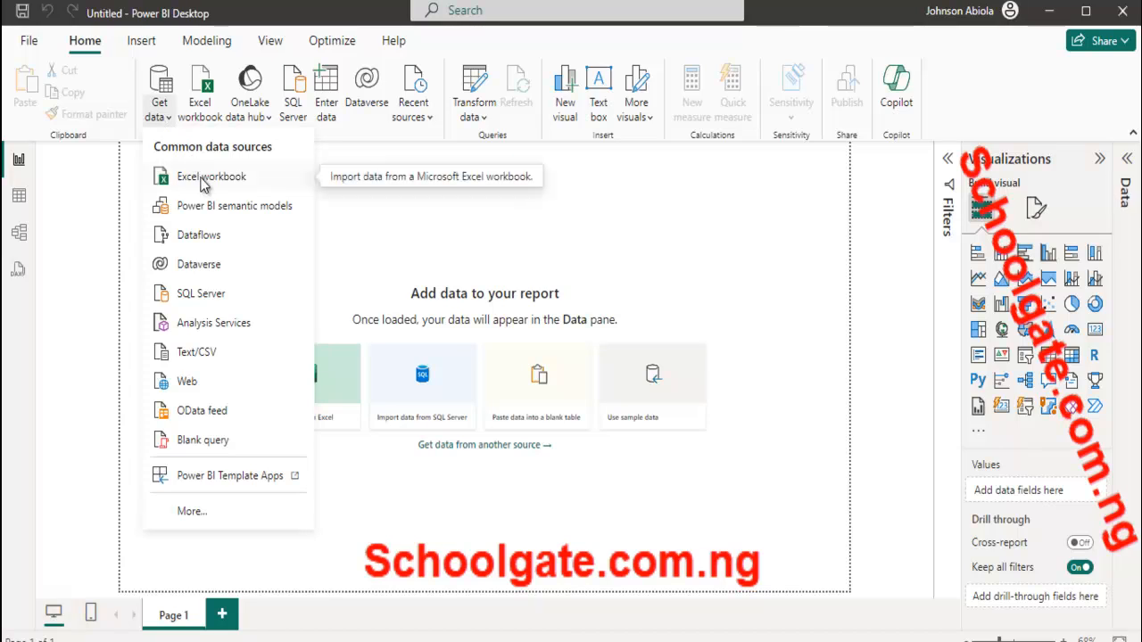
left_click(204, 181)
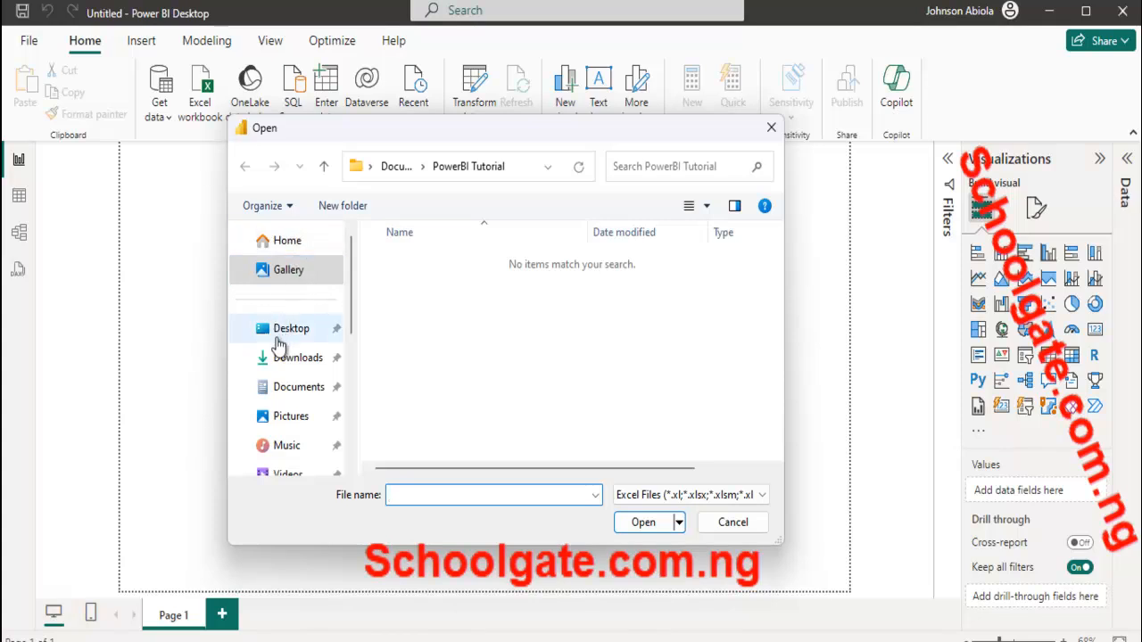
left_click(284, 361)
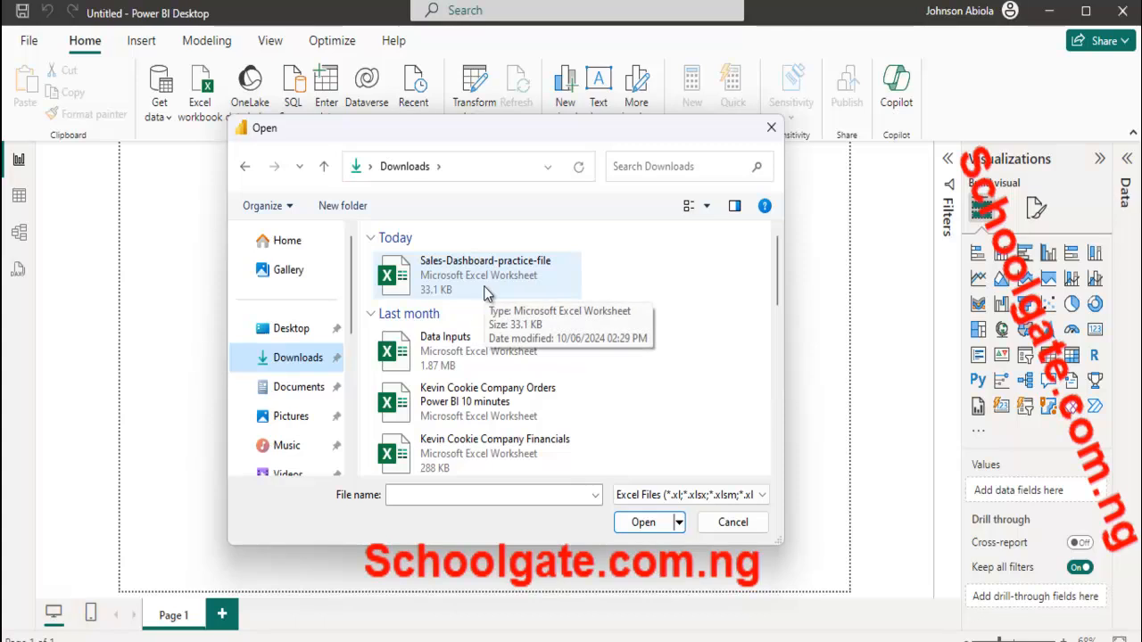
double_click(510, 285)
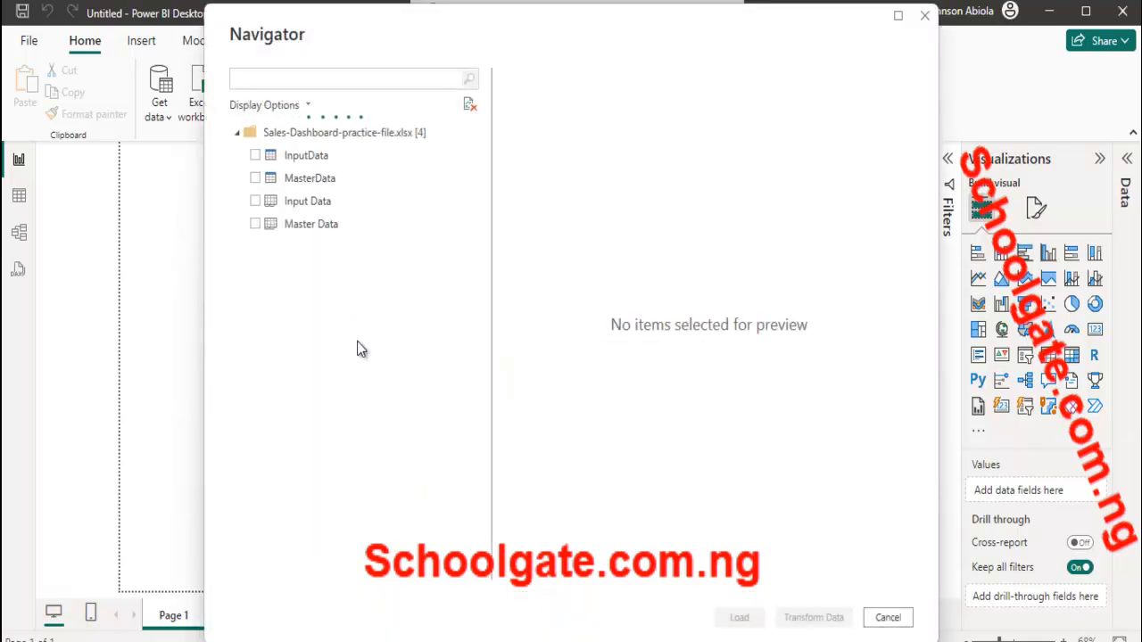
Step: Choose the InputData and MasterData tables from the workbook and open them in Power Query Editor for transformation
left_click(256, 158)
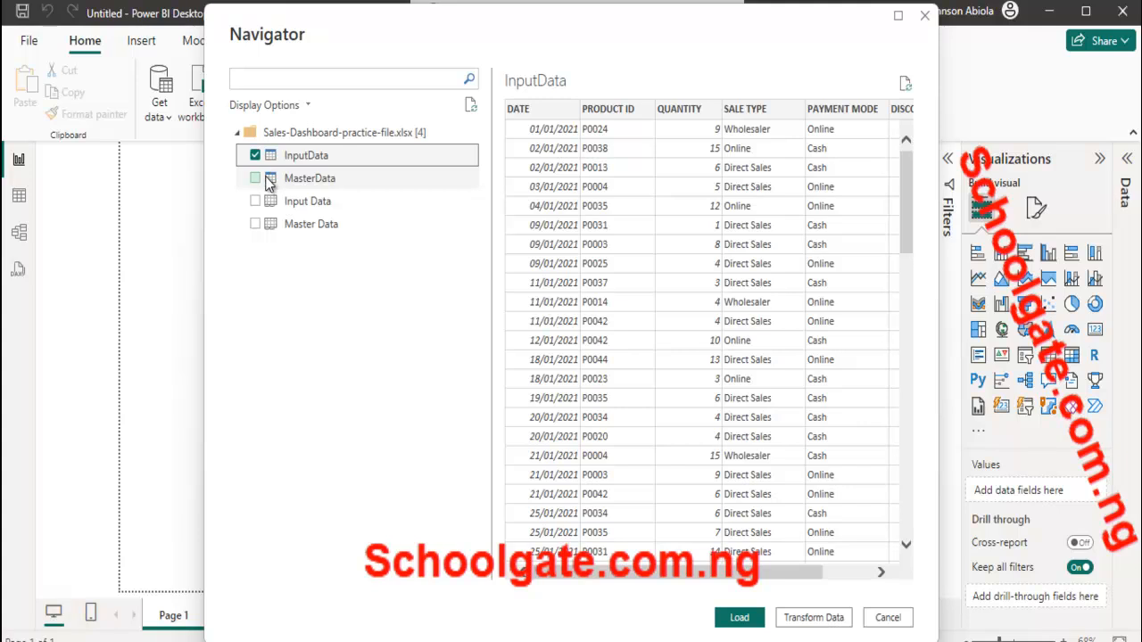
left_click(256, 180)
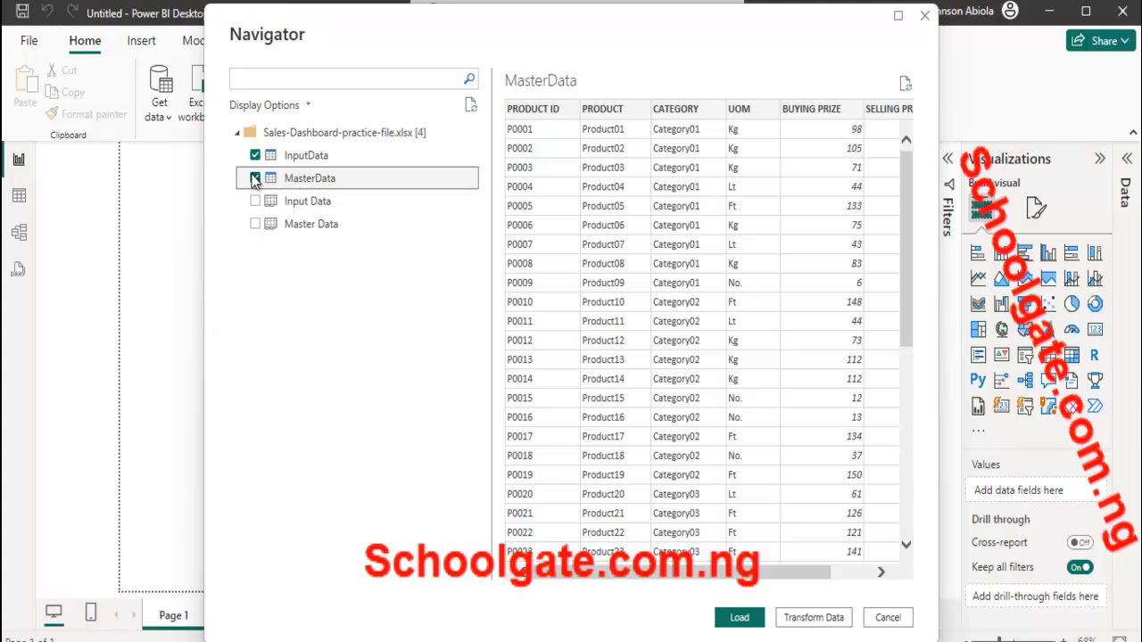
left_click_drag(273, 177, 279, 185)
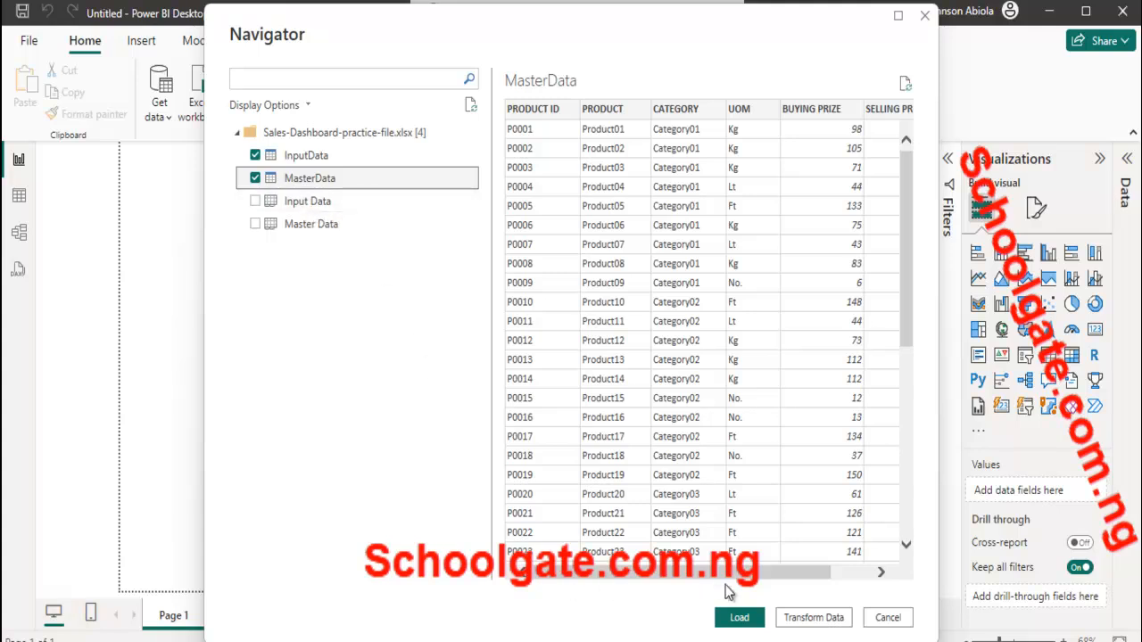
left_click(814, 617)
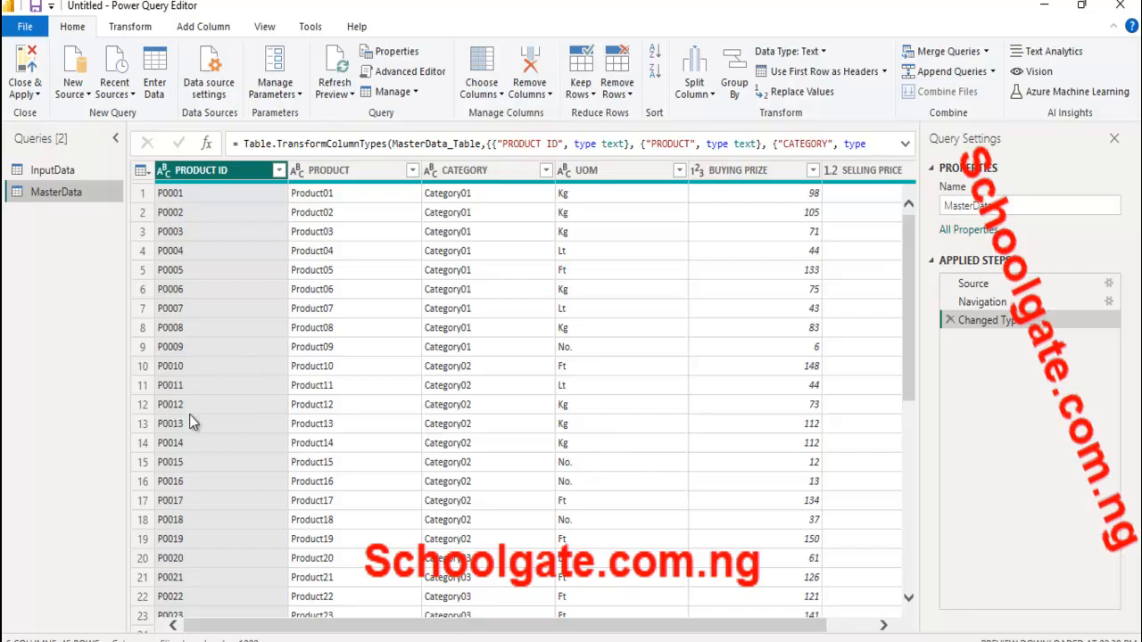
Step: Compare the columns of the InputData and MasterData queries, and review the calculation tasks listed in the Notepad notes
left_click(51, 167)
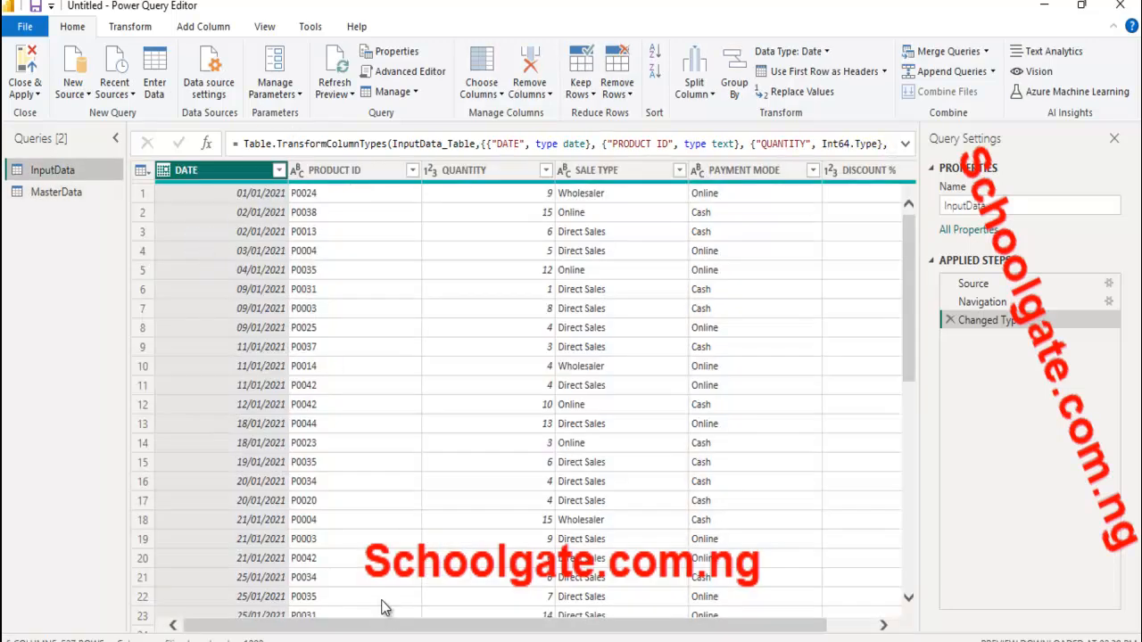
left_click_drag(364, 633, 454, 622)
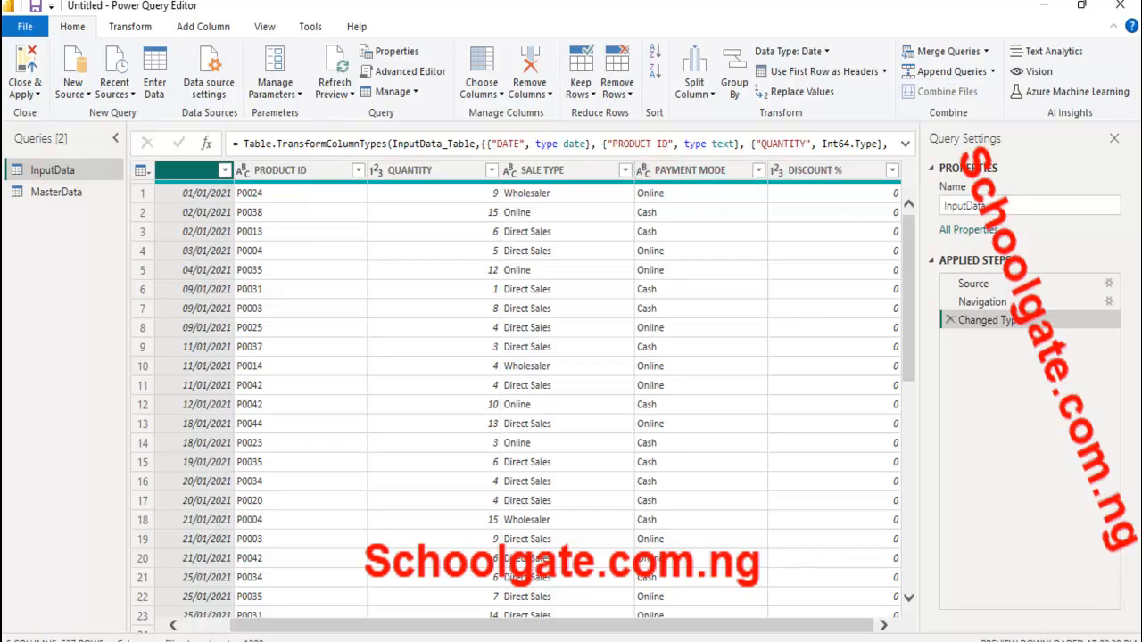
left_click(51, 192)
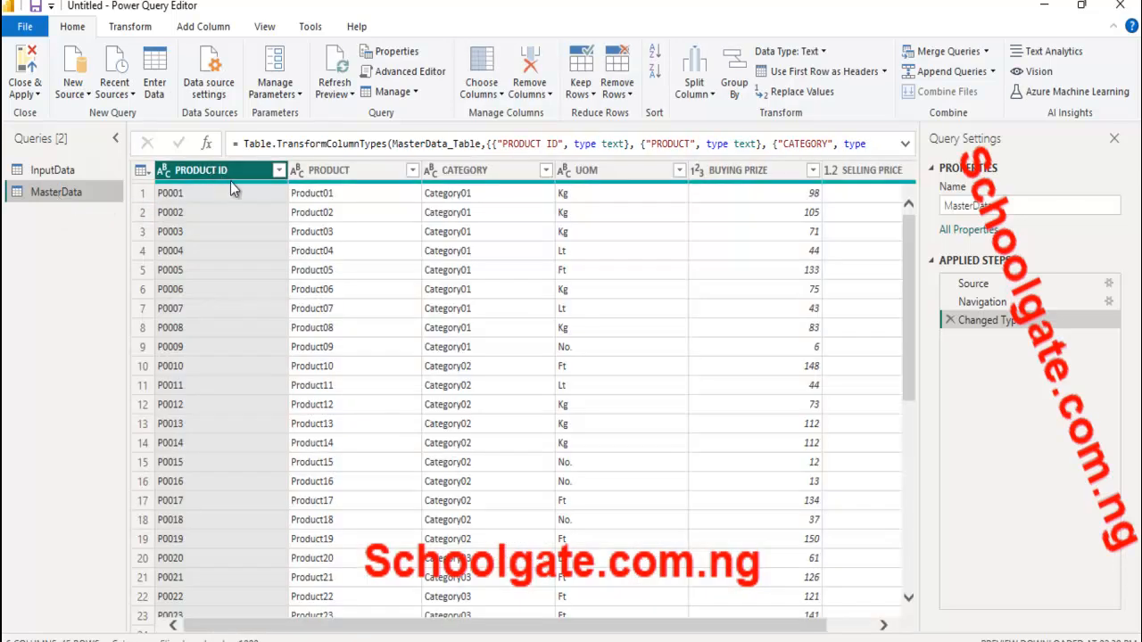
left_click(68, 169)
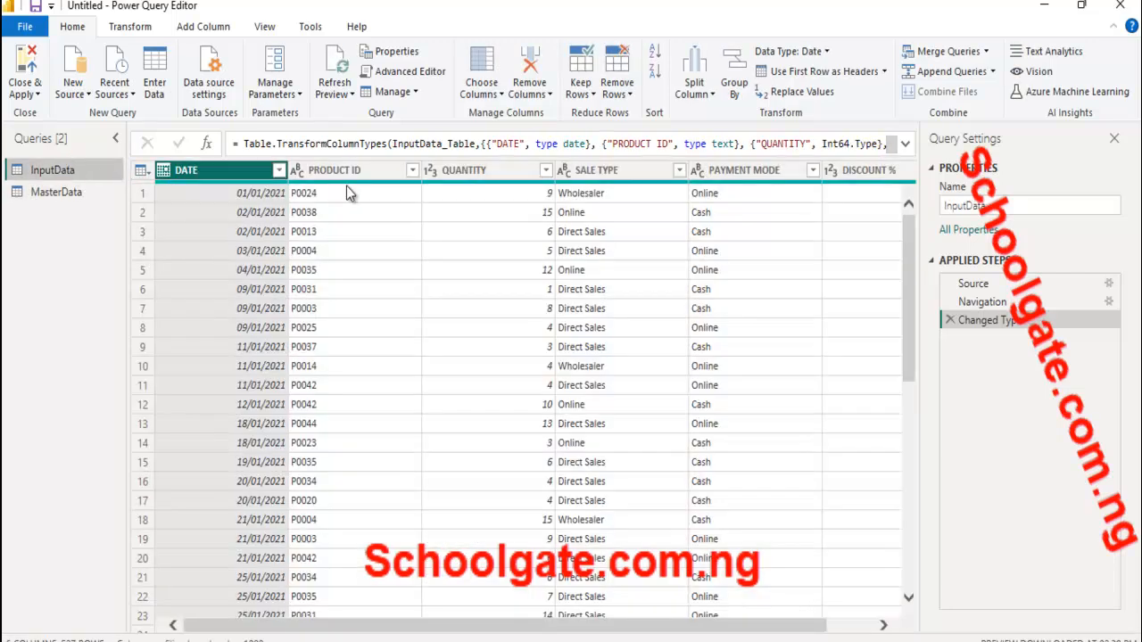
left_click(69, 193)
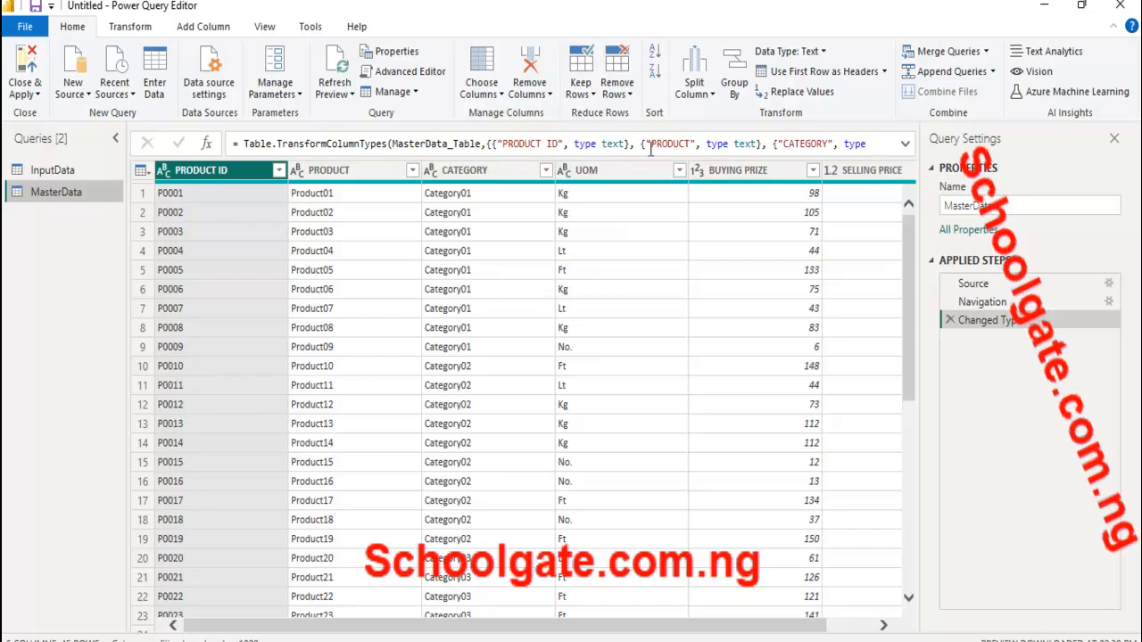
mouse_move(482, 634)
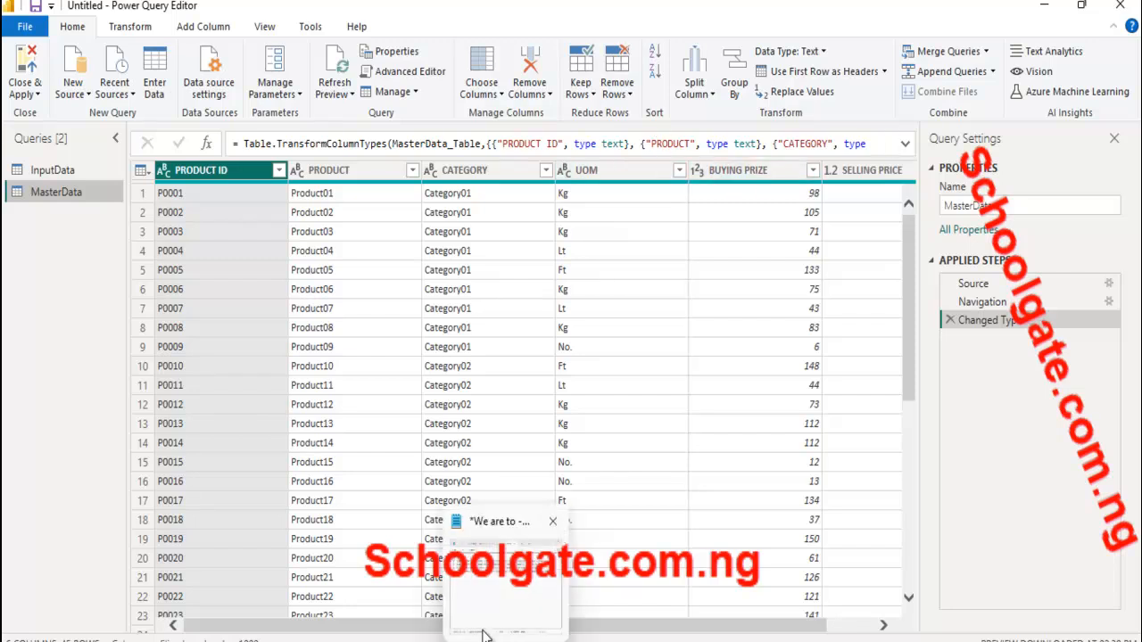
left_click_drag(604, 625, 685, 614)
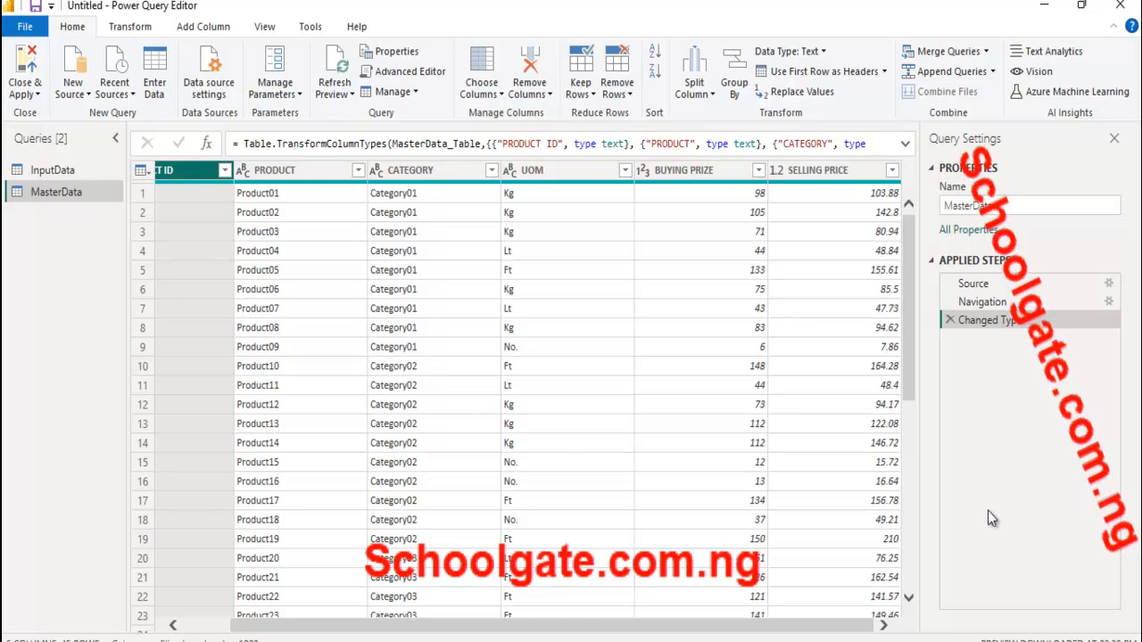
left_click(66, 172)
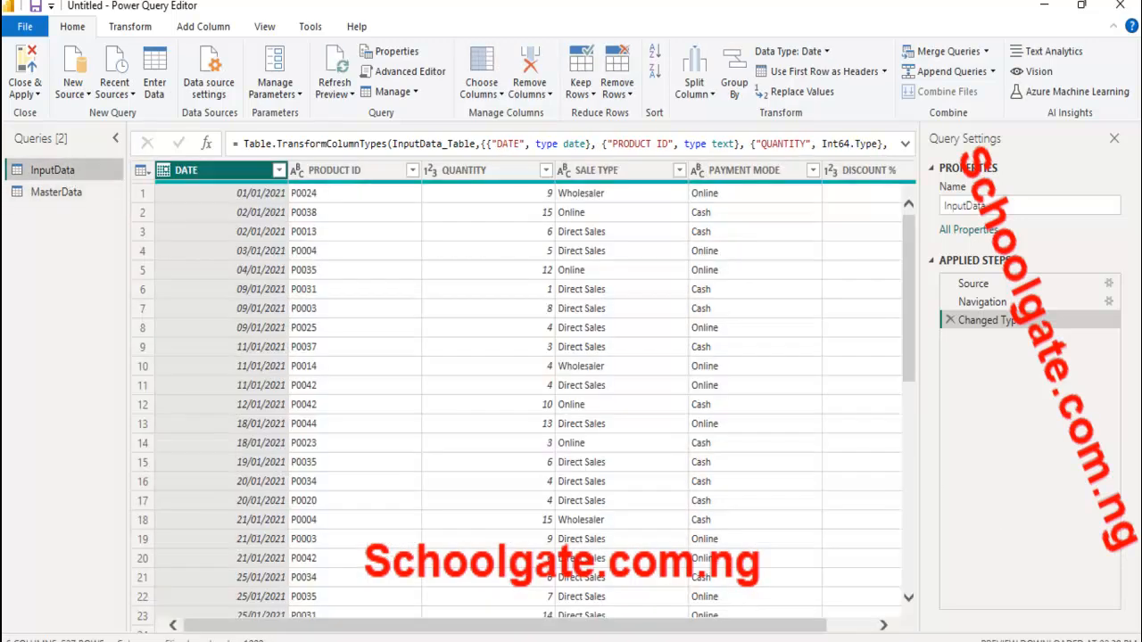
left_click(506, 641)
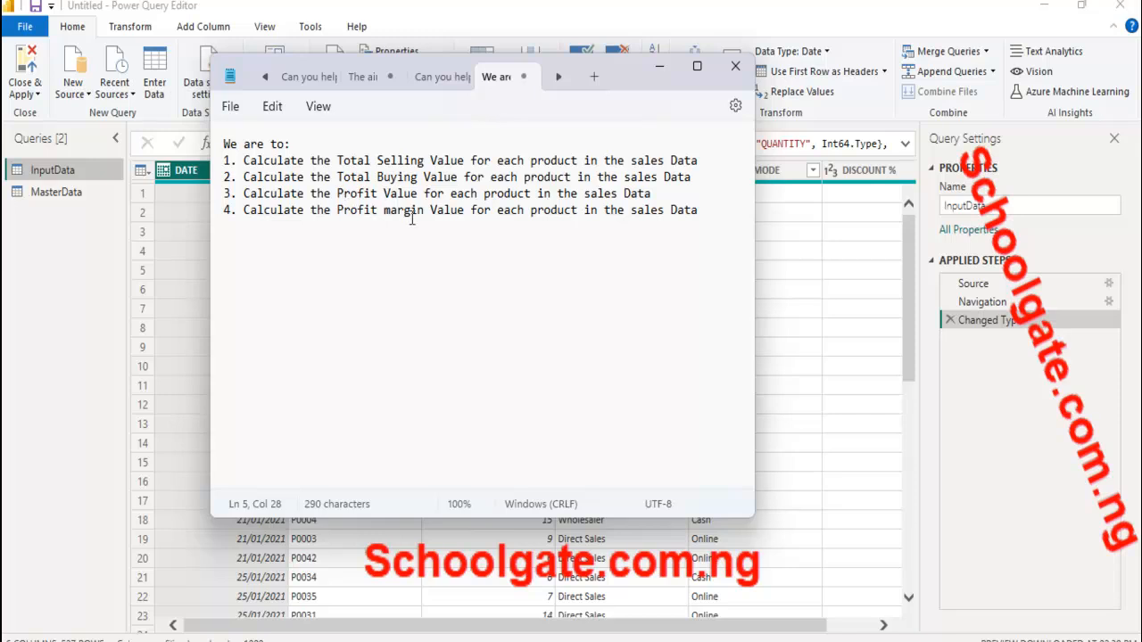
left_click(870, 471)
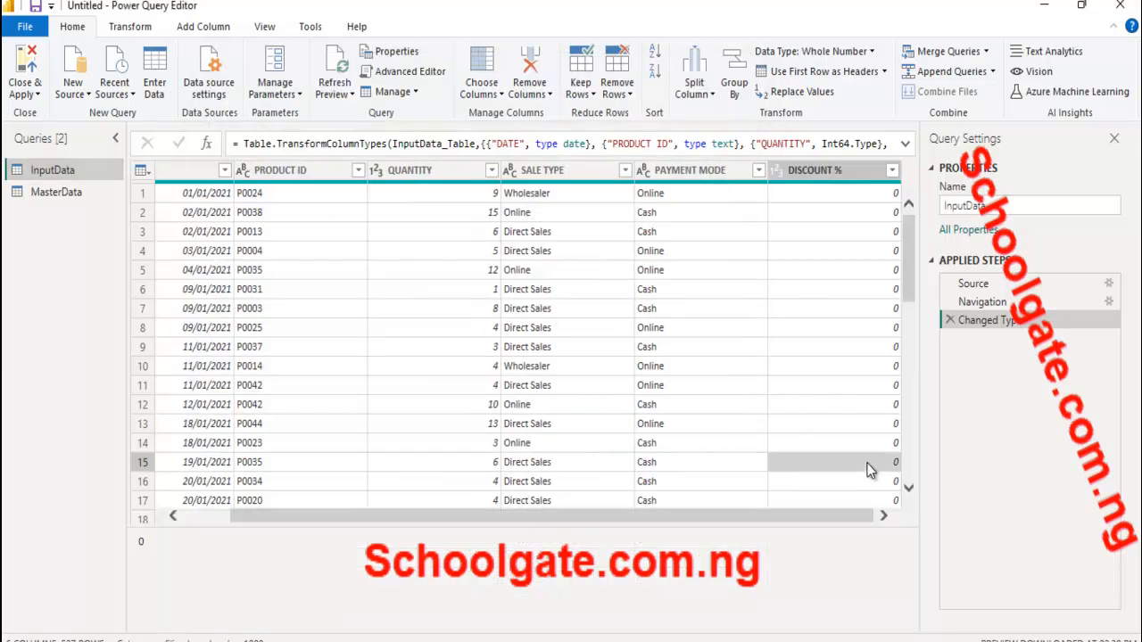
Step: Add a Day column to the InputData query, extracting the day number from the DATE column
left_click(51, 172)
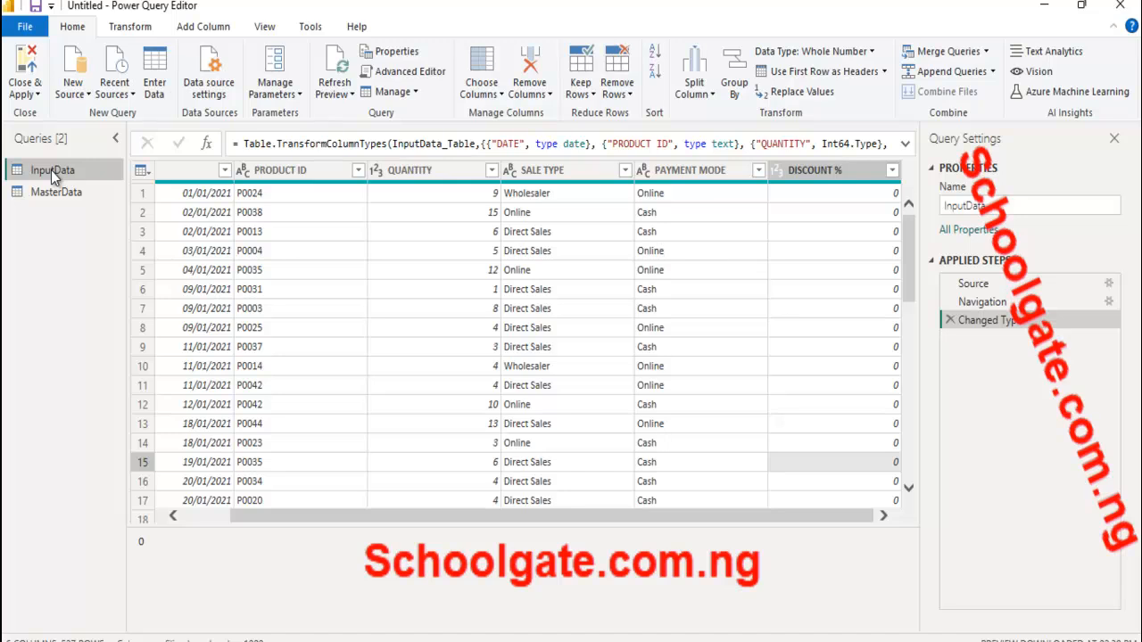
left_click(191, 516)
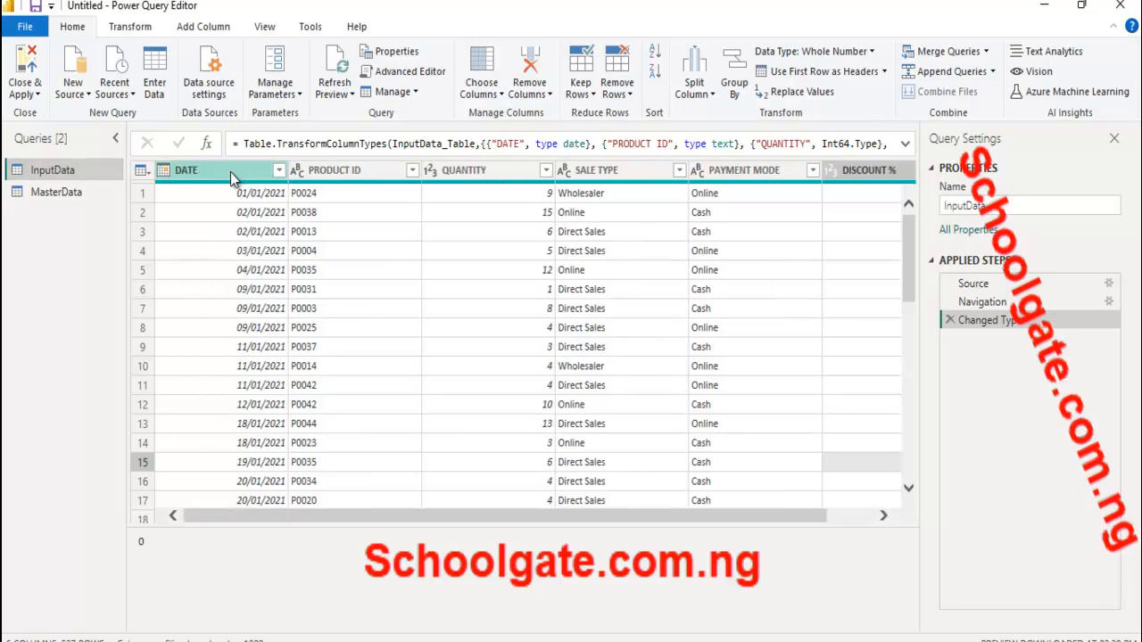
left_click(230, 172)
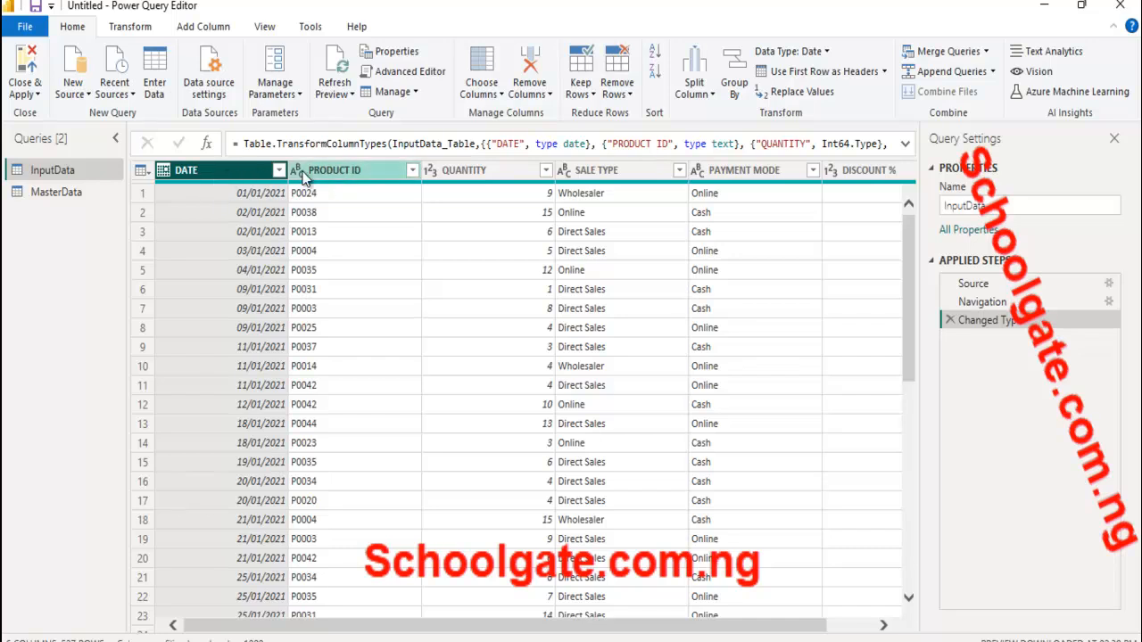
left_click(328, 171)
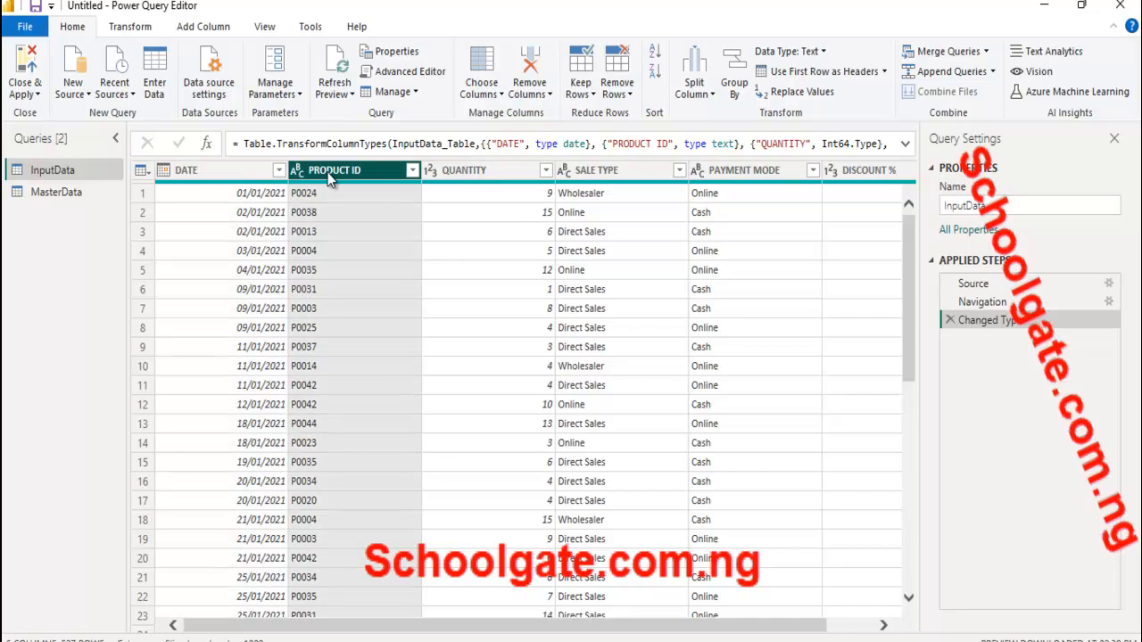
left_click(215, 171)
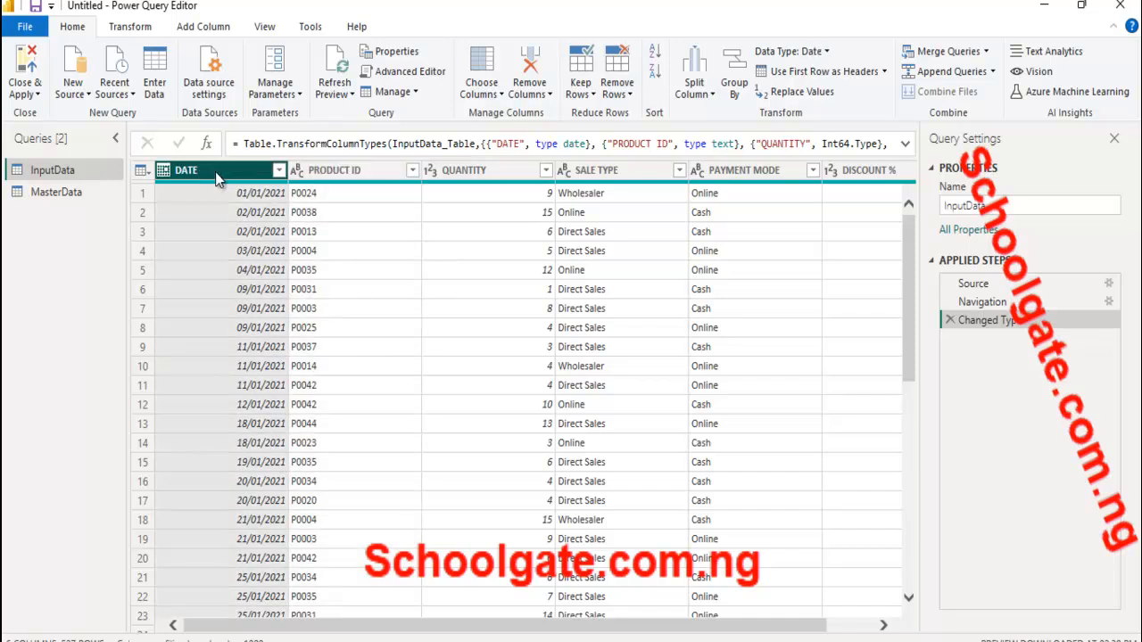
left_click(198, 29)
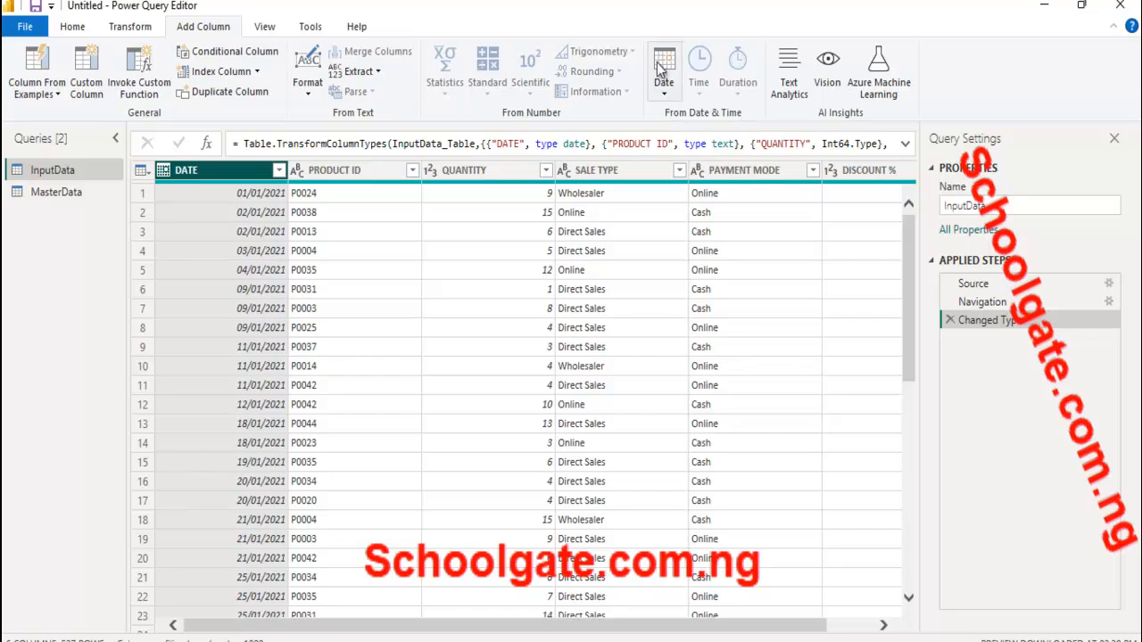
left_click(665, 89)
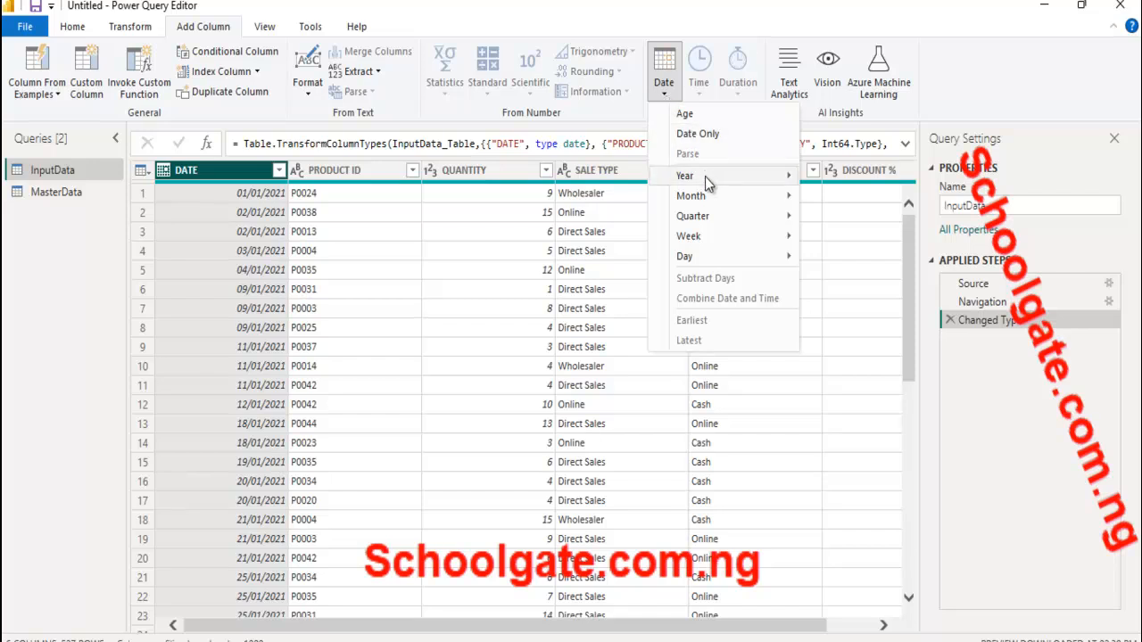
mouse_move(706, 181)
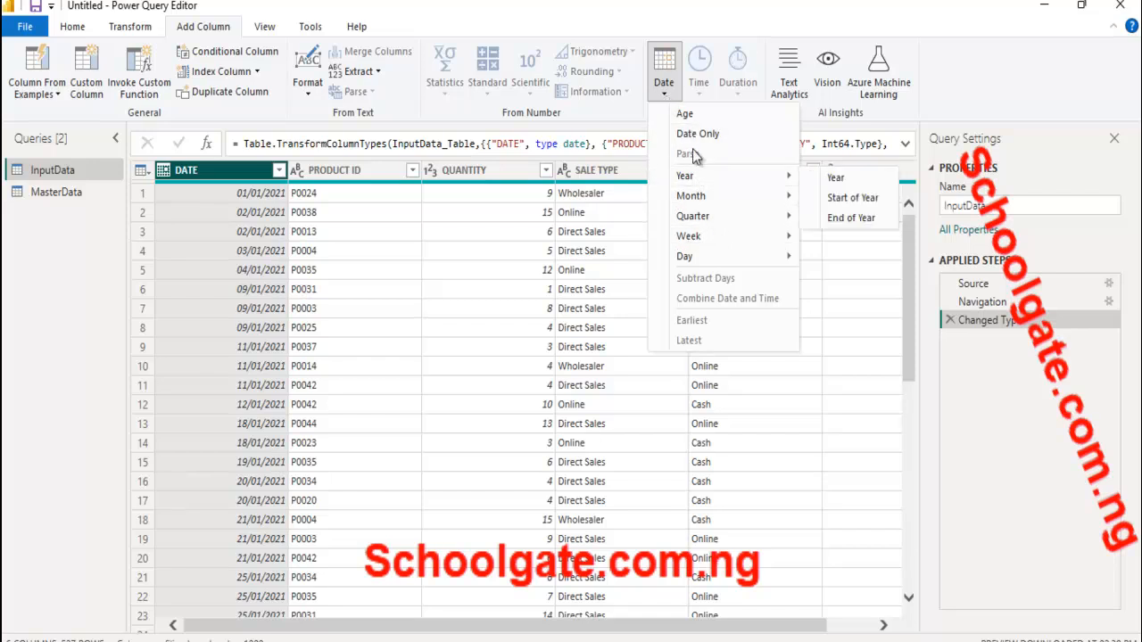
mouse_move(694, 261)
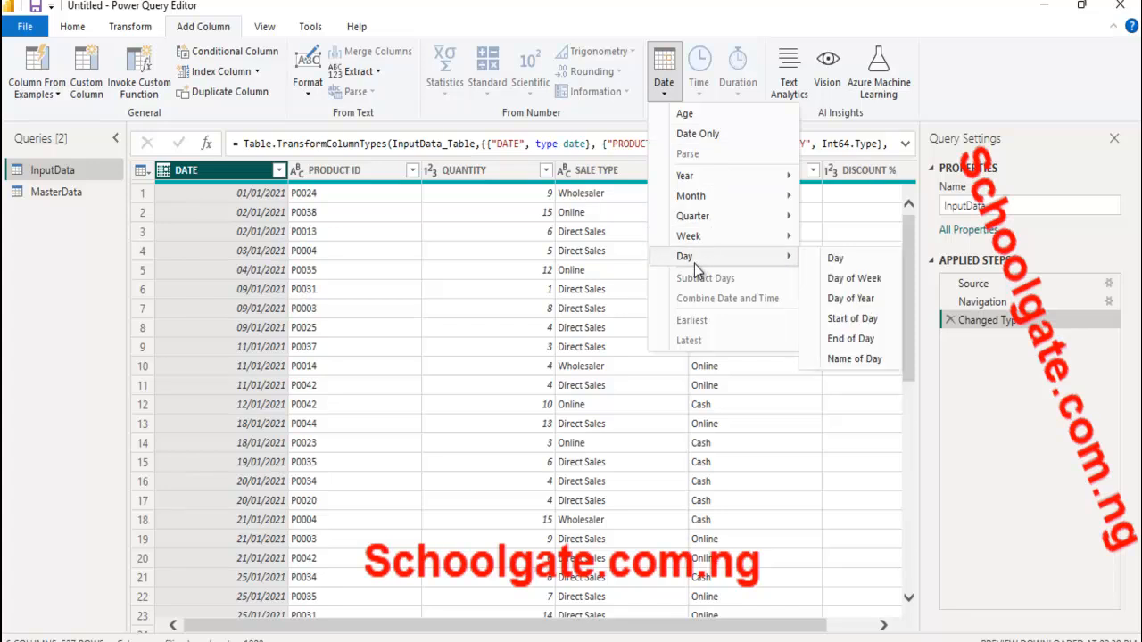
left_click(834, 259)
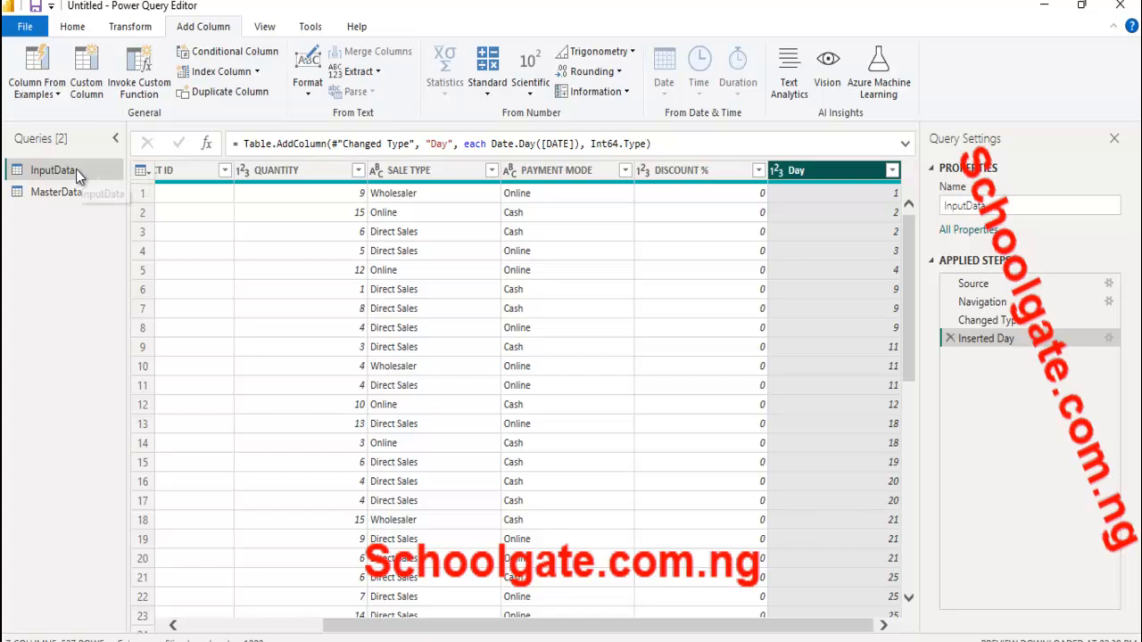
left_click(217, 629)
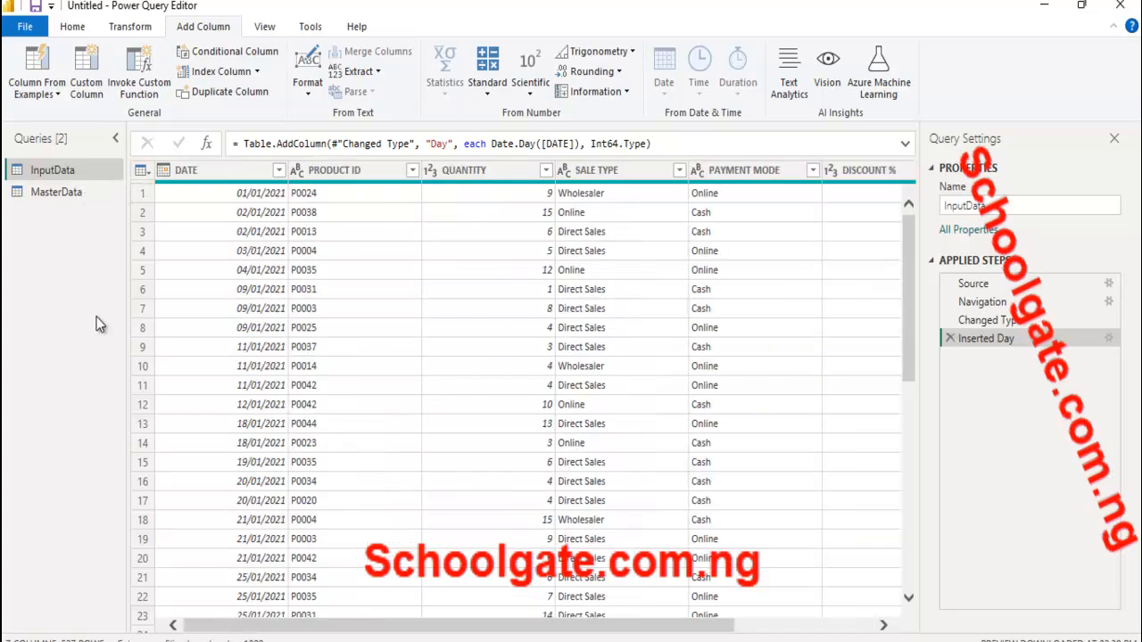
Step: Add a Month column to the InputData query, extracting the month number from the DATE column
left_click(192, 169)
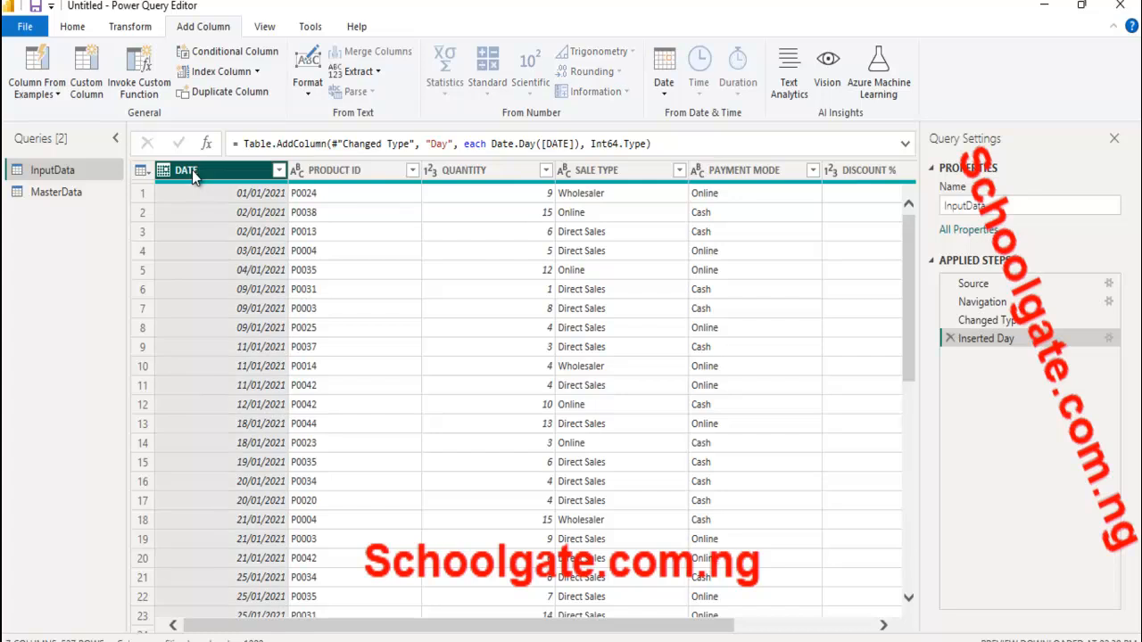
left_click(669, 94)
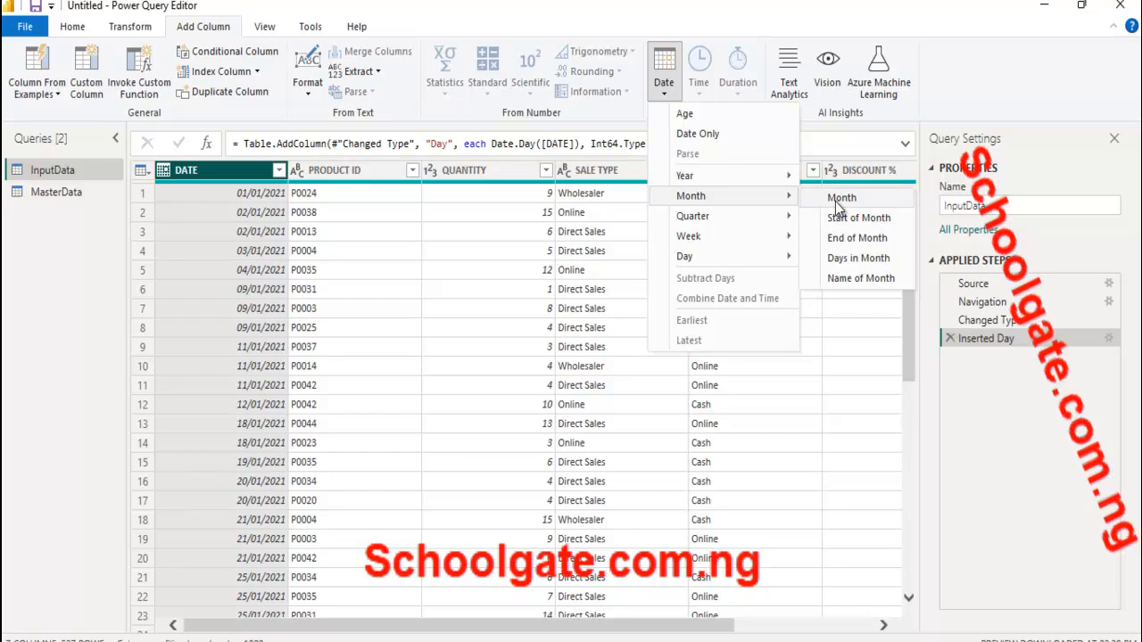
left_click(839, 202)
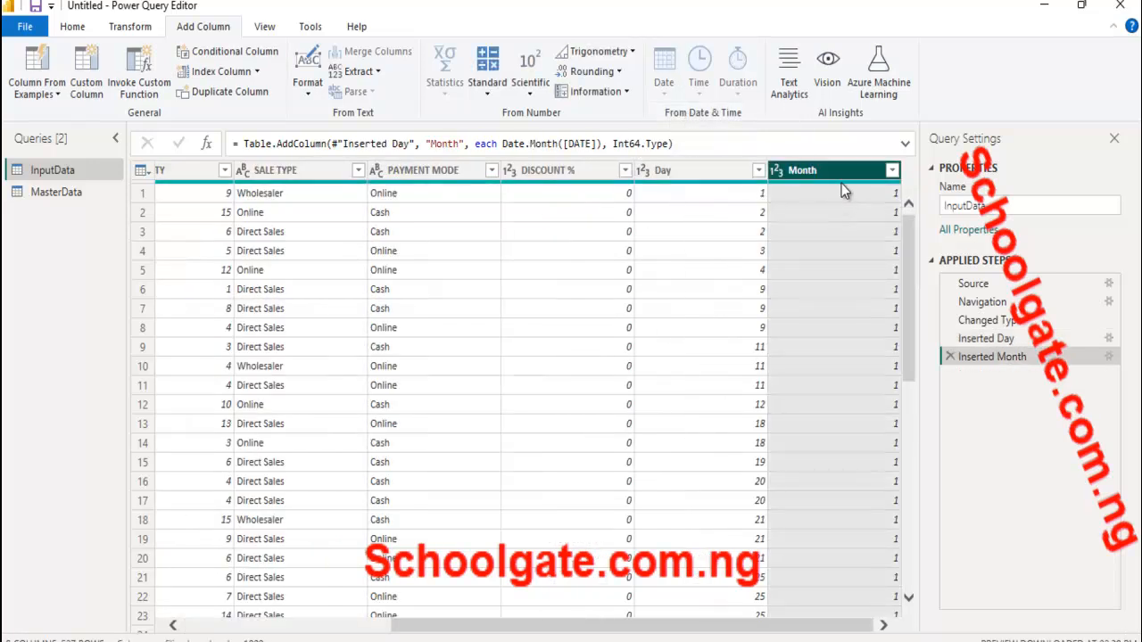
key("alt+Tab")
left_click(805, 367)
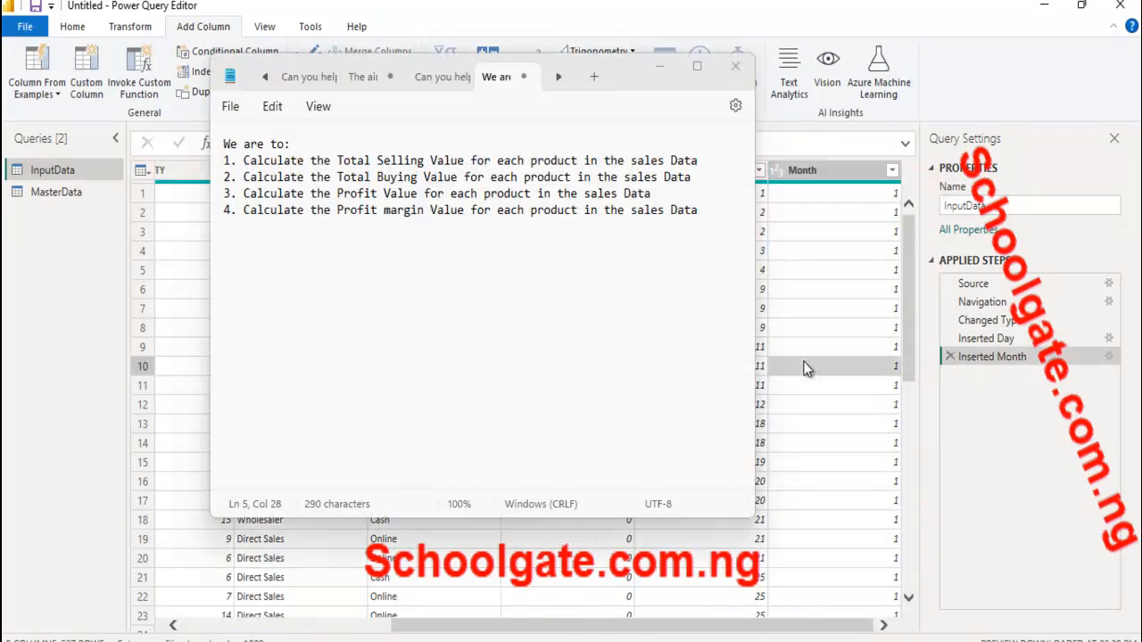
left_click(660, 62)
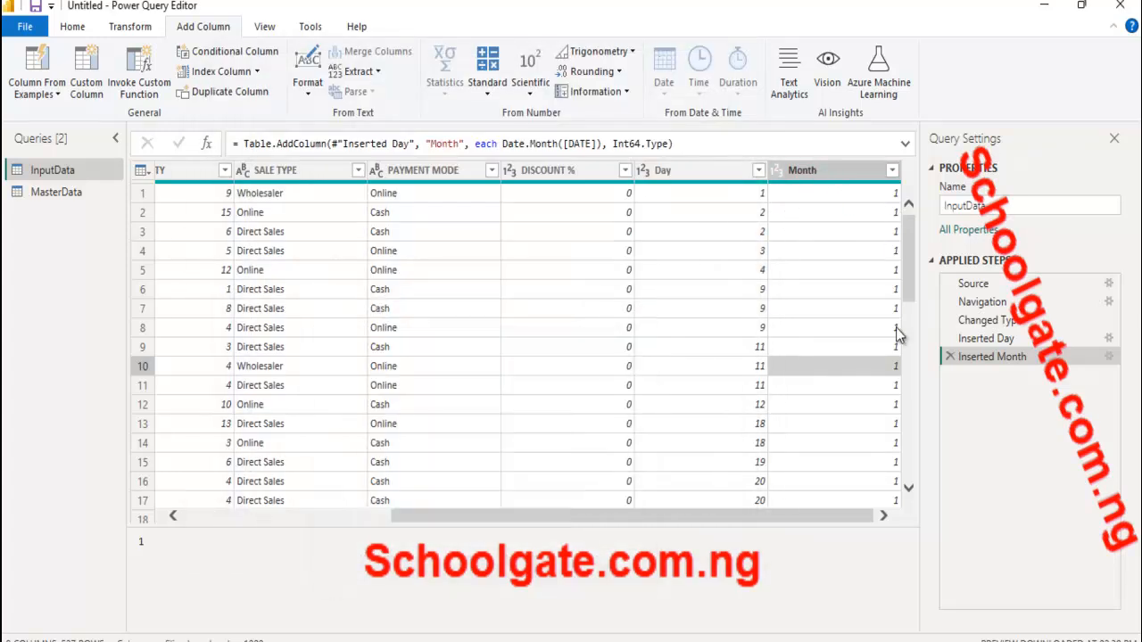
left_click_drag(909, 301, 914, 260)
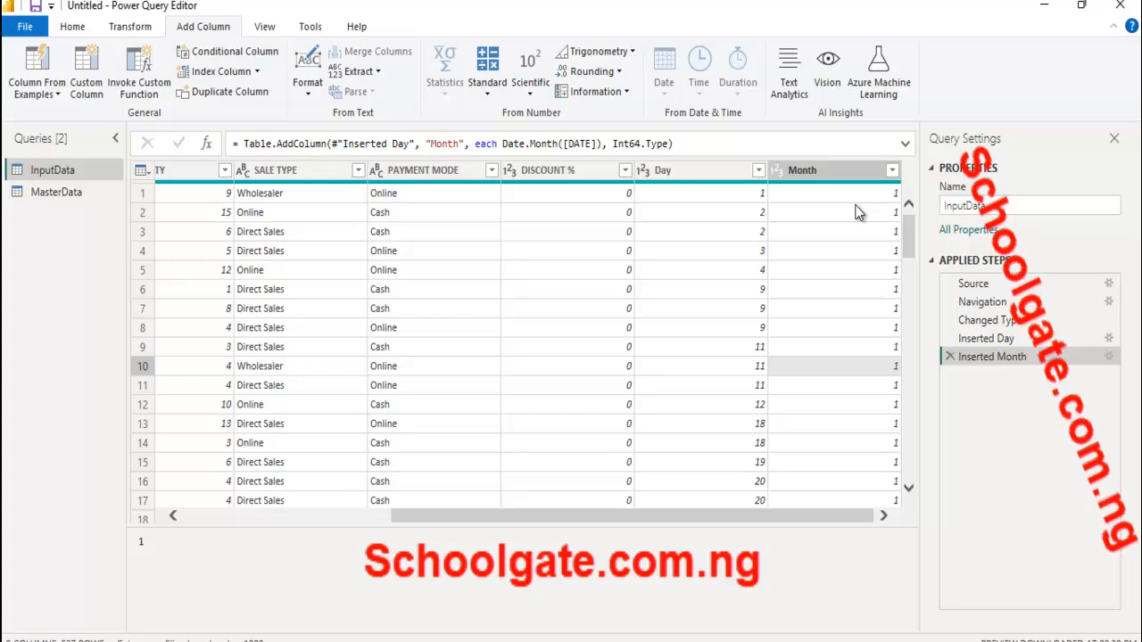
Step: Add a Month Name column to the InputData query from the DATE column, and check its values against the month numbers
left_click(281, 521)
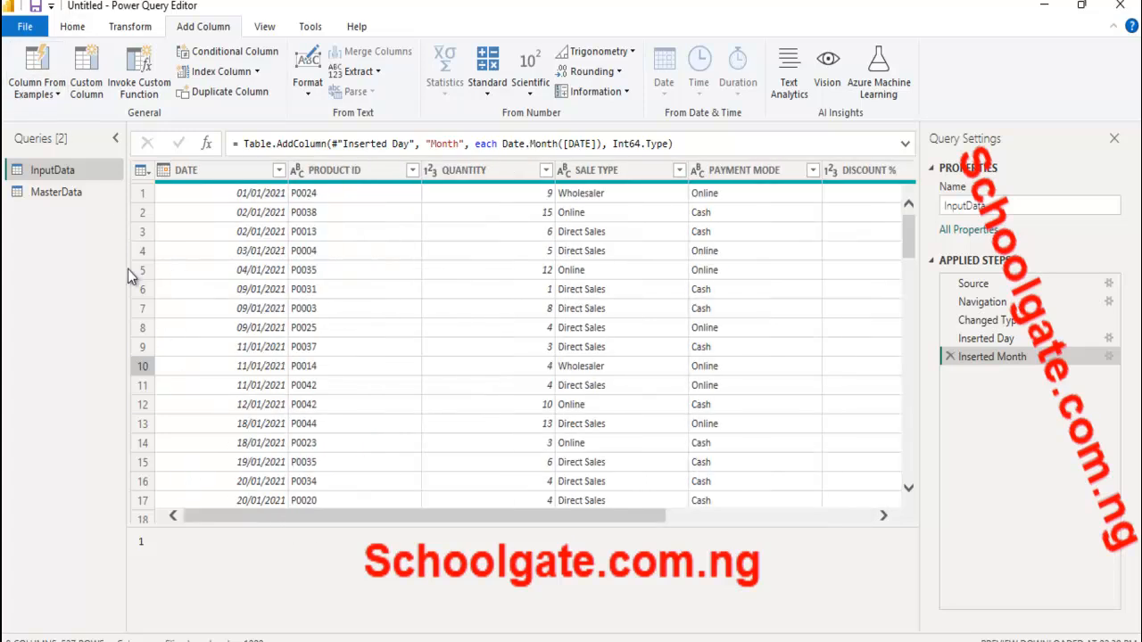
left_click(198, 169)
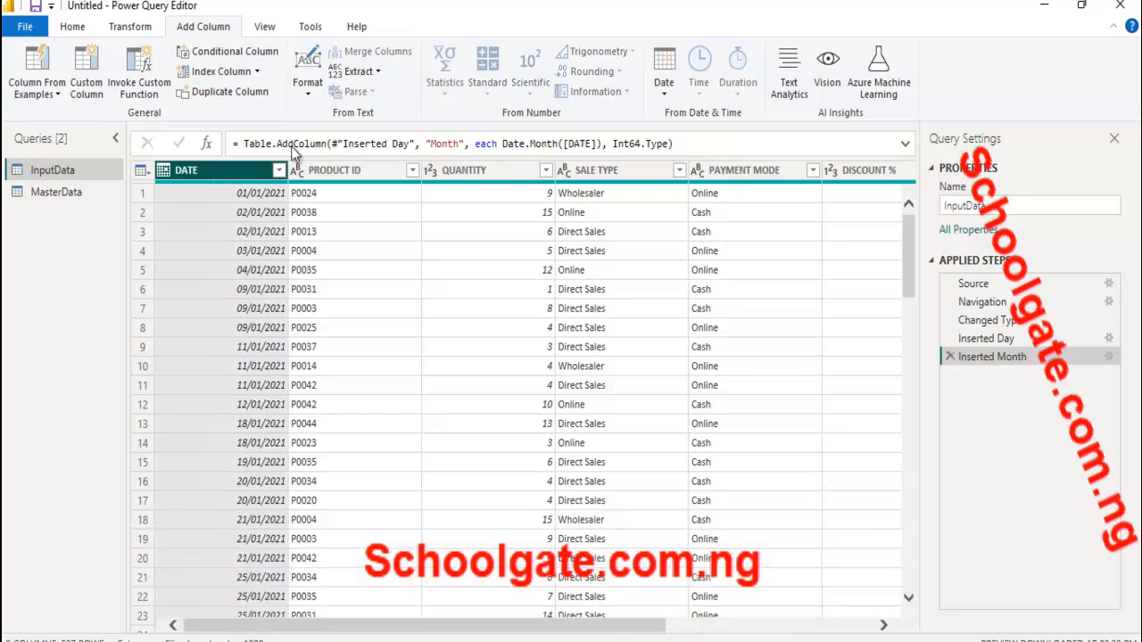
left_click(665, 97)
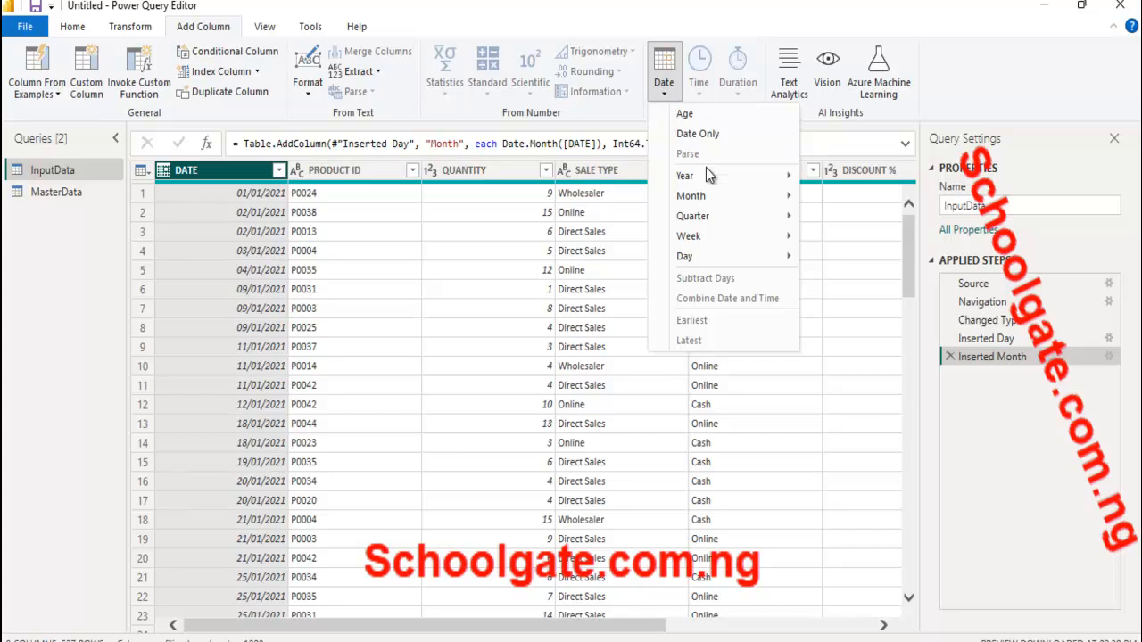
mouse_move(776, 200)
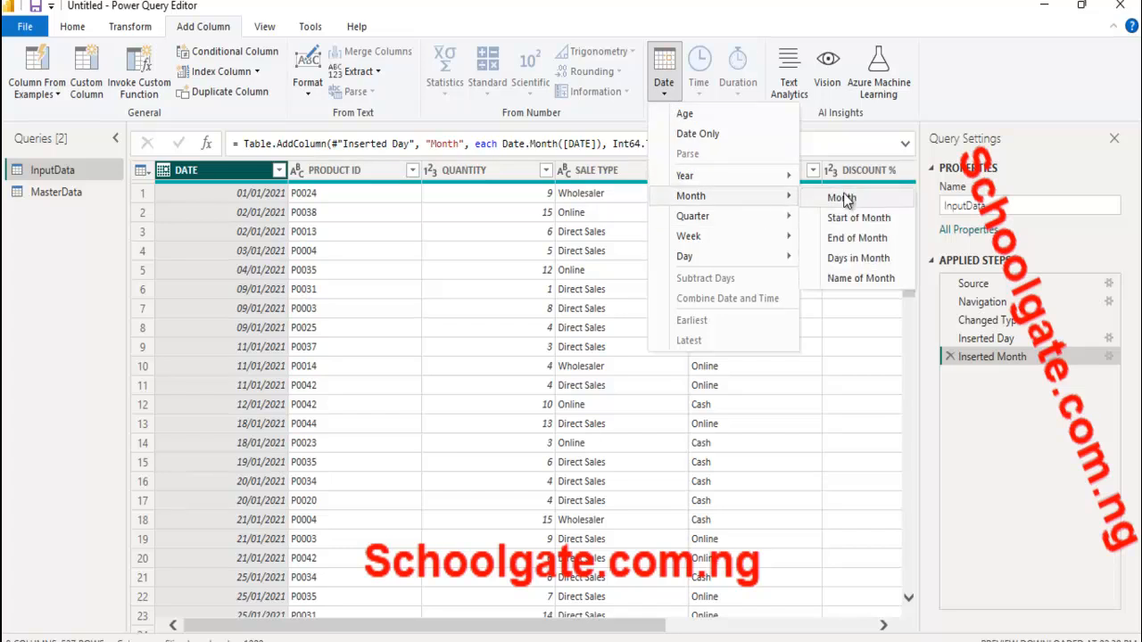
left_click(856, 282)
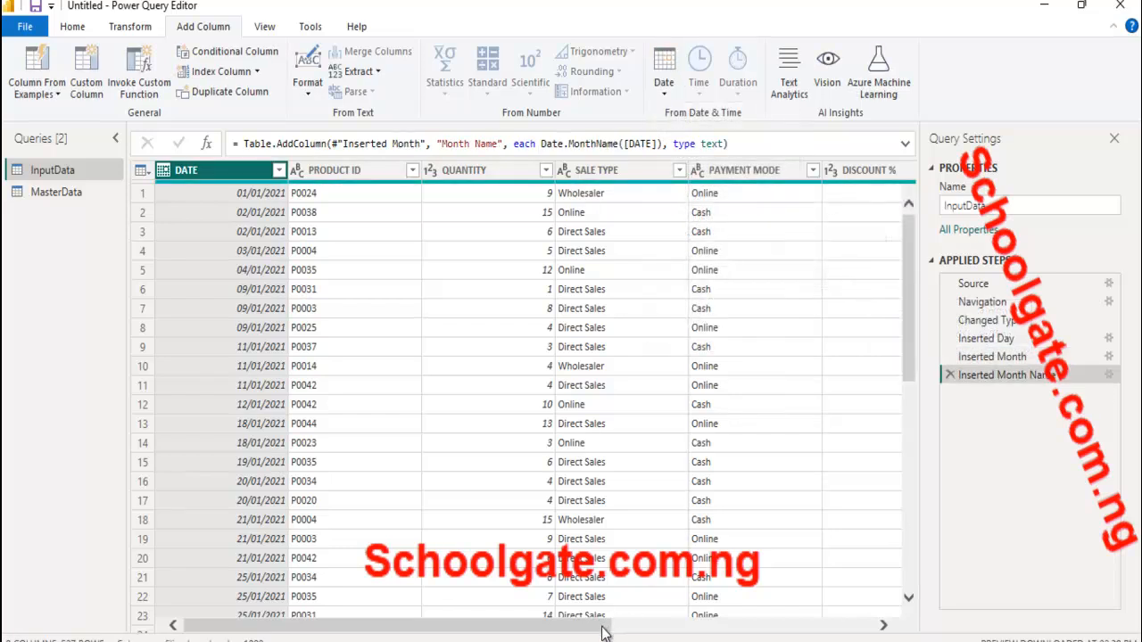
left_click_drag(607, 626, 838, 633)
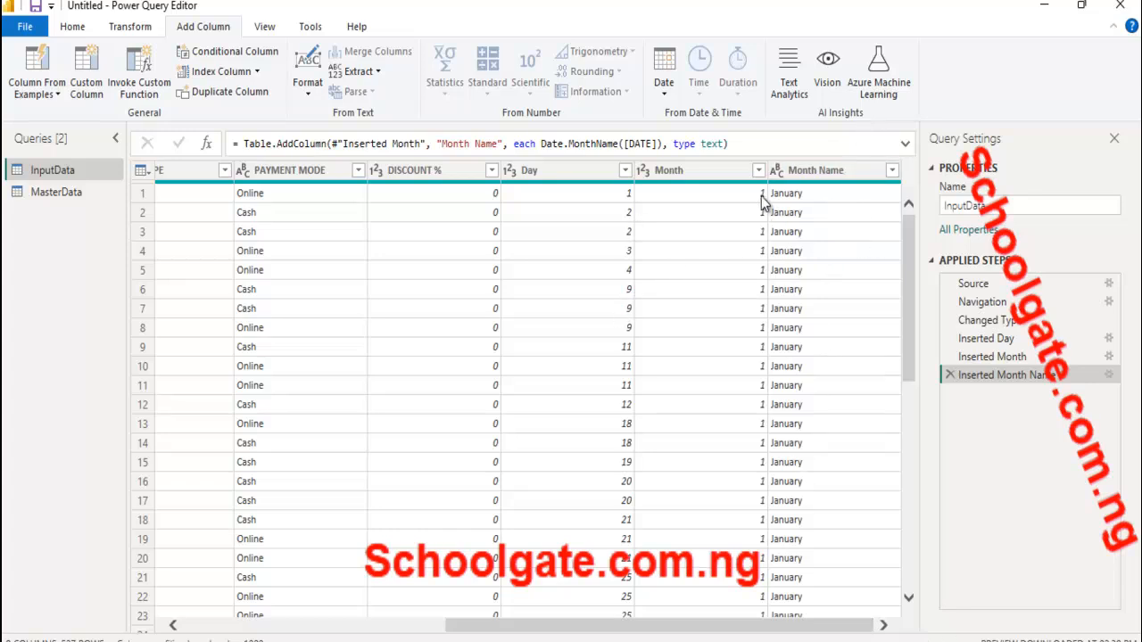
left_click_drag(907, 316, 935, 564)
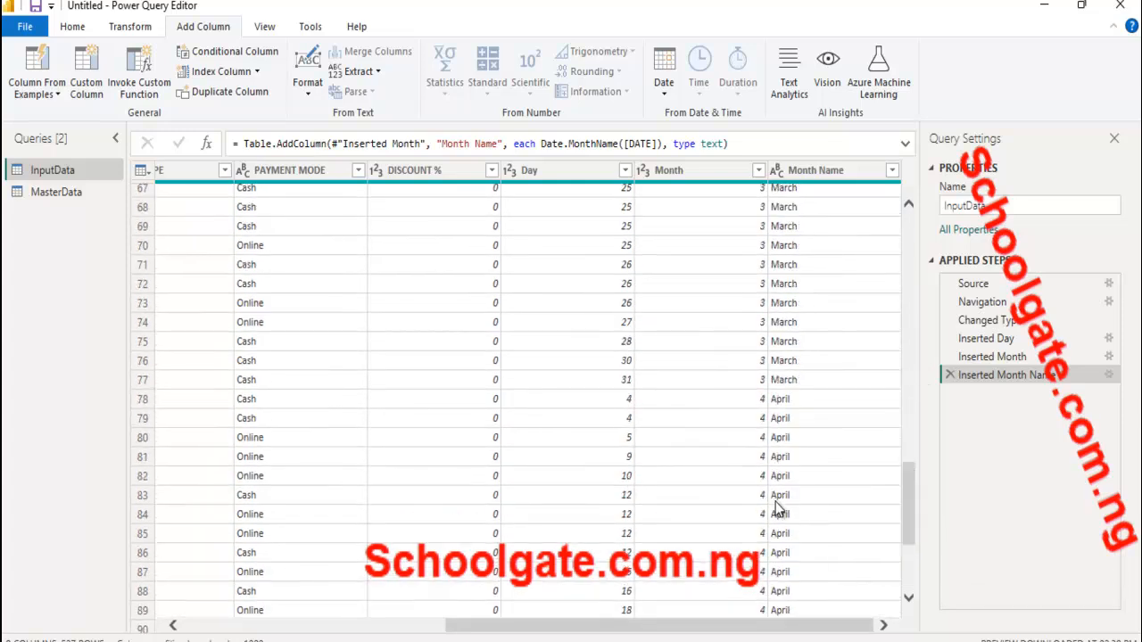
left_click_drag(913, 523, 898, 195)
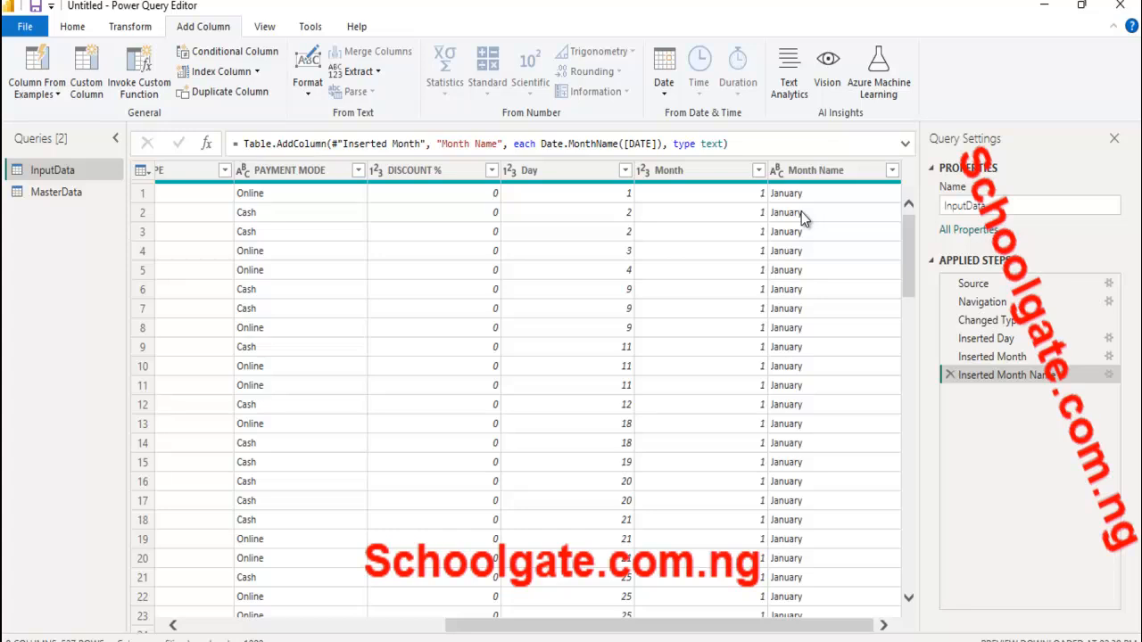
Step: Shorten the Month Name values in place by extracting only their first 3 characters
left_click(784, 196)
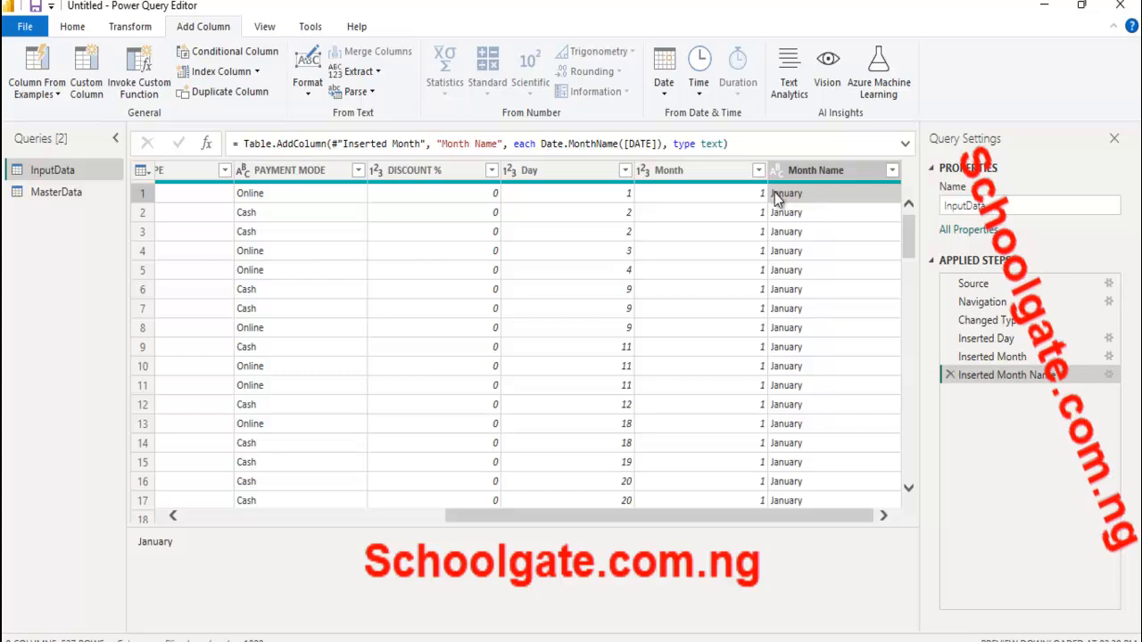
left_click(819, 172)
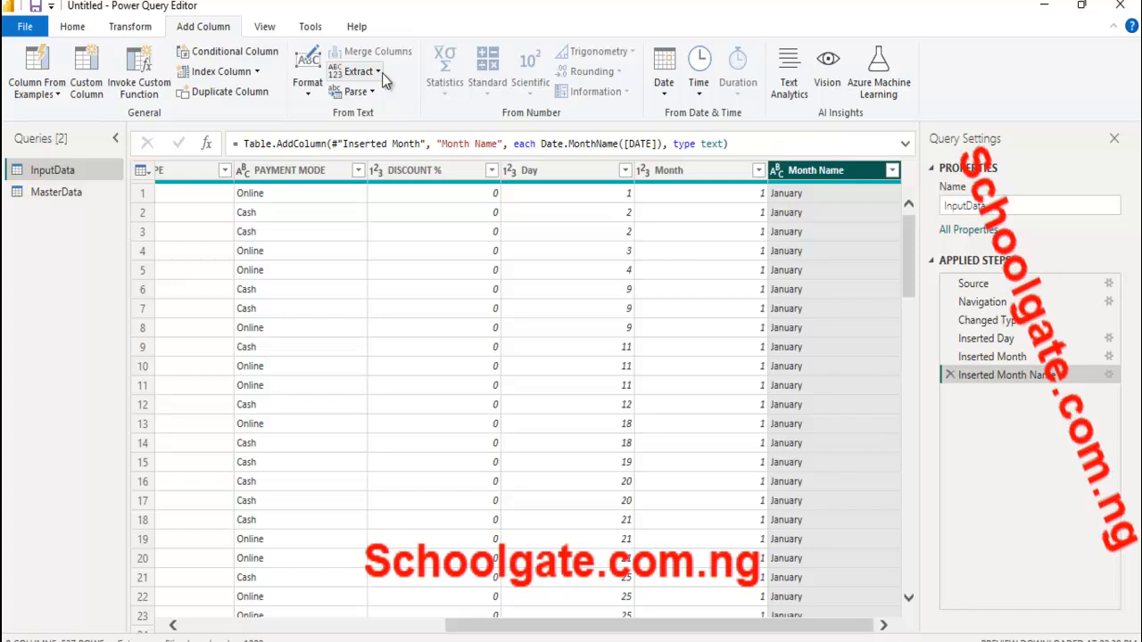
left_click(130, 28)
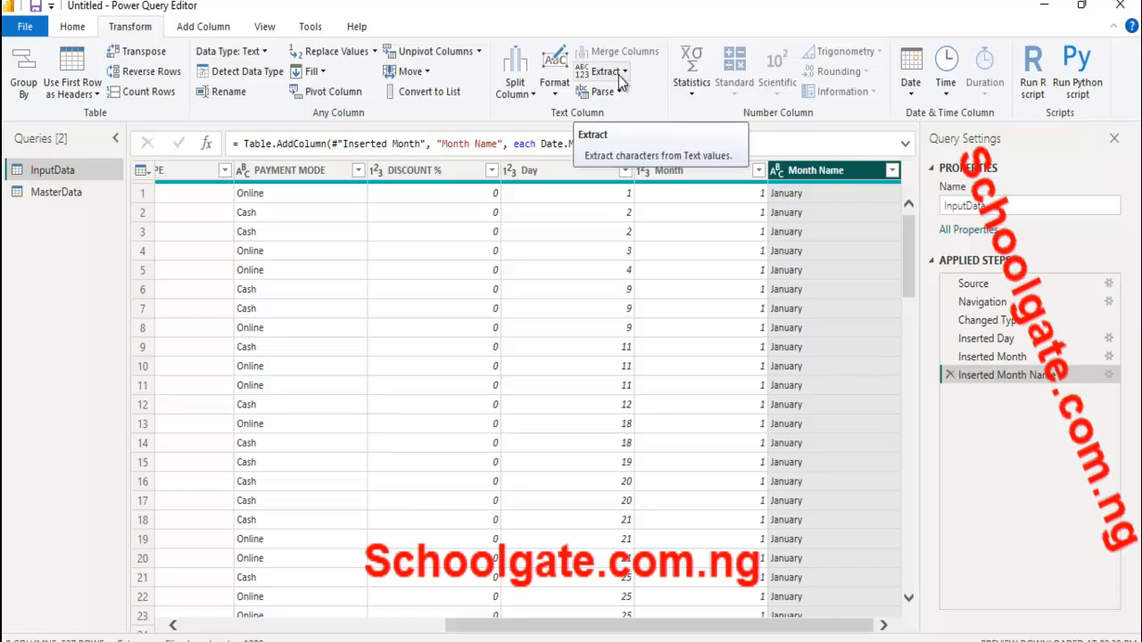
left_click(204, 29)
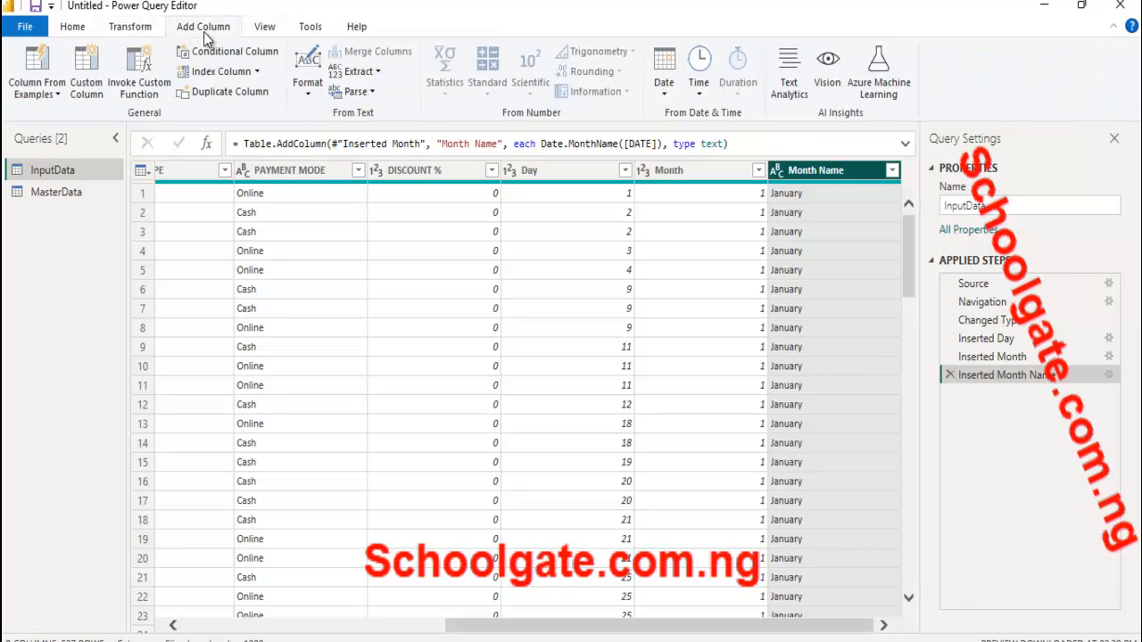
left_click(125, 26)
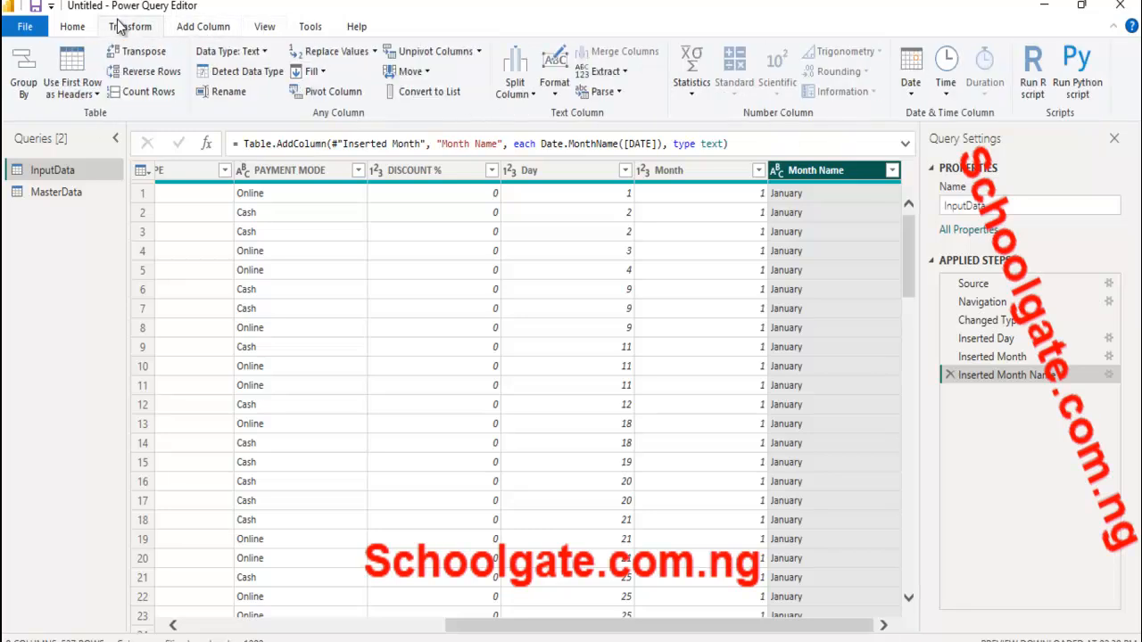
left_click(623, 76)
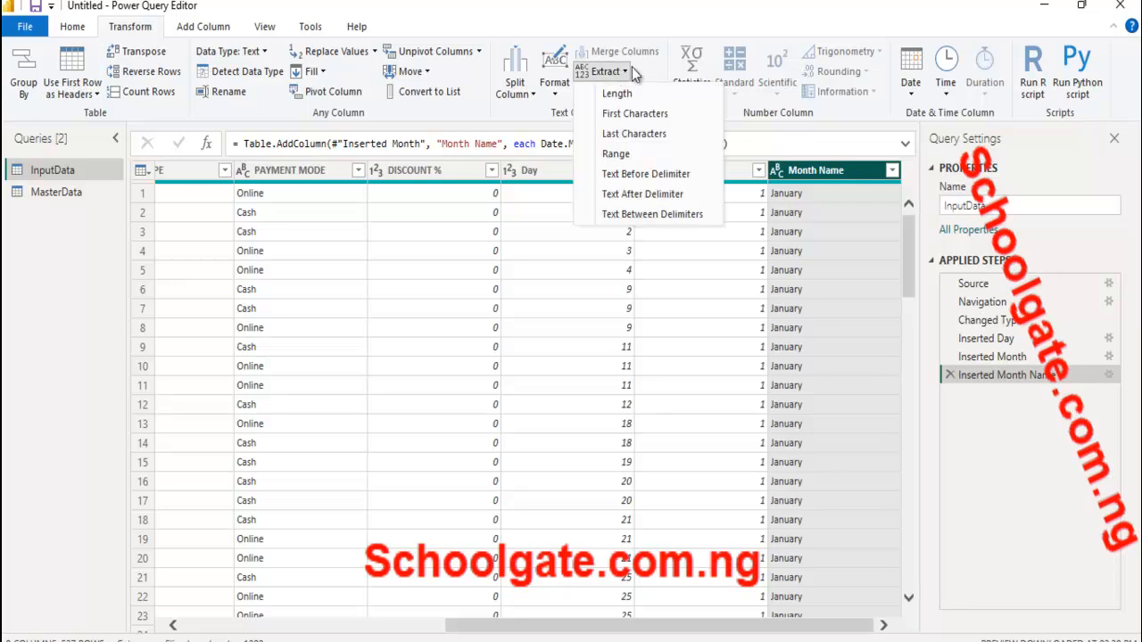
left_click(638, 113)
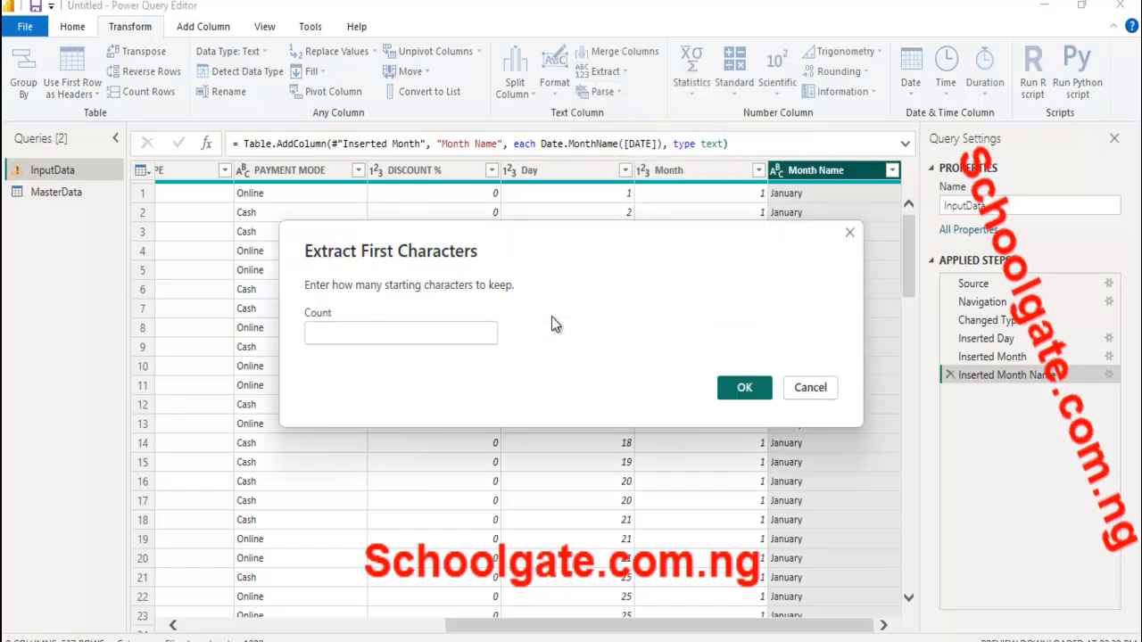
type("3")
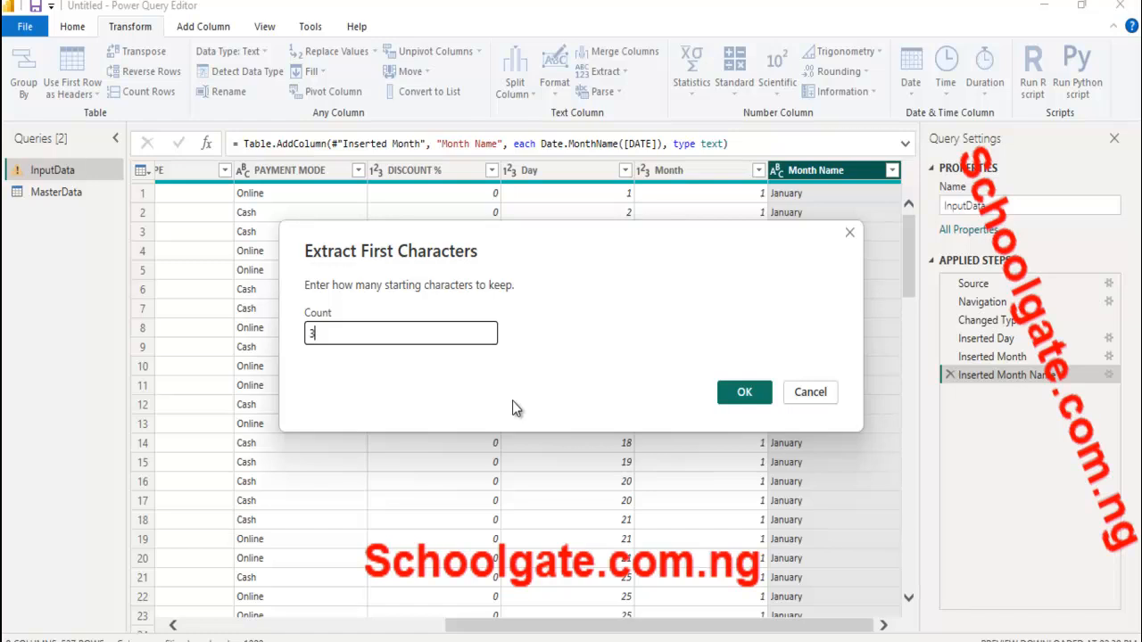
left_click(739, 392)
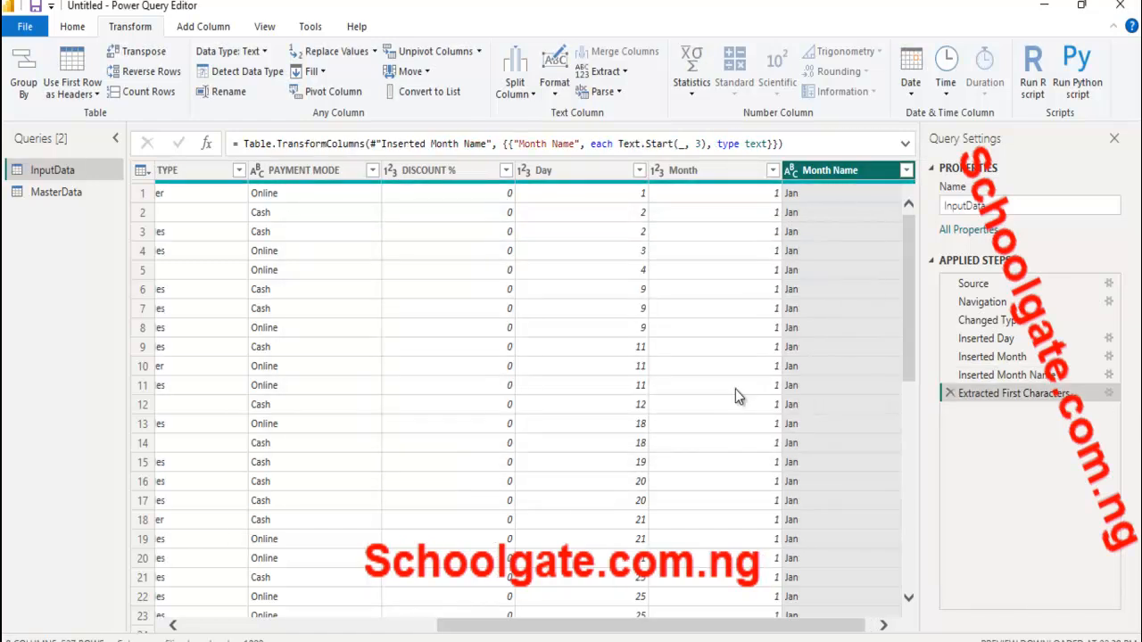
left_click_drag(911, 326, 896, 242)
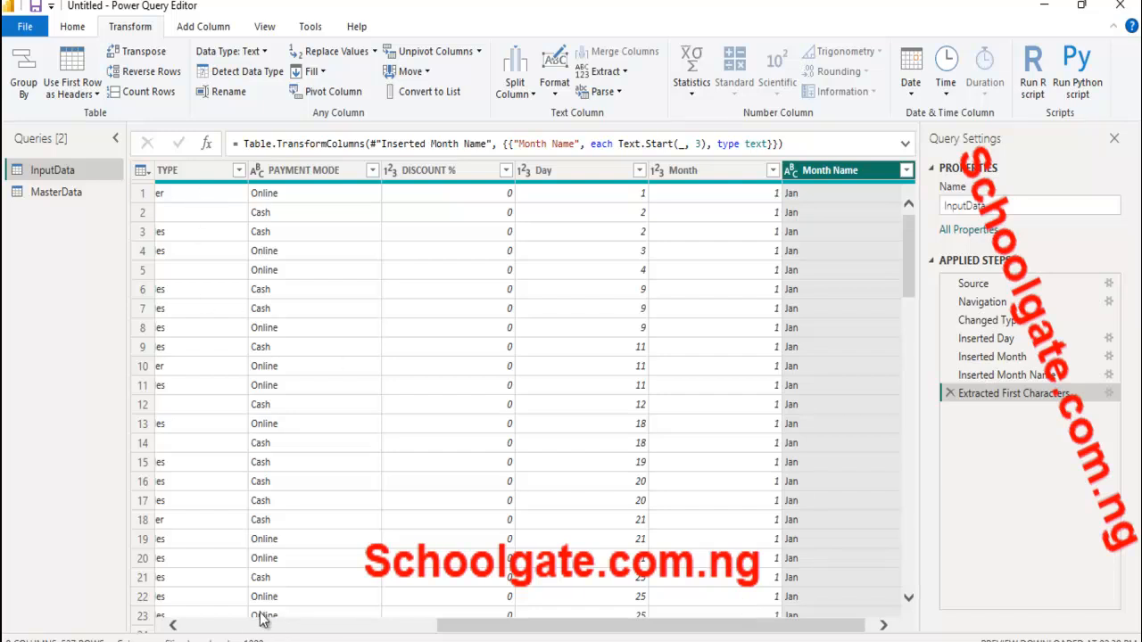
Step: Add a Year column to the InputData query from the DATE column, and check its values down the rows
left_click(225, 626)
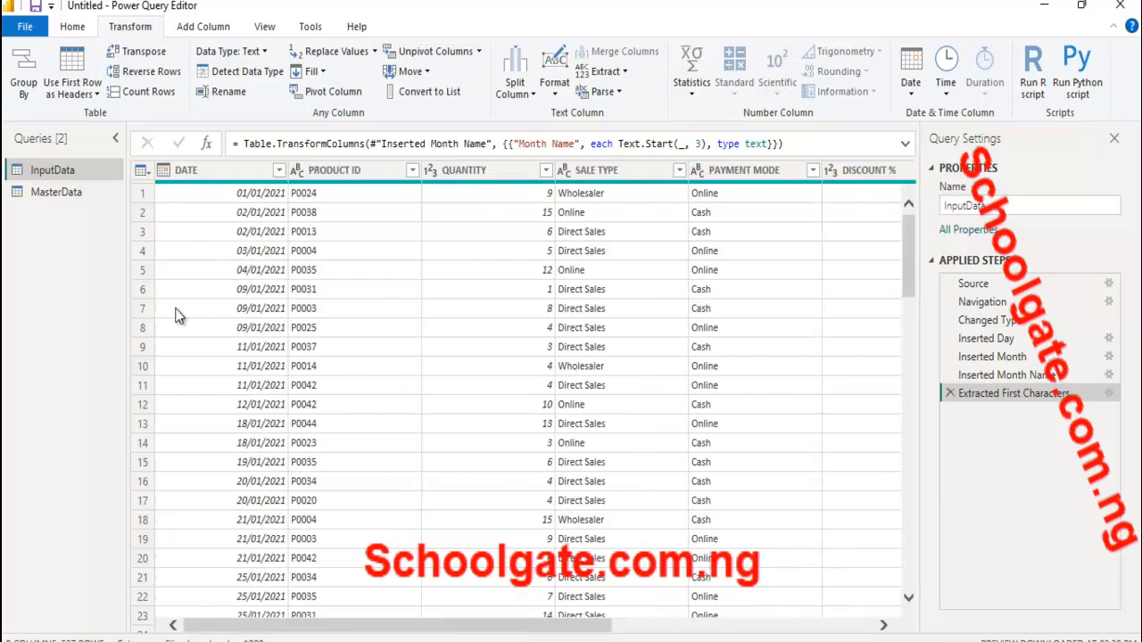
left_click(238, 178)
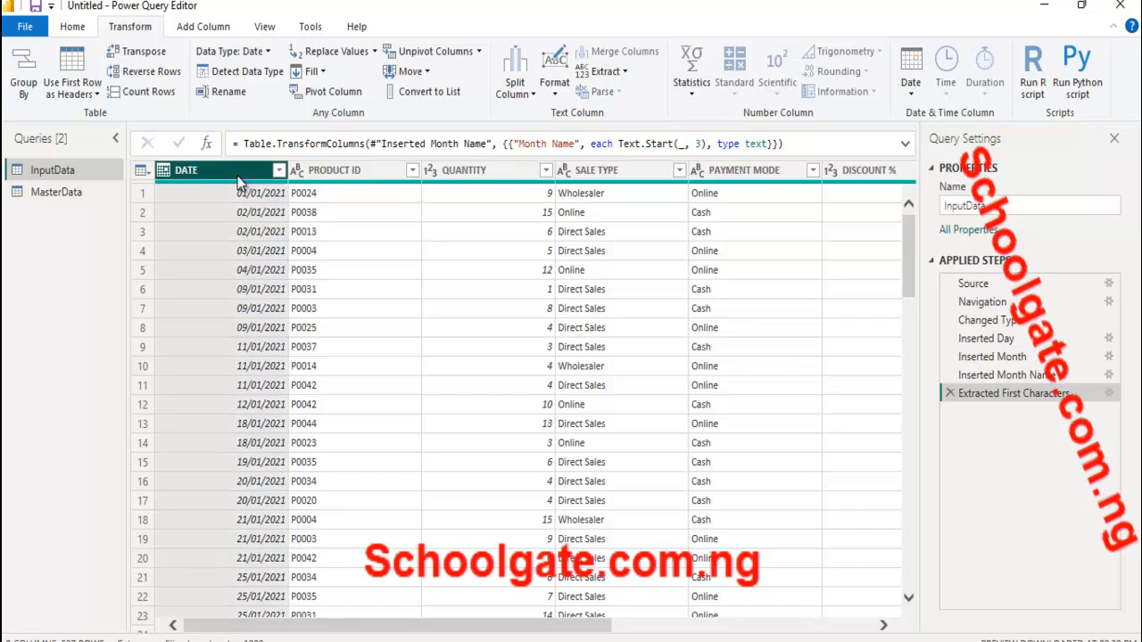
left_click(191, 27)
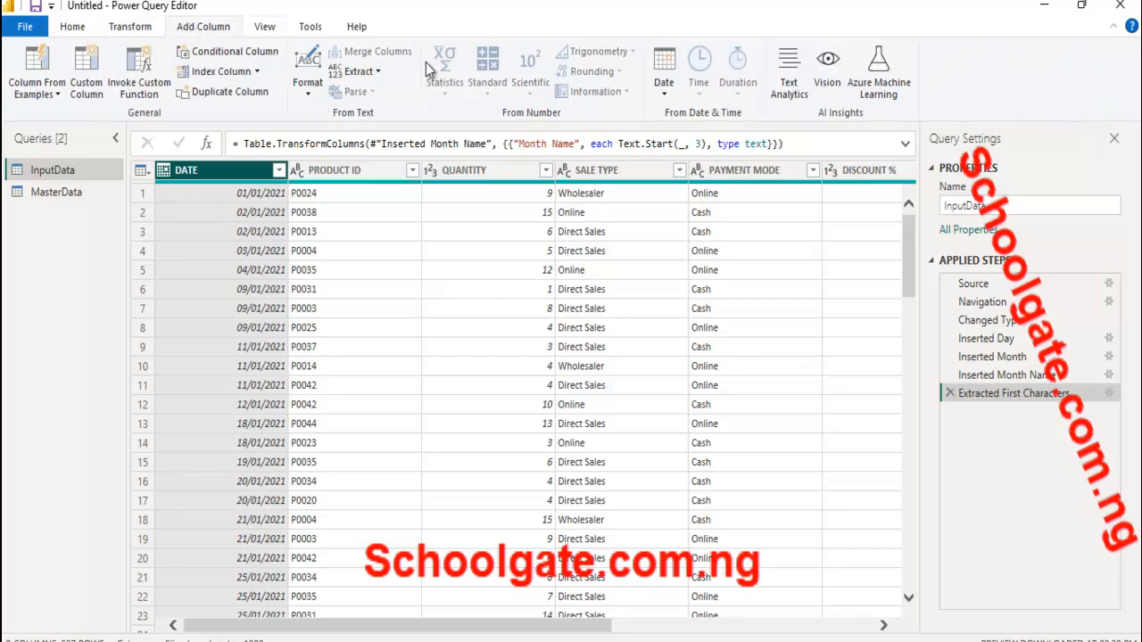
left_click(667, 97)
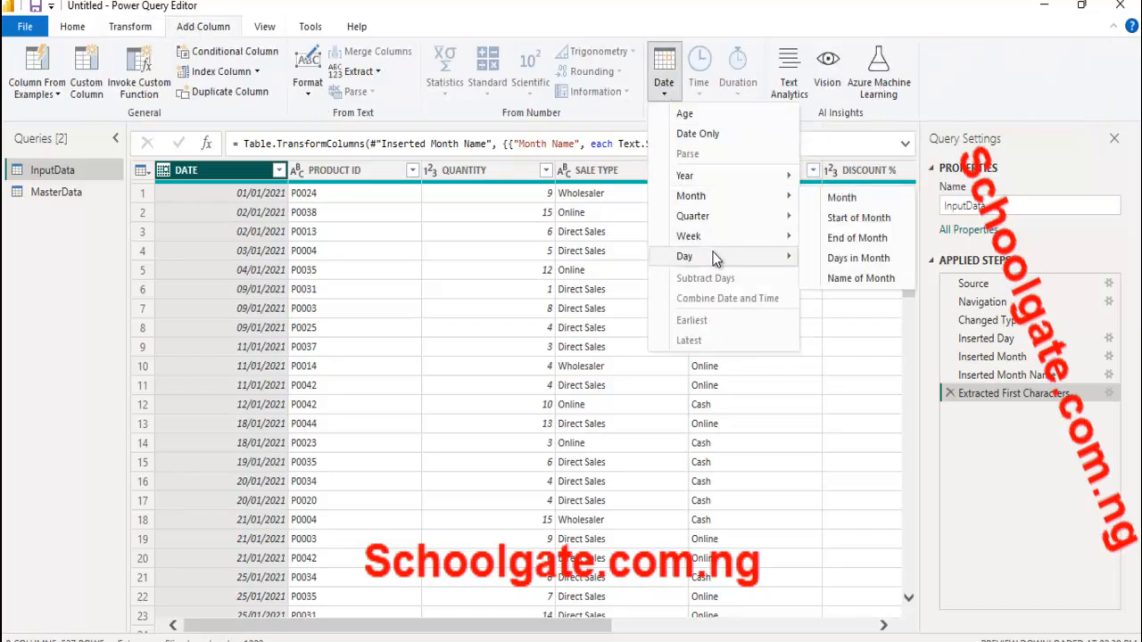
mouse_move(750, 182)
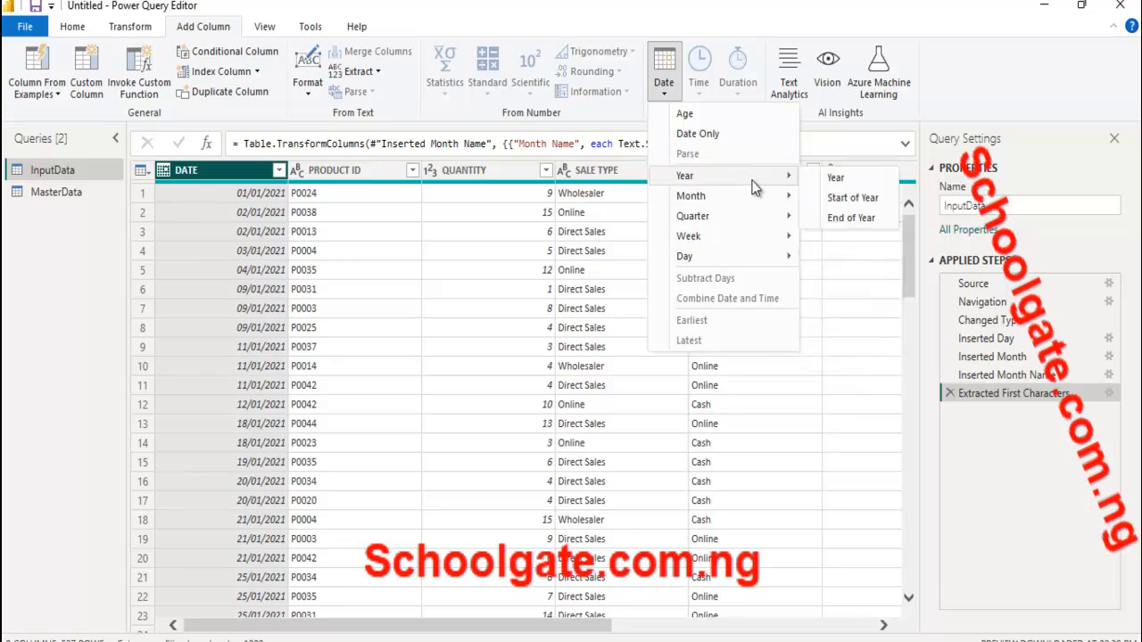
left_click(831, 180)
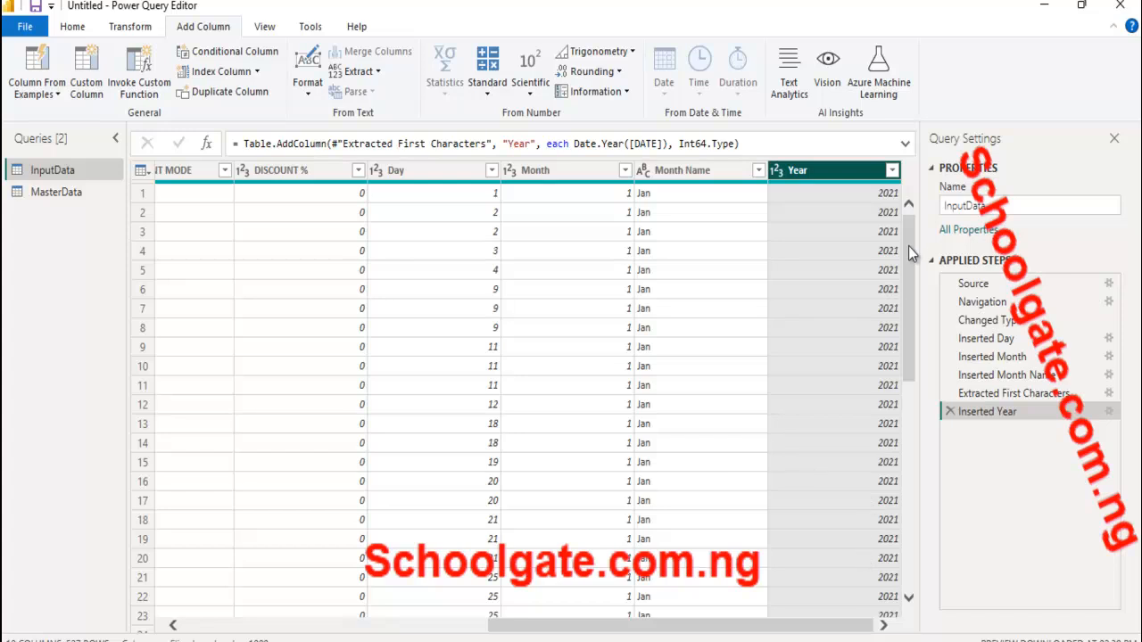
left_click_drag(907, 309, 915, 585)
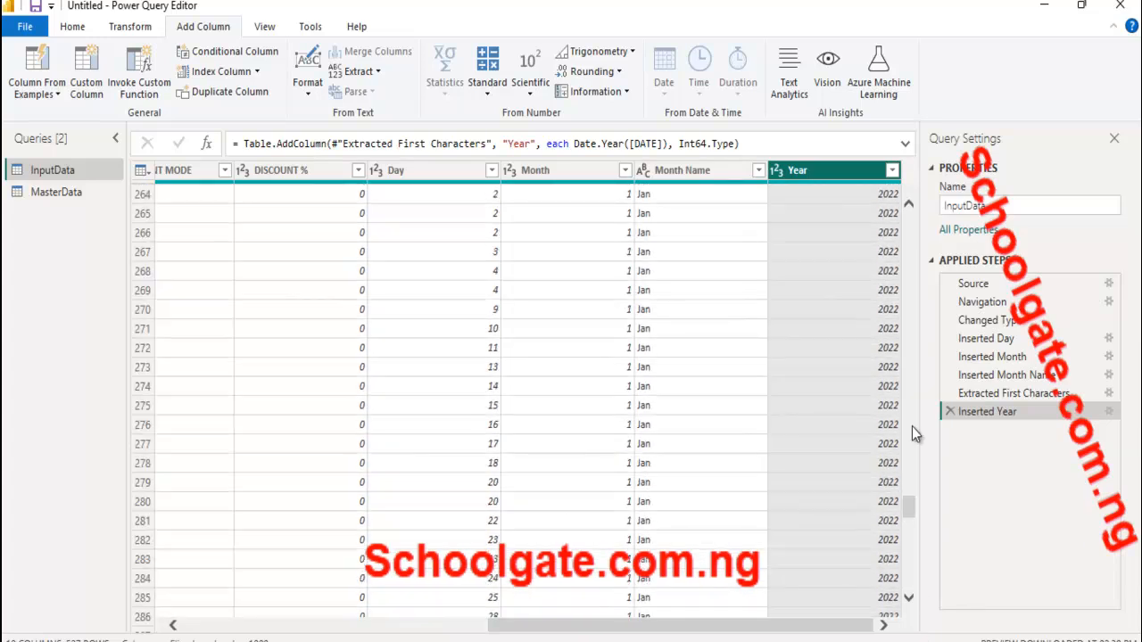
left_click_drag(911, 510, 926, 196)
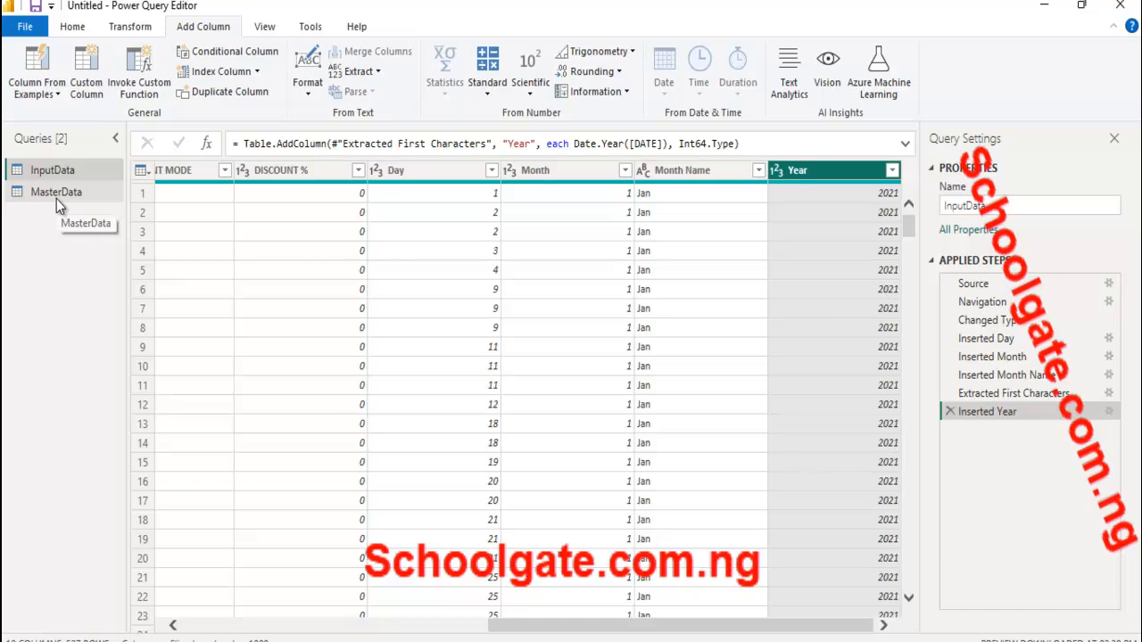
Step: Merge MasterData into InputData by matching PRODUCT ID with a left outer join, checking the two sheets in the Excel workbook
left_click(67, 27)
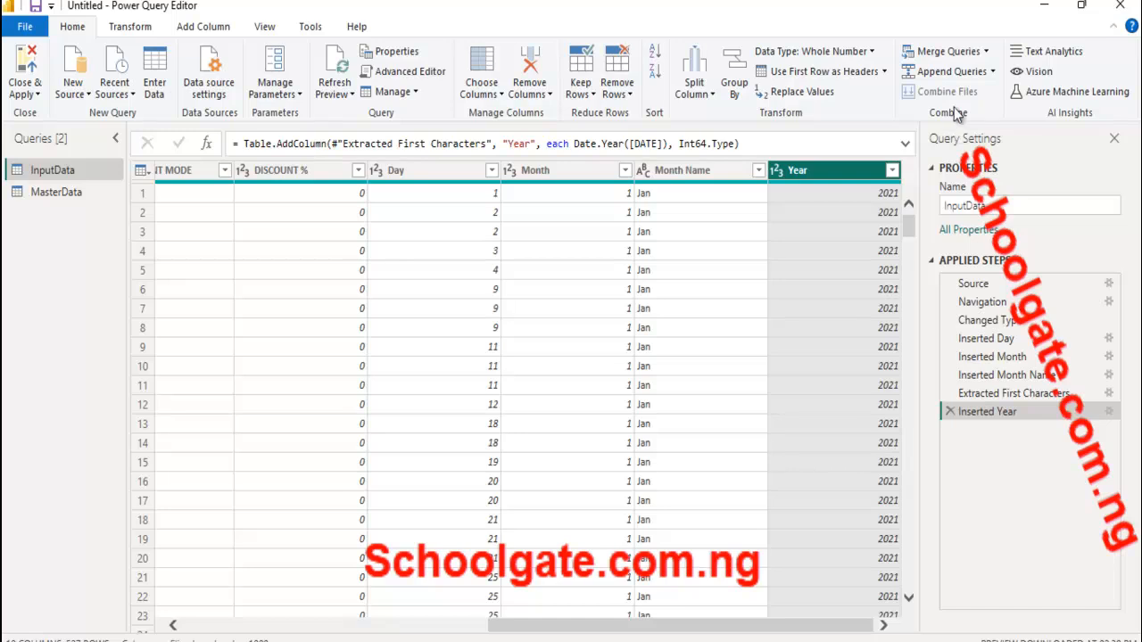
left_click(987, 52)
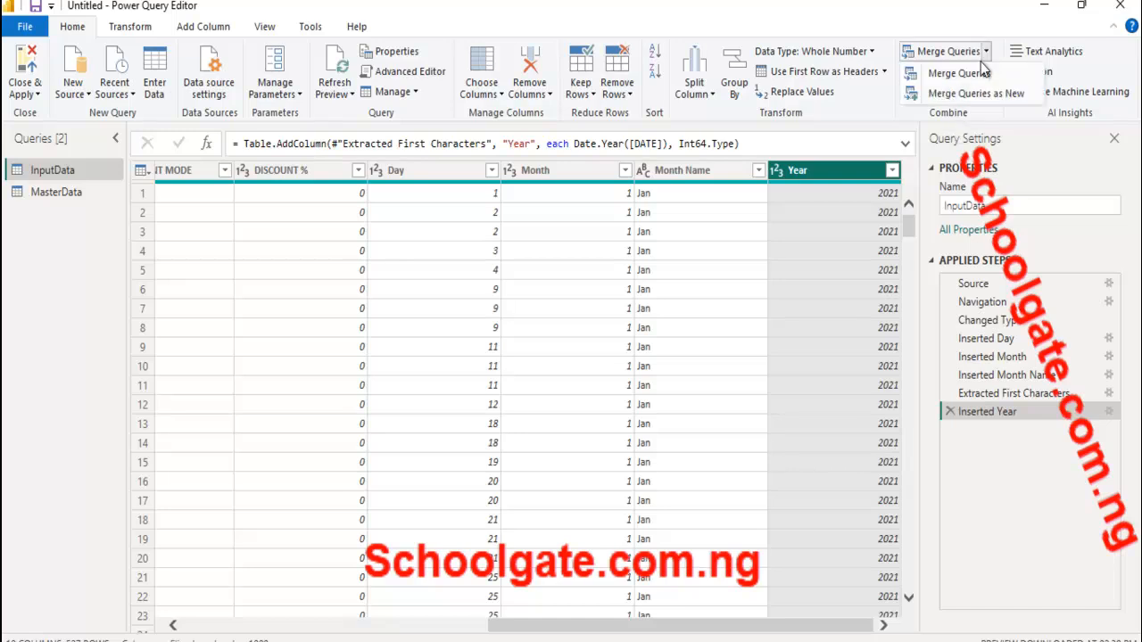
left_click(975, 72)
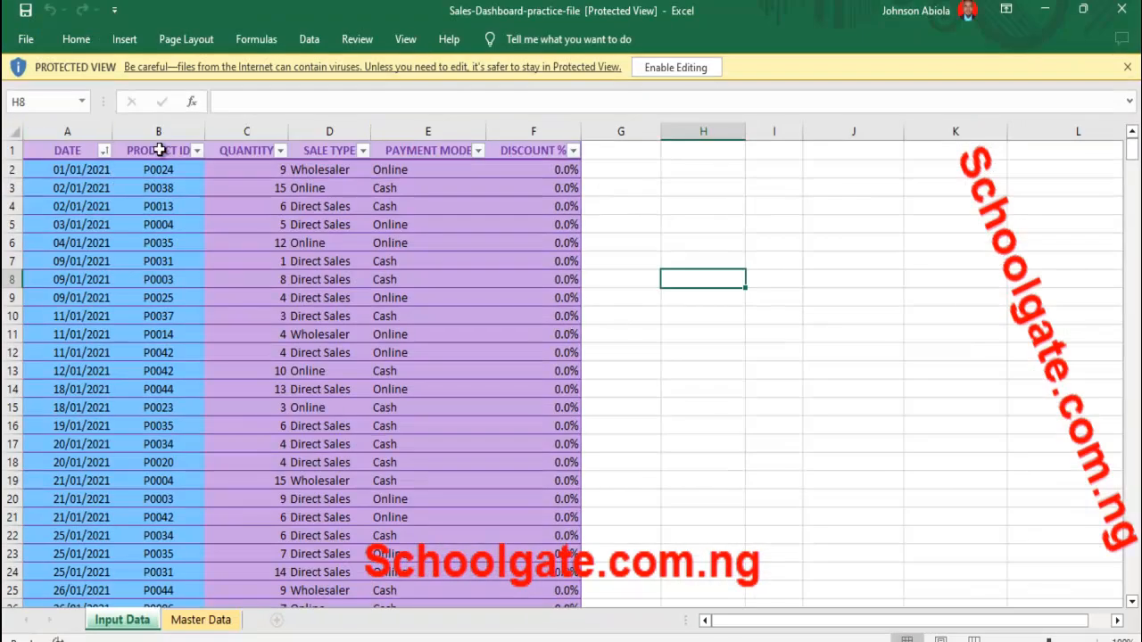
left_click(205, 624)
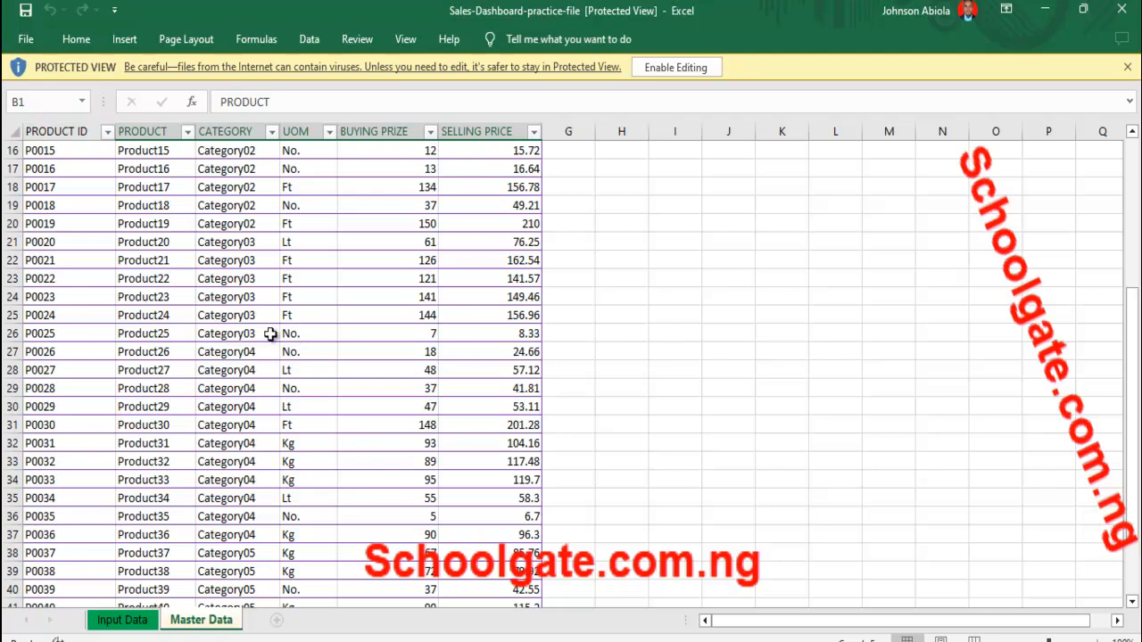
left_click(1044, 10)
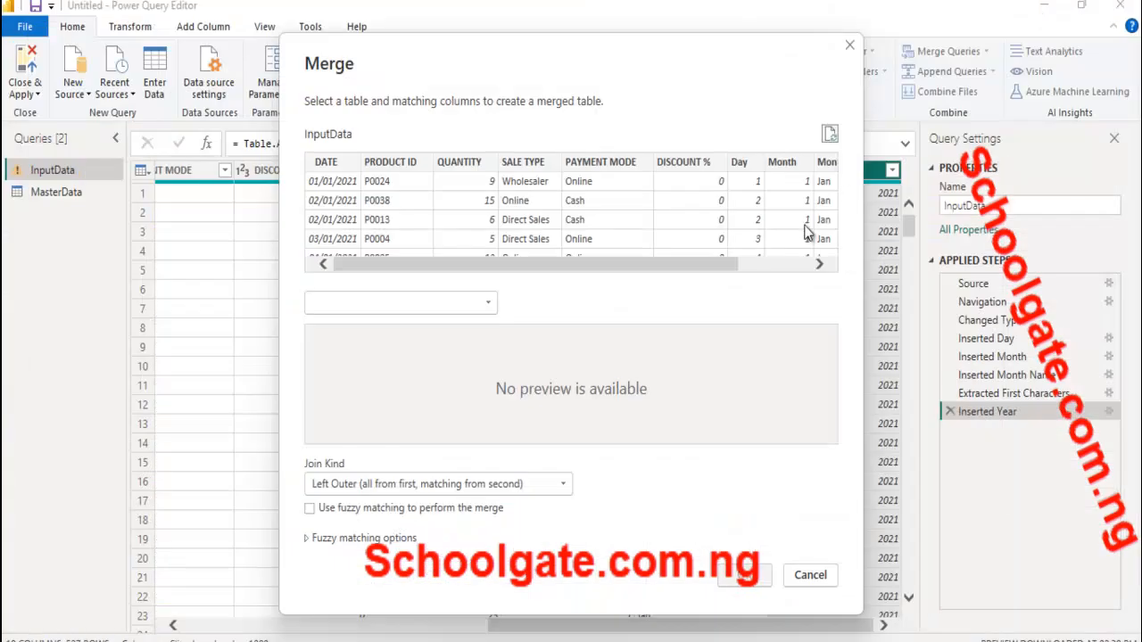
left_click(381, 161)
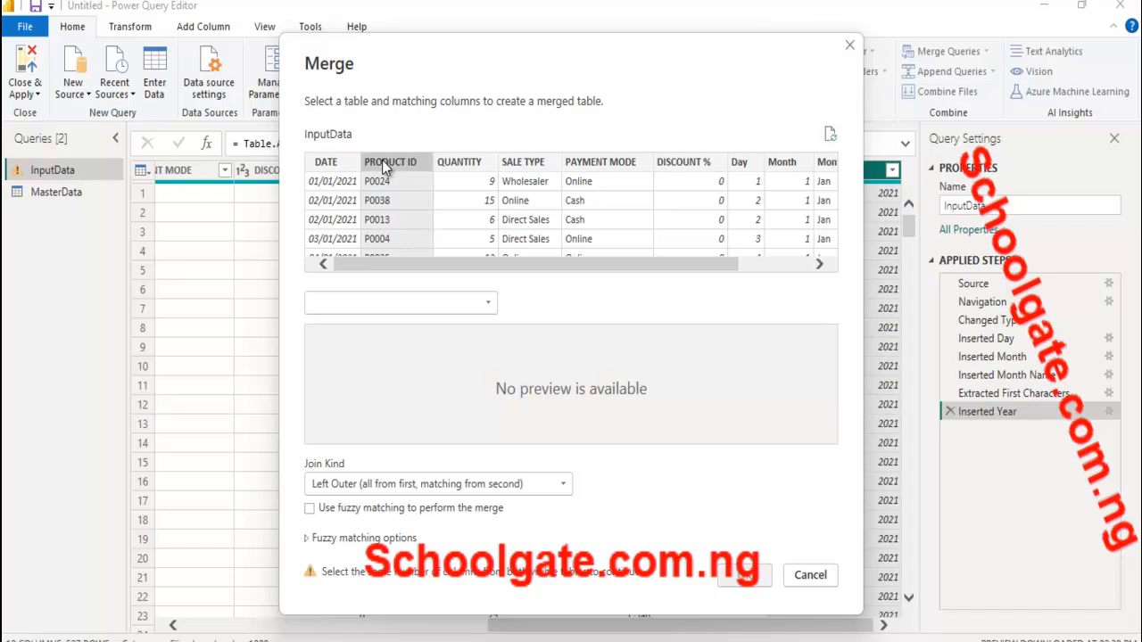
left_click(423, 303)
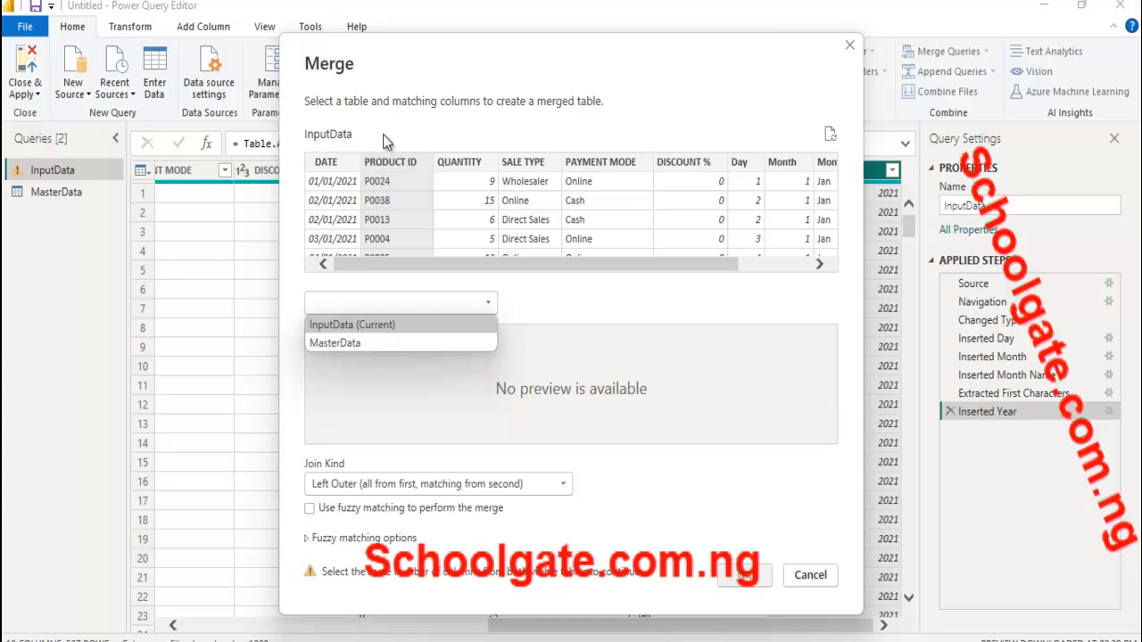
left_click(335, 346)
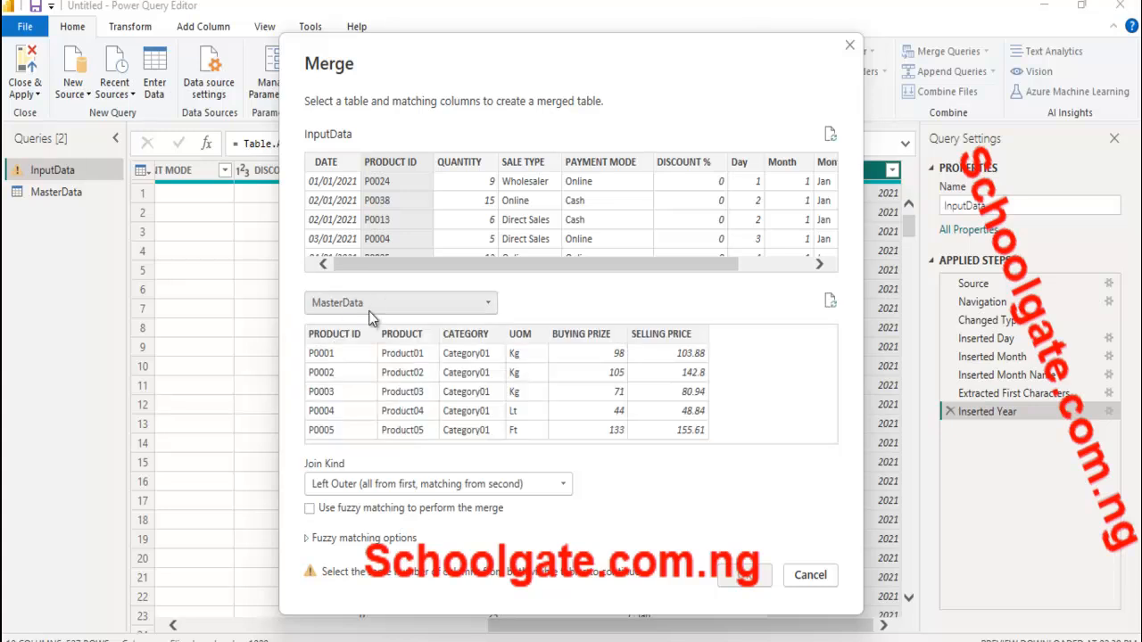
left_click(414, 160)
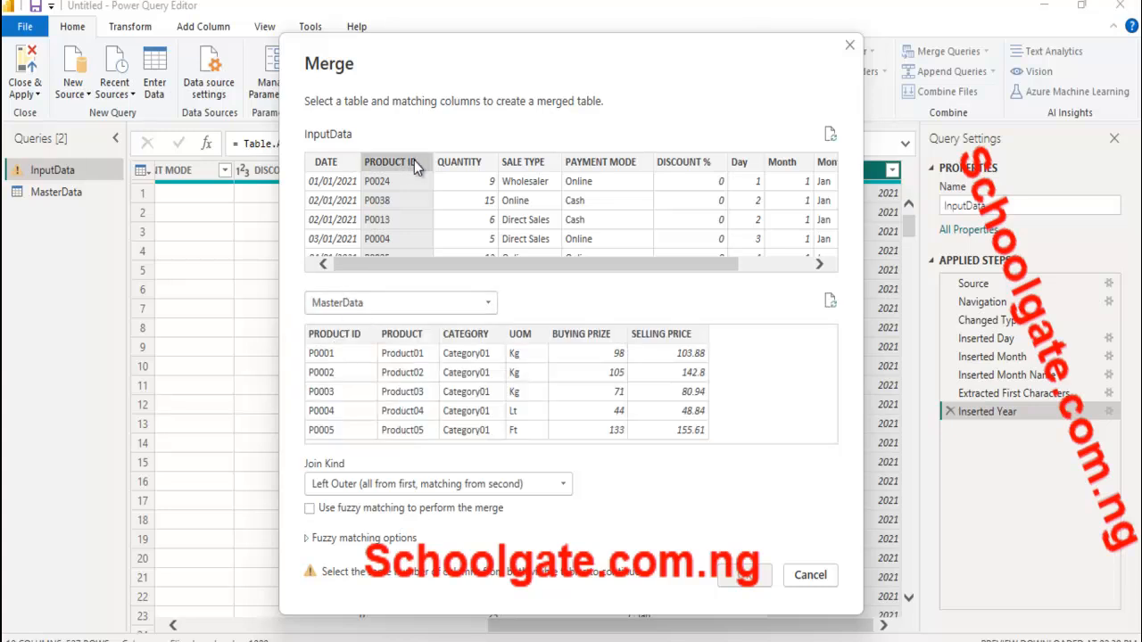
left_click(345, 334)
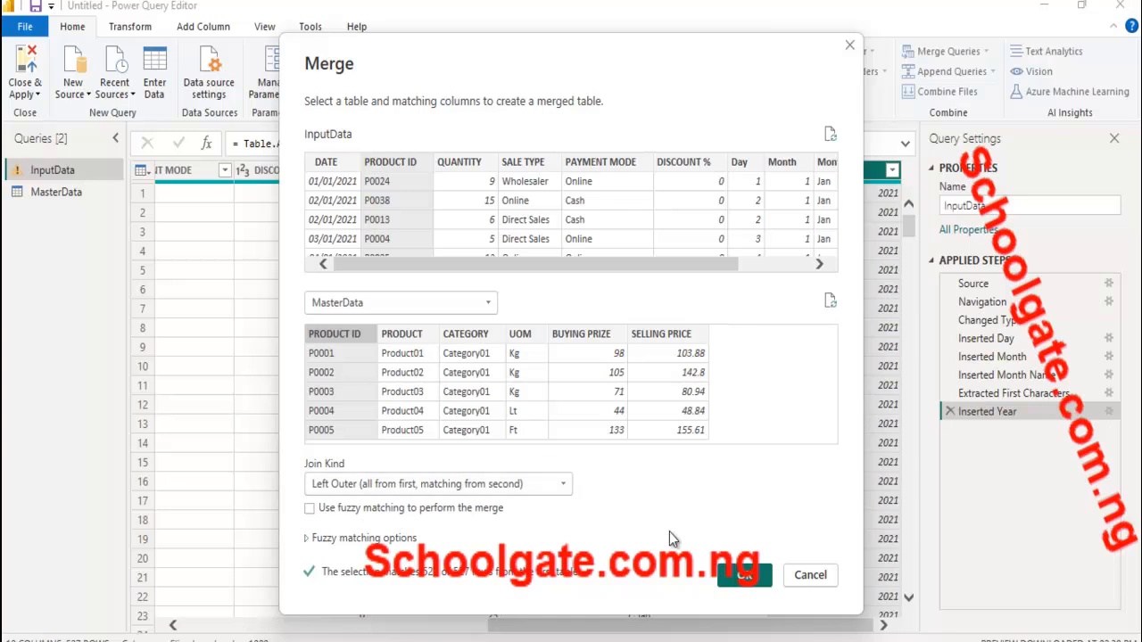
left_click(745, 571)
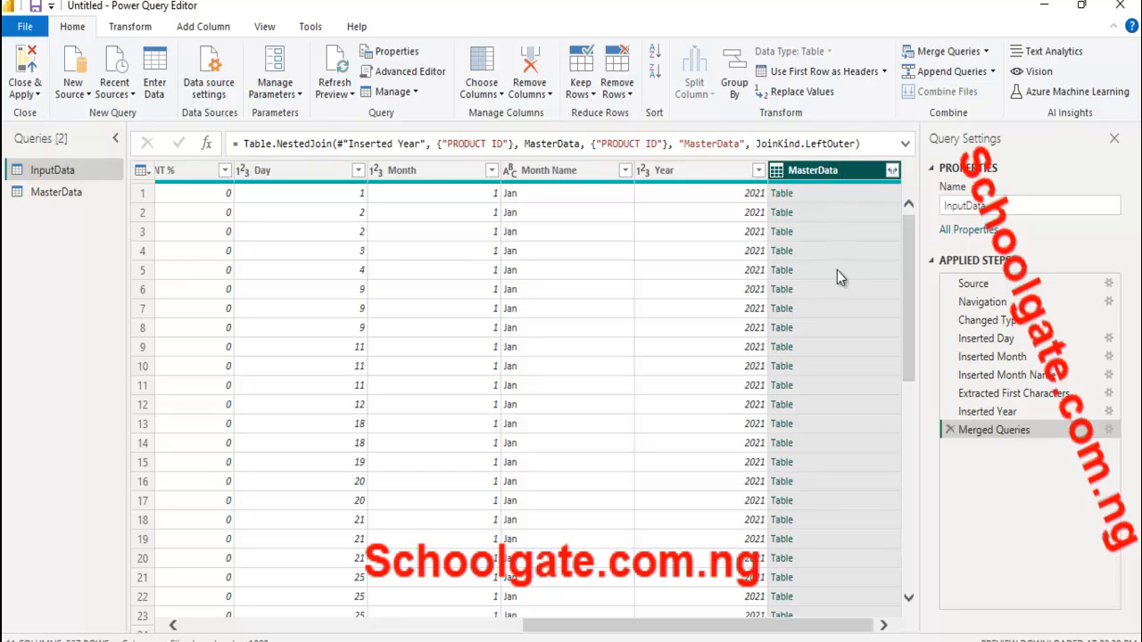
Step: Expand the merged MasterData column into all its fields except PRODUCT ID, keeping the original column name as prefix
left_click(893, 171)
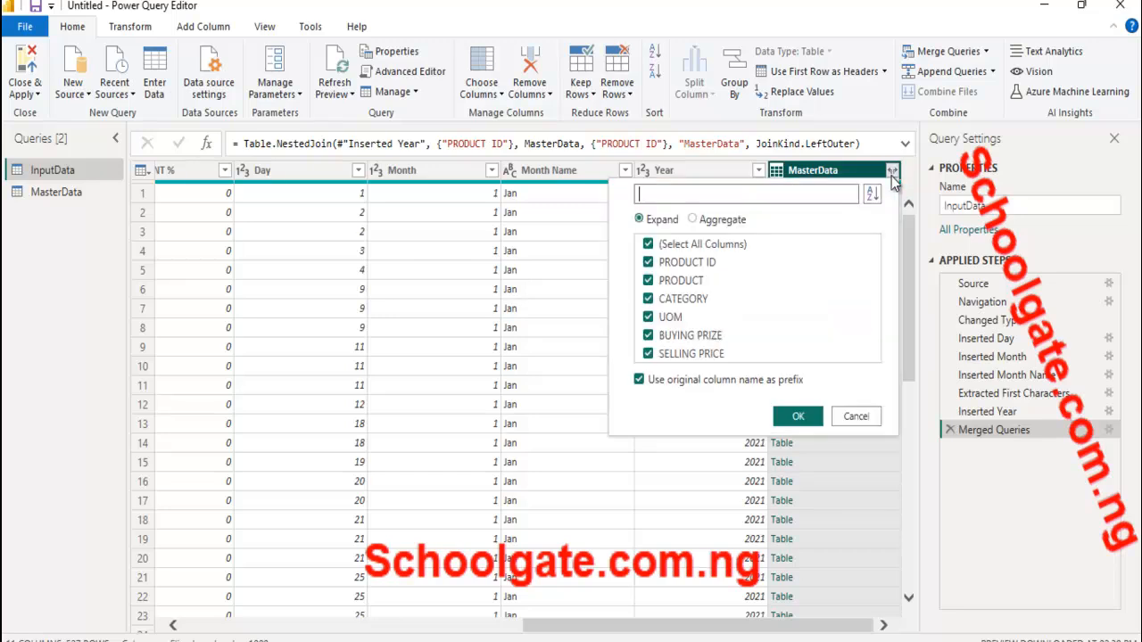
left_click(648, 264)
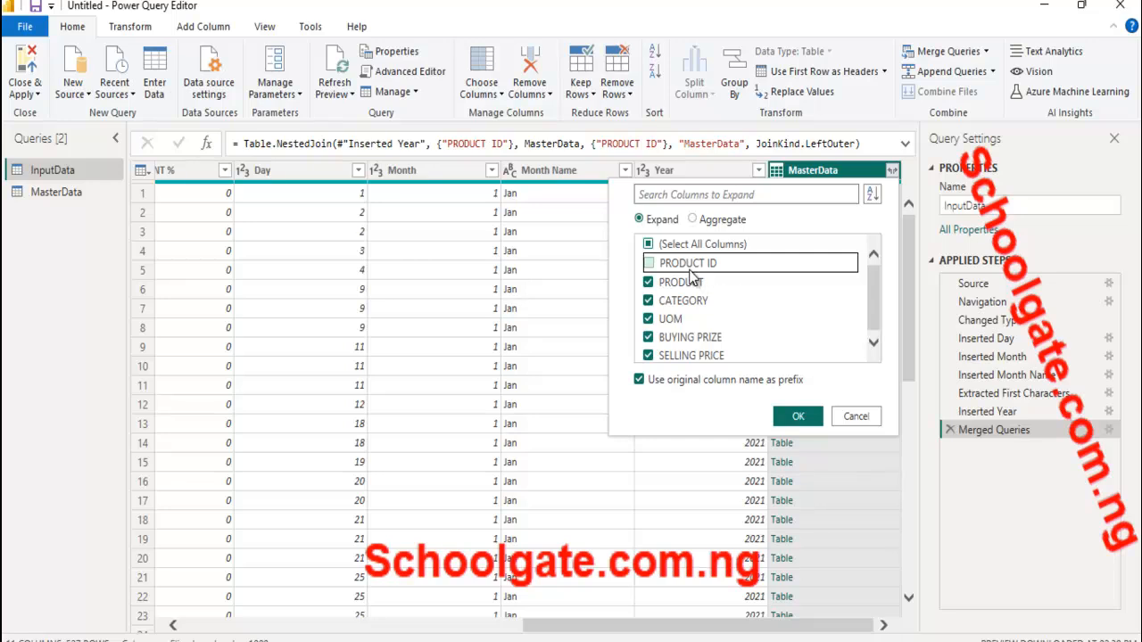
left_click(797, 417)
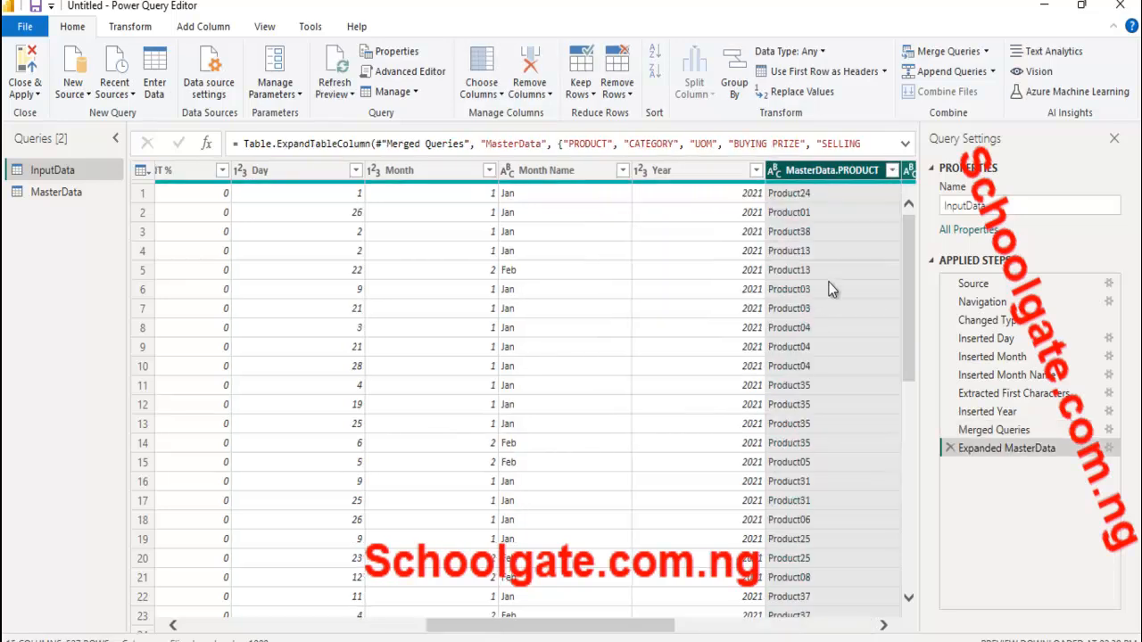
left_click_drag(610, 629, 929, 555)
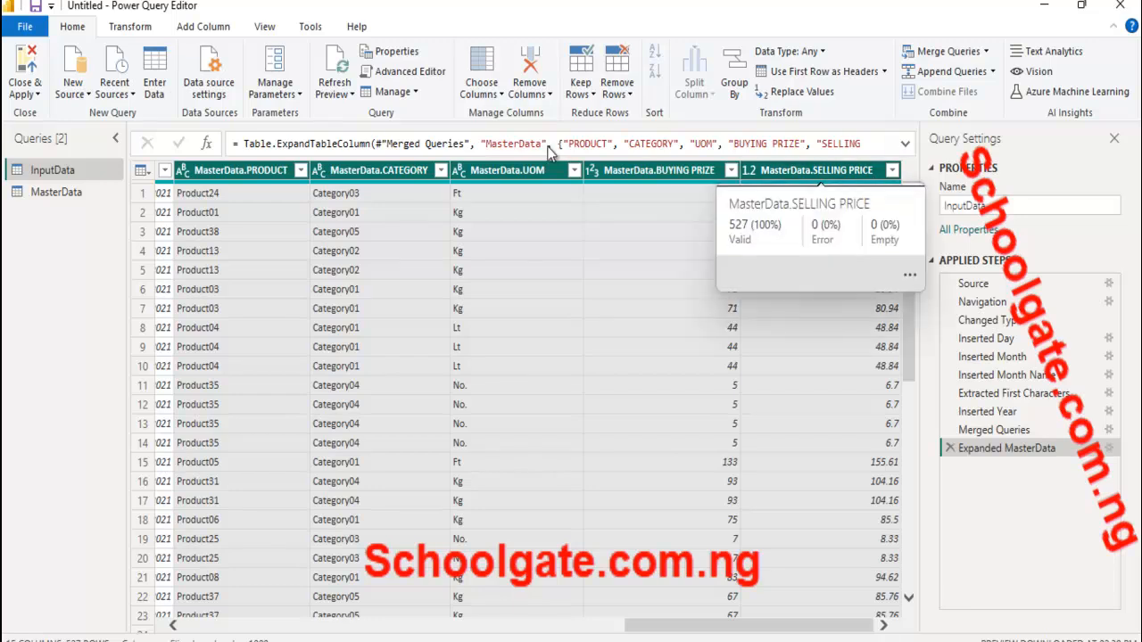
Step: Compare the columns of the MasterData query with the expanded MasterData columns in the InputData query
left_click(59, 192)
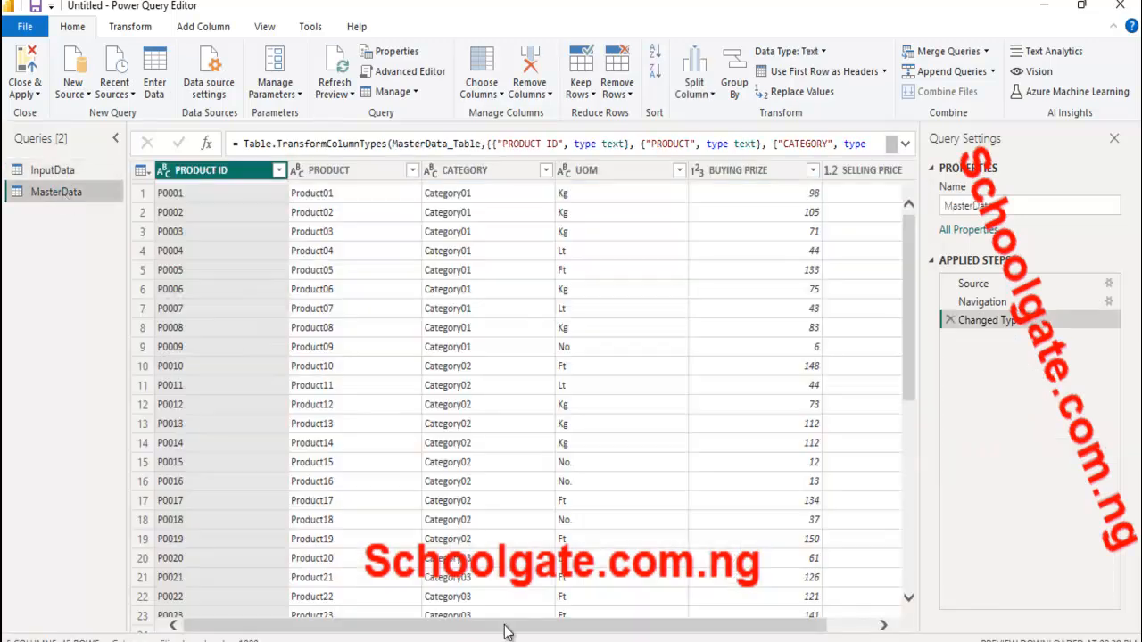
left_click(475, 617)
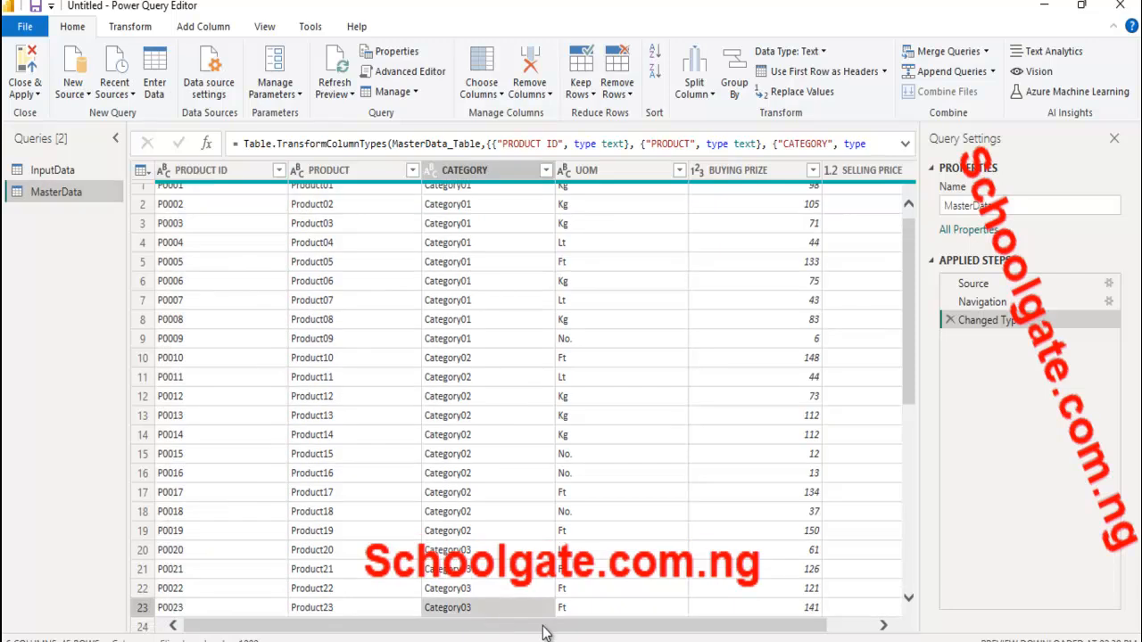
left_click_drag(610, 623, 690, 627)
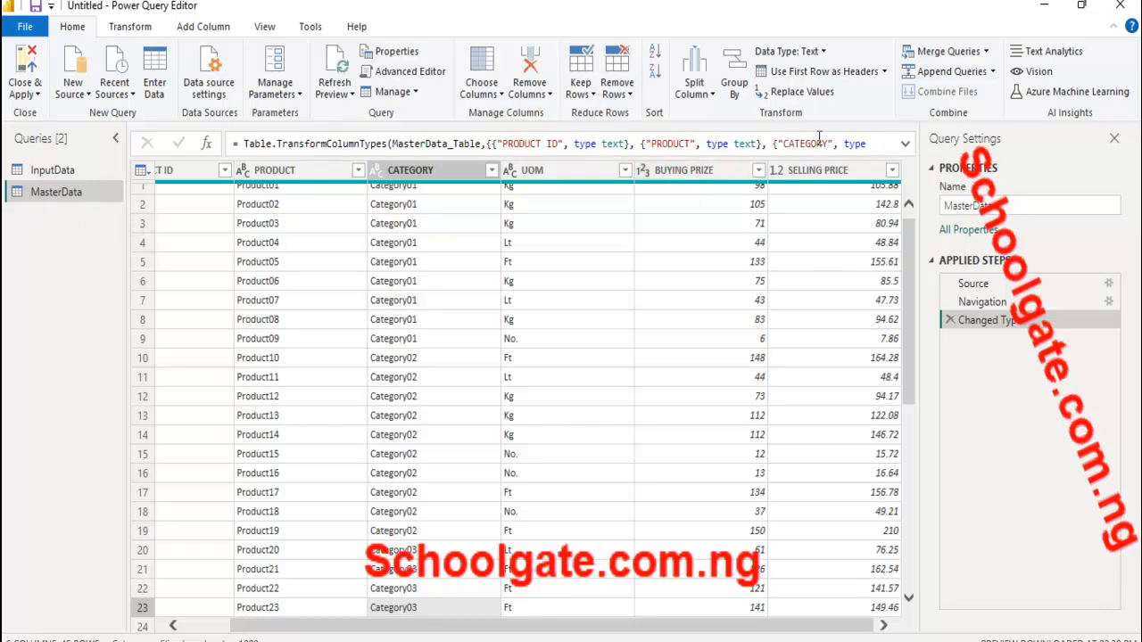
left_click(50, 169)
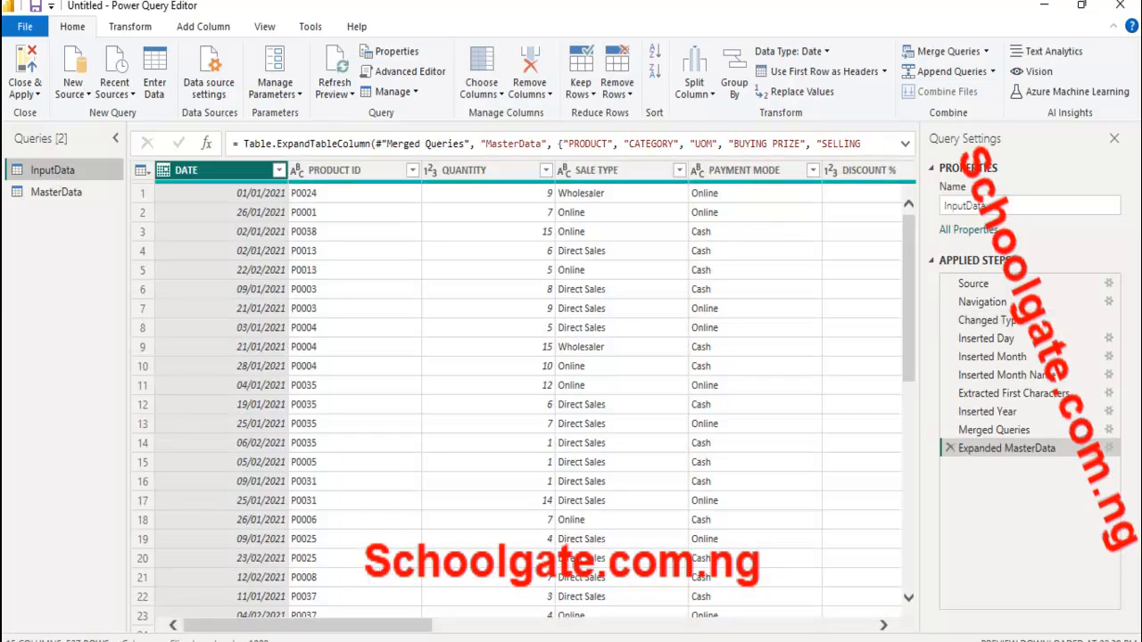
left_click_drag(398, 629, 848, 616)
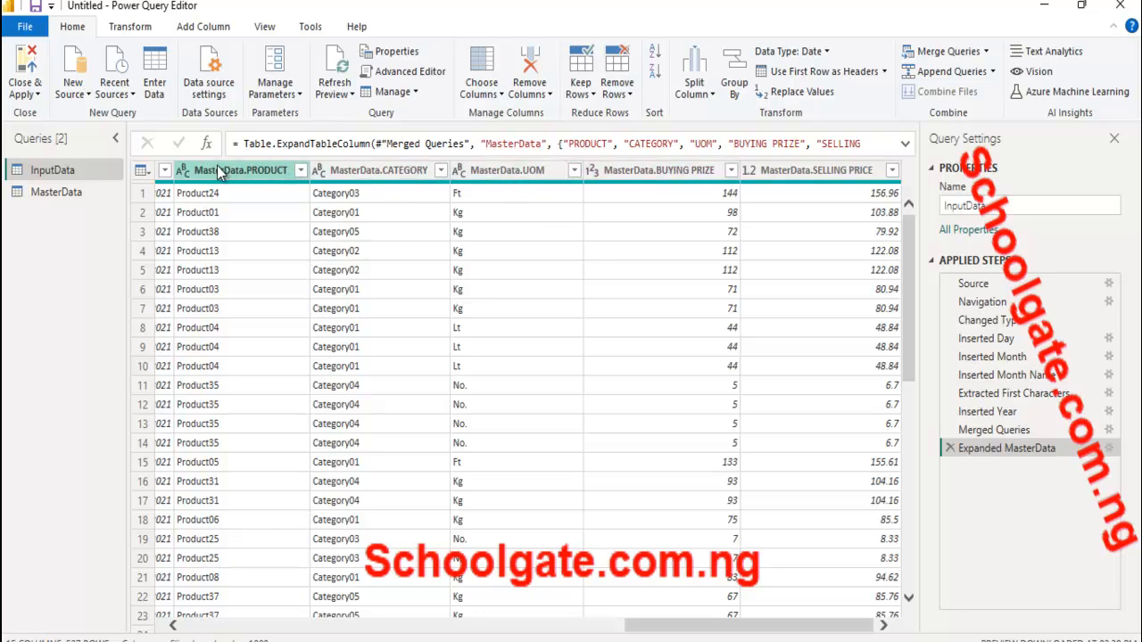
left_click(466, 628)
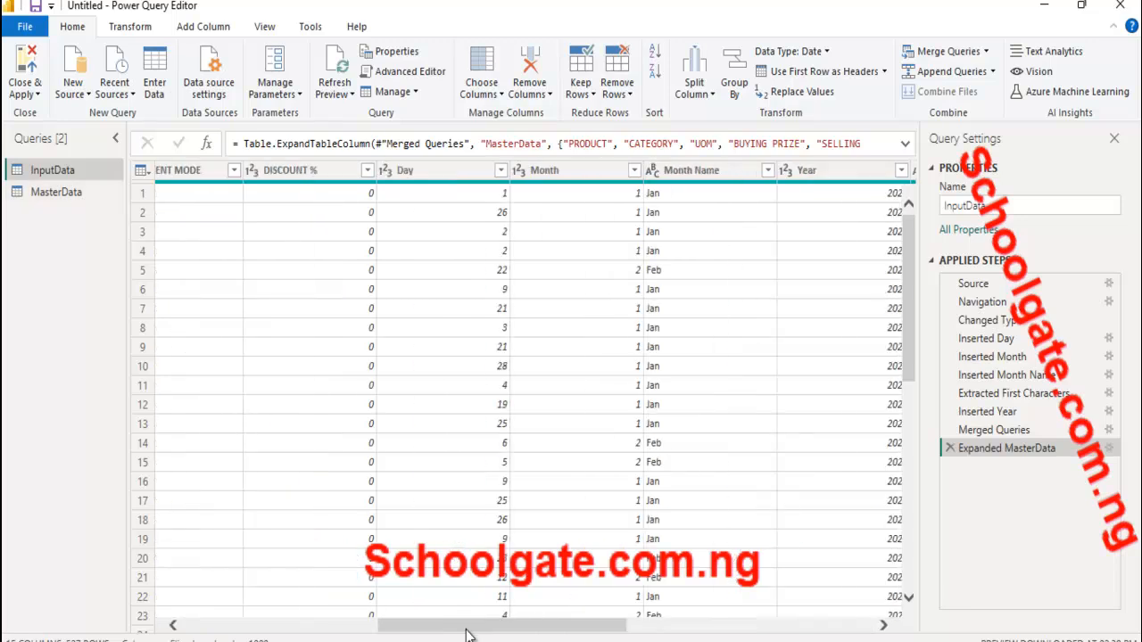
left_click_drag(588, 635, 378, 595)
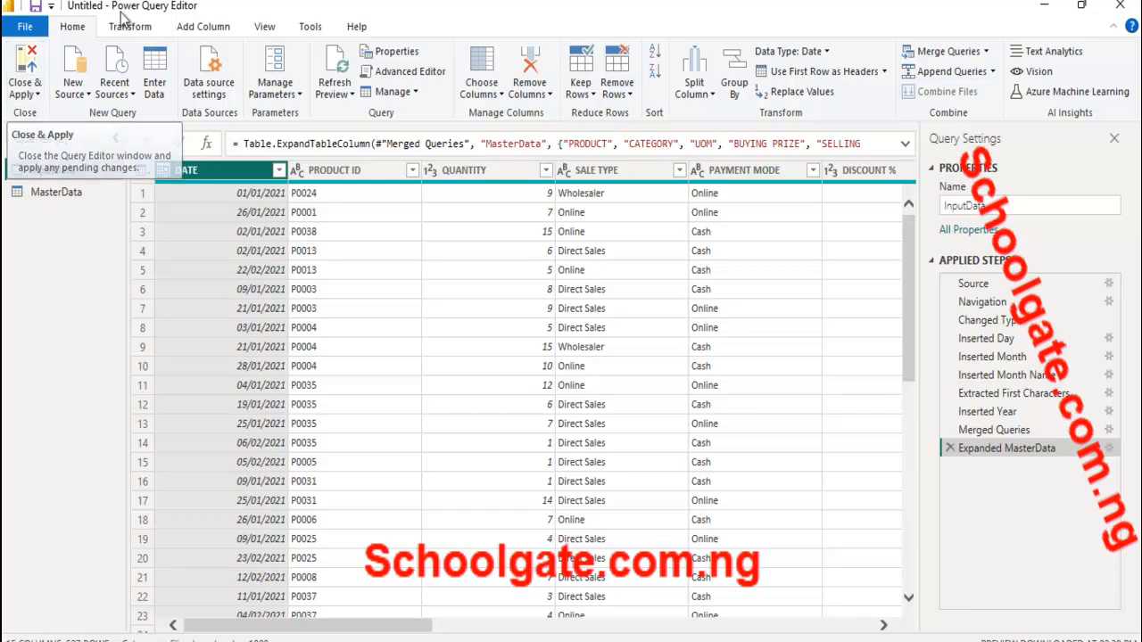
Step: Close the query editor and apply the changes, and view the loaded InputData table in Power BI Desktop's Table view
left_click(29, 94)
left_click(42, 120)
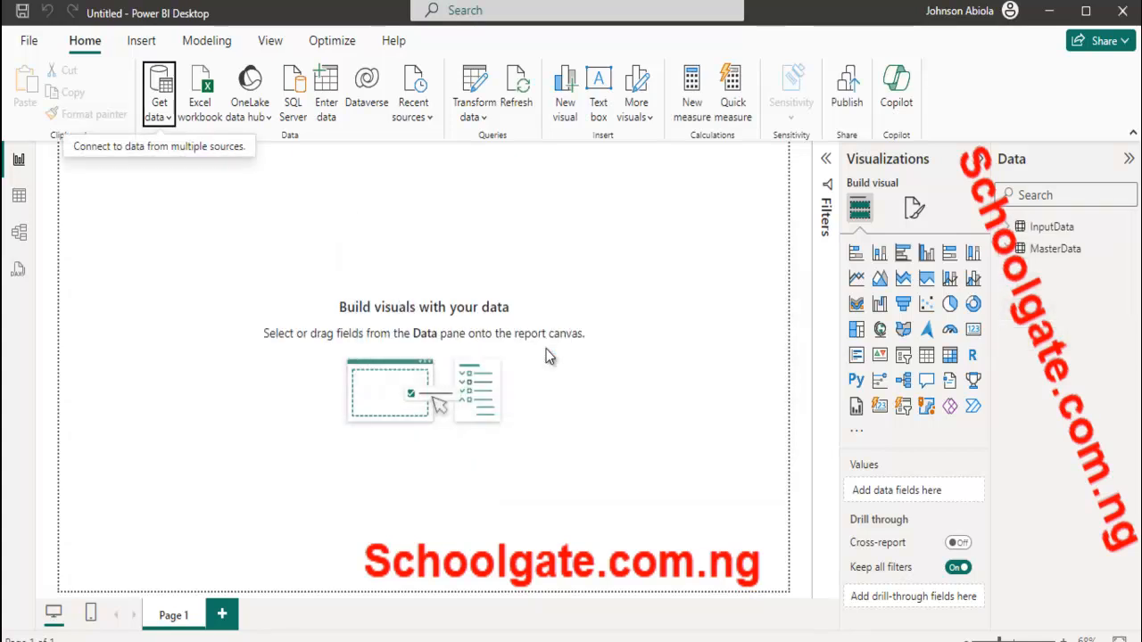
left_click(21, 198)
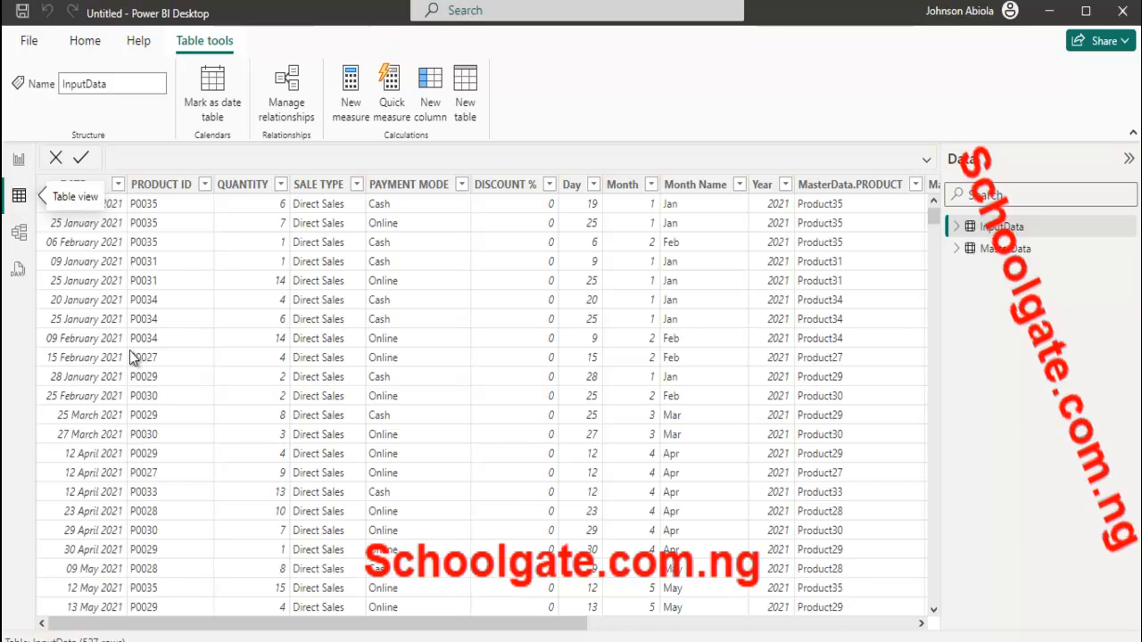
left_click_drag(217, 623, 6, 571)
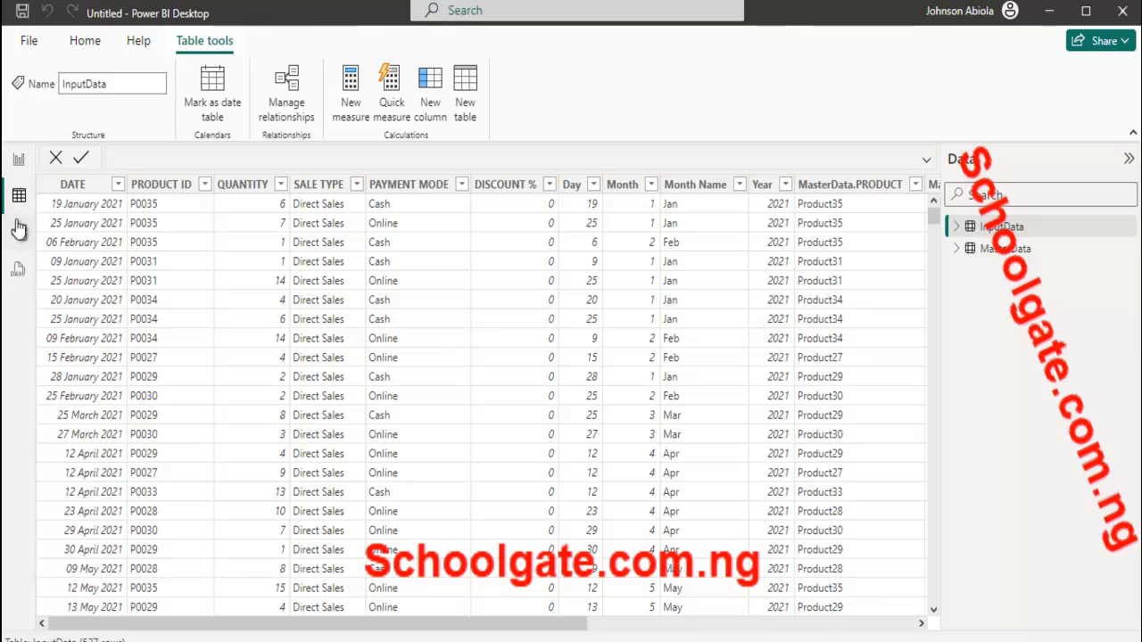
Step: In the model diagram, space InputData farther from MasterData, collapse InputData's field list and inspect their PRODUCT ID relationship
left_click(20, 233)
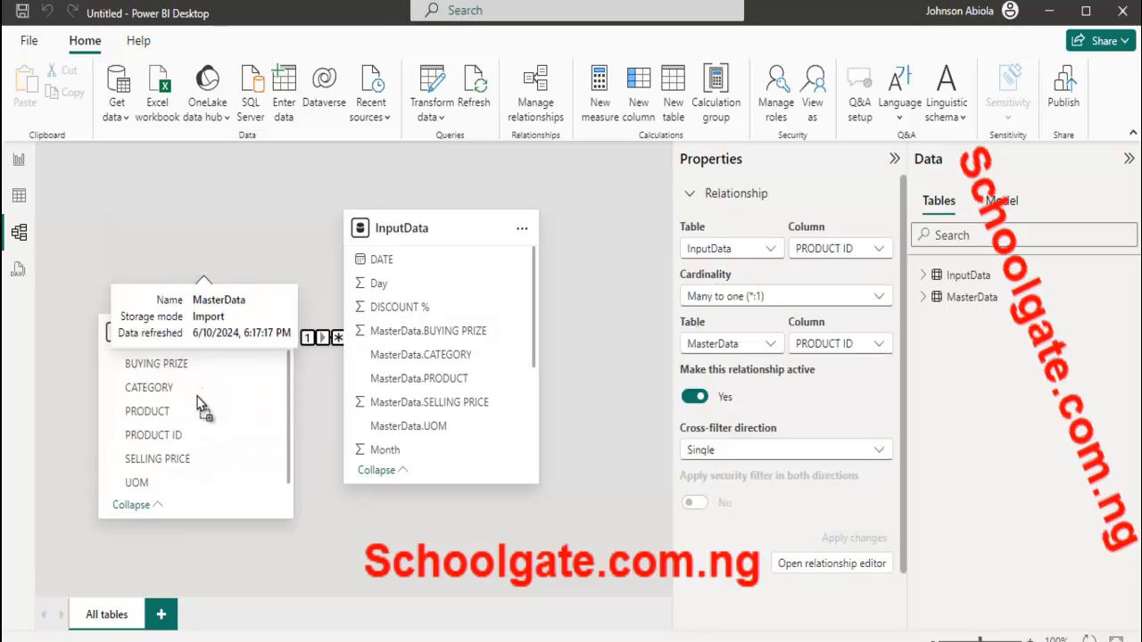
left_click_drag(140, 270, 132, 489)
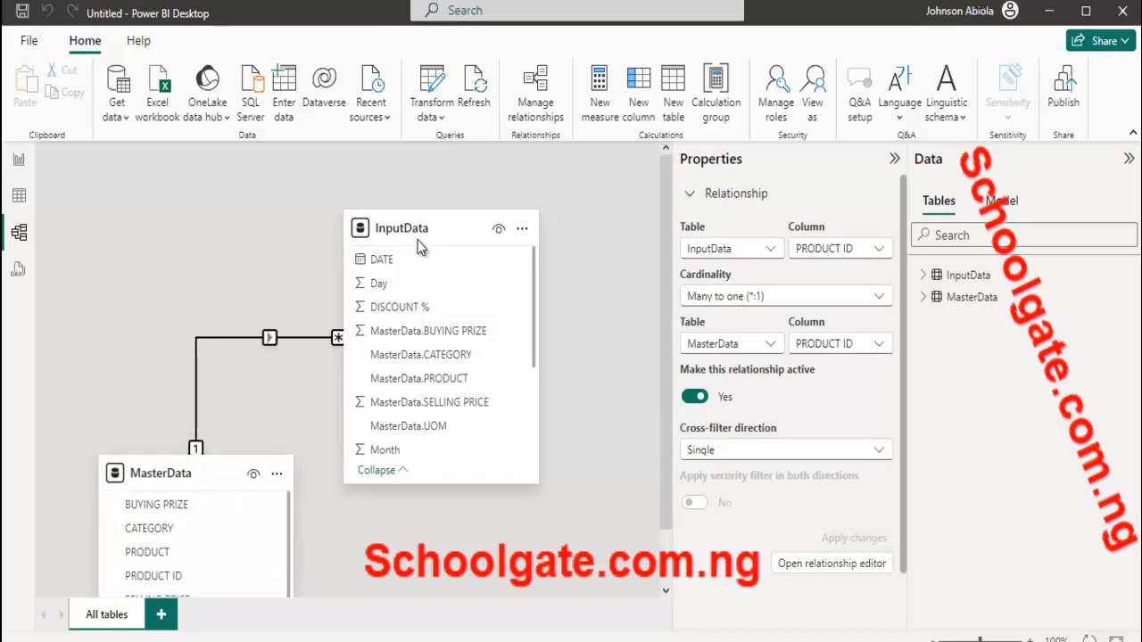
left_click_drag(453, 235, 593, 230)
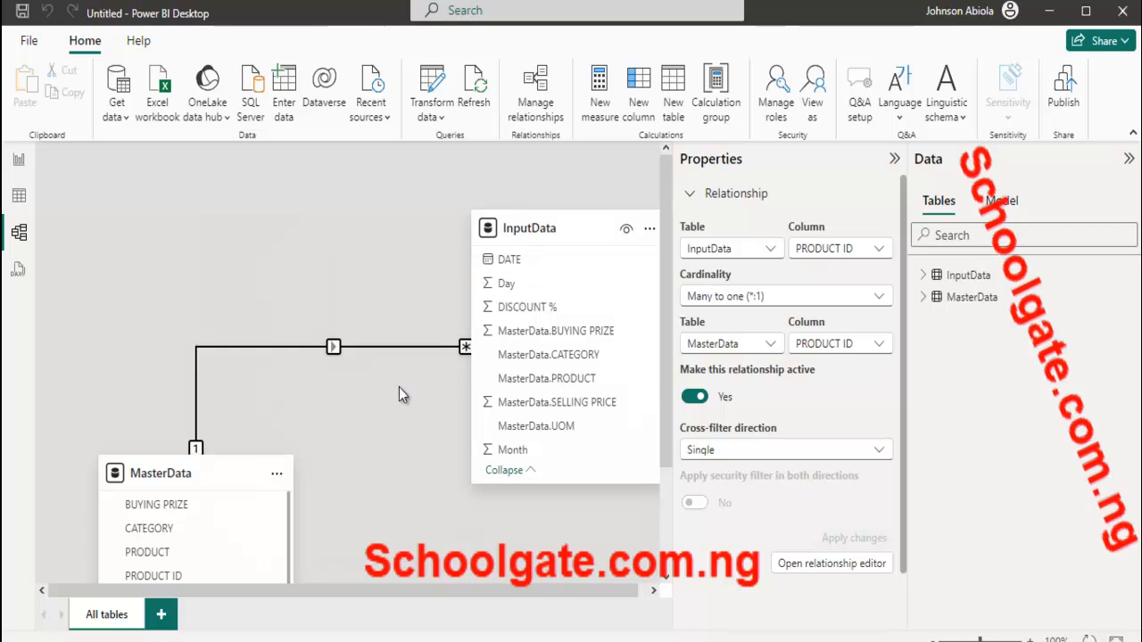
left_click_drag(206, 480, 206, 288)
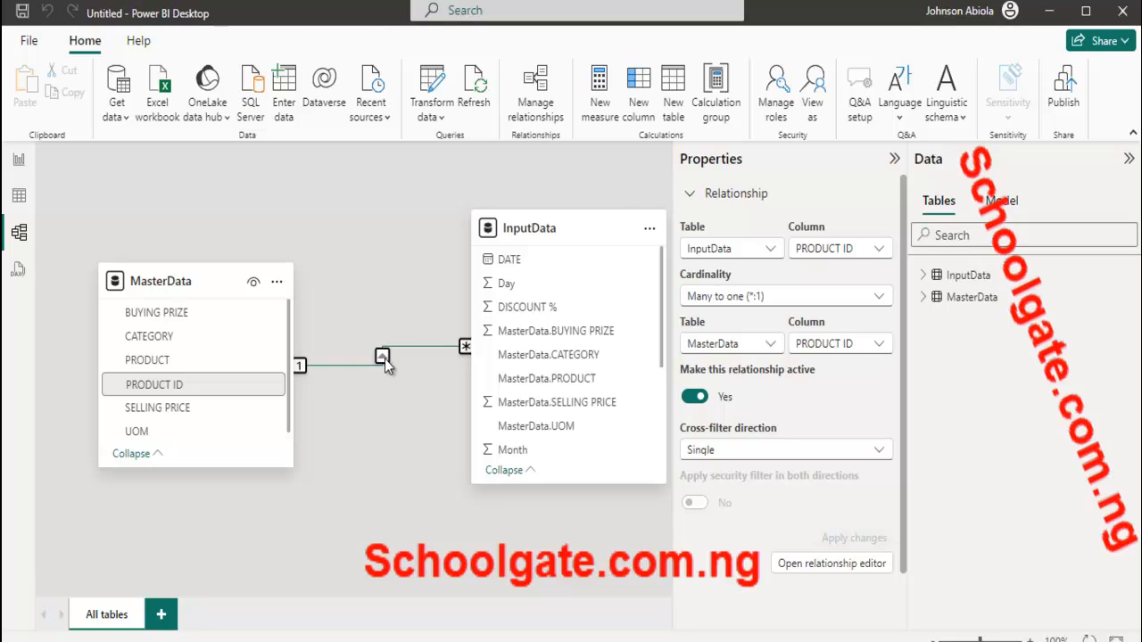
left_click(530, 479)
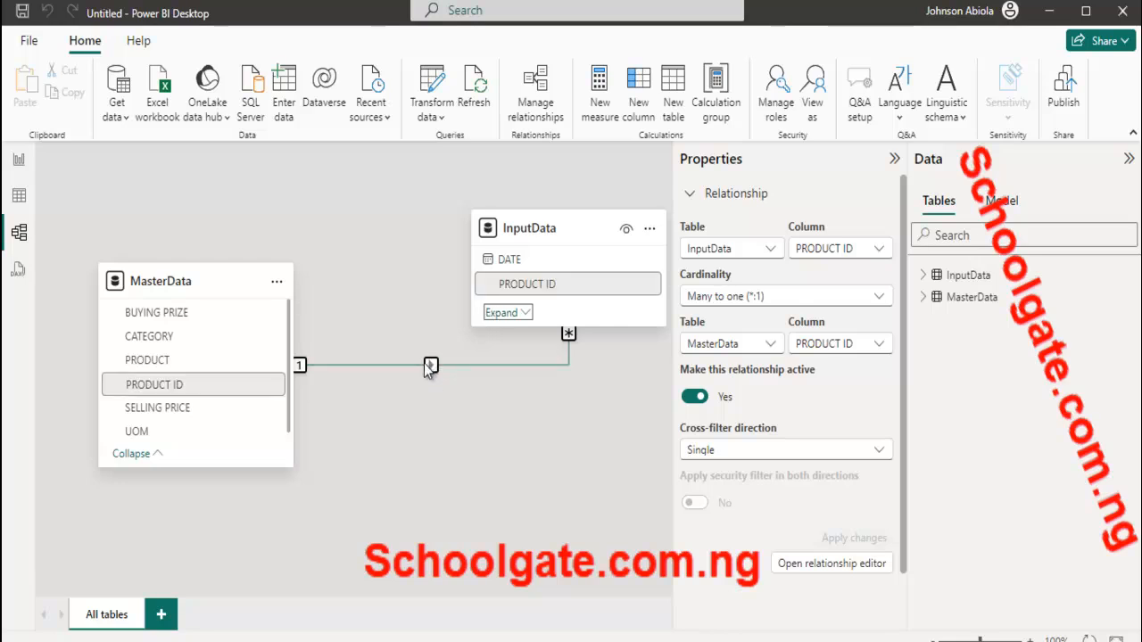
Step: Return to the report page, select the InputData table and review the list of required calculations in the Notepad note
left_click(18, 162)
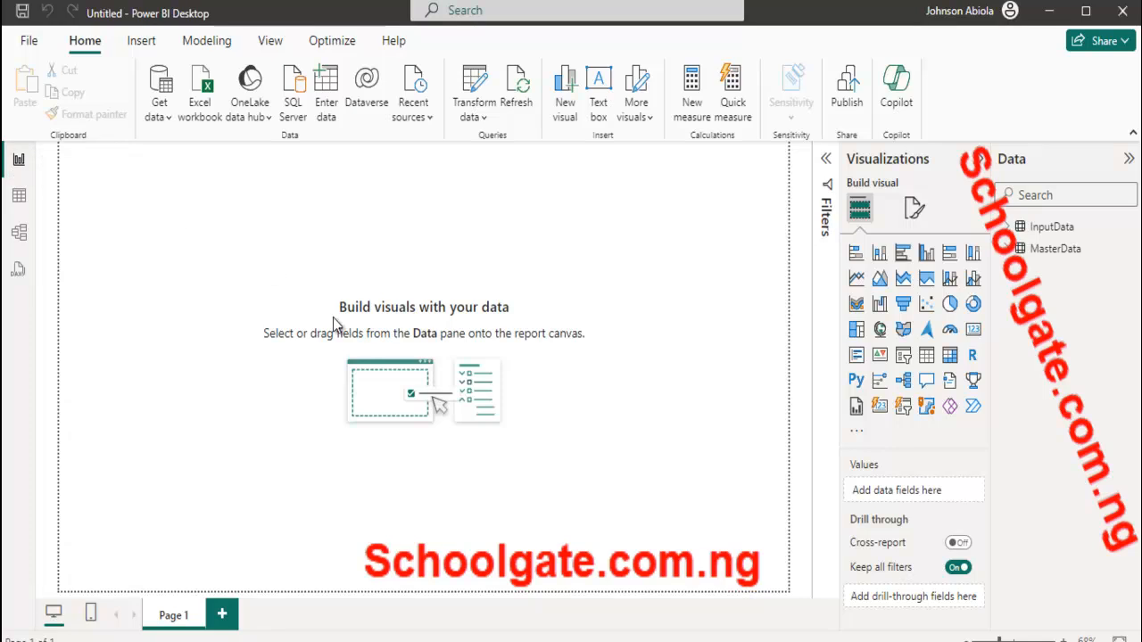
left_click(1038, 228)
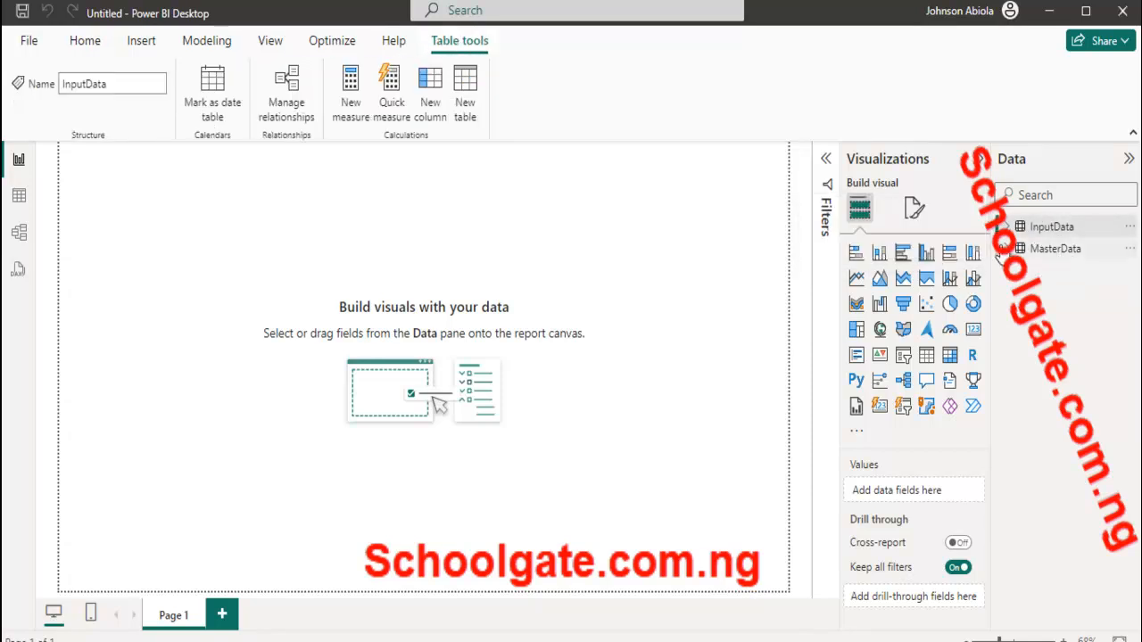
mouse_move(1035, 235)
key("alt+Tab")
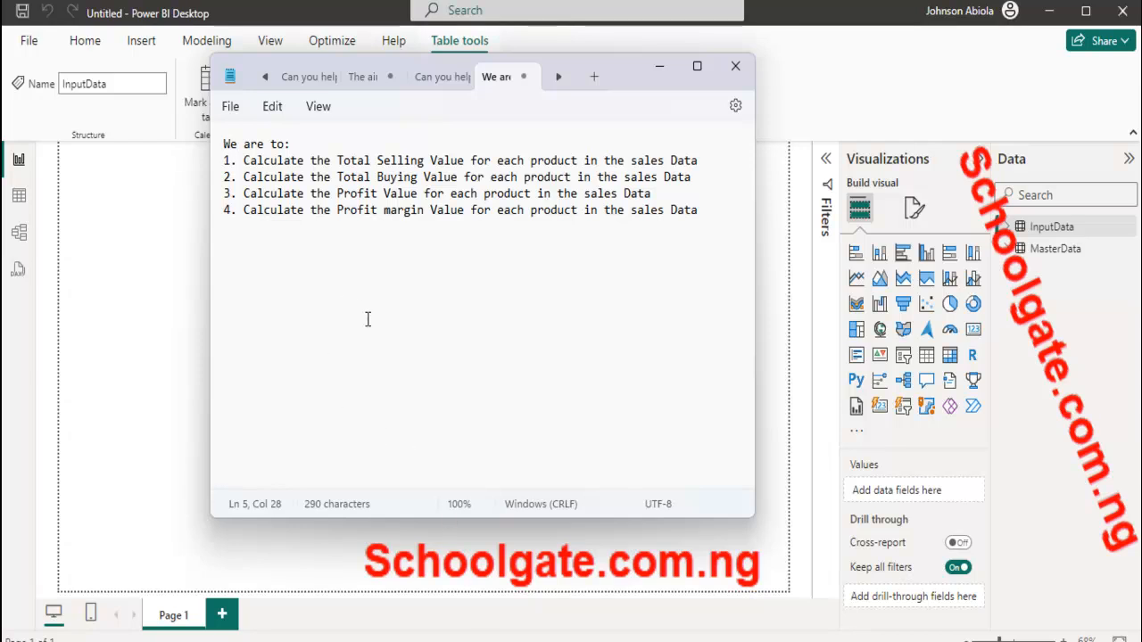
left_click(114, 303)
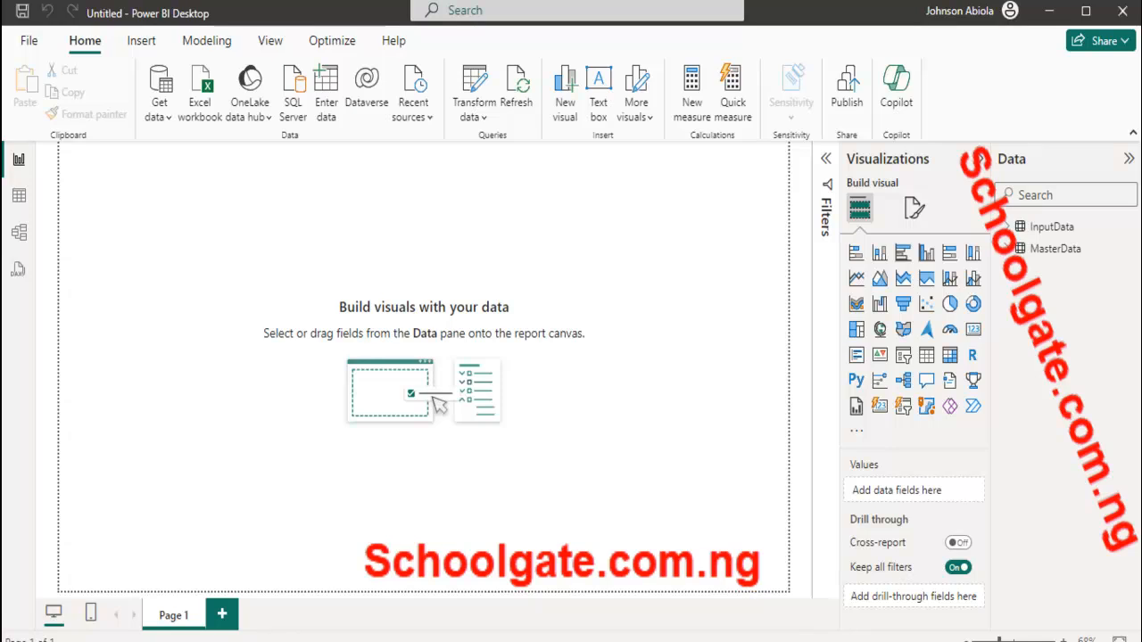
mouse_move(505, 641)
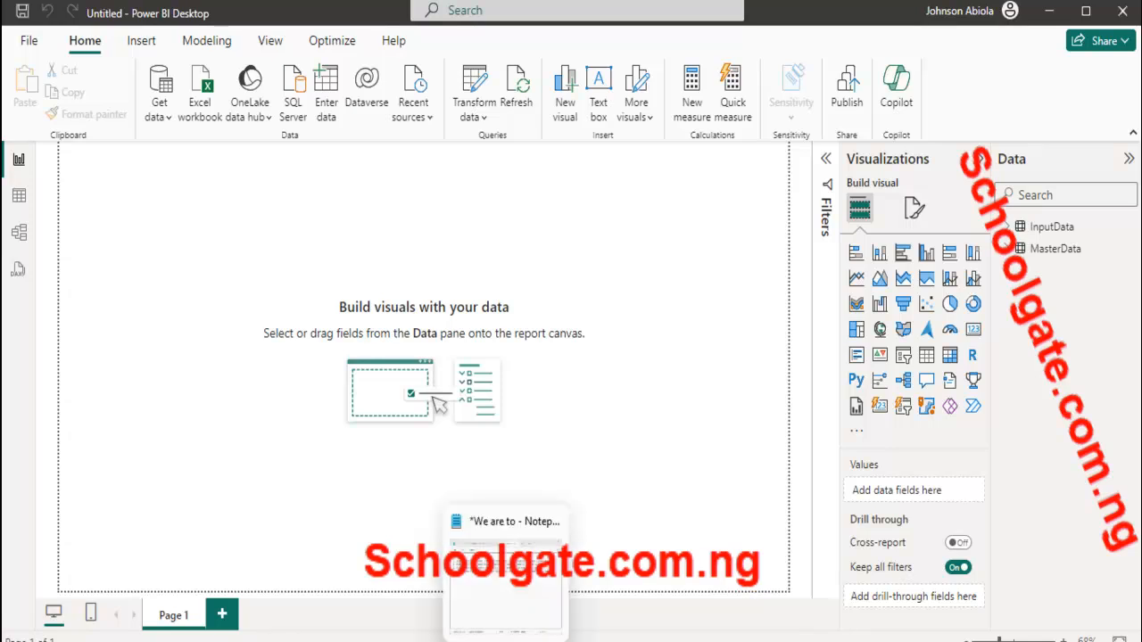
Step: Bring up the Notepad note with the required calculations and add five blank lines at its end
left_click(506, 571)
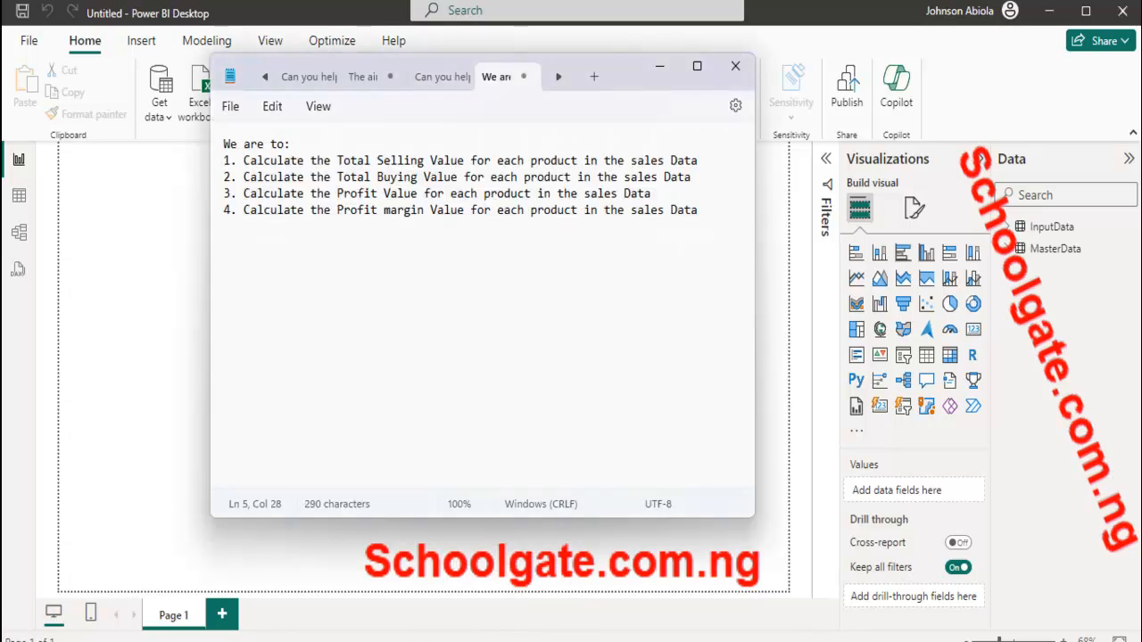
left_click(294, 322)
key("Return")
key("Return")
key("Return")
key("Return")
key("Return")
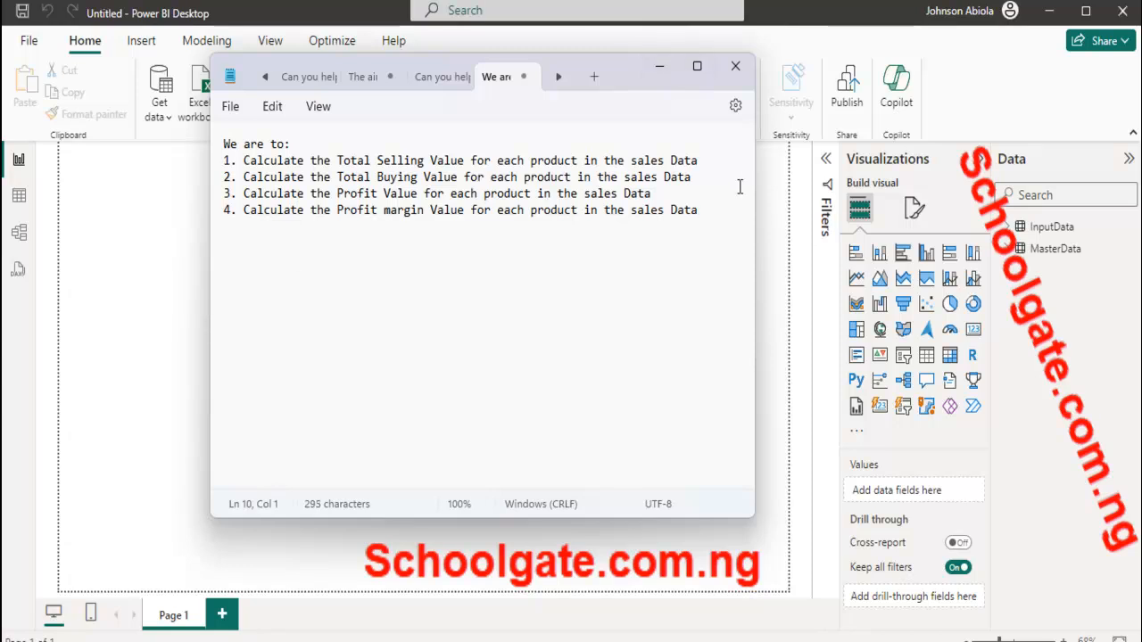
Step: Insert five blank lines below the Total Selling Value item in the note and return to the space under that item
left_click(711, 149)
left_click(709, 162)
key("Return")
key("Return")
key("Return")
key("Return")
key("Return")
key("Up")
key("Up")
key("Up")
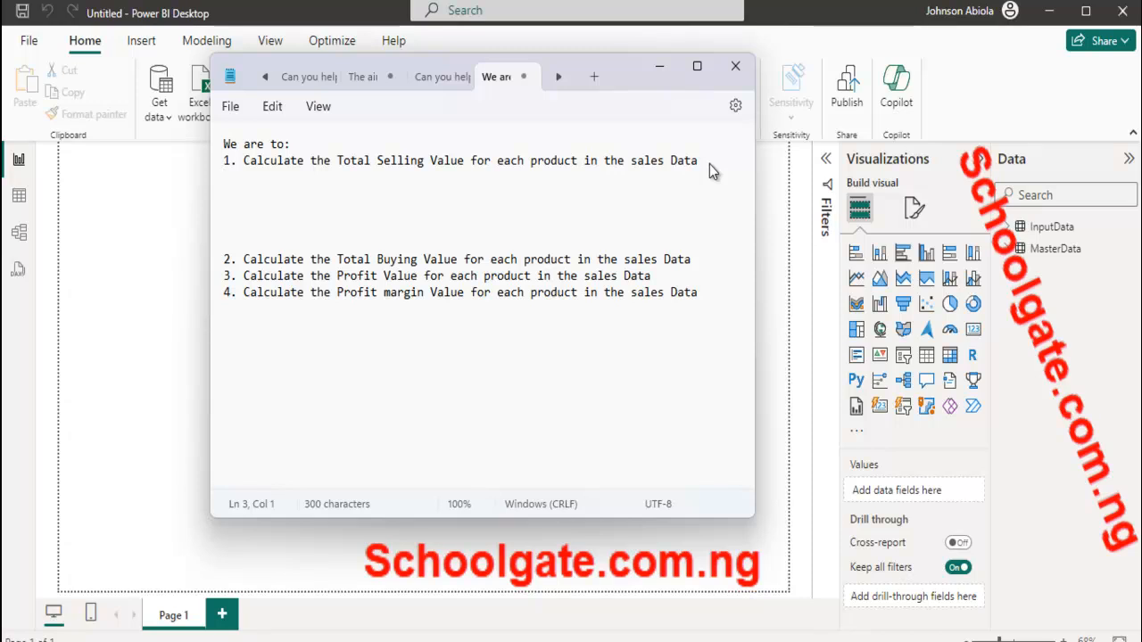
Step: Start a formula line with "T.S.V.=" under item 1 and check the Master Data sheet in the Excel workbook
type("T.S.V.=sOLD")
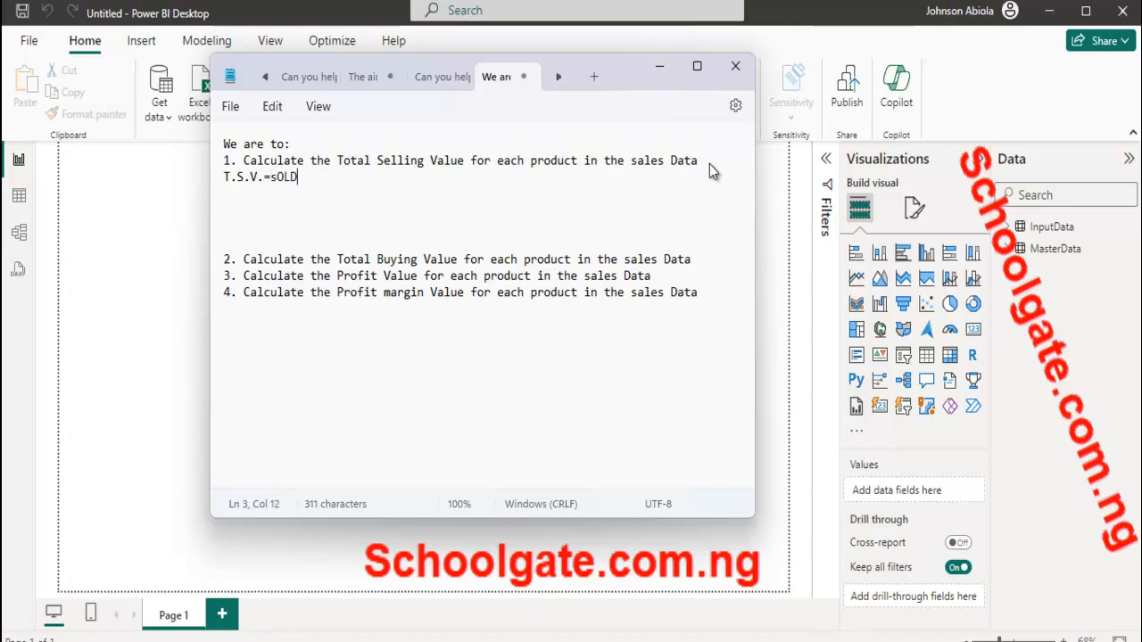
key("BackSpace")
key("BackSpace")
key("BackSpace")
key("BackSpace")
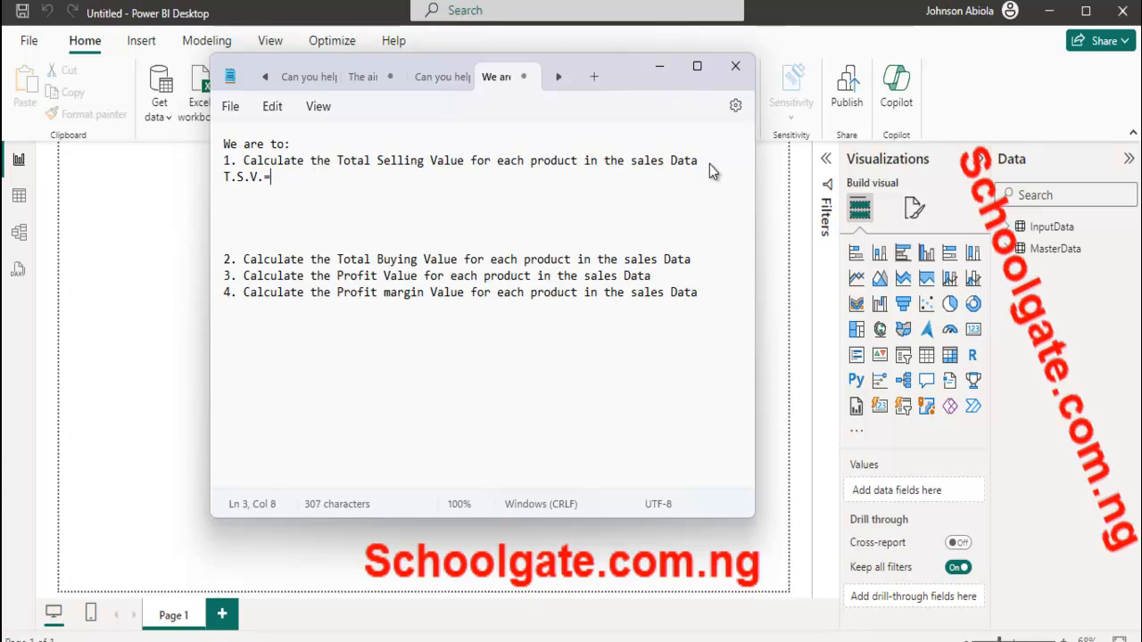
left_click(765, 639)
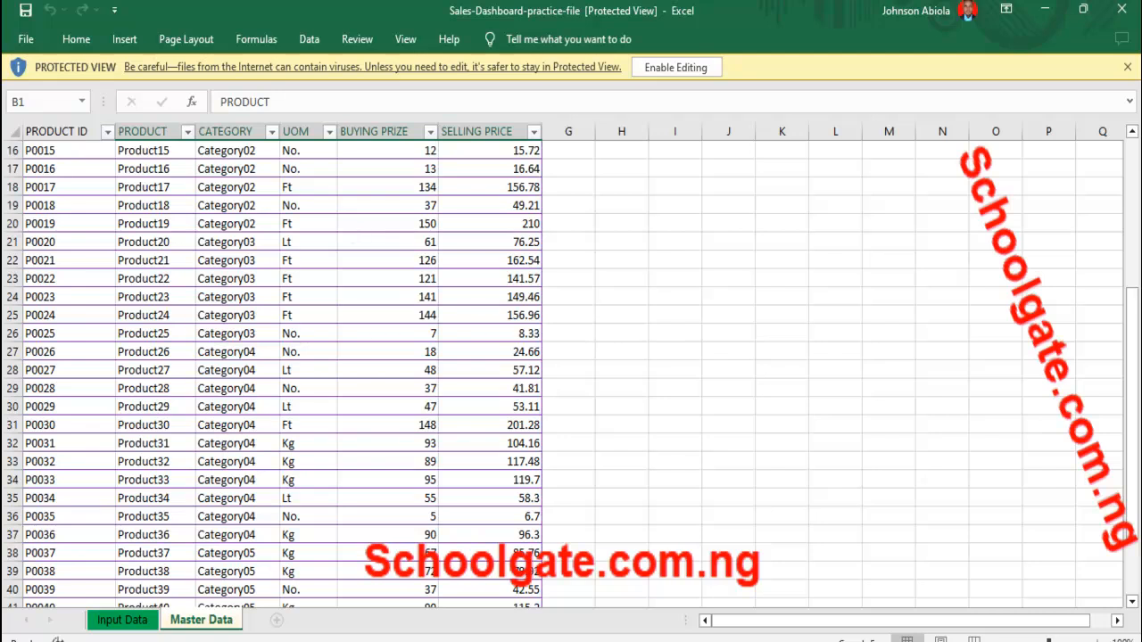
left_click(536, 638)
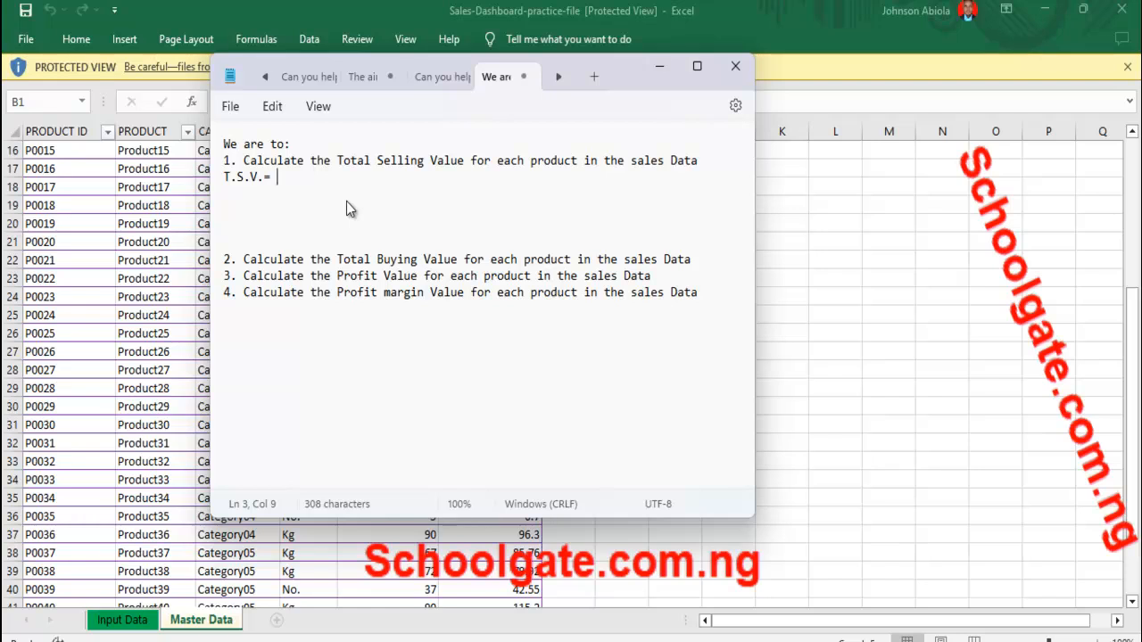
Step: Complete the T.S.V. formula in the Notepad note as "Sold Quantity x Unit Buying Price"
type("Sold Qu")
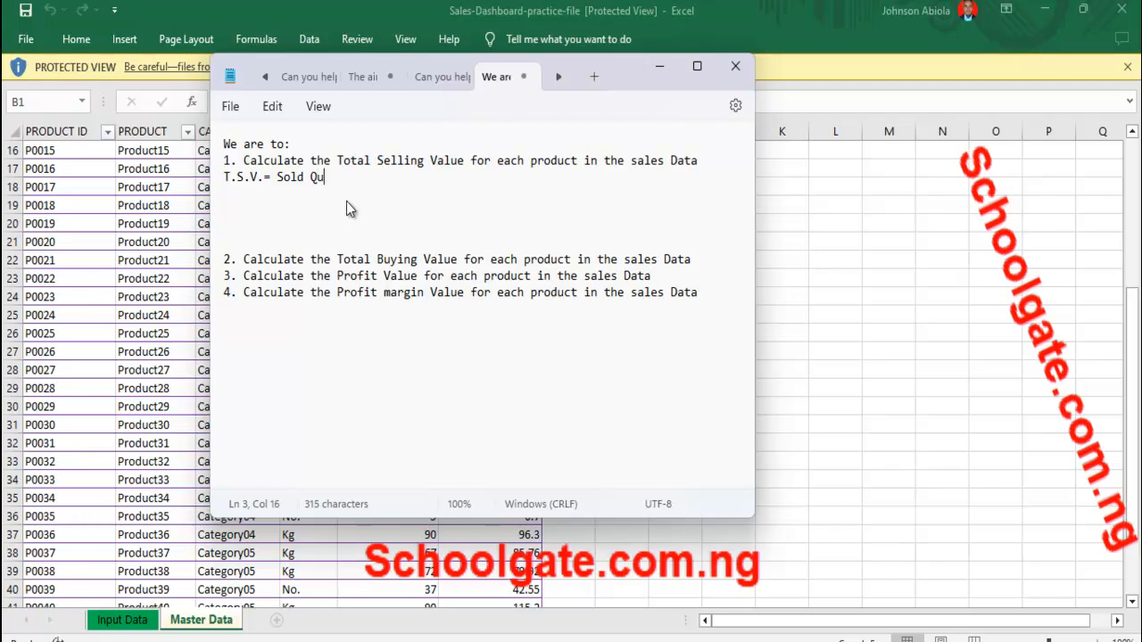
type("antity ")
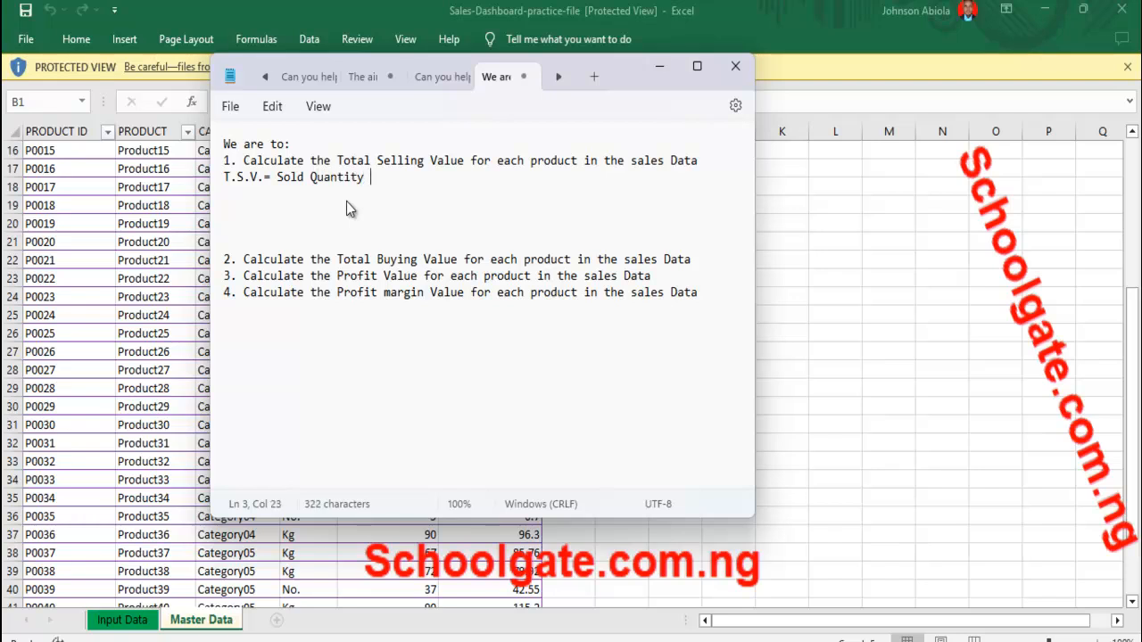
type("x Unit buy")
key("BackSpace")
key("BackSpace")
key("BackSpace")
type("Buying O")
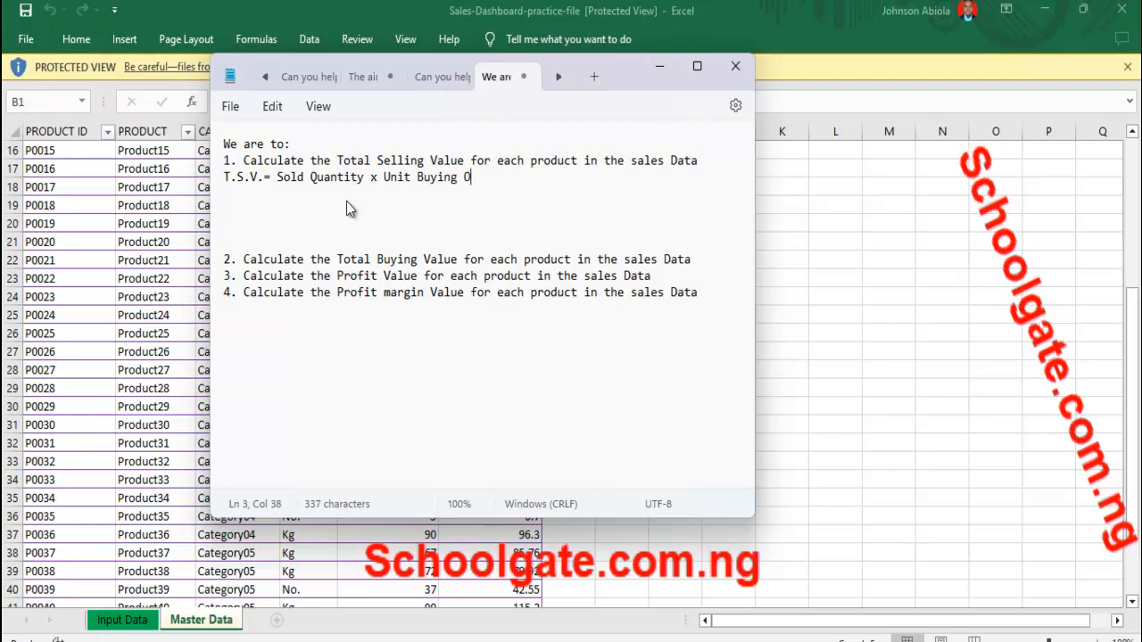
key("BackSpace")
type("Price")
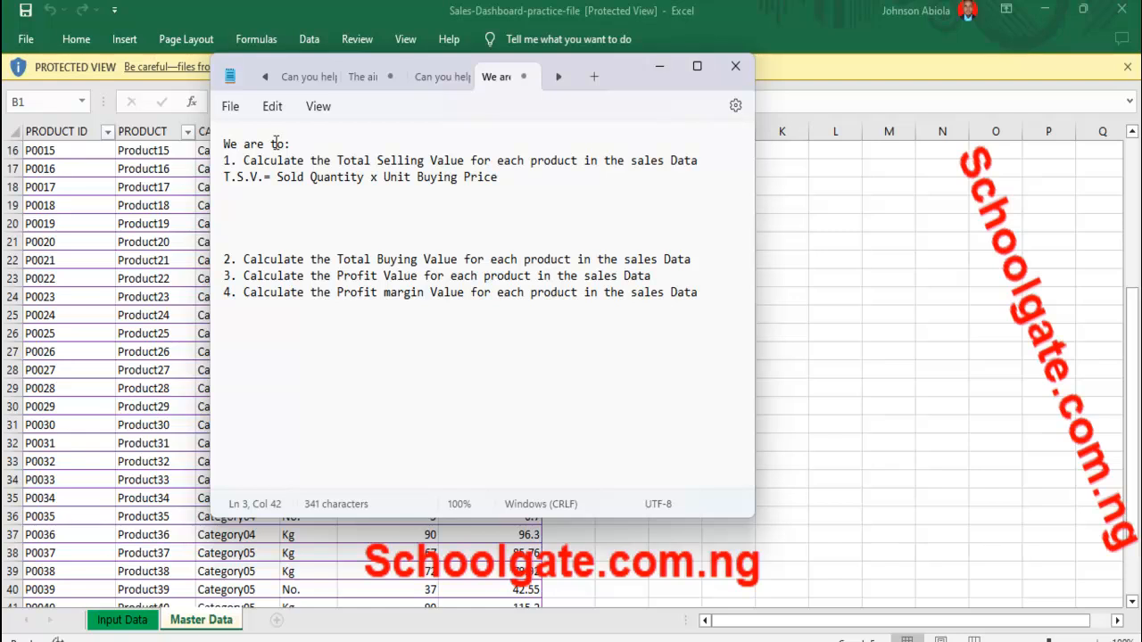
Step: Move the note clear of the Excel column headers and compare its formula with the Master Data and Input Data sheets' columns
left_click_drag(628, 83, 526, 236)
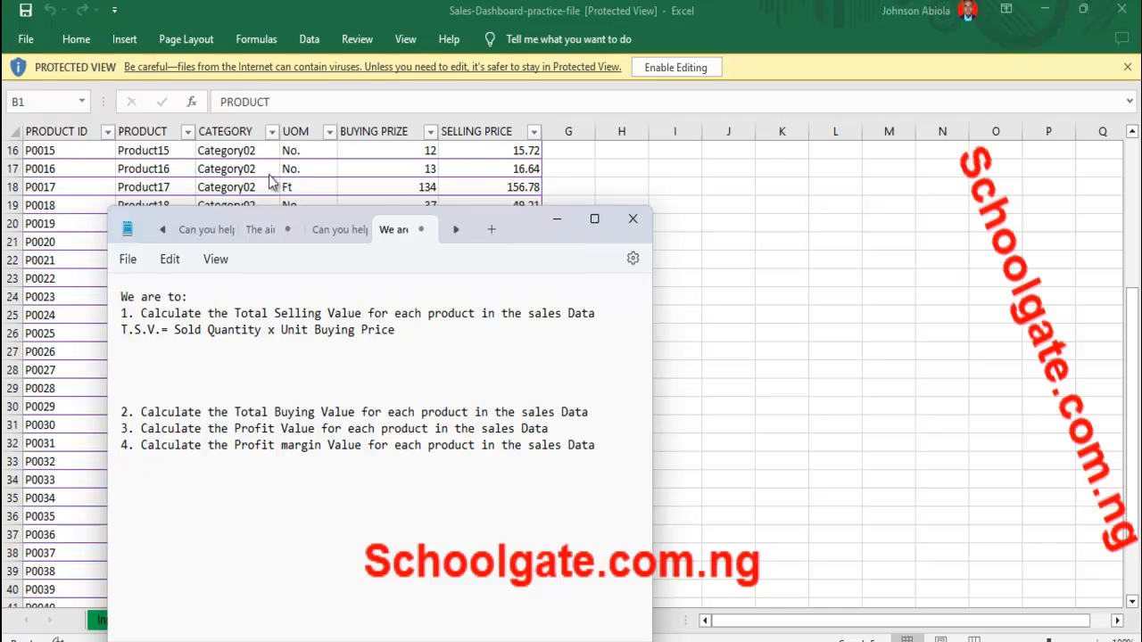
left_click(795, 483)
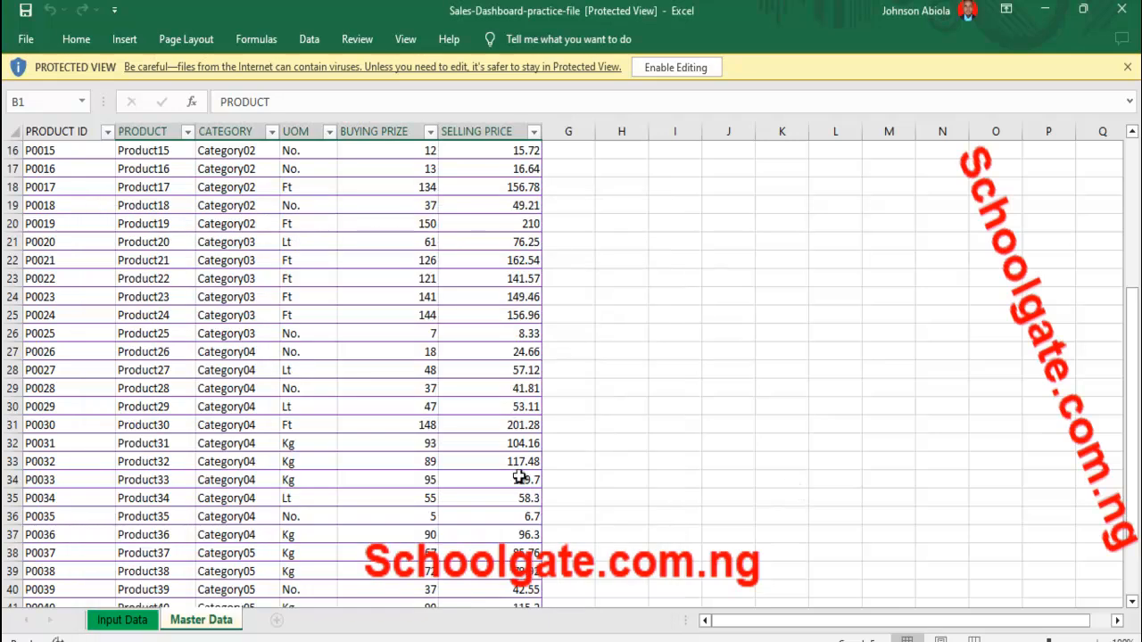
left_click(135, 625)
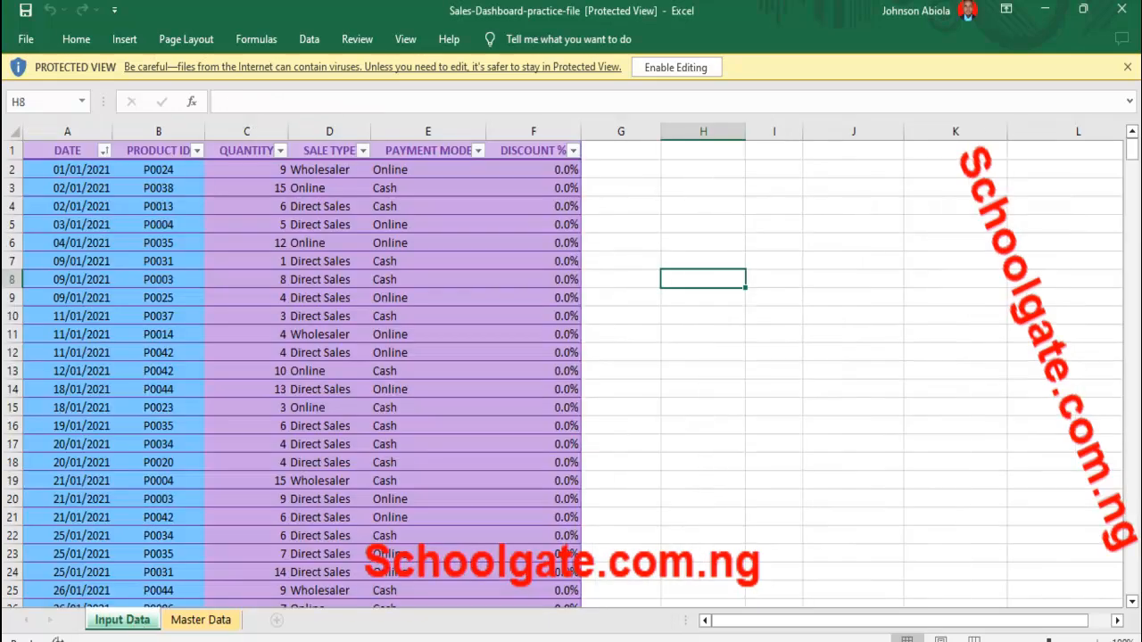
mouse_move(765, 635)
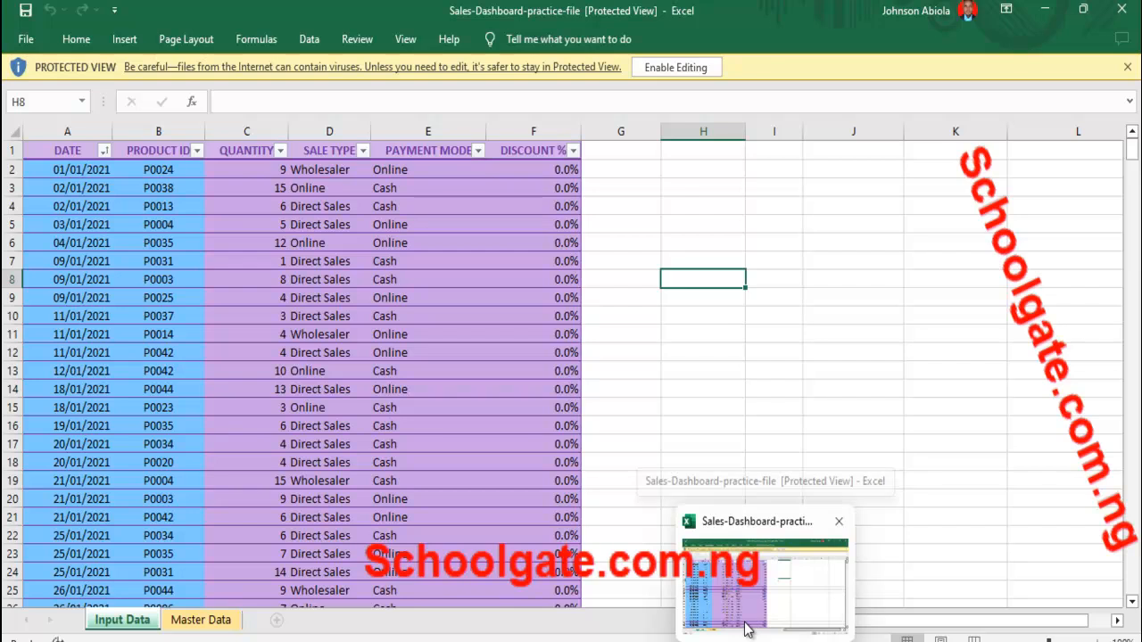
mouse_move(505, 635)
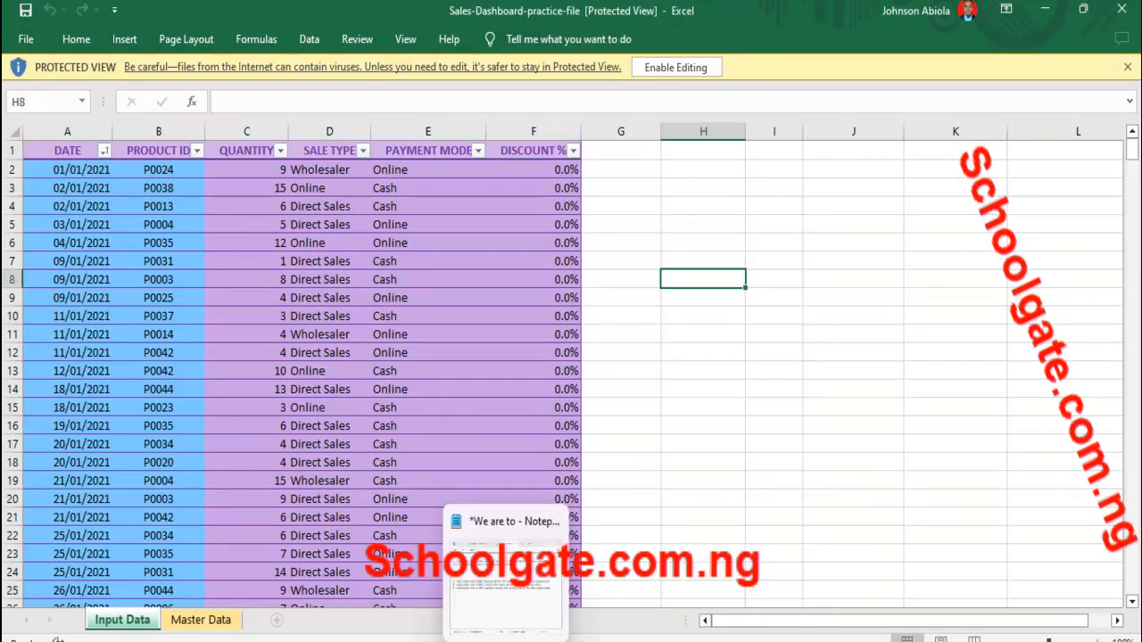
left_click(505, 571)
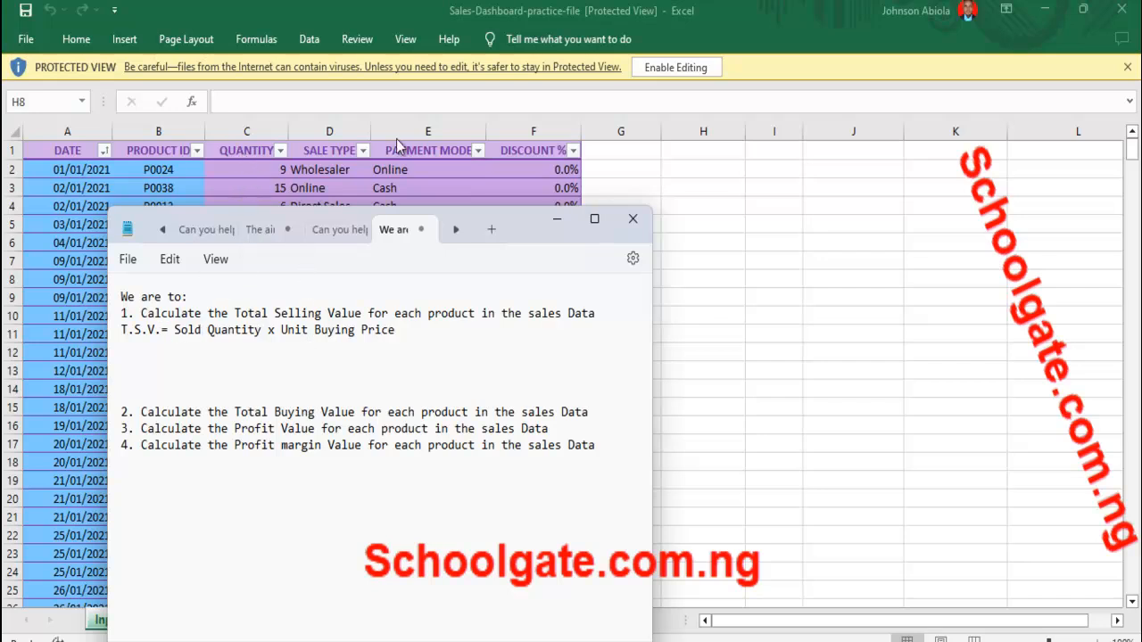
left_click(787, 435)
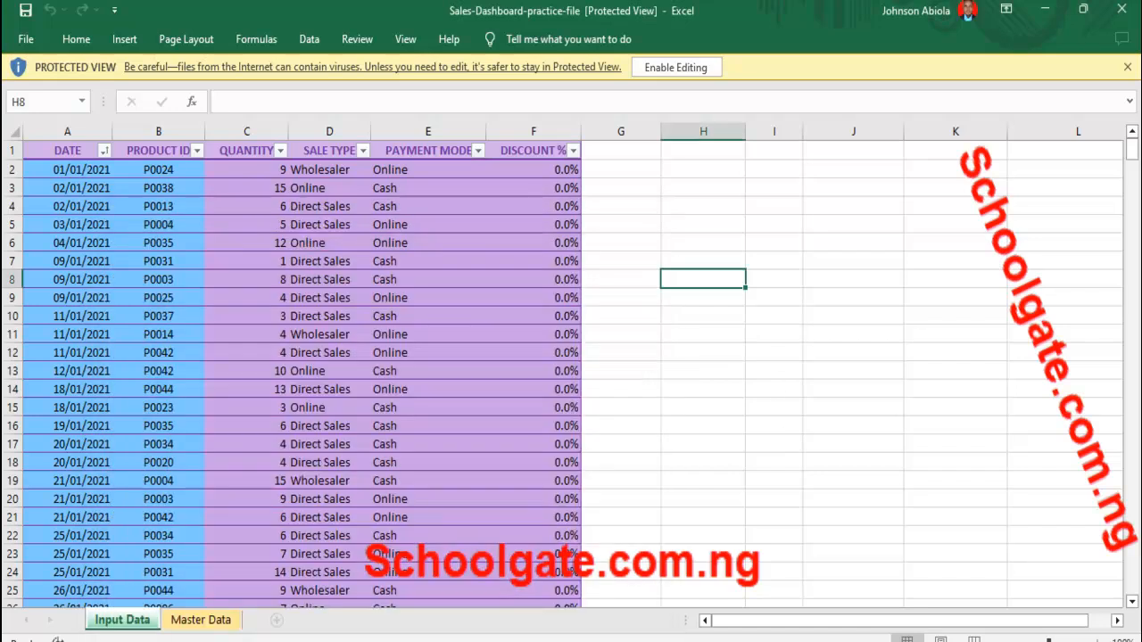
left_click(188, 623)
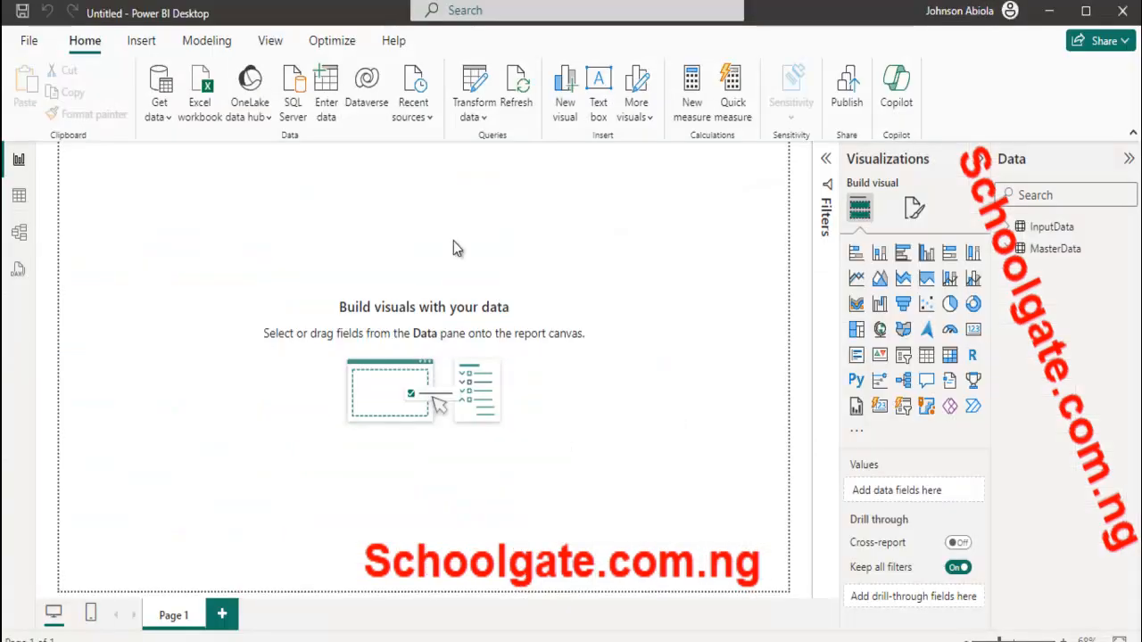
Step: Switch to Power BI Desktop's Table view and add a new calculated column to the InputData table
left_click(19, 198)
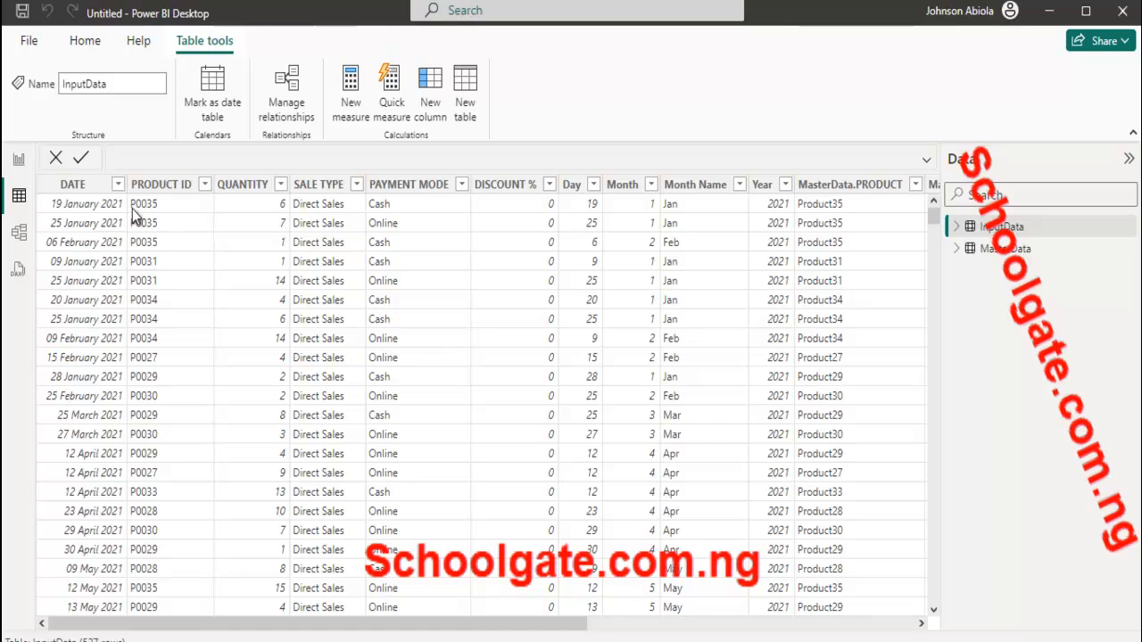
left_click(622, 183)
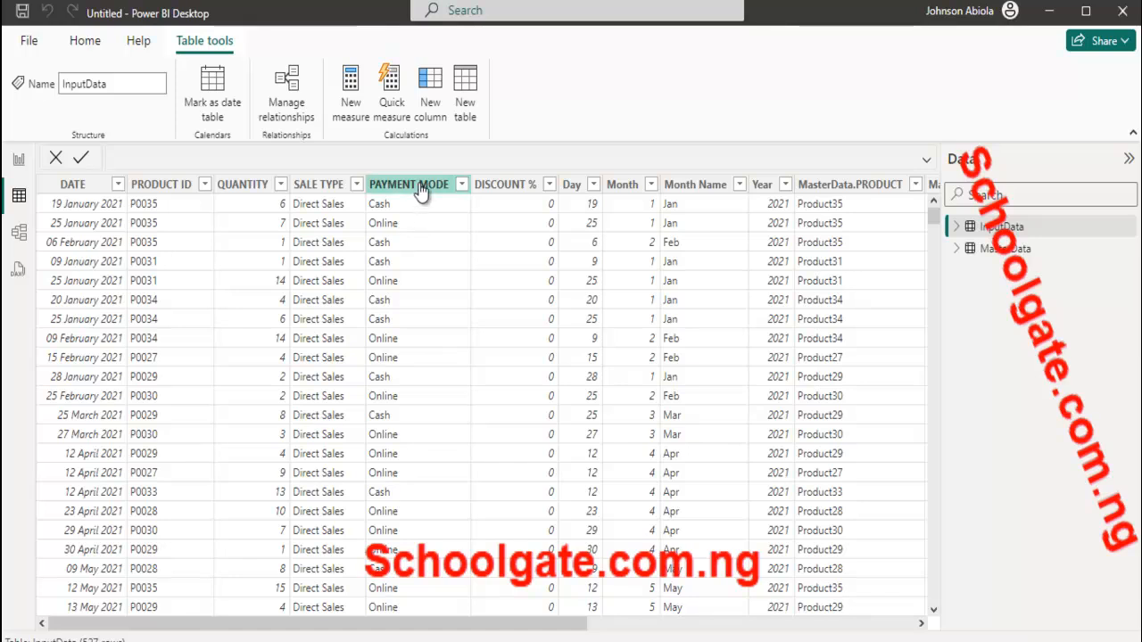
left_click(428, 83)
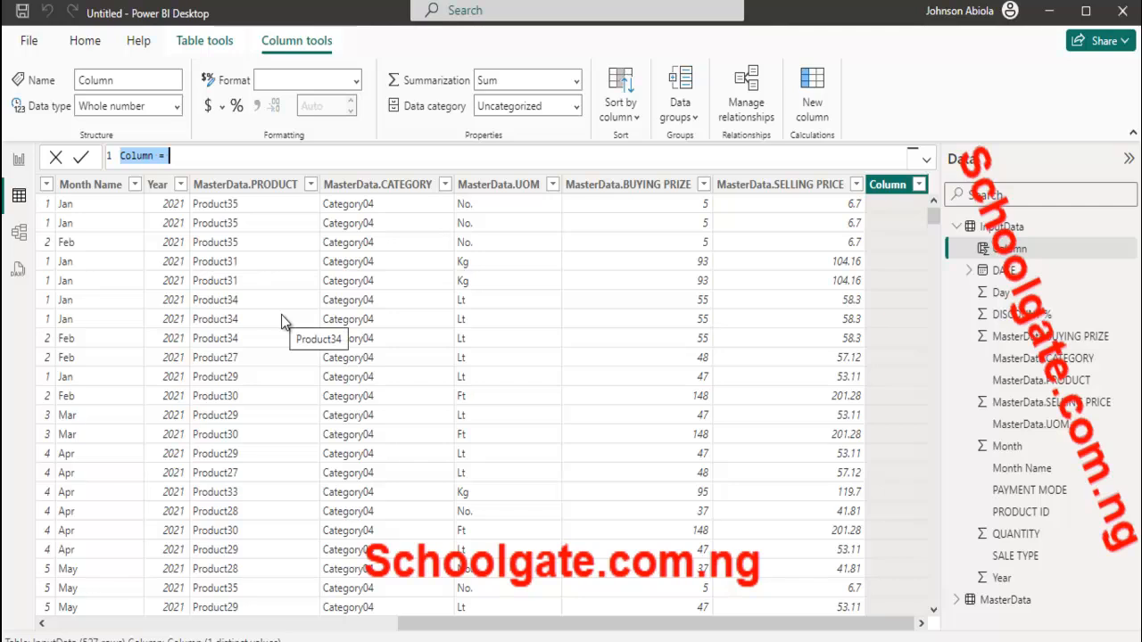
Step: Replace the new column's default name in the formula with "Total Selling Value ="
left_click(191, 155)
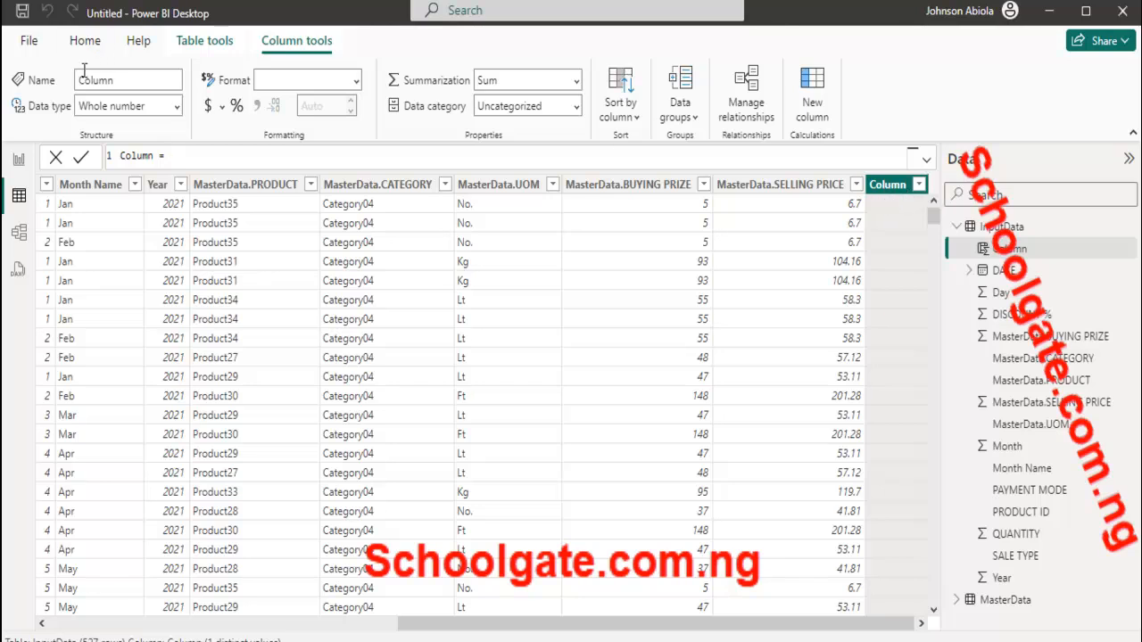
key("BackSpace")
key("BackSpace")
key("BackSpace")
key("BackSpace")
key("BackSpace")
key("BackSpace")
key("BackSpace")
key("BackSpace")
key("BackSpace")
type("Tpo")
key("BackSpace")
key("BackSpace")
type("otal Selling Value")
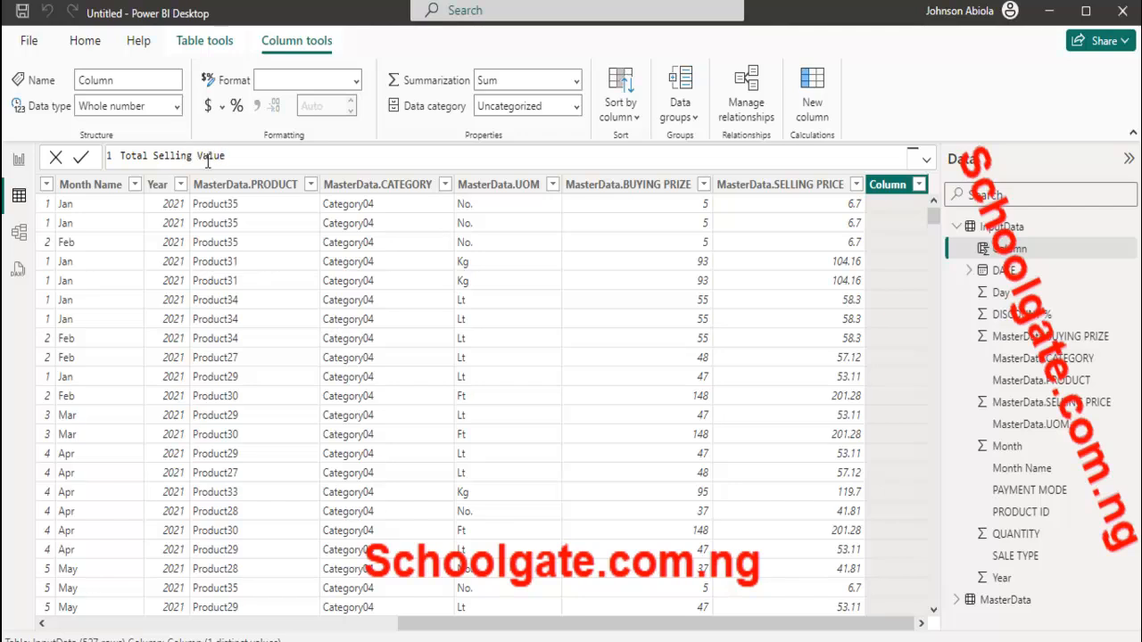
type(" =")
Step: Check the T.S.V. formula in the Notepad note against the price columns of the InputData table
left_click(507, 640)
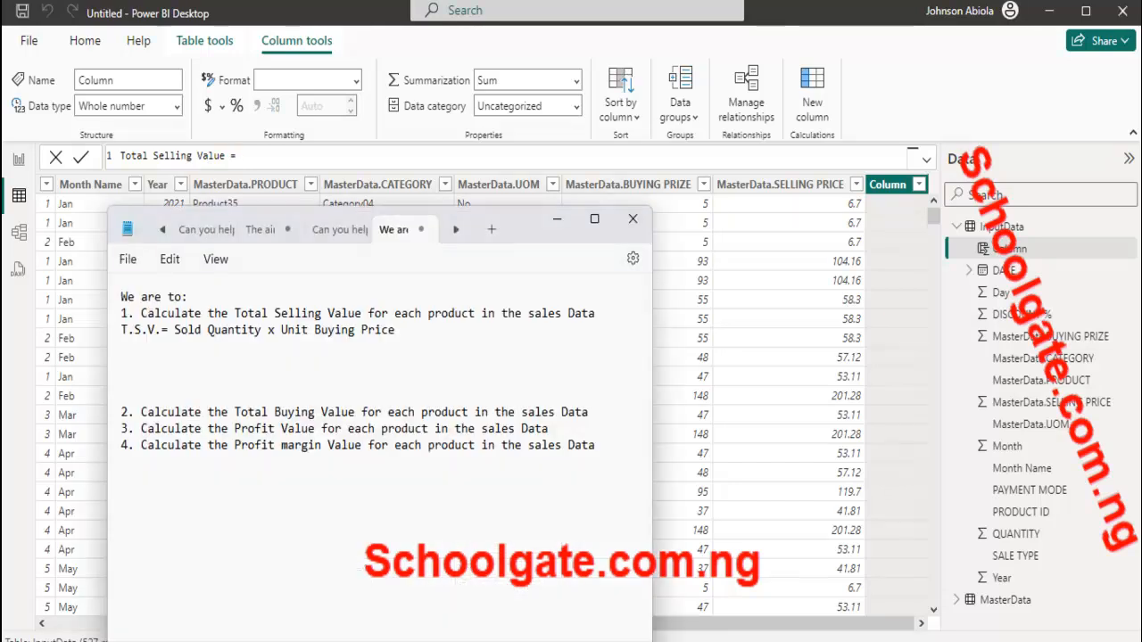
left_click(1087, 27)
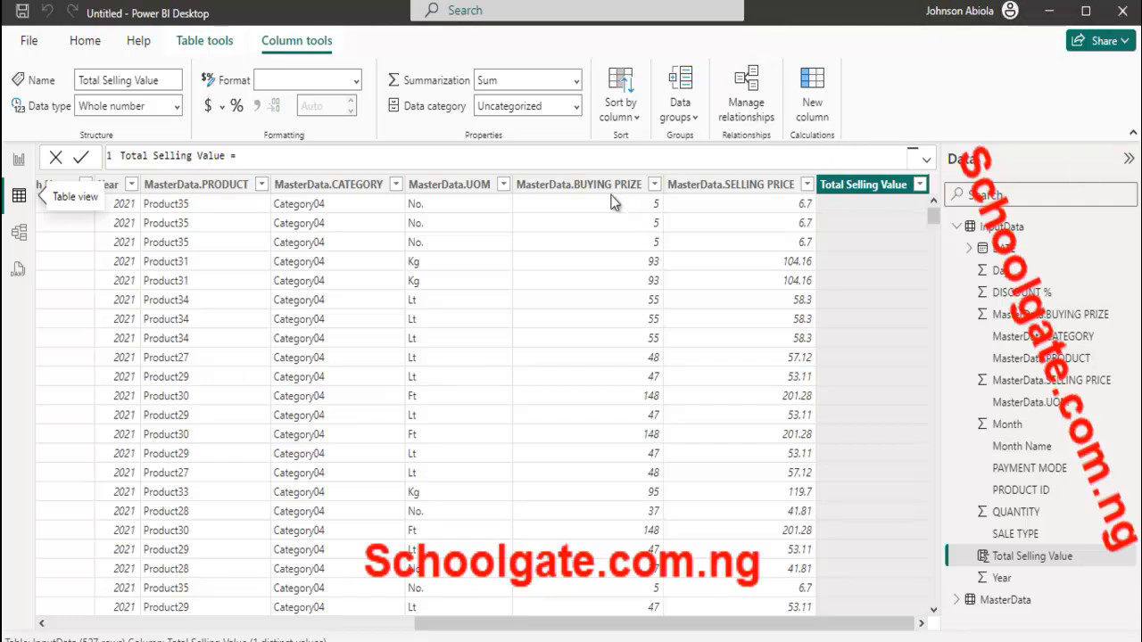
left_click(566, 156)
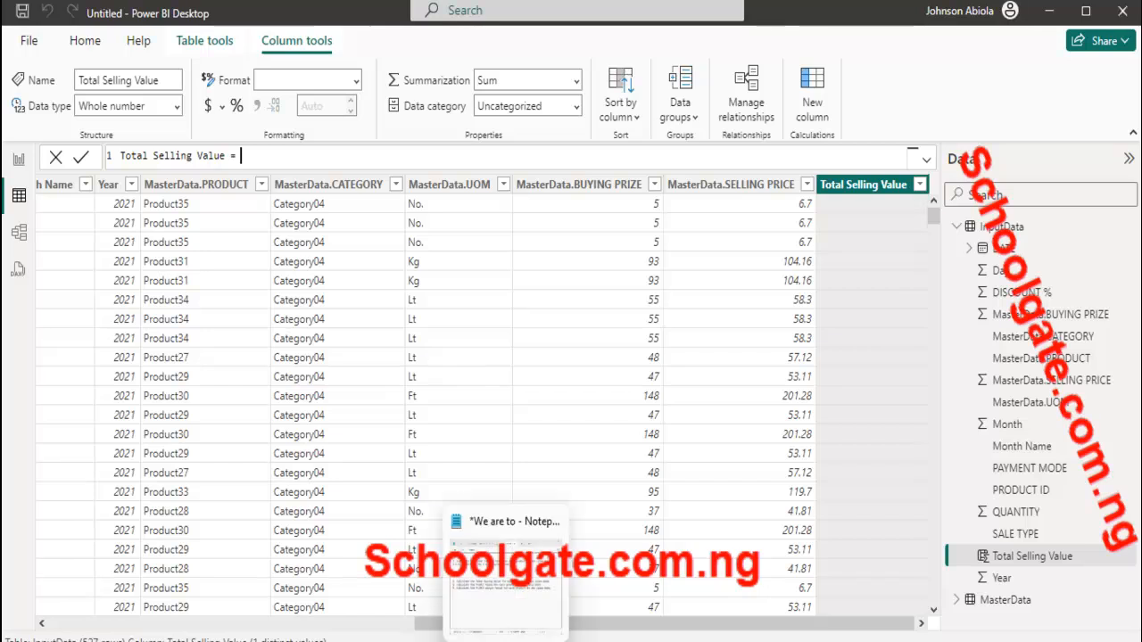
left_click(506, 641)
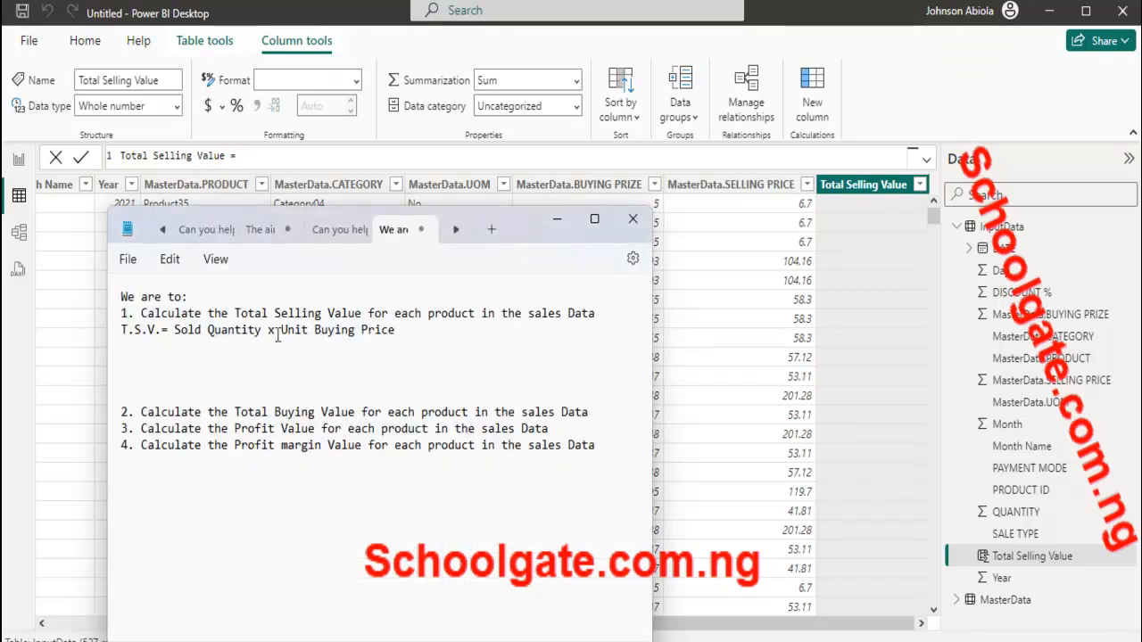
left_click(874, 373)
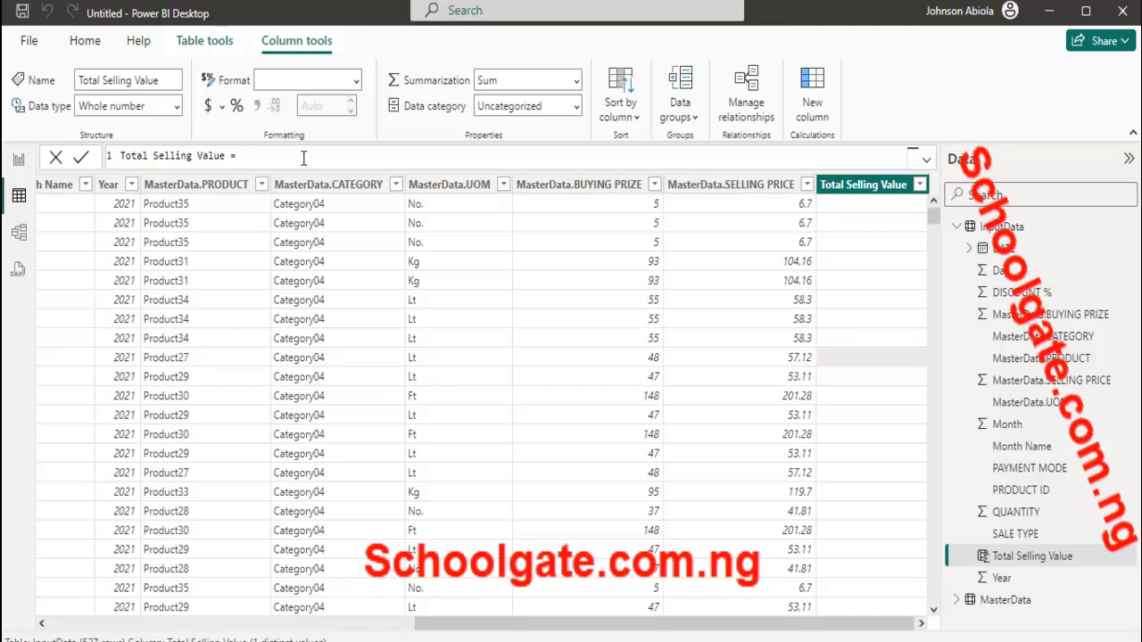
Step: Collapse the Data pane and begin the Total Selling Value formula with the InputData[QUANTITY] column reference
left_click(1128, 163)
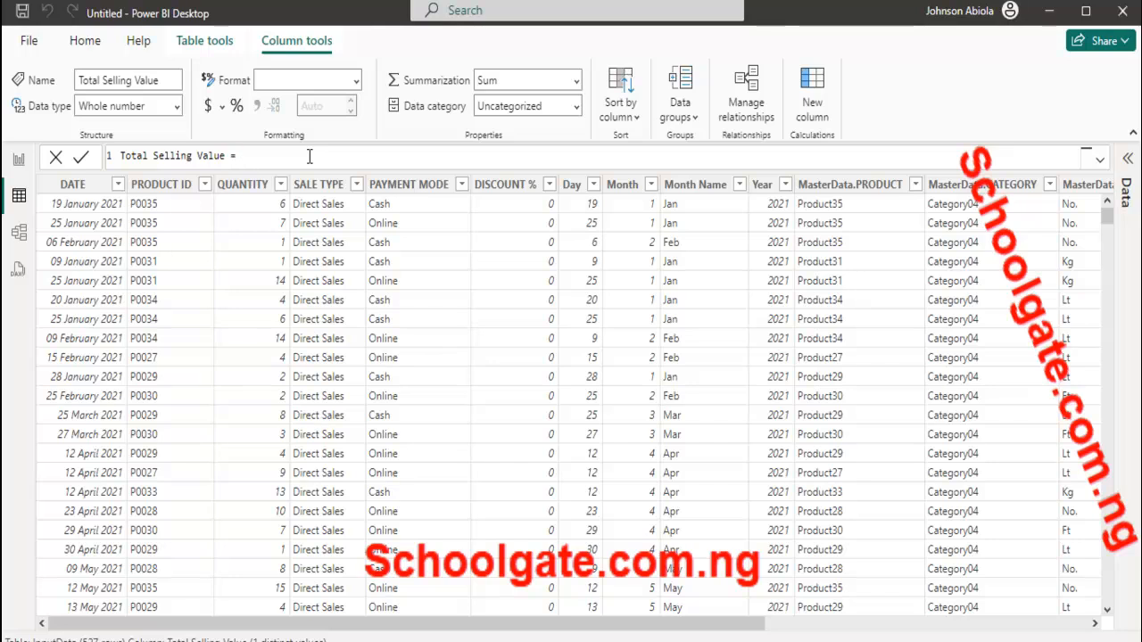
type("in")
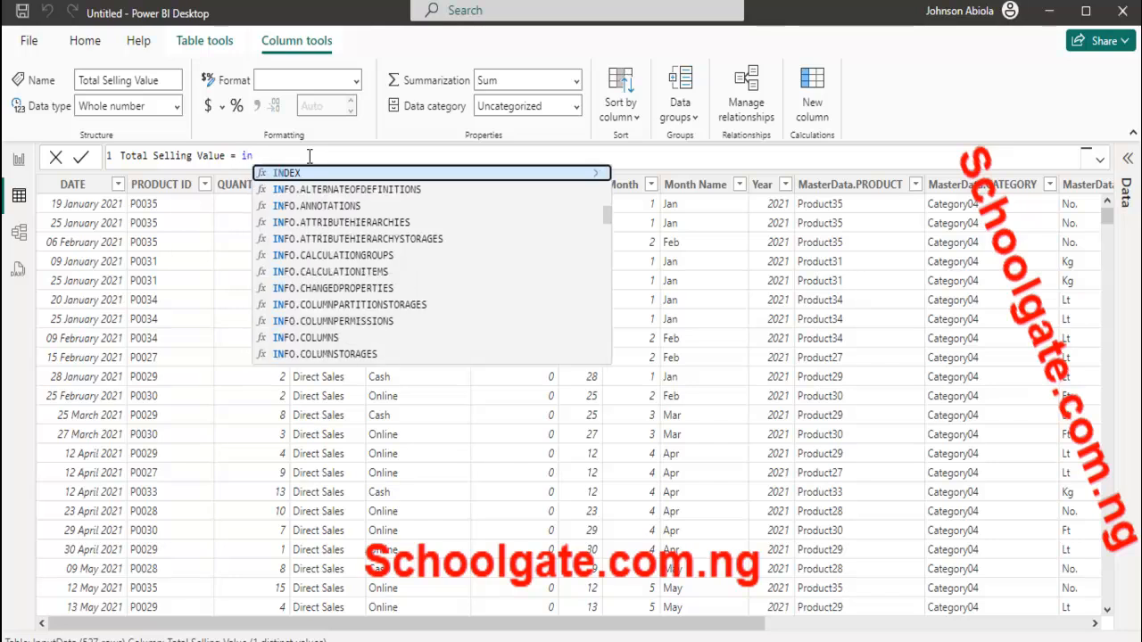
type("put")
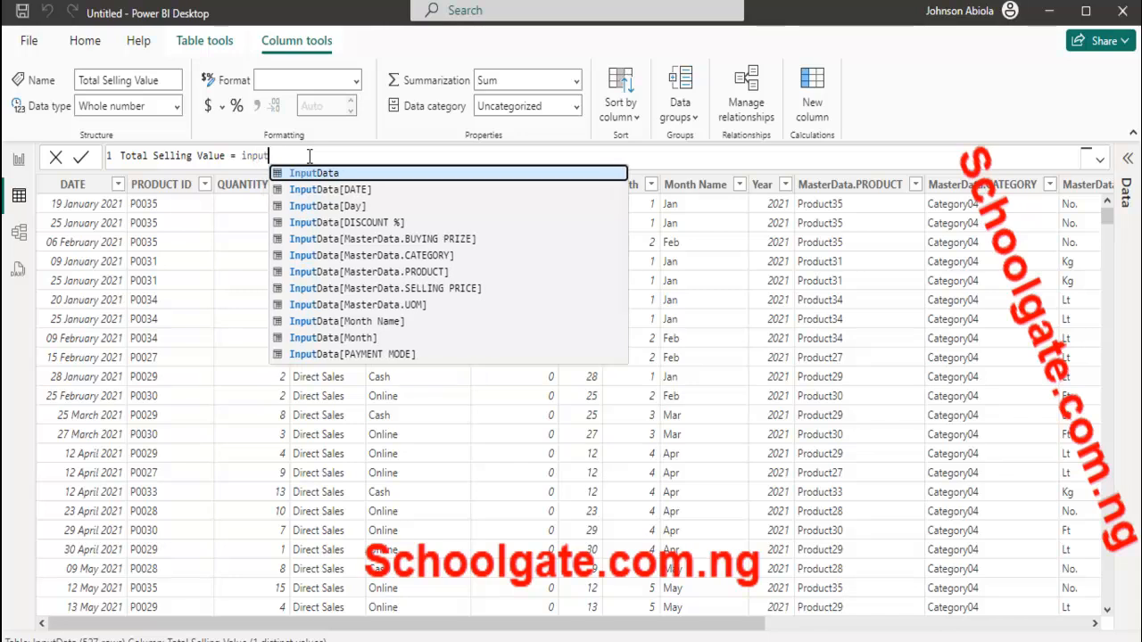
type("Data")
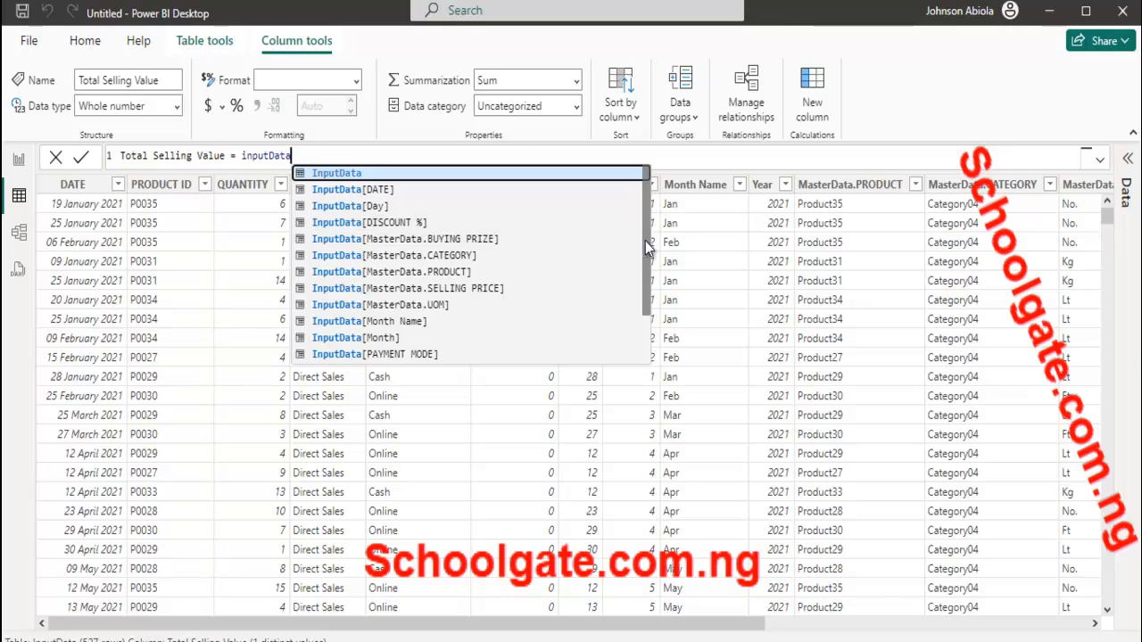
scroll(645, 241, "down", 2)
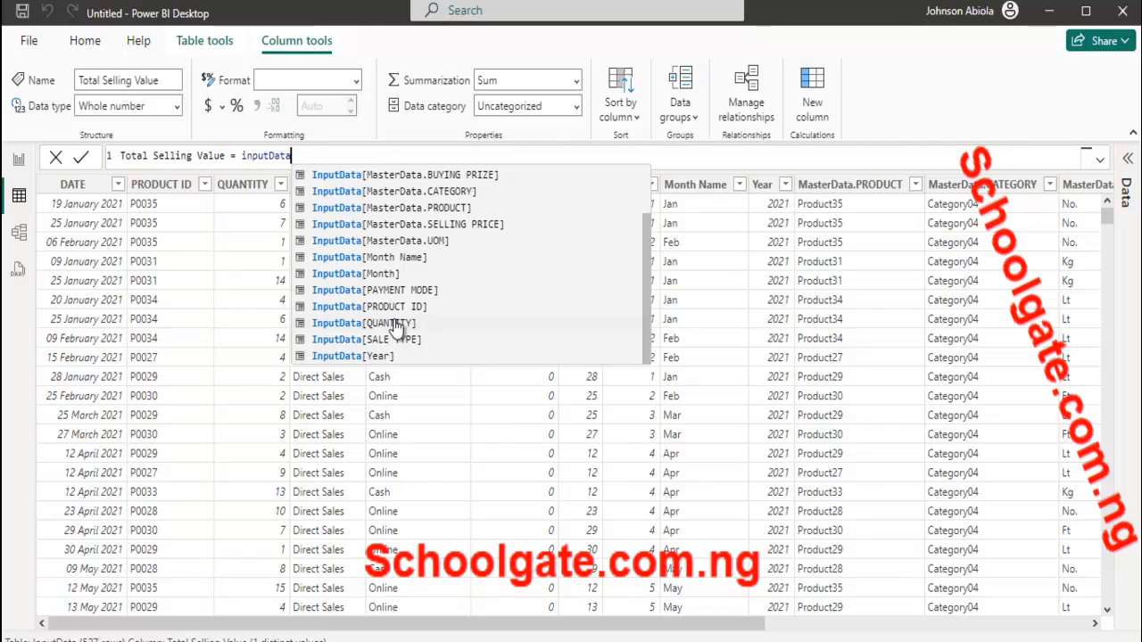
left_click(406, 323)
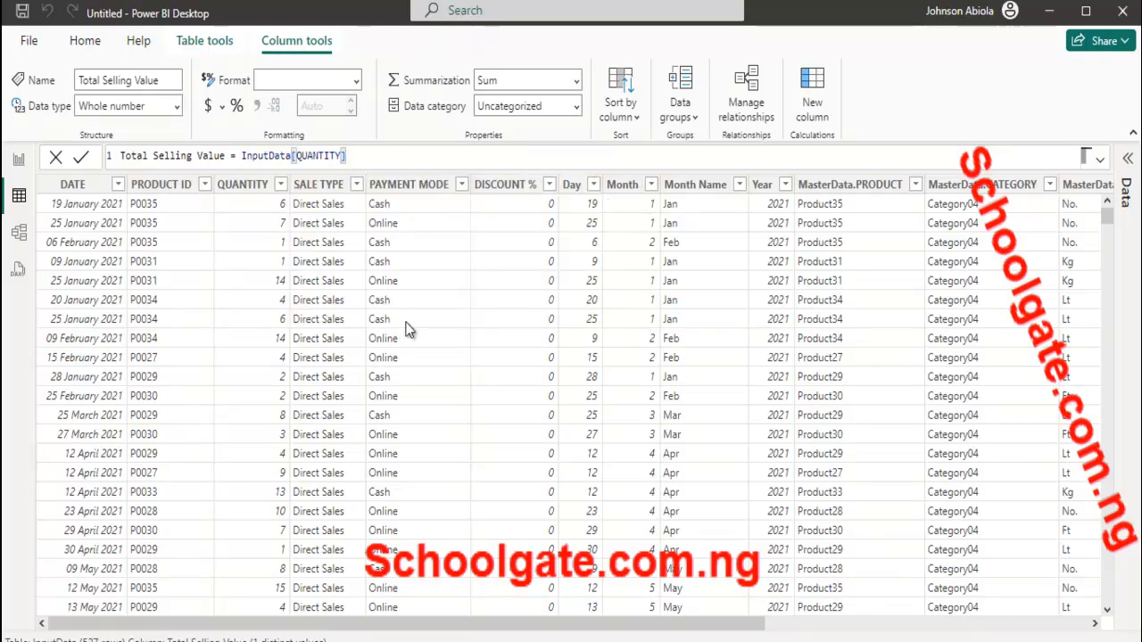
Step: Finish the Total Selling Value formula by multiplying the quantity by InputData[MasterData.BUYING PRIZE] and commit it
type("*")
type("i")
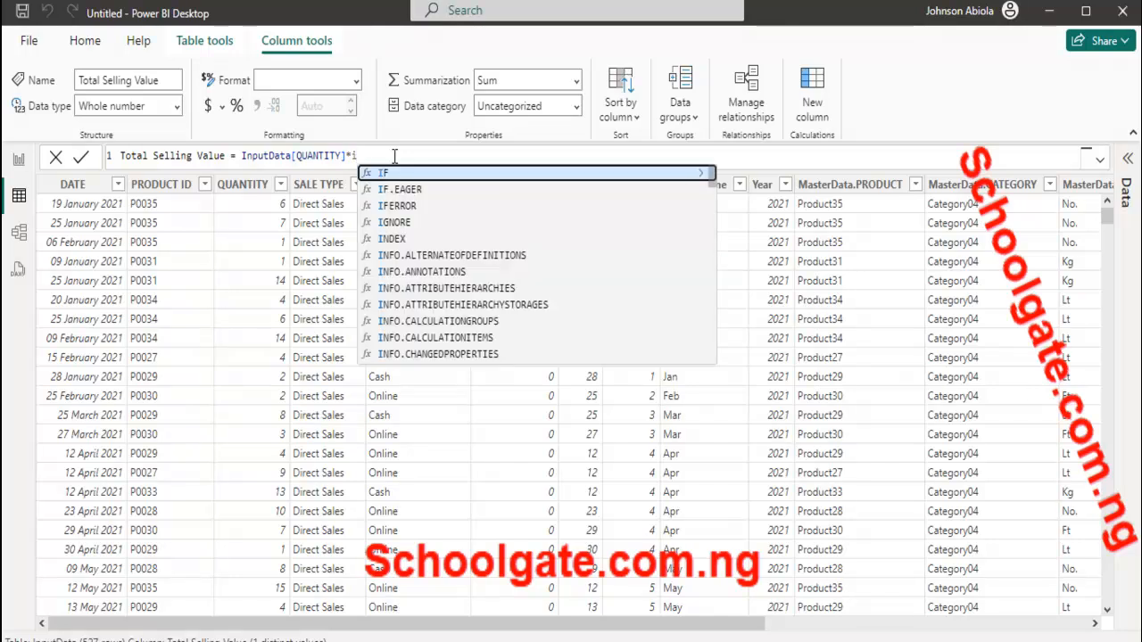
type("nput")
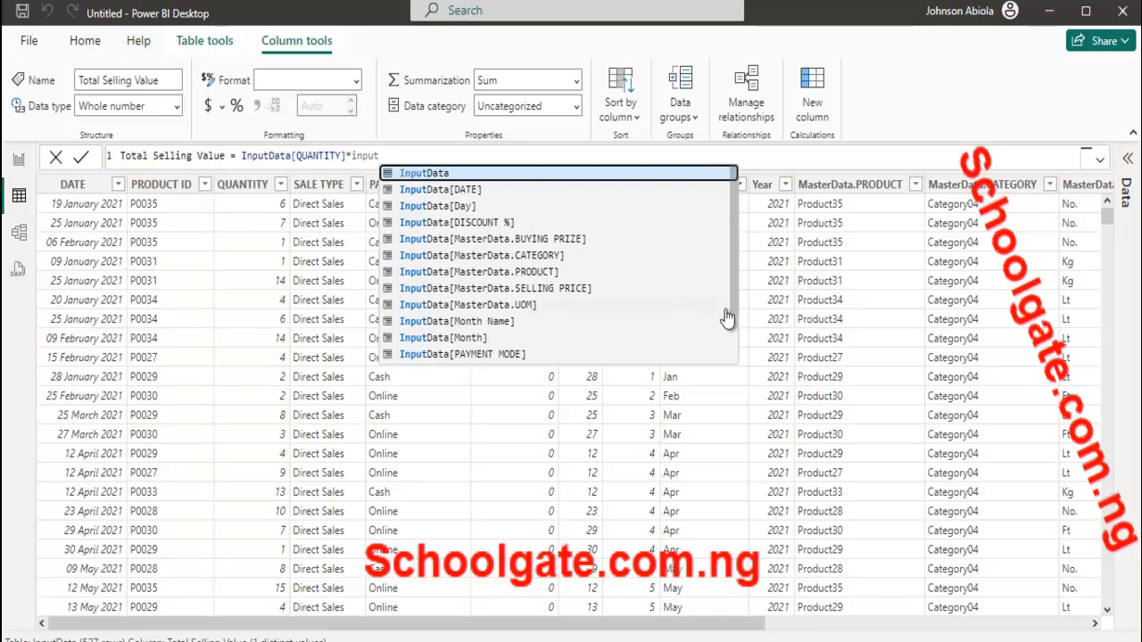
left_click(538, 239)
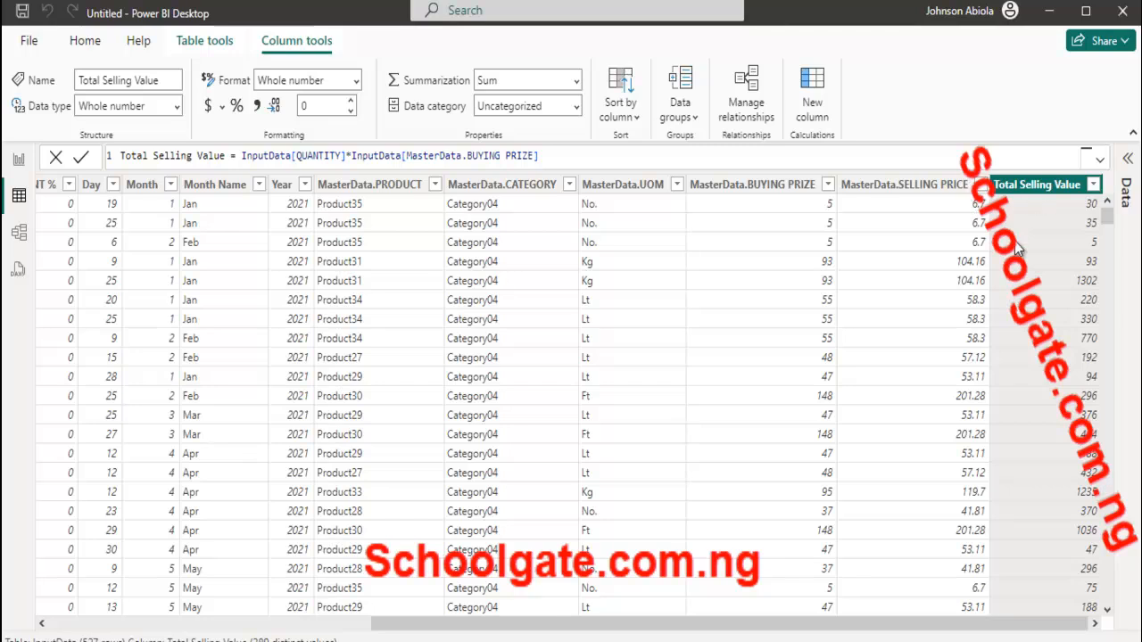
left_click_drag(894, 624, 967, 621)
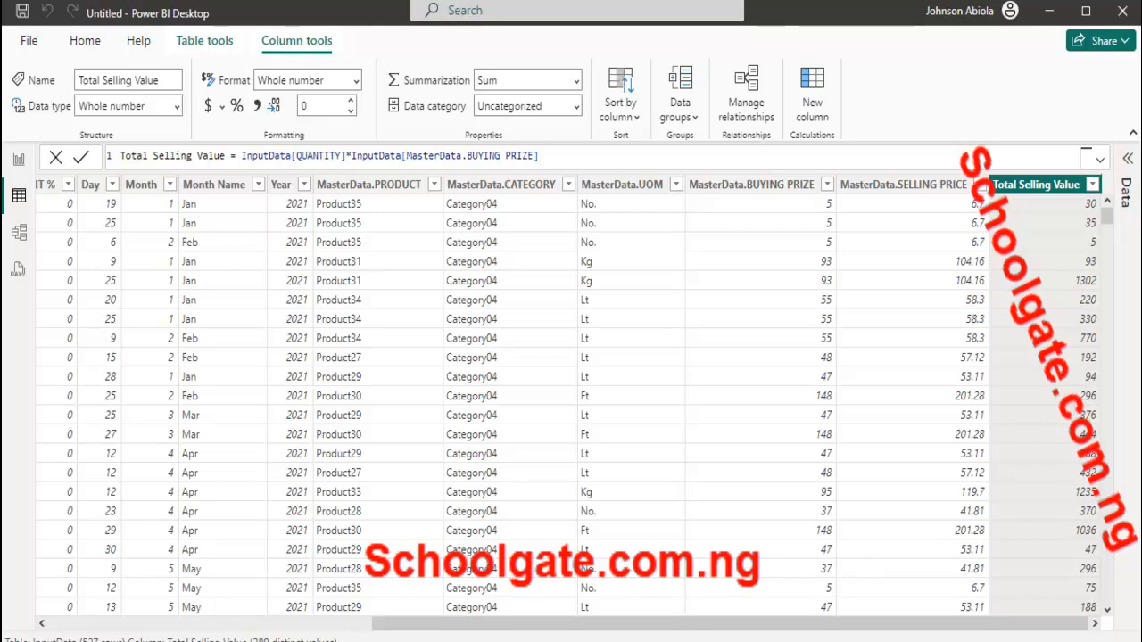
Step: Switch to the Notepad note, reduce the blank lines above item 2 and insert blank lines below it
key("alt+Tab")
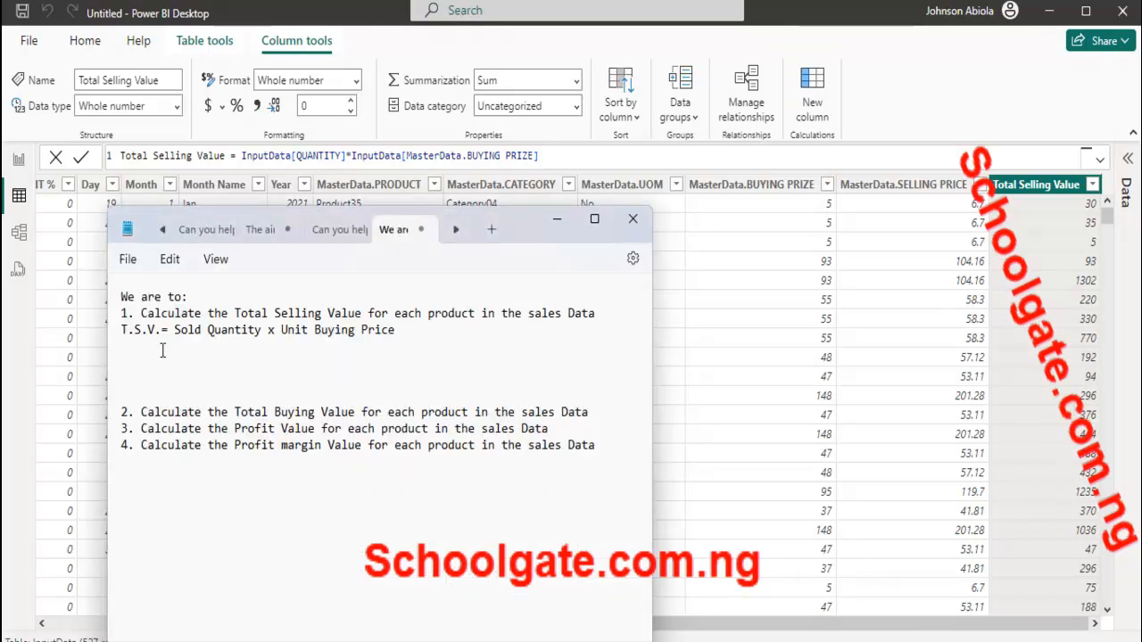
left_click(347, 395)
key("Delete")
key("BackSpace")
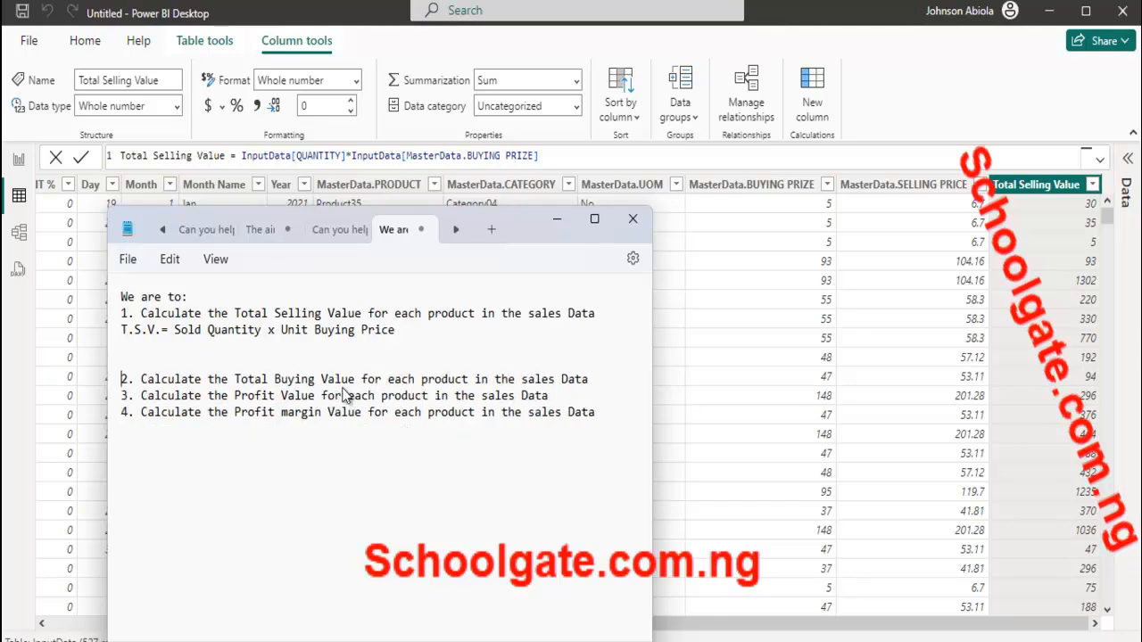
left_click(606, 379)
key("Return")
key("Return")
key("Return")
key("Up")
key("Up")
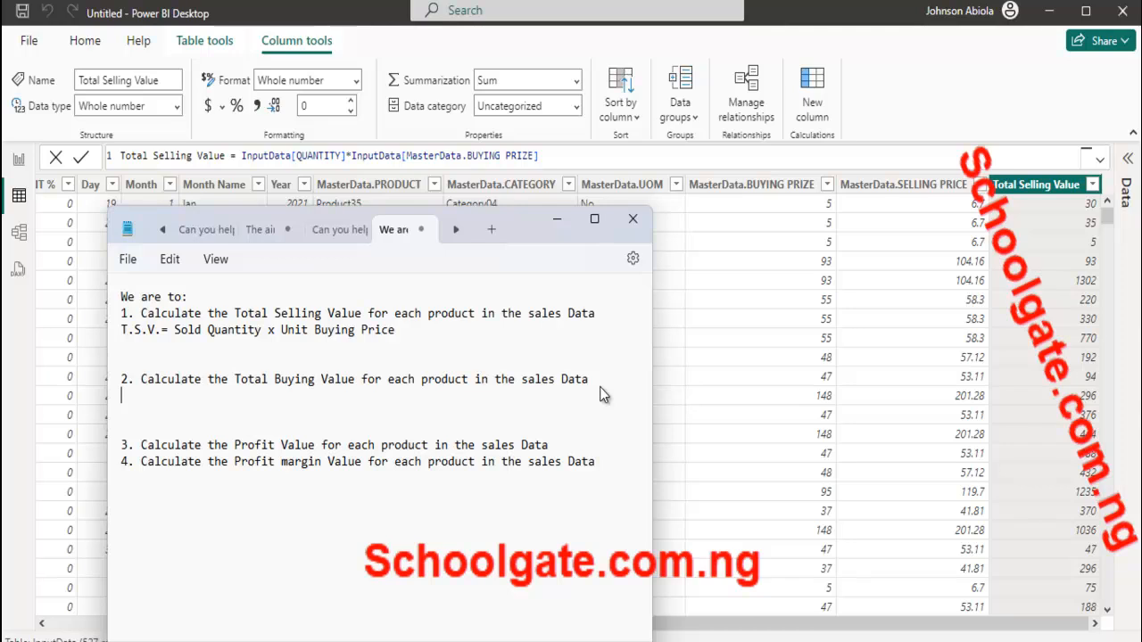
Step: Write the label "T.B.V. =" on the line below item 2
type("TBV.")
key("Right")
key("Up")
key("Up")
key("Up")
key("Right")
type(".")
key("Right")
type(".")
key("Right")
type(". ")
type("= ")
type("Sol")
type("d Qu")
key("BackSpace")
key("BackSpace")
key("BackSpace")
key("BackSpace")
key("BackSpace")
key("BackSpace")
key("BackSpace")
Step: Continue the T.B.V. line with "Quantity x"
type("Qouqnr")
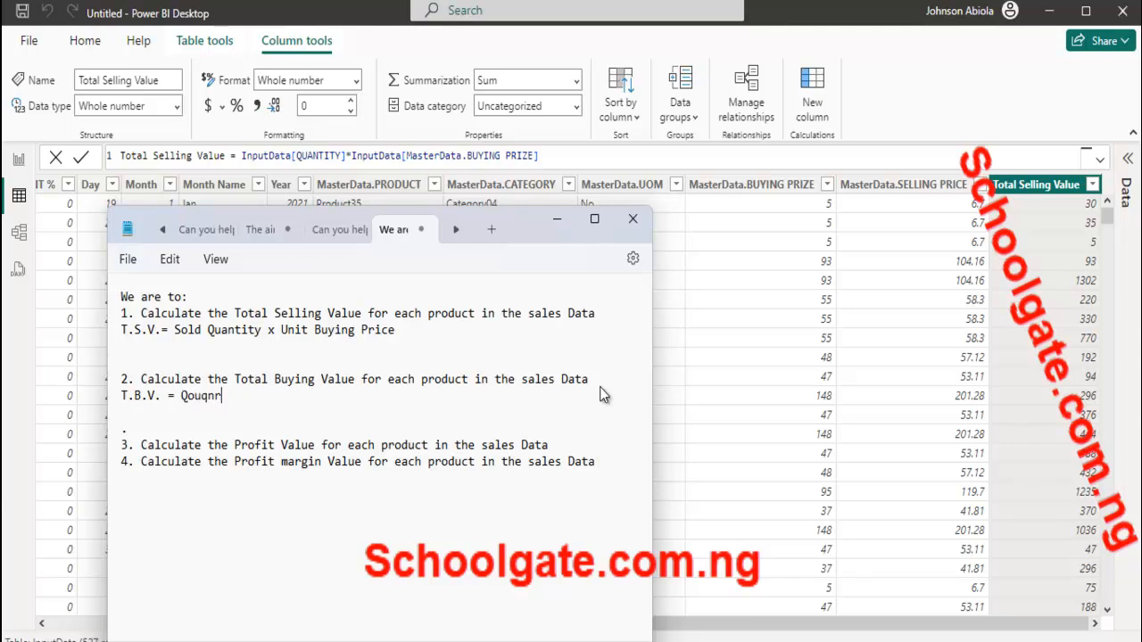
key("BackSpace")
type("ta")
key("BackSpace")
type("y")
key("BackSpace")
key("BackSpace")
type("ua")
key("Right")
key("Right")
key("Right")
key("Right")
key("BackSpace")
key("Right")
key("Right")
key("Right")
type("ti")
type("x")
Step: Replace "Selling" with "Buying" in item 1 of the note
left_click(321, 313)
key("BackSpace")
key("BackSpace")
key("BackSpace")
key("BackSpace")
key("BackSpace")
key("BackSpace")
key("BackSpace")
type("By")
key("BackSpace")
type("uying")
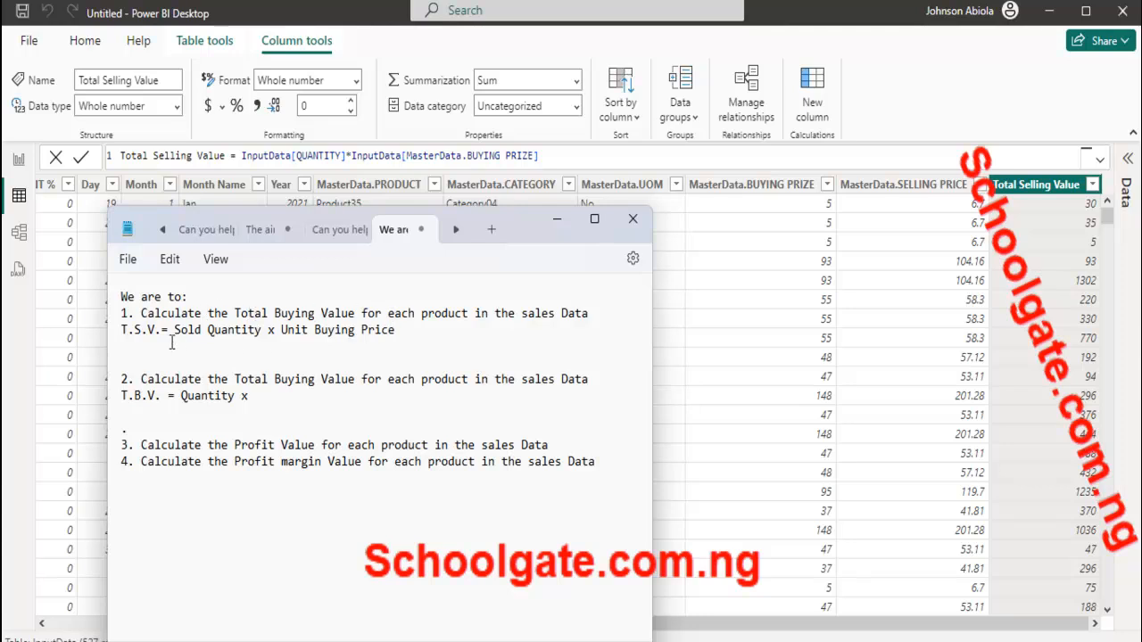
Step: Change the wording of item 1 in the note back to "Total Selling Value"
key("BackSpace")
key("BackSpace")
key("BackSpace")
key("BackSpace")
key("BackSpace")
key("BackSpace")
type("SE")
key("BackSpace")
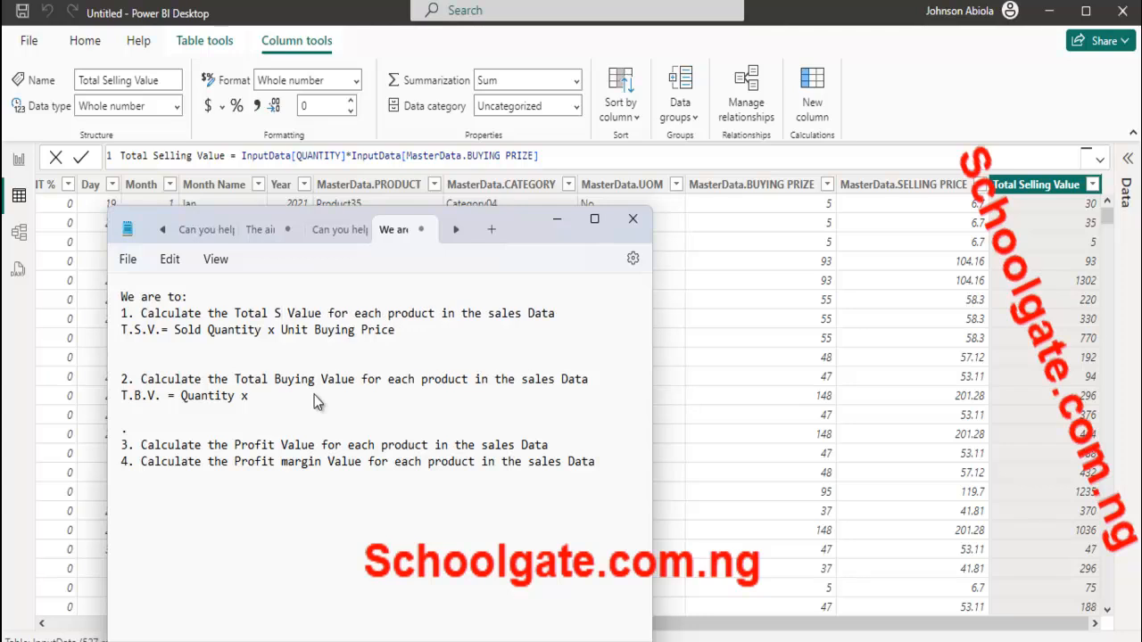
type("elling")
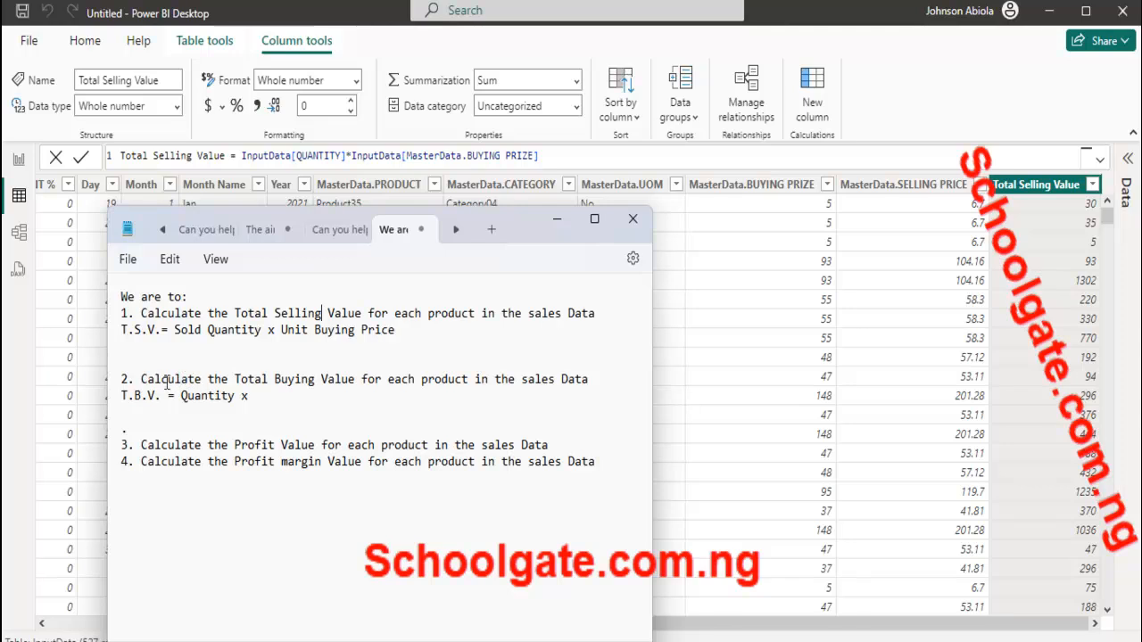
Step: Complete the T.B.V. line in the note with "Unit Buying Price"
left_click(290, 405)
left_click(277, 398)
type("Unit Buying Price")
Step: Correct the T.S.V. formula in the note to read "Sold Quantity x Unit Selling Price"
key("Left")
key("Left")
key("Left")
key("Left")
key("BackSpace")
key("BackSpace")
key("BackSpace")
key("BackSpace")
key("BackSpace")
key("BackSpace")
type("Selling")
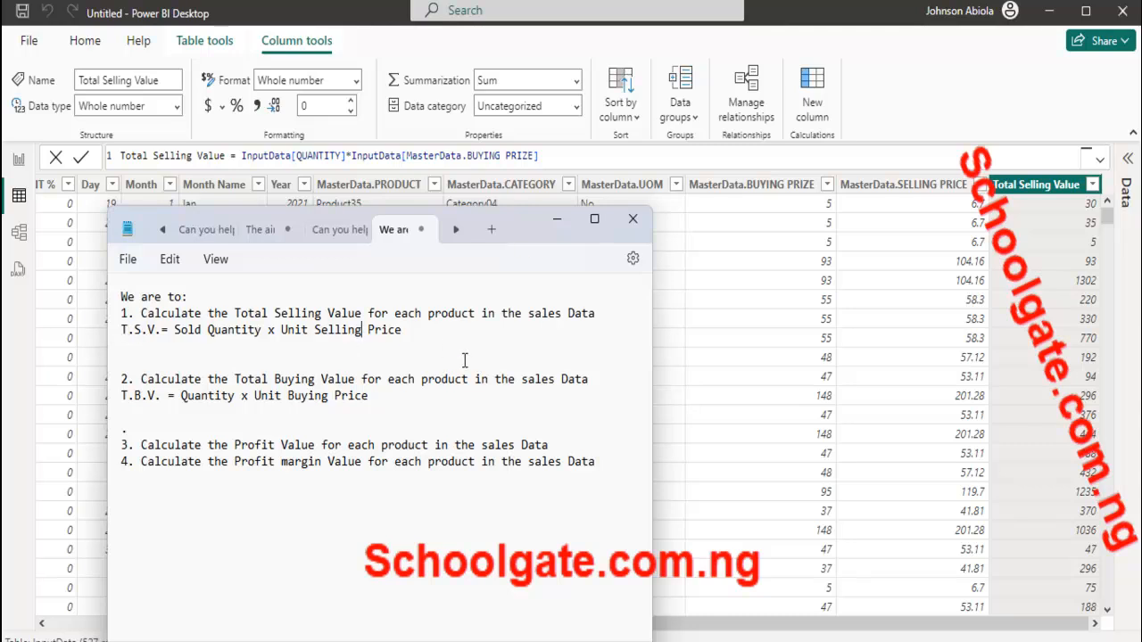
Step: Return to Power BI Desktop and delete the Total Selling Value column from the InputData table
left_click(1028, 193)
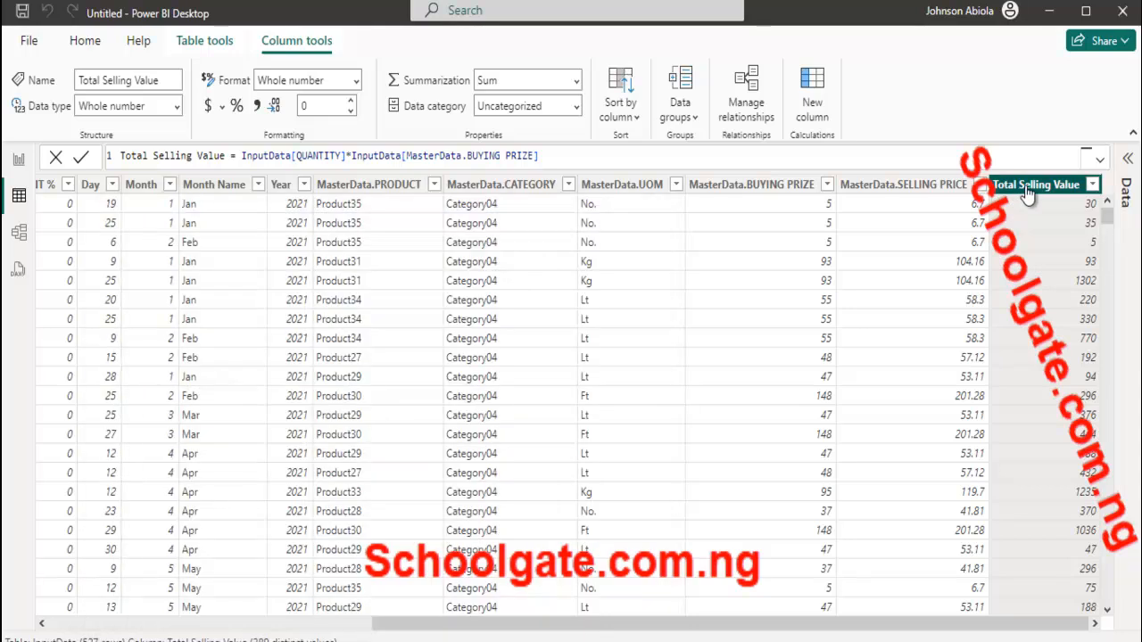
right_click(1028, 192)
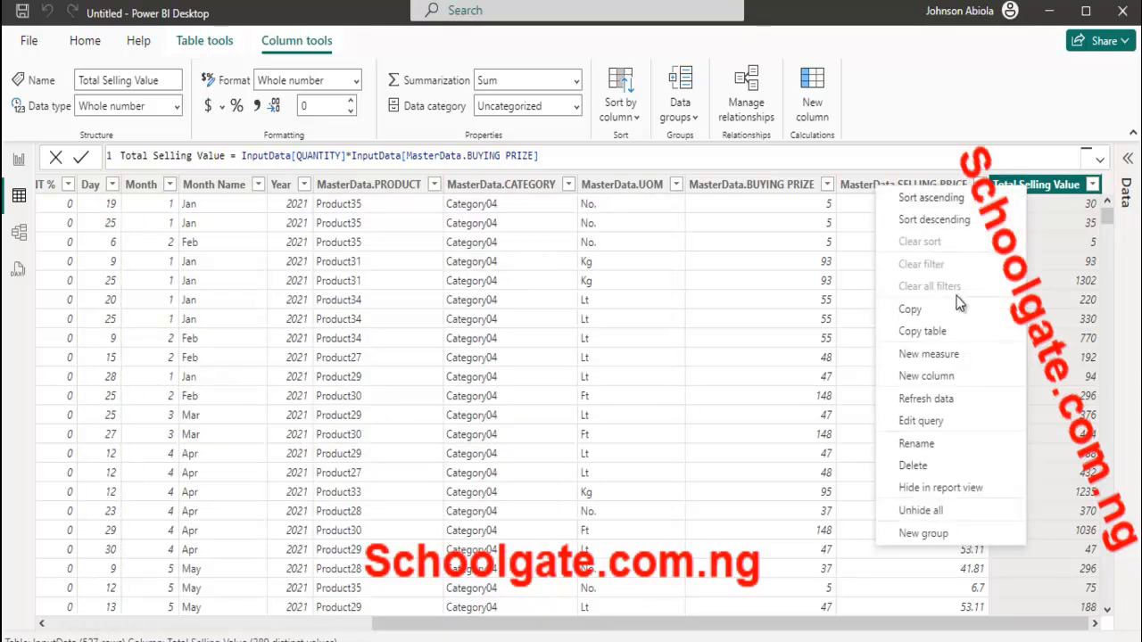
left_click(928, 470)
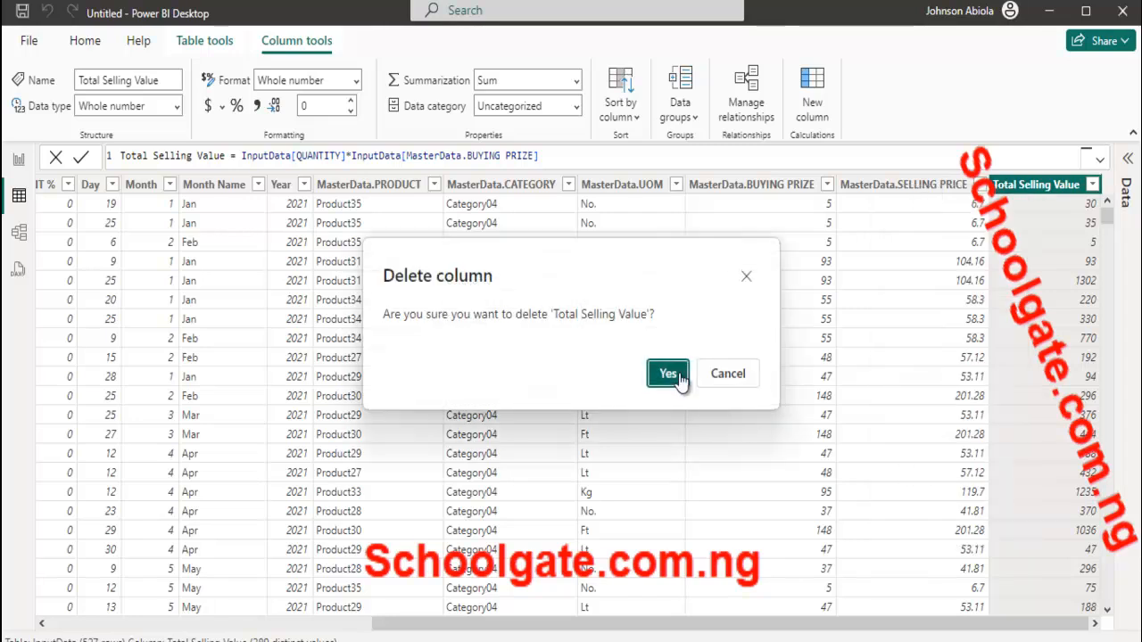
left_click(677, 373)
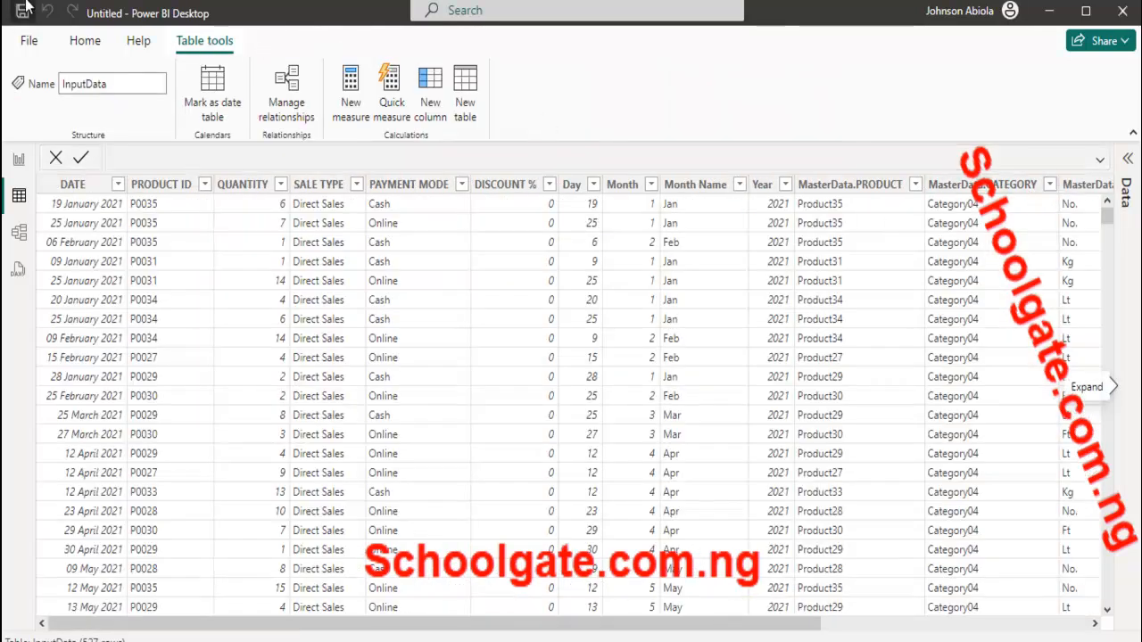
Step: Expand the Data pane and add a new calculated column to the InputData table
left_click(81, 44)
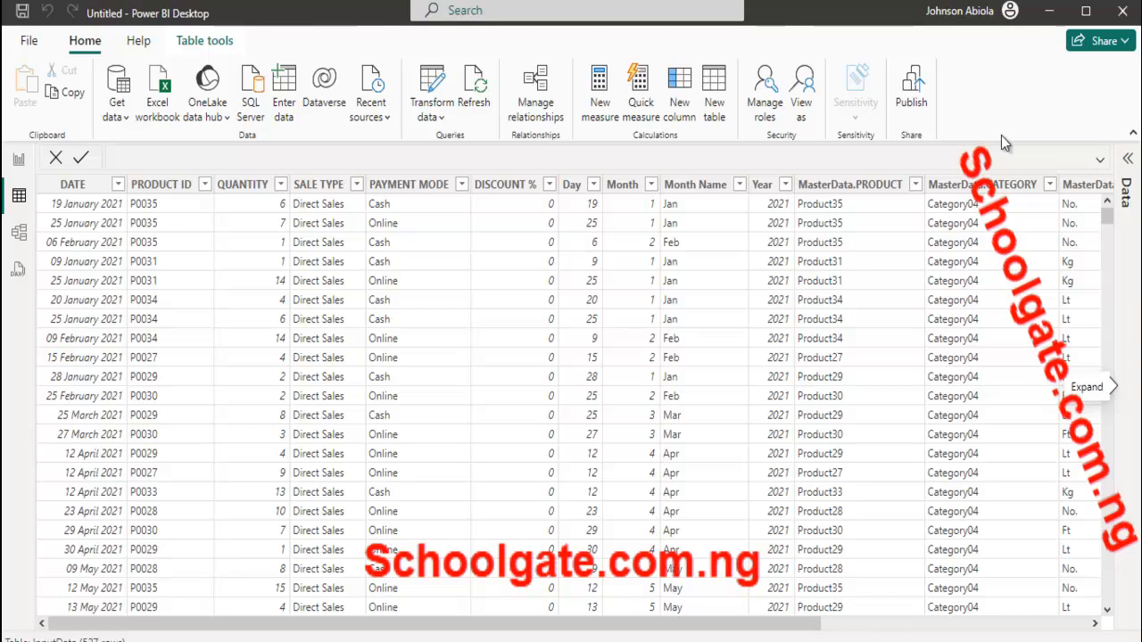
left_click(1130, 165)
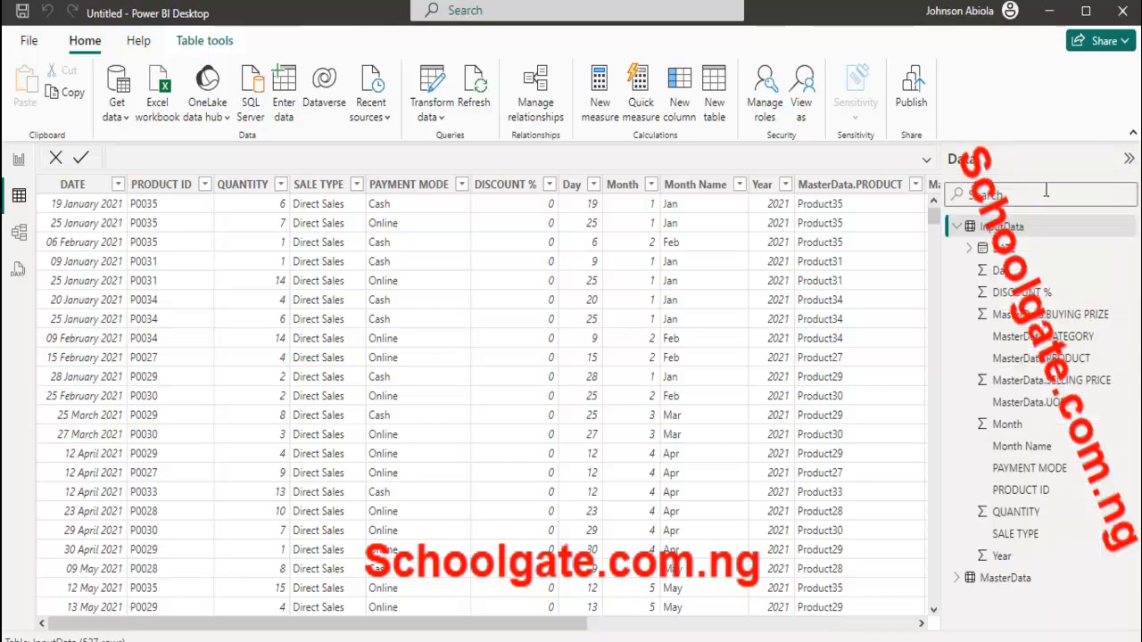
left_click(683, 83)
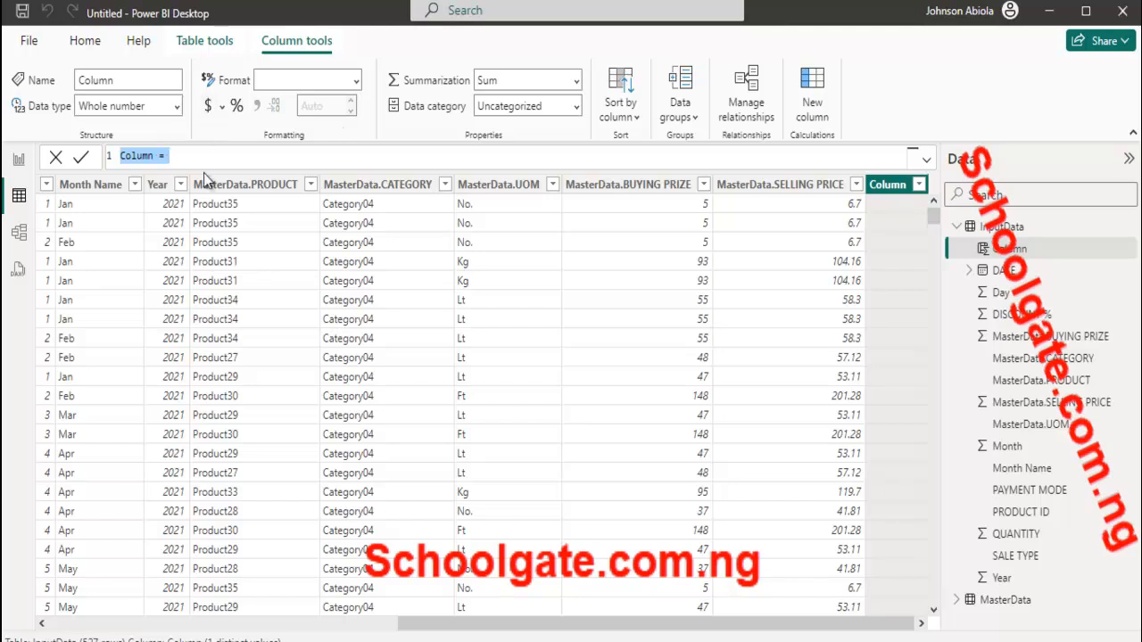
Step: Name the new column "Total Selling Value =" in its formula, checking the wording against the Notepad note
type("Total")
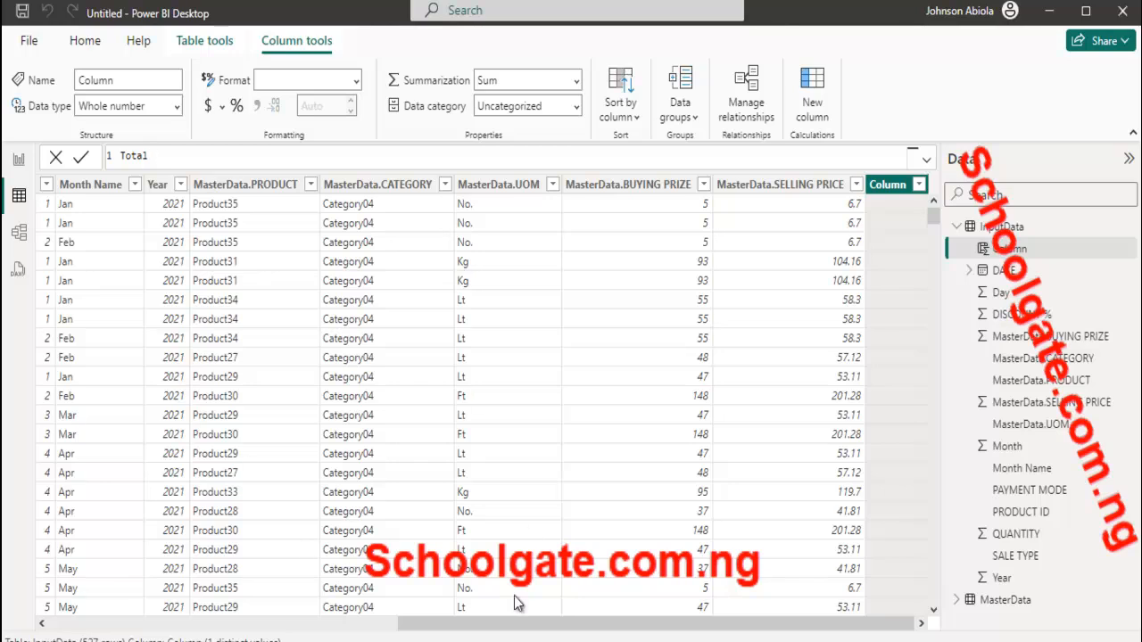
left_click(517, 641)
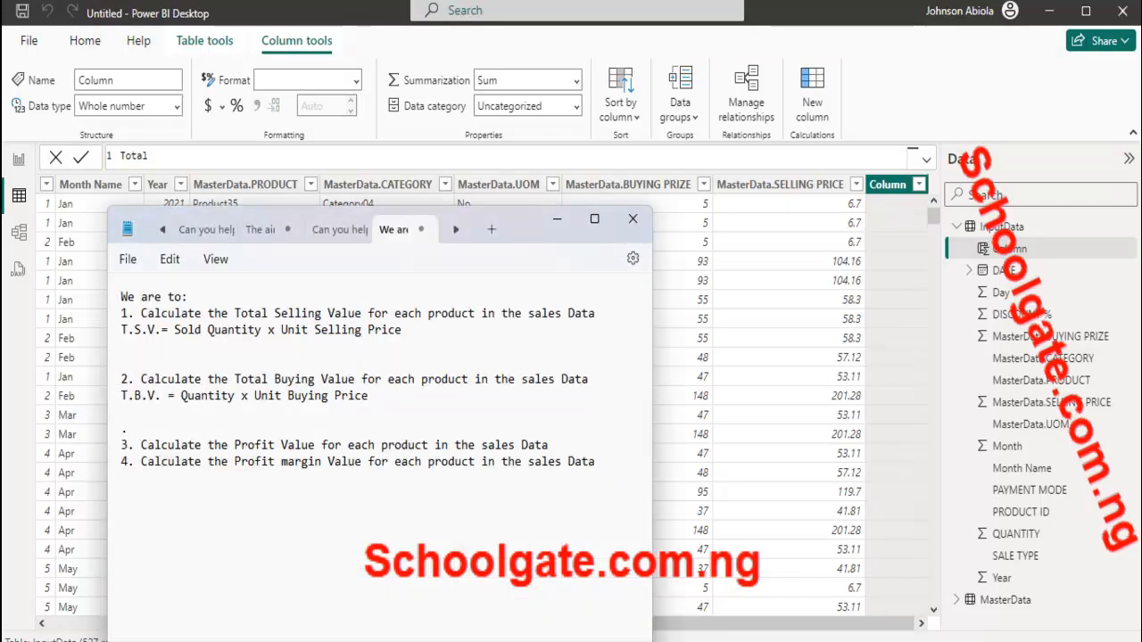
left_click(517, 641)
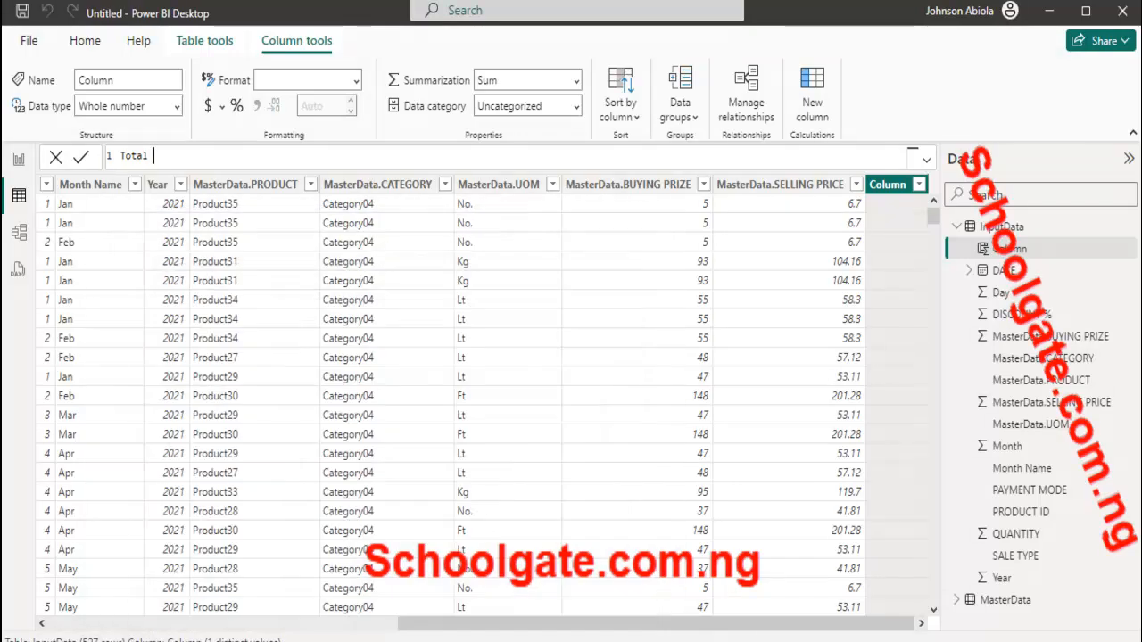
type("Selling Value")
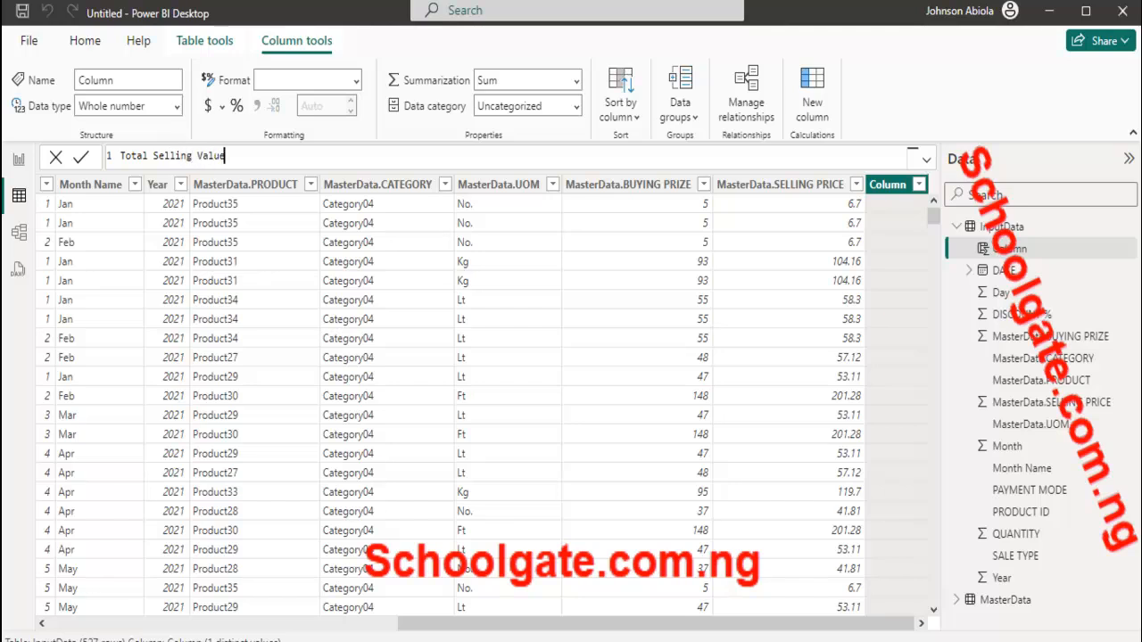
type(" =")
type("inpu")
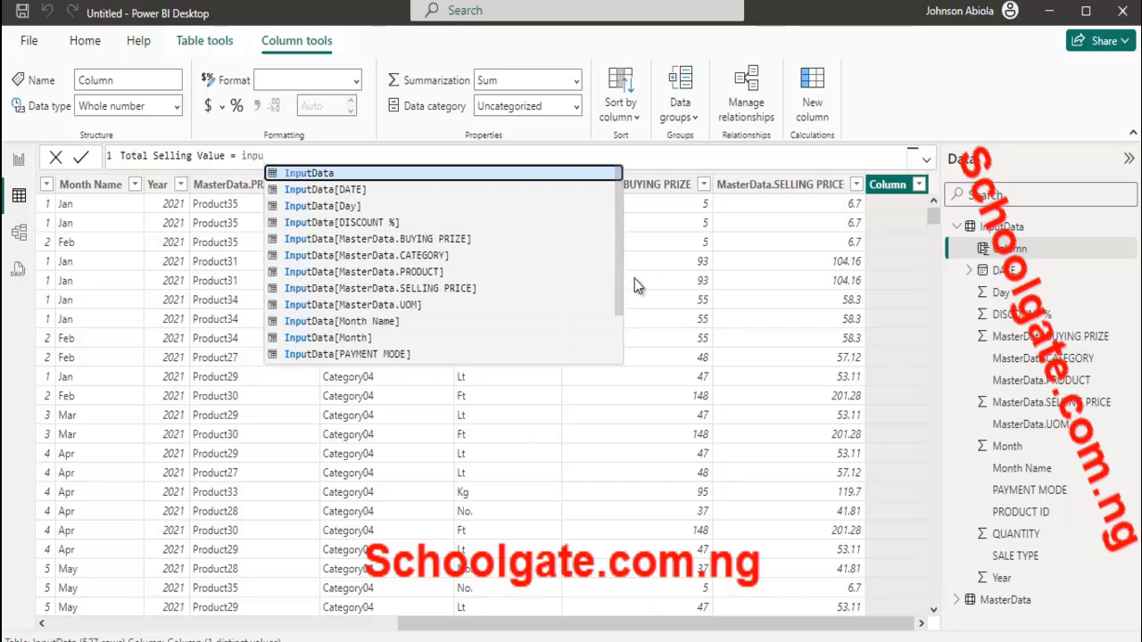
left_click_drag(620, 297, 628, 355)
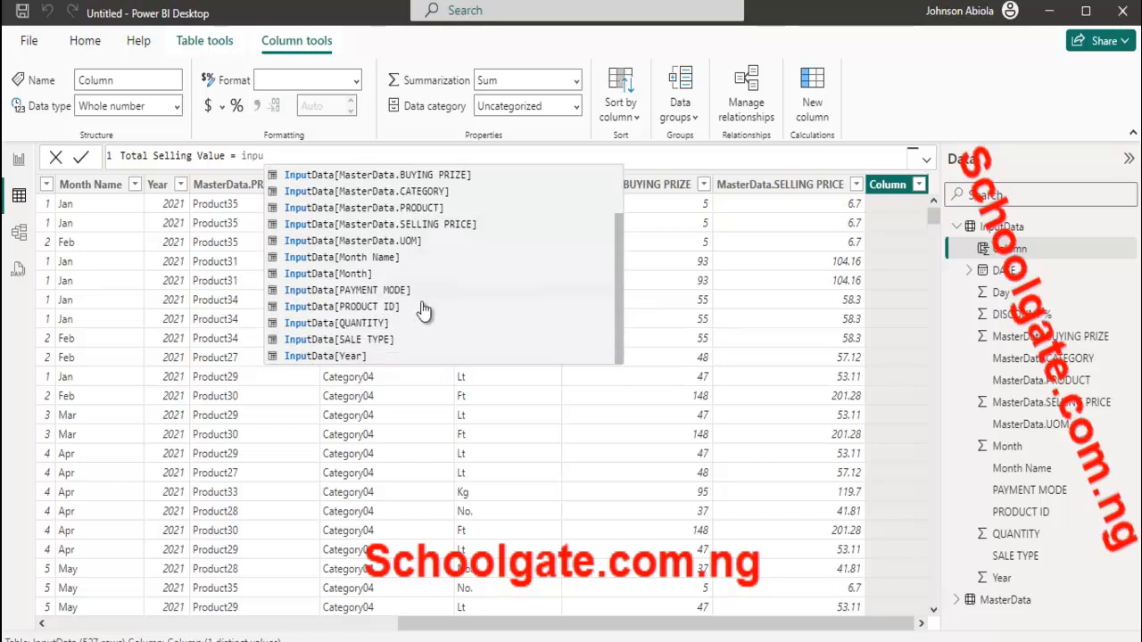
left_click_drag(618, 306, 596, 229)
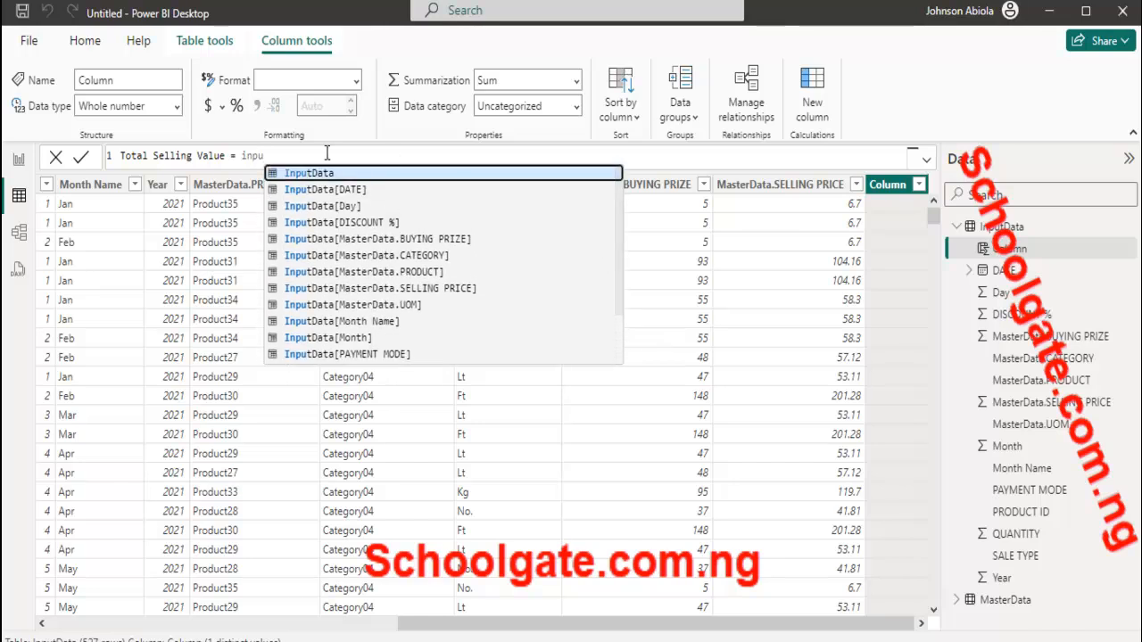
type("t")
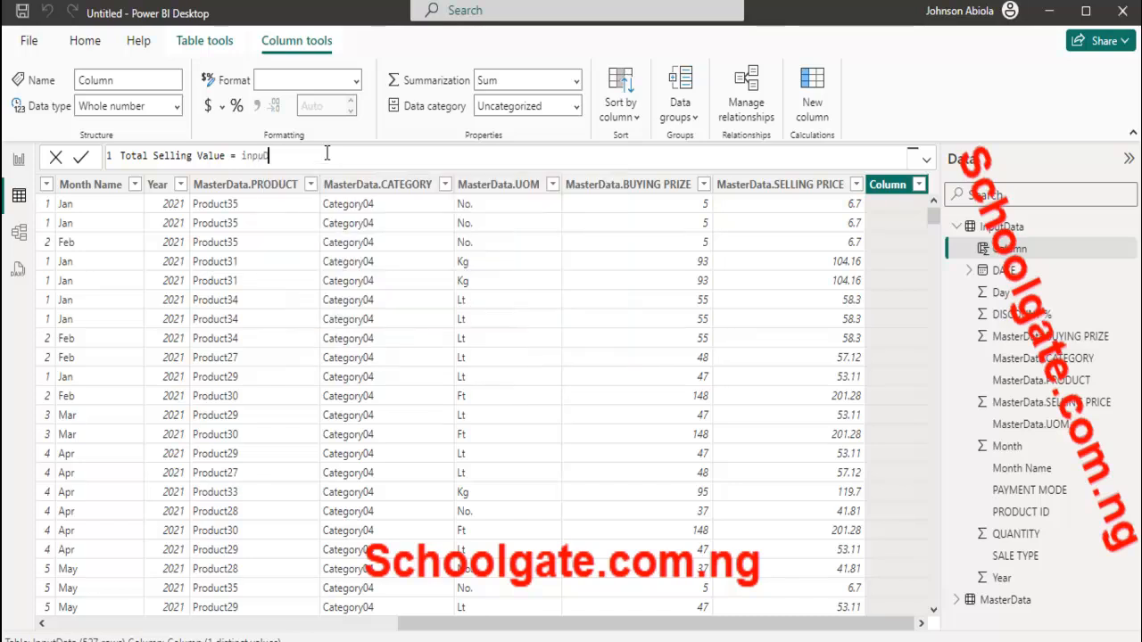
key("BackSpace")
key("BackSpace")
key("BackSpace")
key("BackSpace")
key("BackSpace")
key("BackSpace")
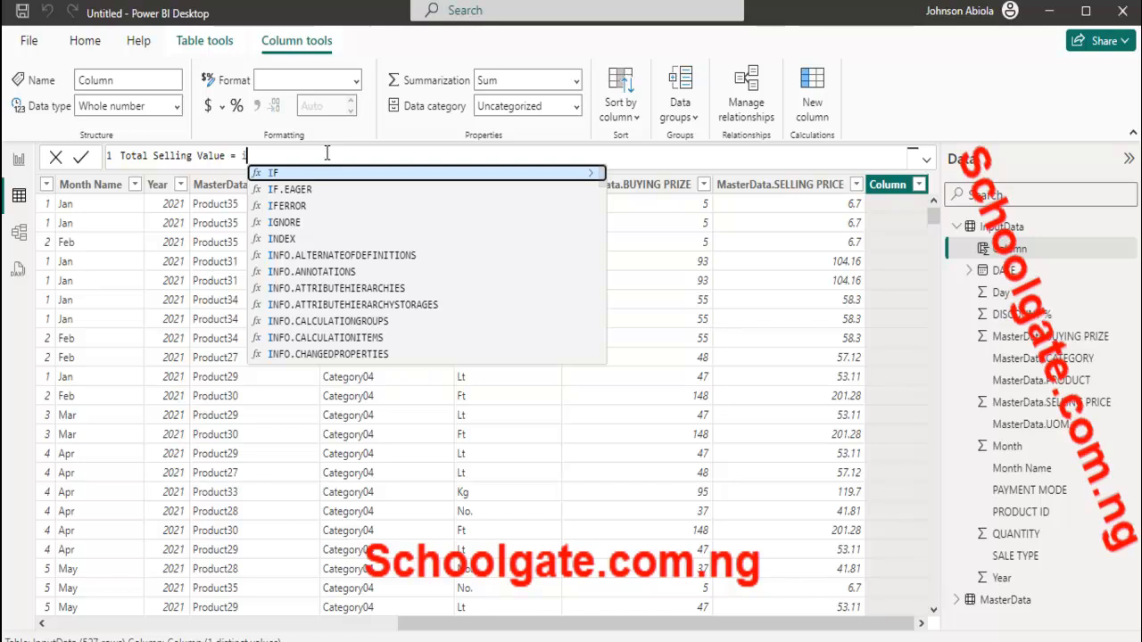
key("BackSpace")
Step: Start the Total Selling Value expression with the InputData[QUANTITY] column
type("in")
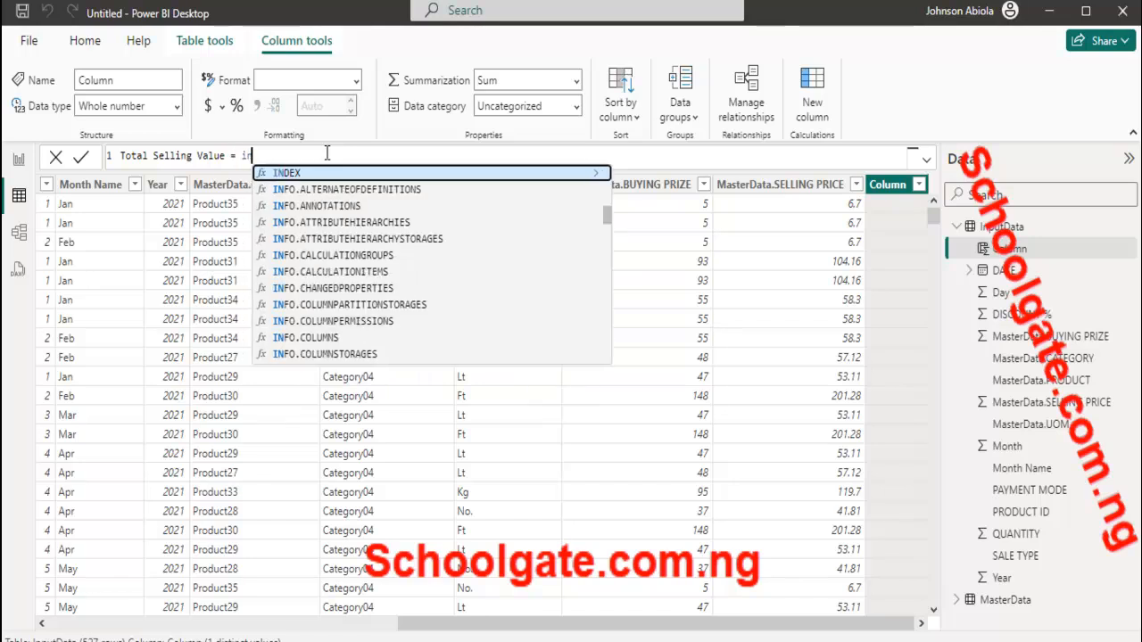
type("put")
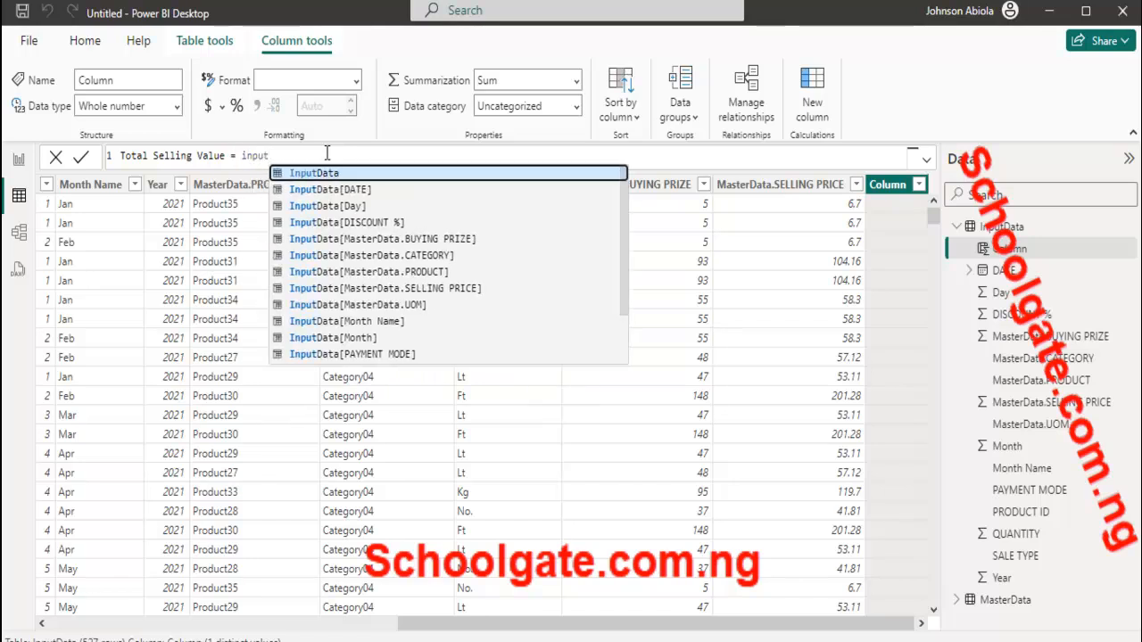
type("Data")
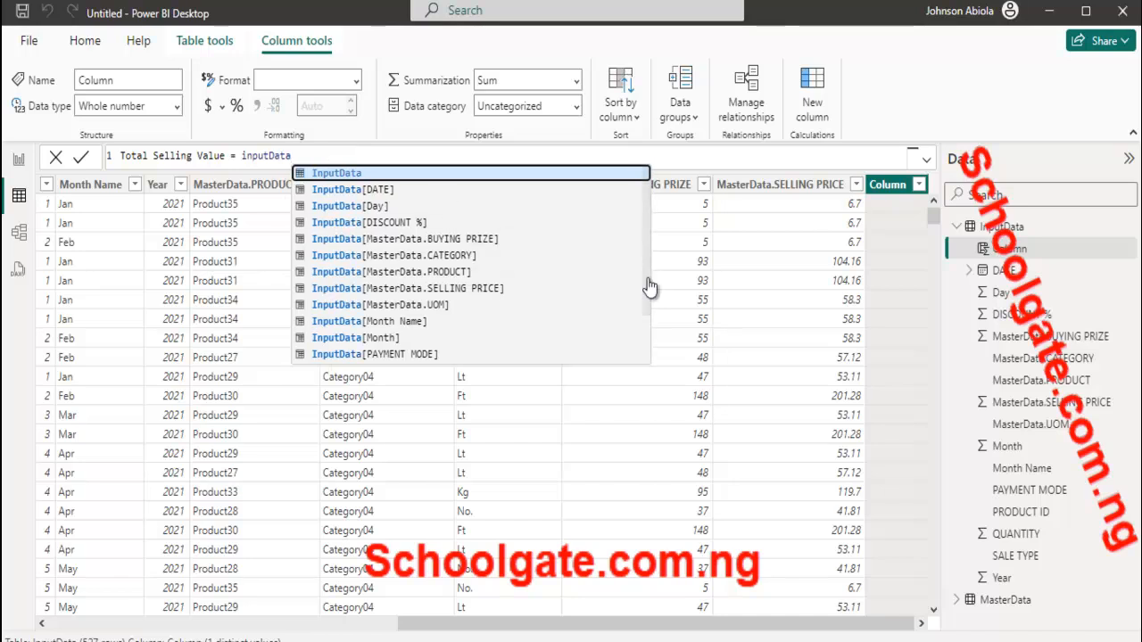
left_click_drag(647, 282, 651, 339)
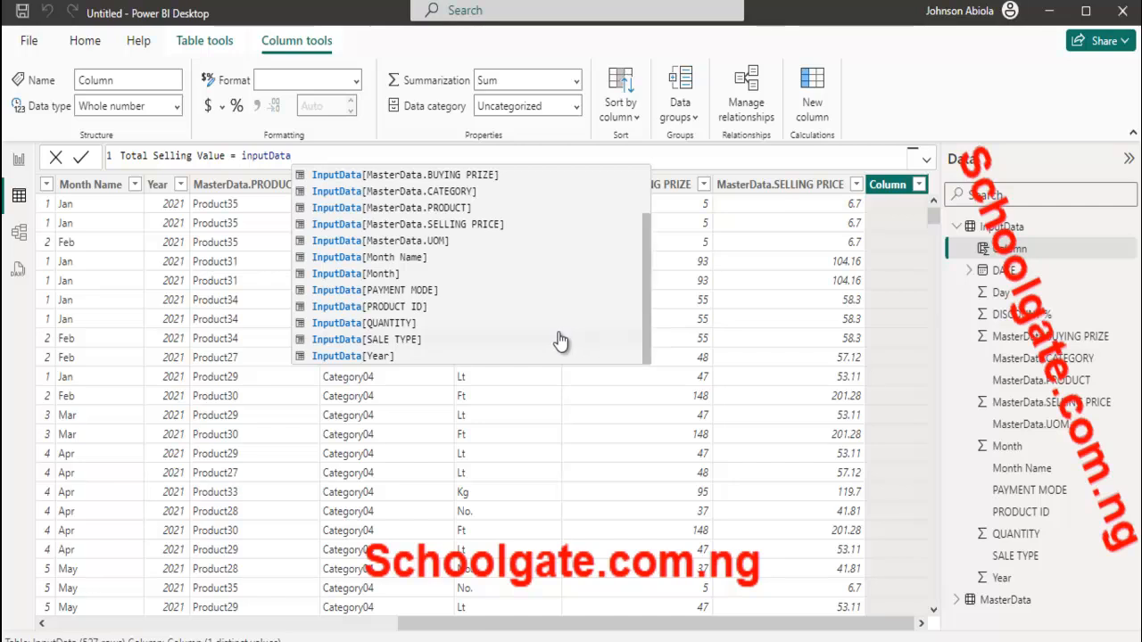
left_click(400, 325)
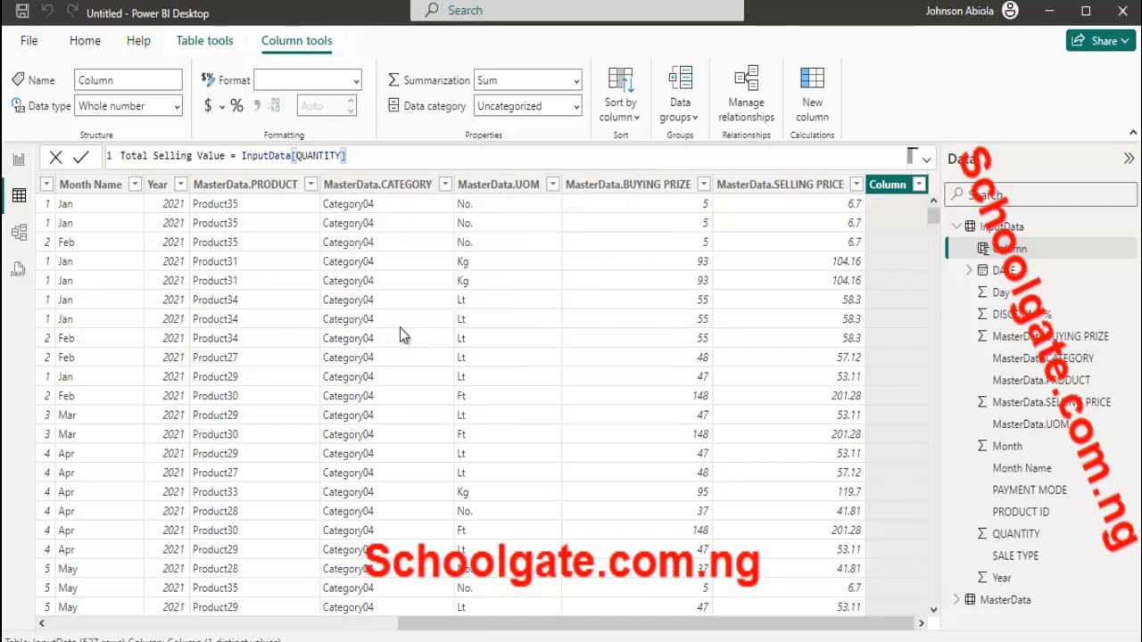
Step: Multiply the quantity by InputData[MasterData.SELLING PRICE] and commit the Total Selling Value column
type("*")
type("input")
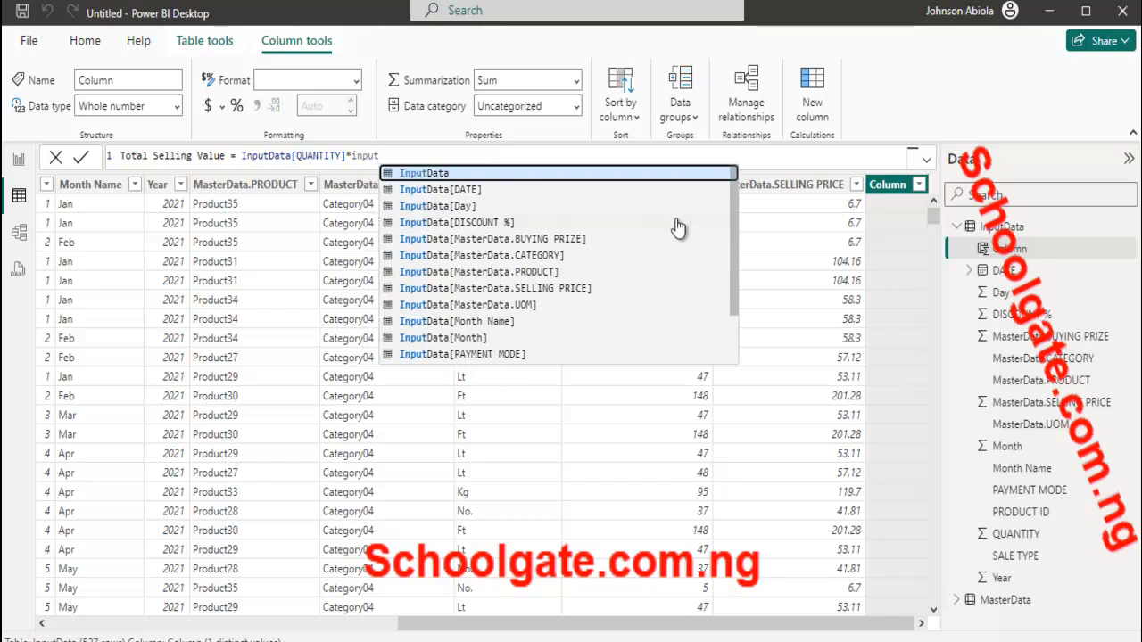
left_click(552, 291)
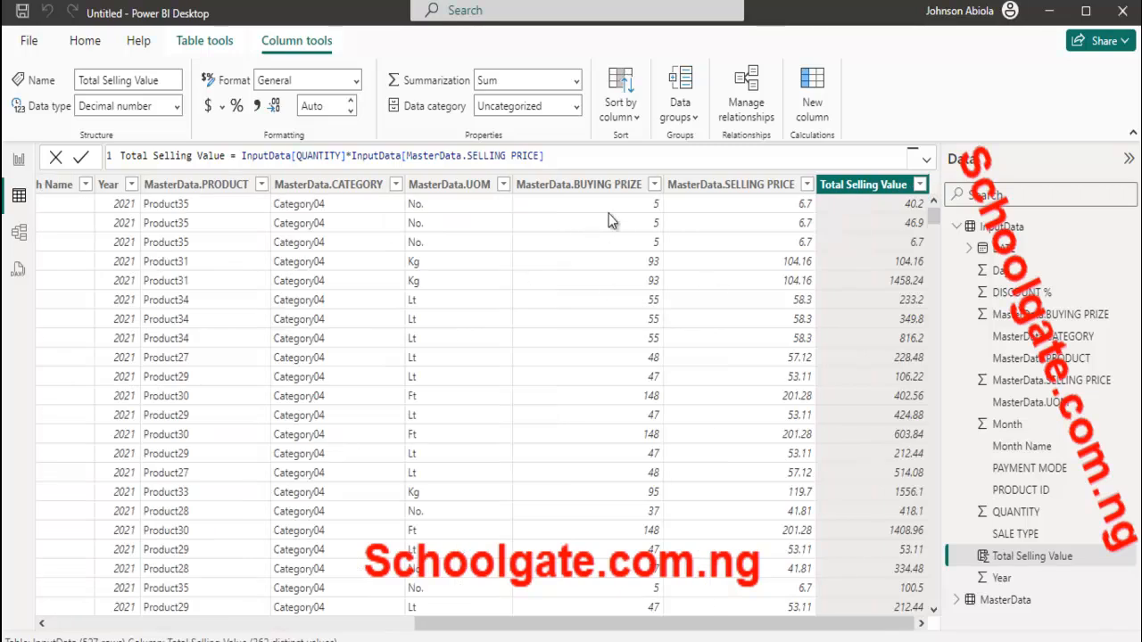
Step: Check the next task in the Notepad note and add another calculated column to the InputData table
left_click(621, 153)
key("alt+Tab")
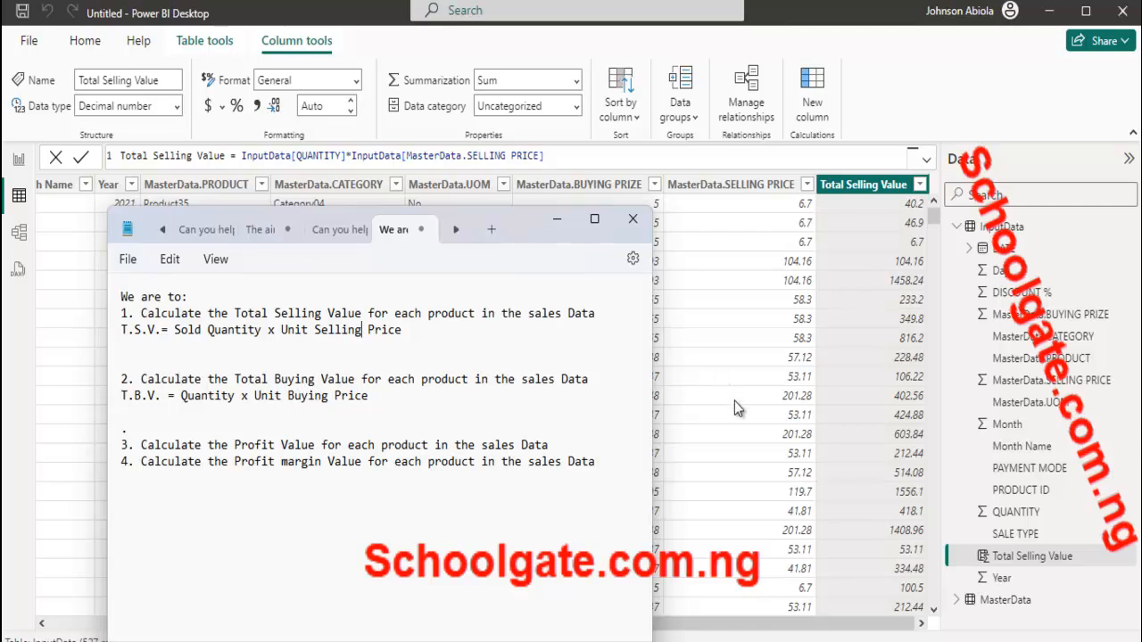
left_click(422, 67)
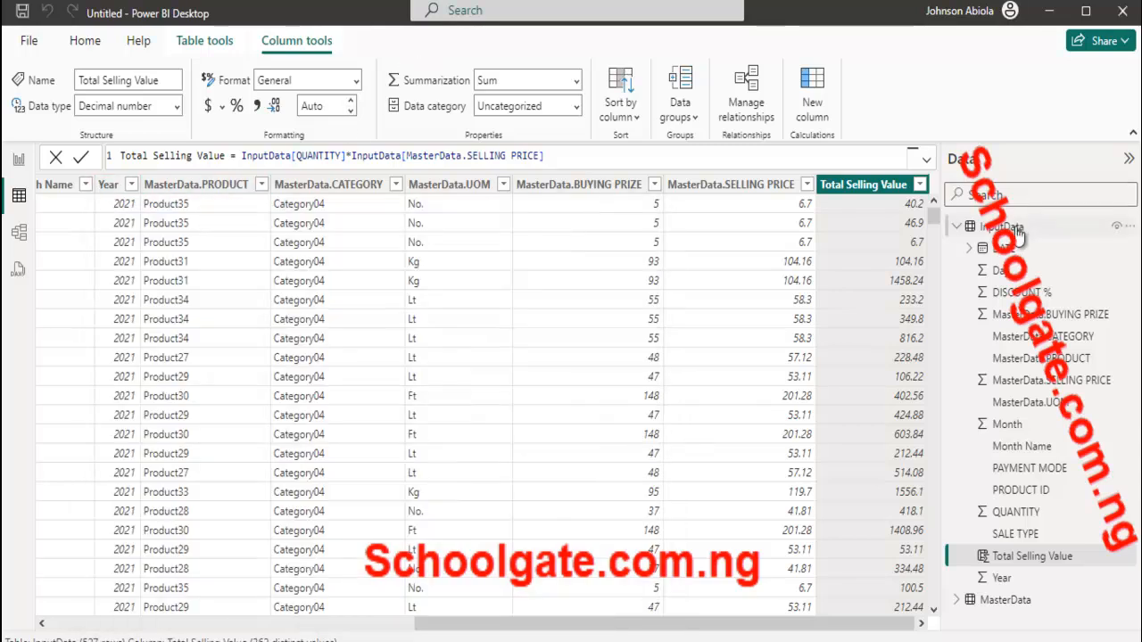
mouse_move(1016, 236)
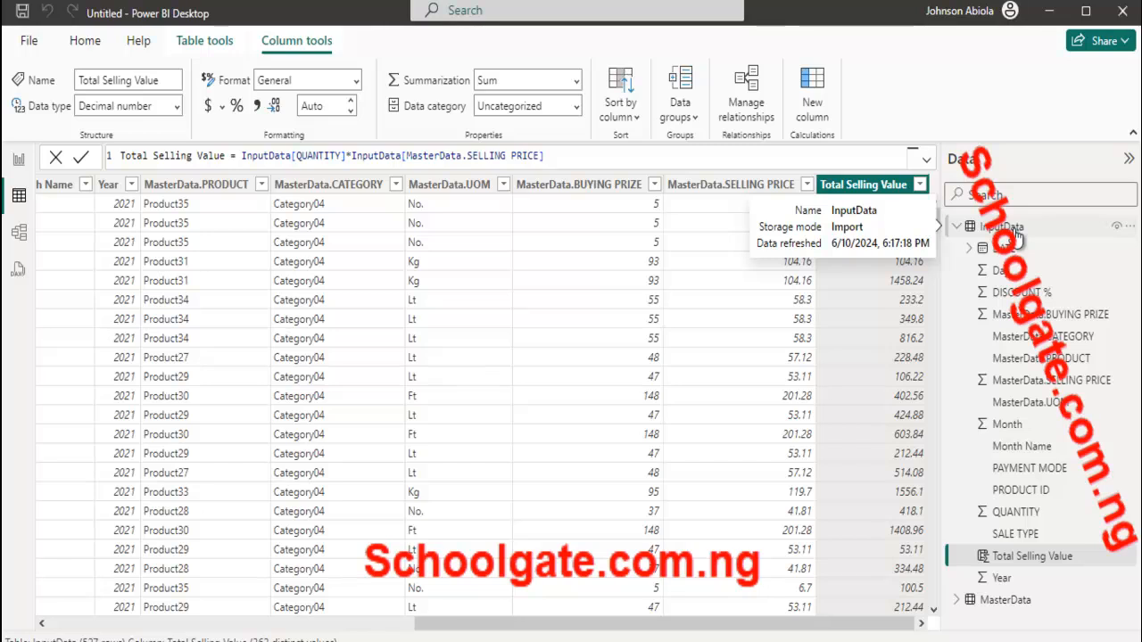
left_click(1013, 232)
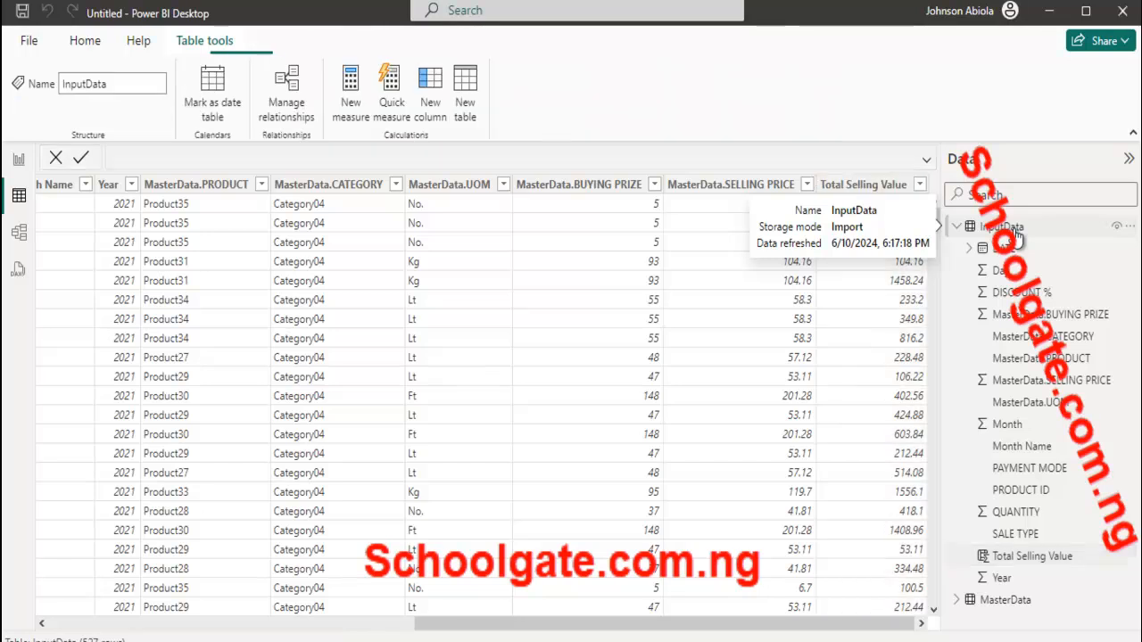
left_click(432, 94)
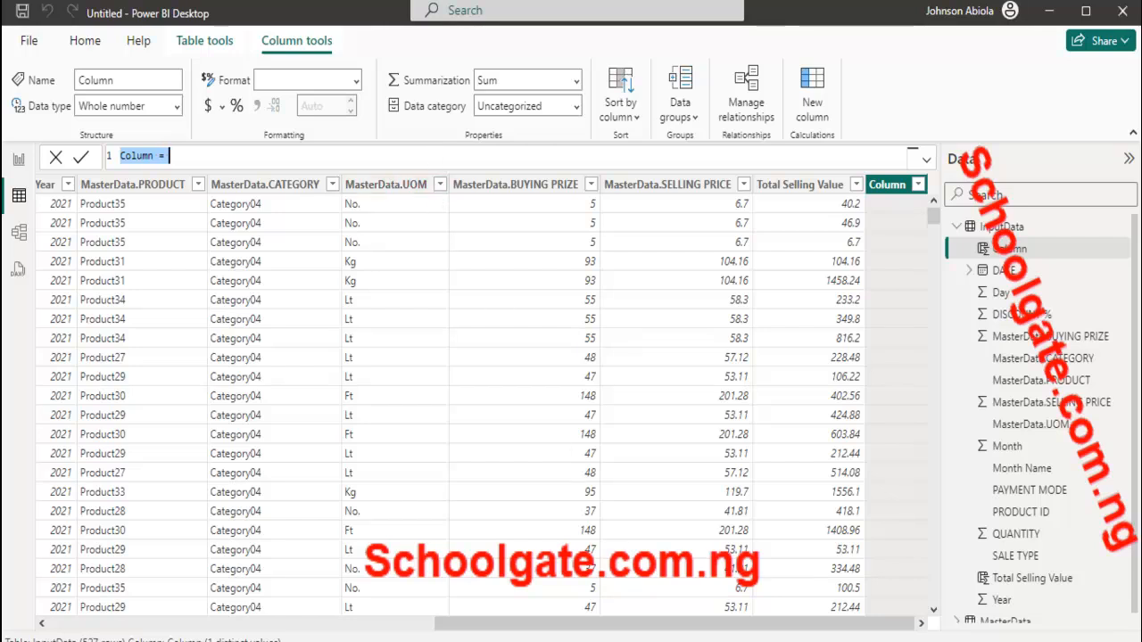
Step: Check the wording in the Notepad note and name the new column "Total Buying Value" in its formula
key("alt+Tab")
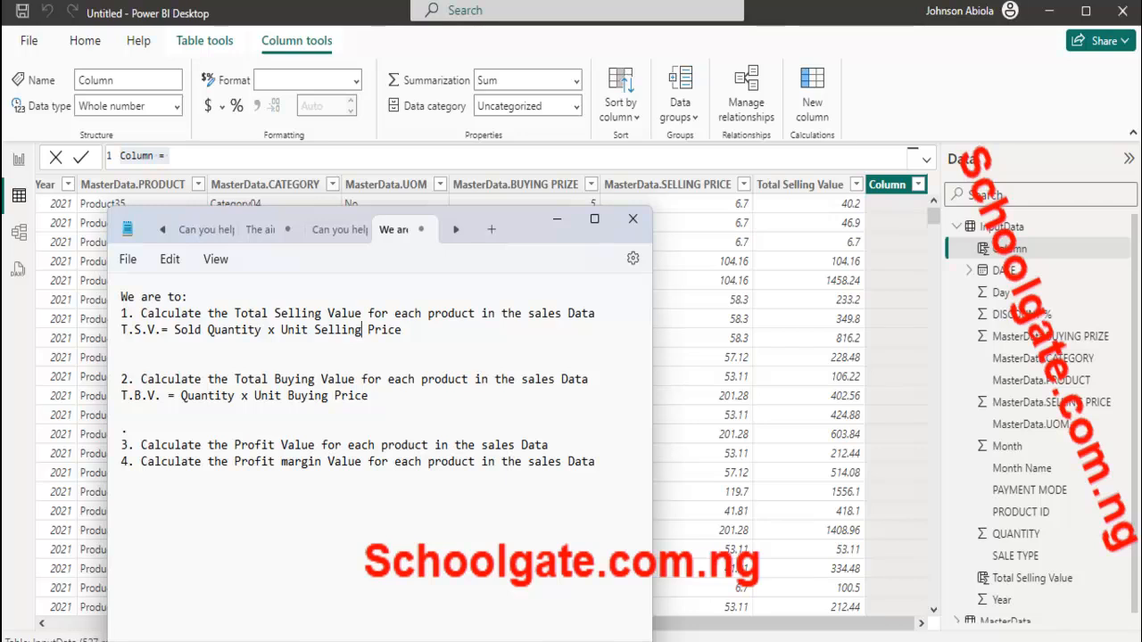
key("alt+Tab")
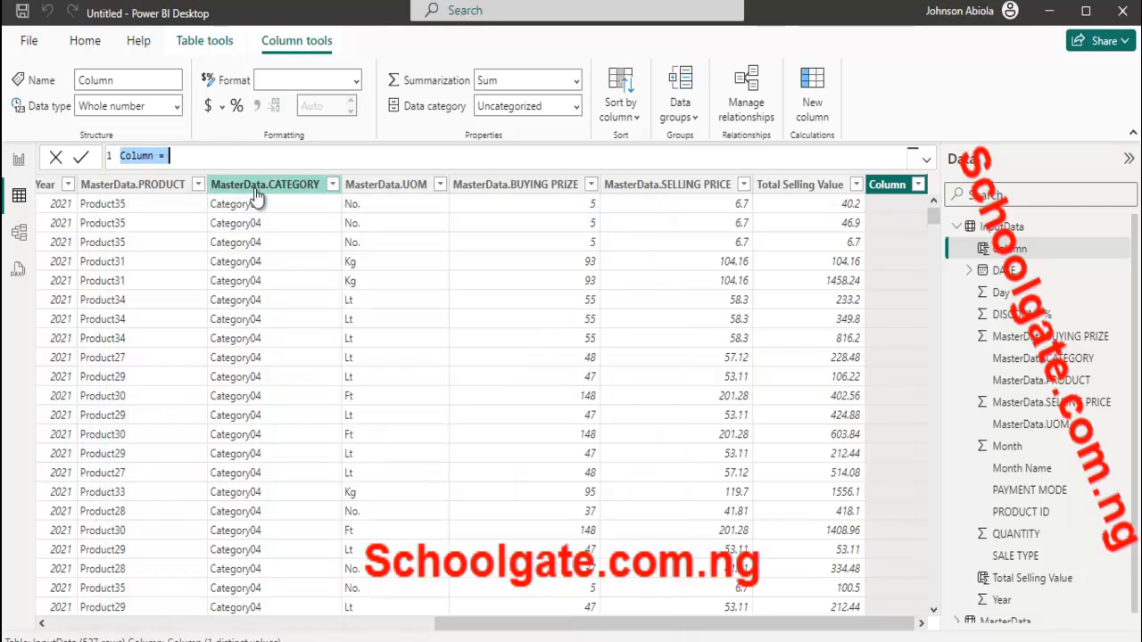
type("Tot")
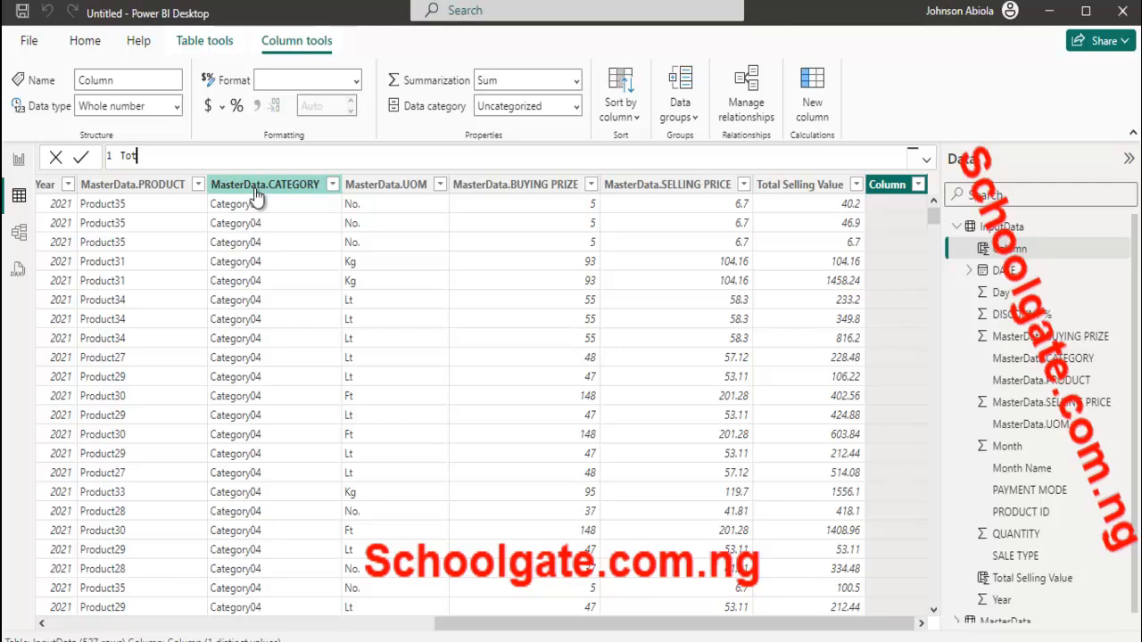
type("al Buying Value")
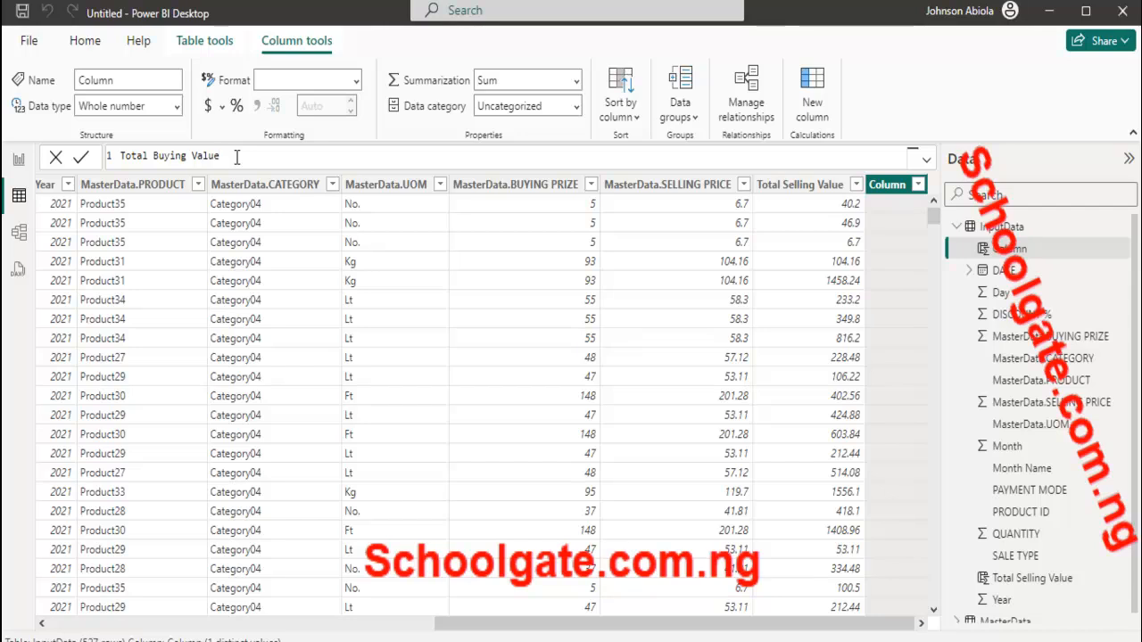
Step: Start the Total Buying Value expression with the InputData[QUANTITY] column
type("= input")
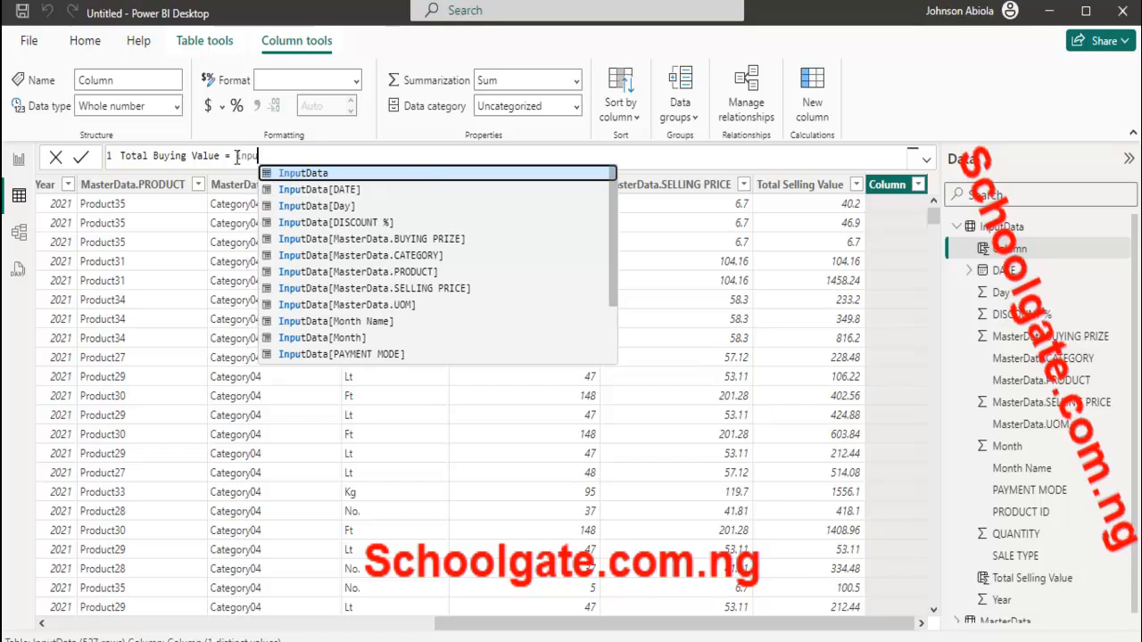
type("Data")
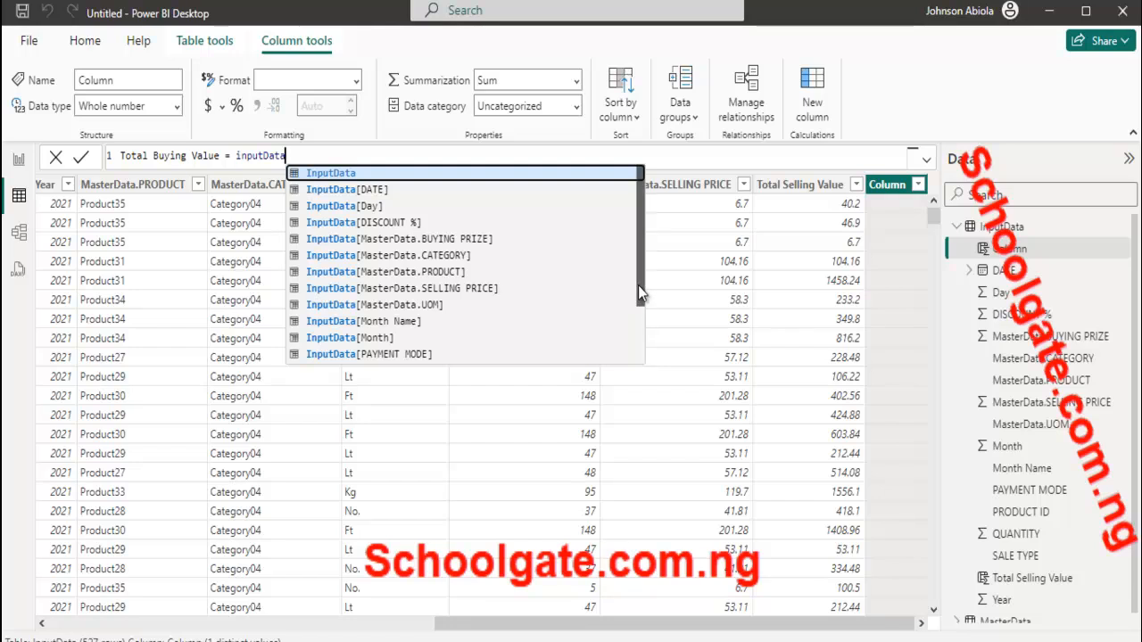
scroll(638, 286, "down", 2)
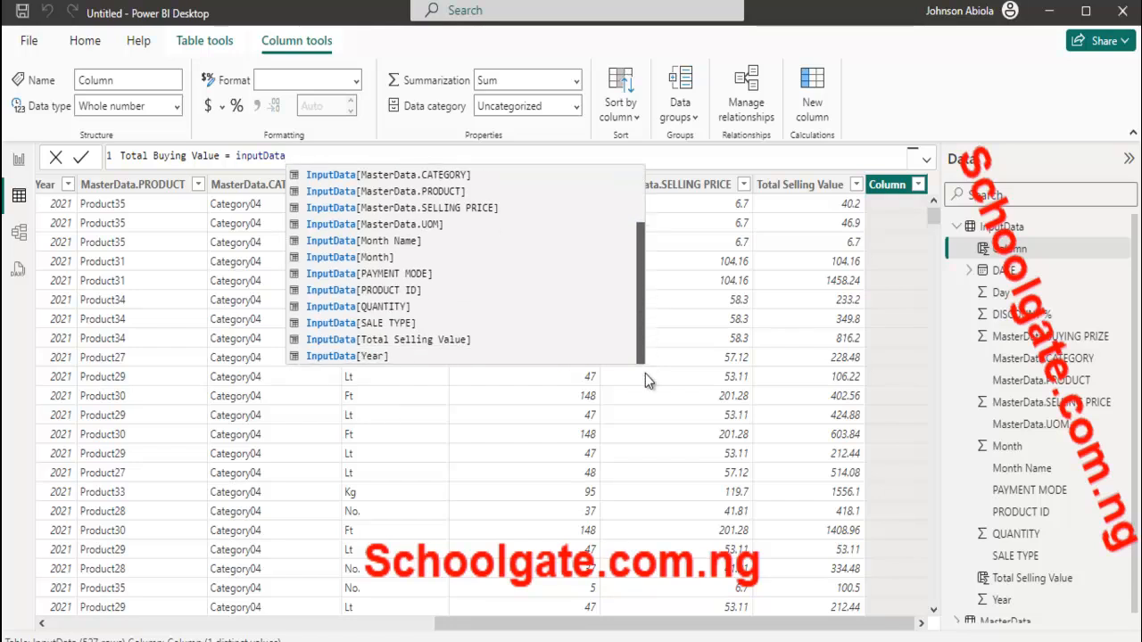
double_click(407, 307)
Step: Multiply the quantity by InputData[MasterData.BUYING PRIZE] and commit the Total Buying Value column
type("*")
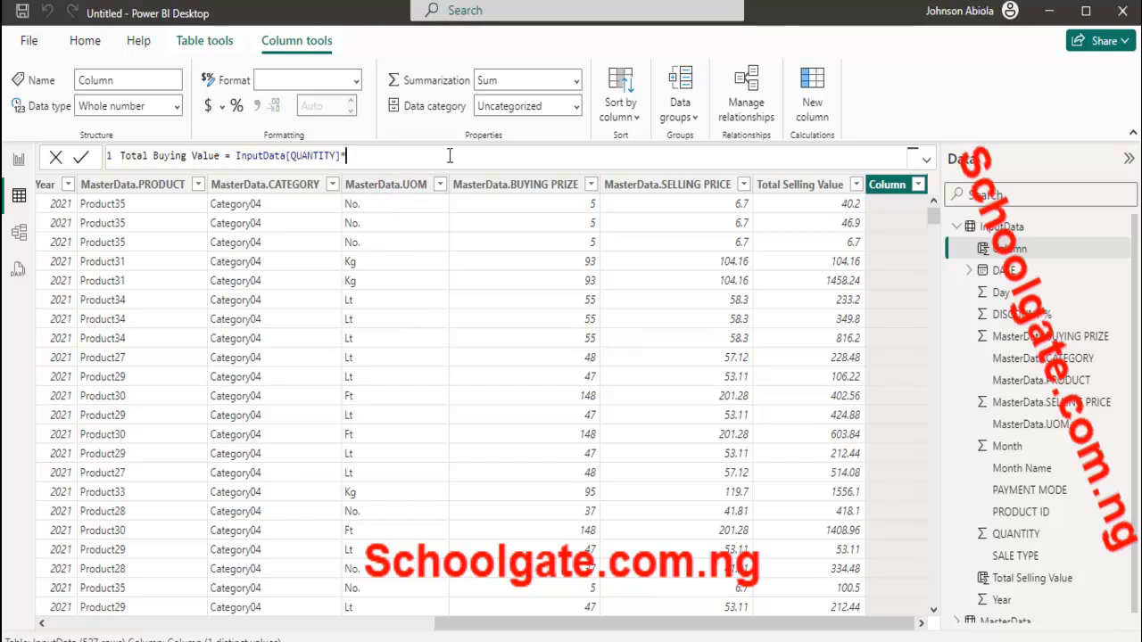
type("inputda")
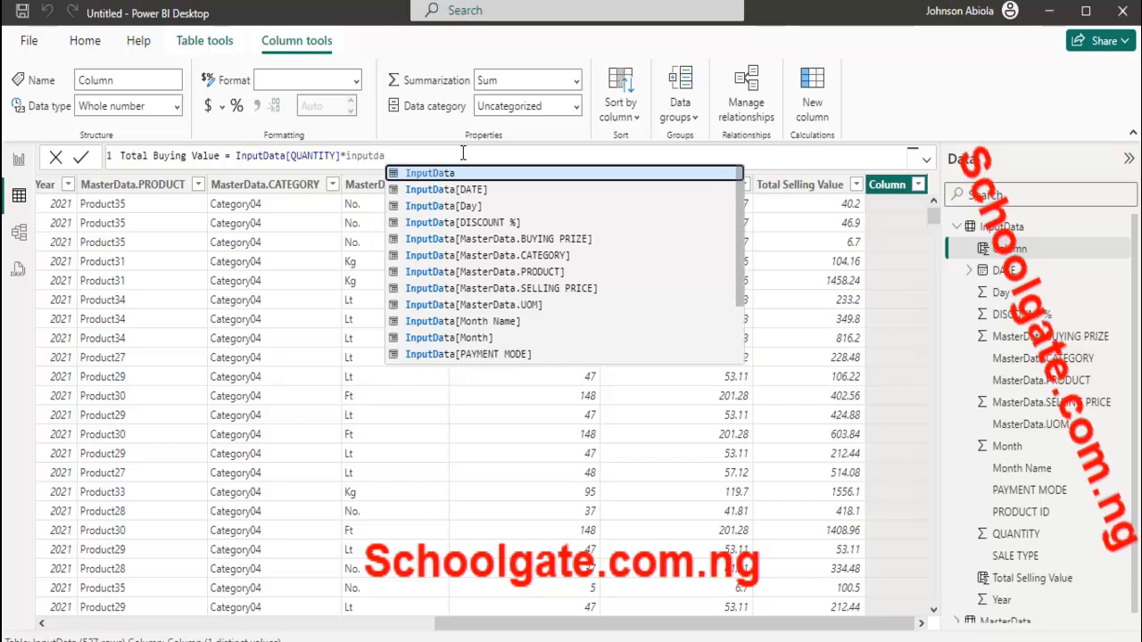
type("ta")
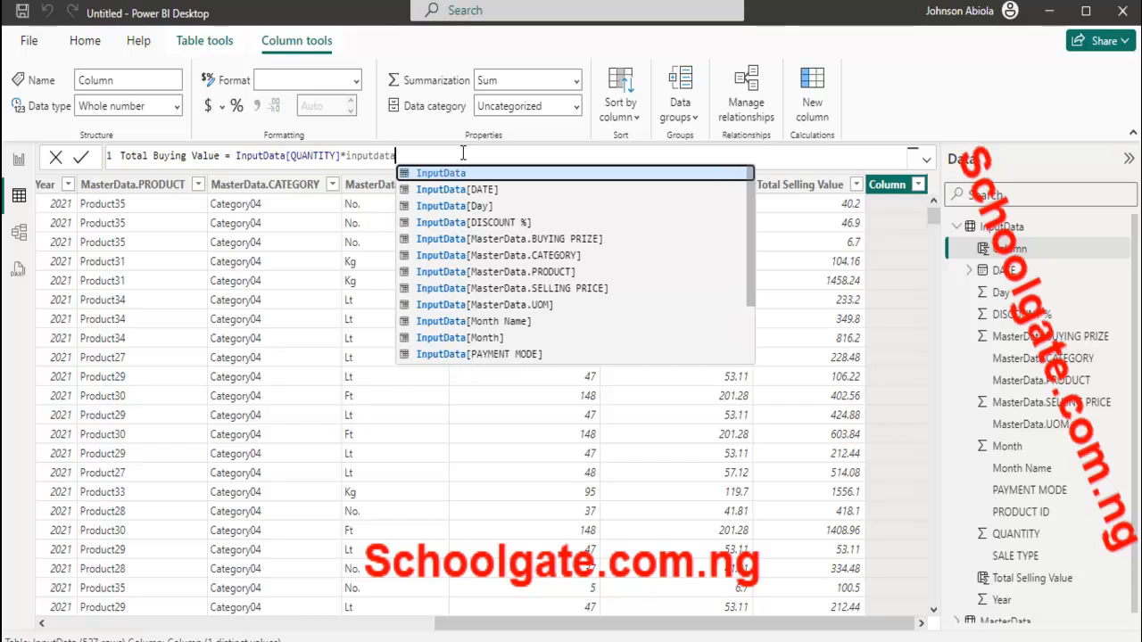
left_click(584, 239)
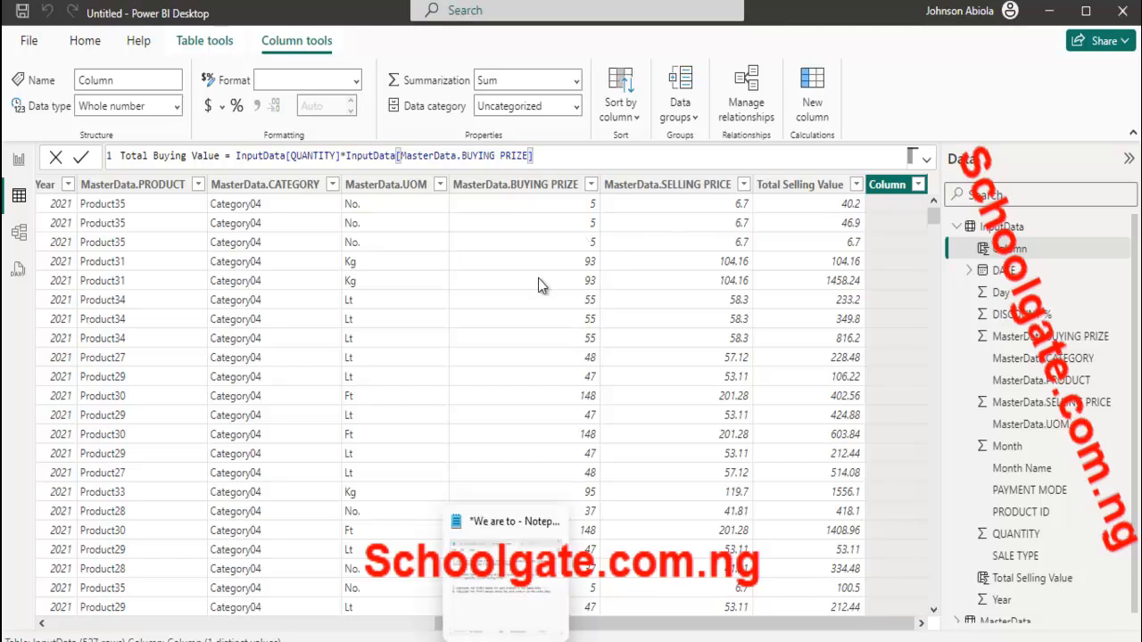
key("Return")
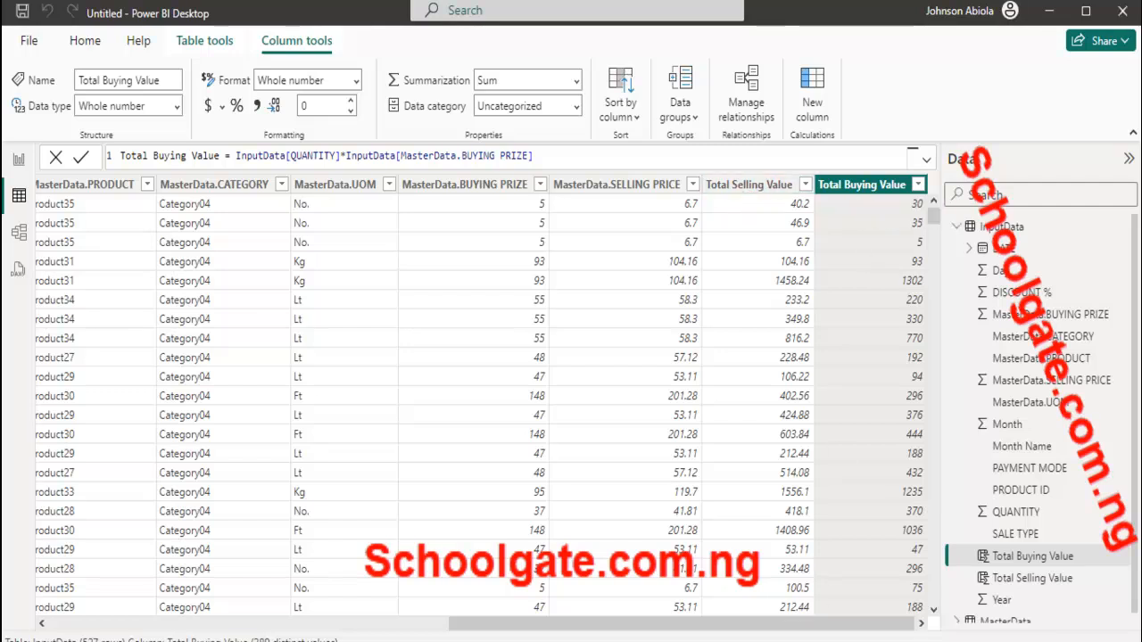
Step: Switch to the Notepad note and insert blank lines between the Profit Value task and the Profit margin task
key("alt+Tab")
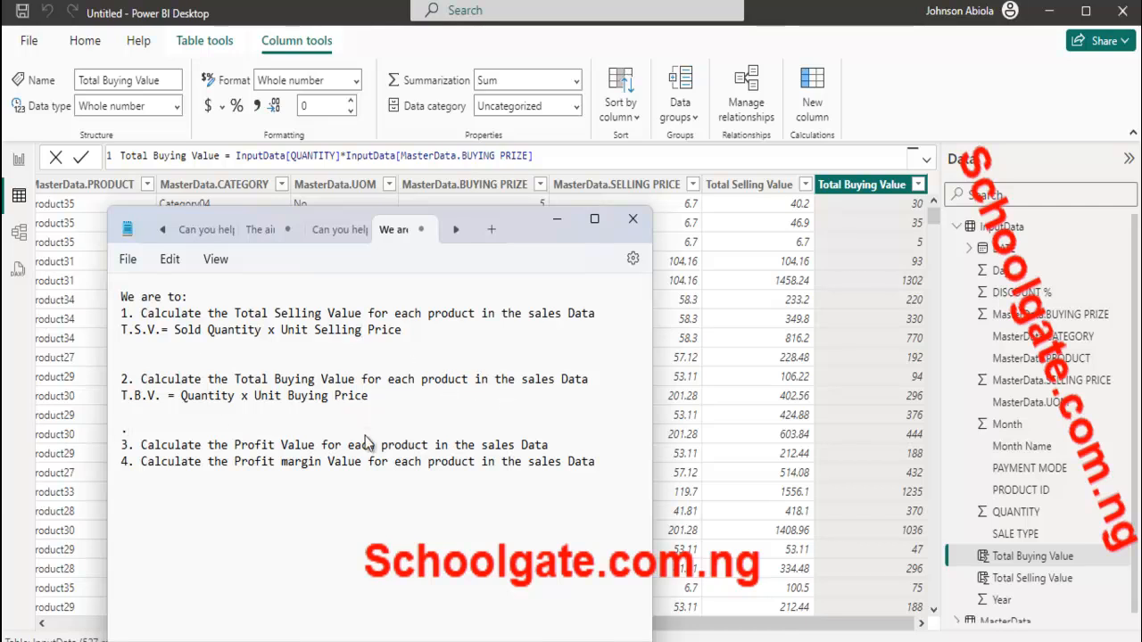
left_click(591, 449)
key("Return")
key("Return")
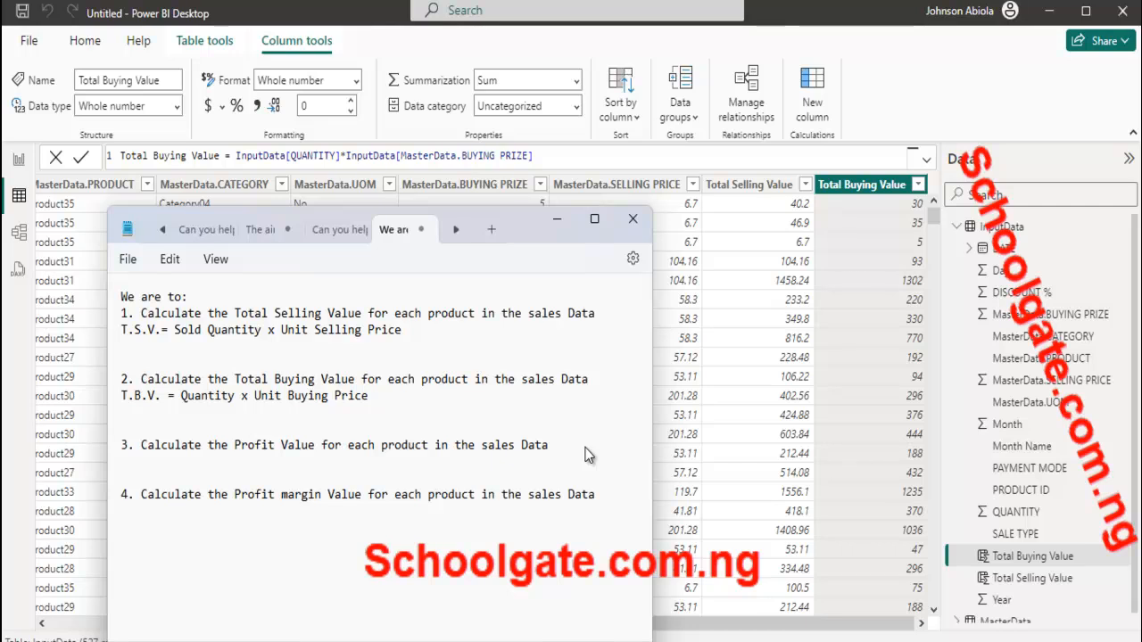
left_click(582, 449)
key("Return")
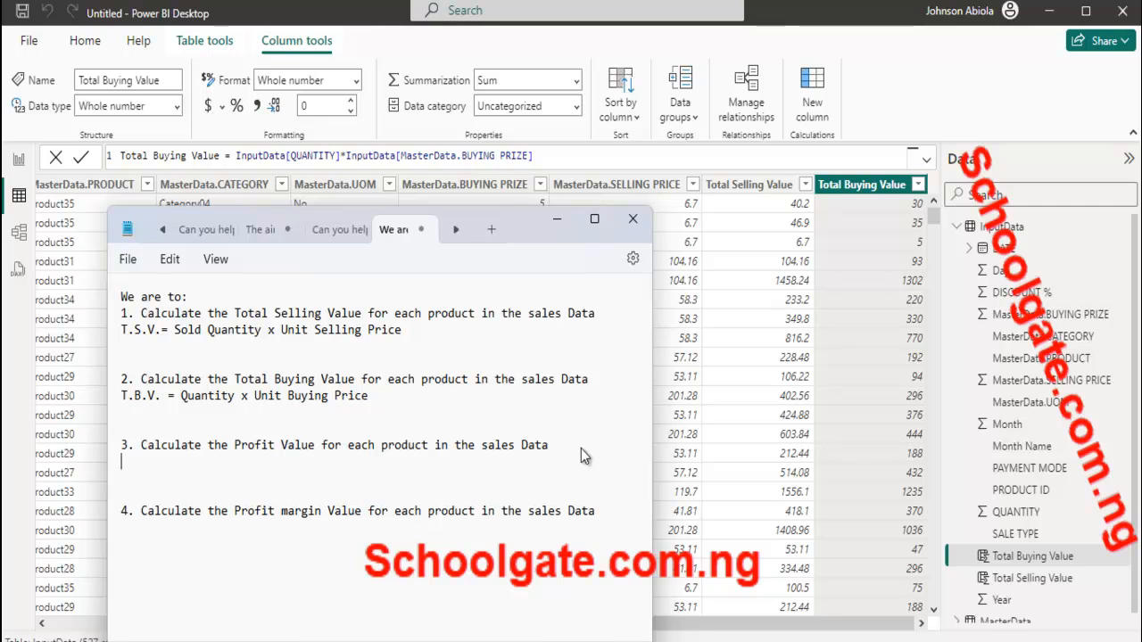
Step: Write "Profit = Total Selling Price - Total Buying price" beneath task 3 in the note
type("Profit =Total Selling ")
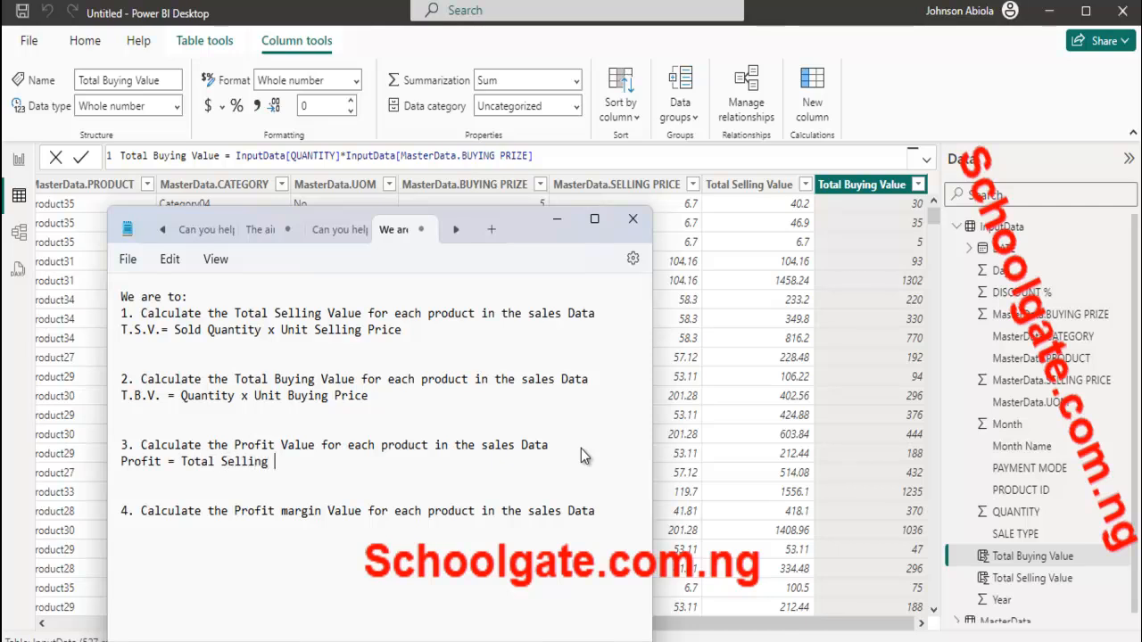
type("Pro")
key("BackSpace")
type("i]")
type("ce ")
type("- ")
type("Total")
type(" Buying")
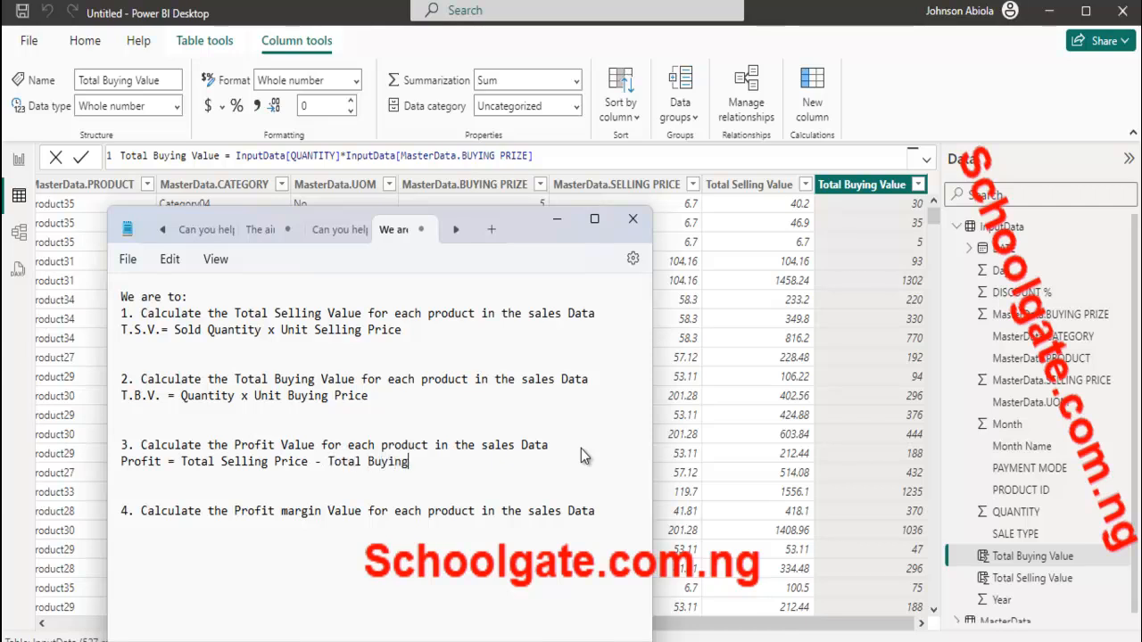
type(" price")
Step: Return to Power BI, add a new measure to the InputData table and name it "Profit =" in its formula
left_click(748, 293)
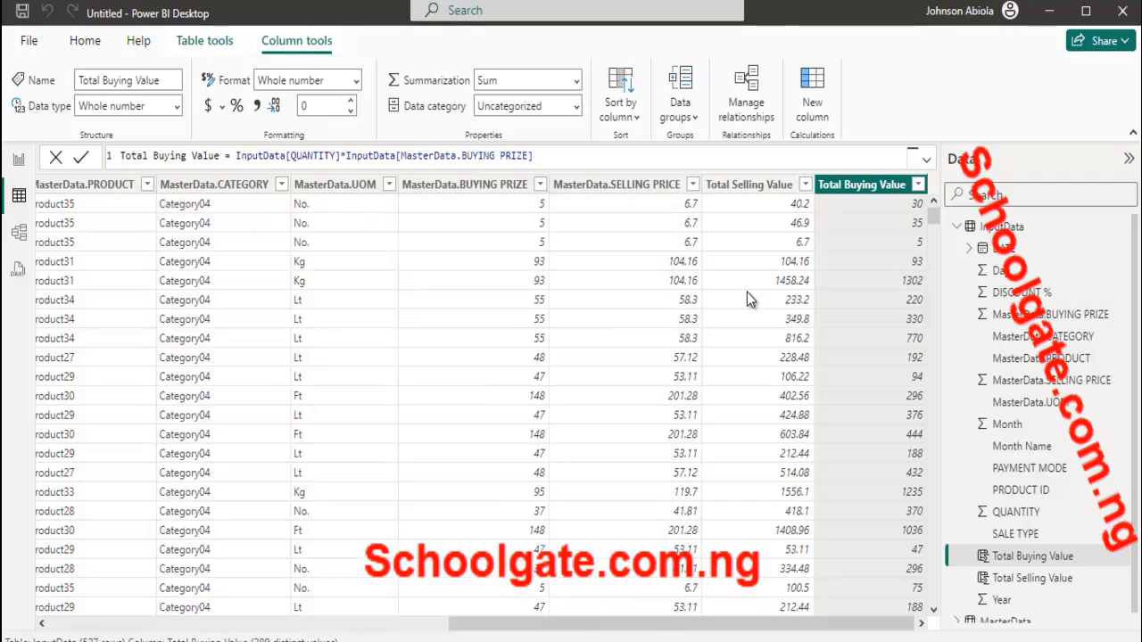
left_click(747, 292)
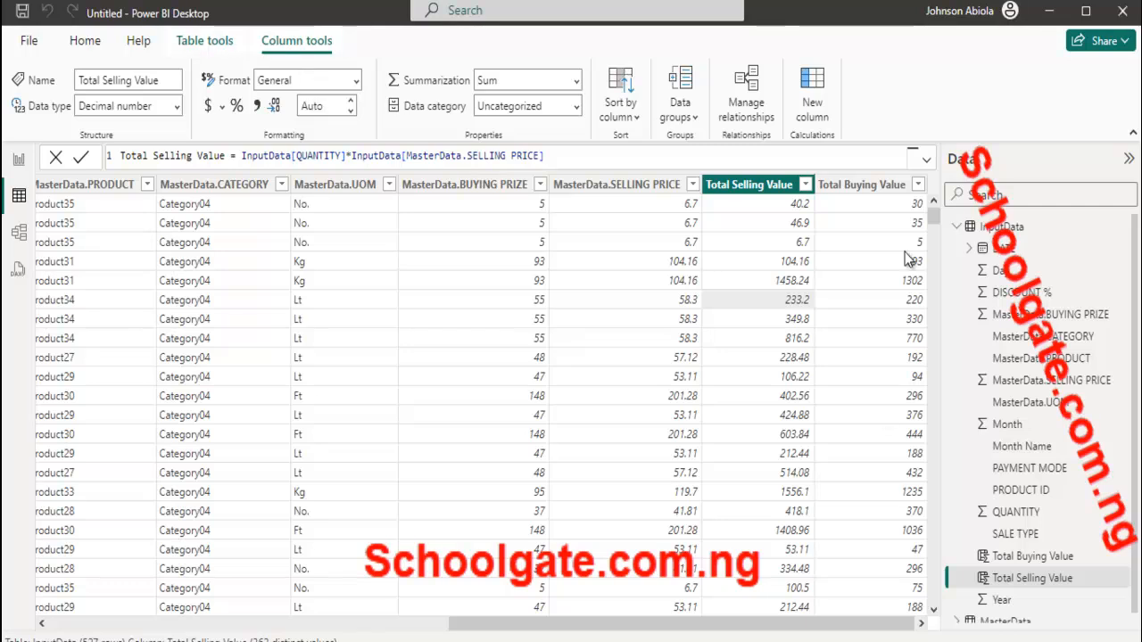
left_click(1003, 228)
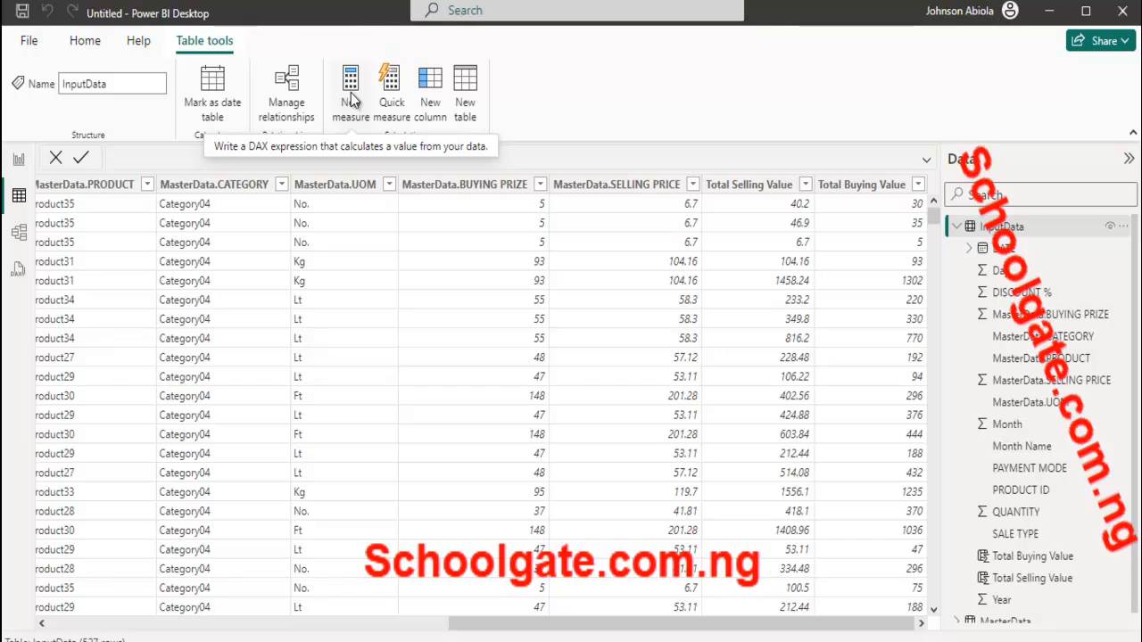
left_click(352, 100)
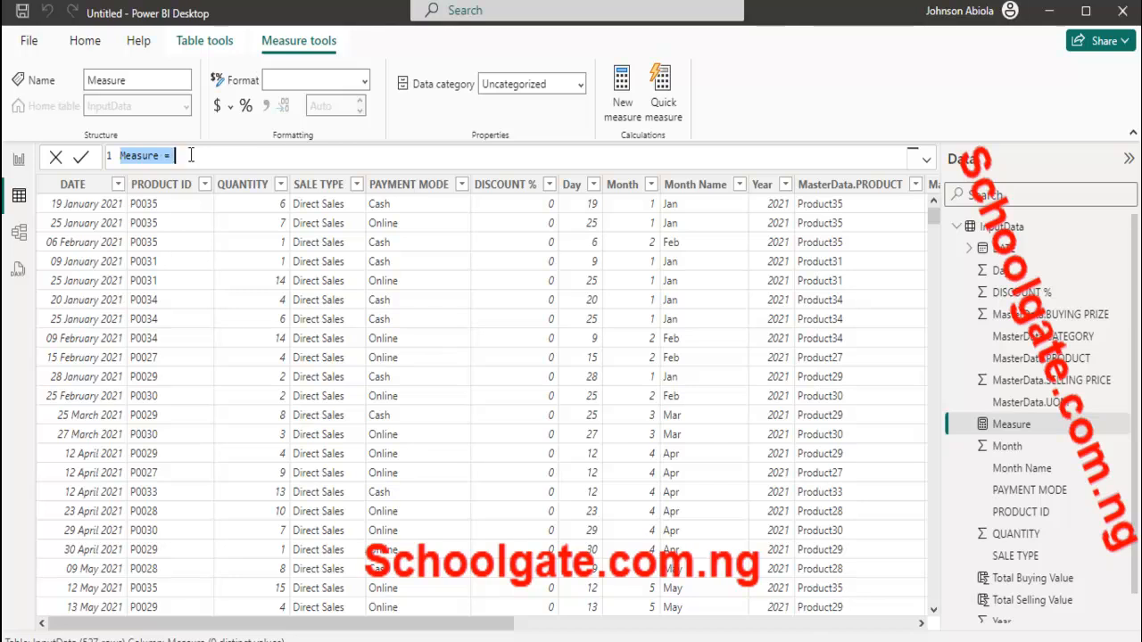
type("Profit")
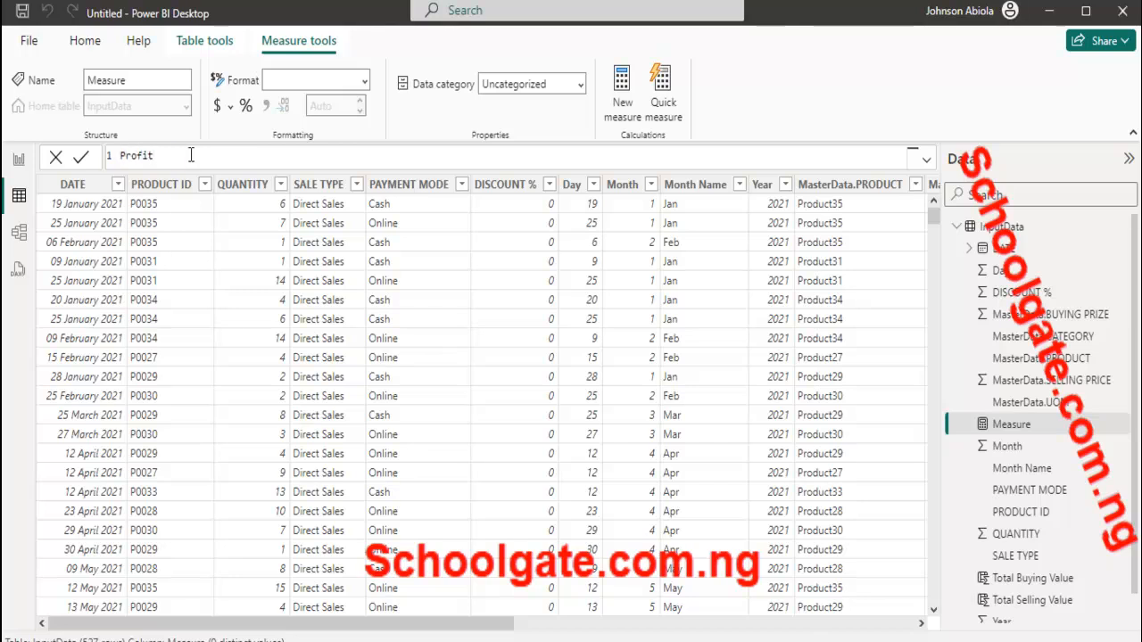
type(" =")
type("inp")
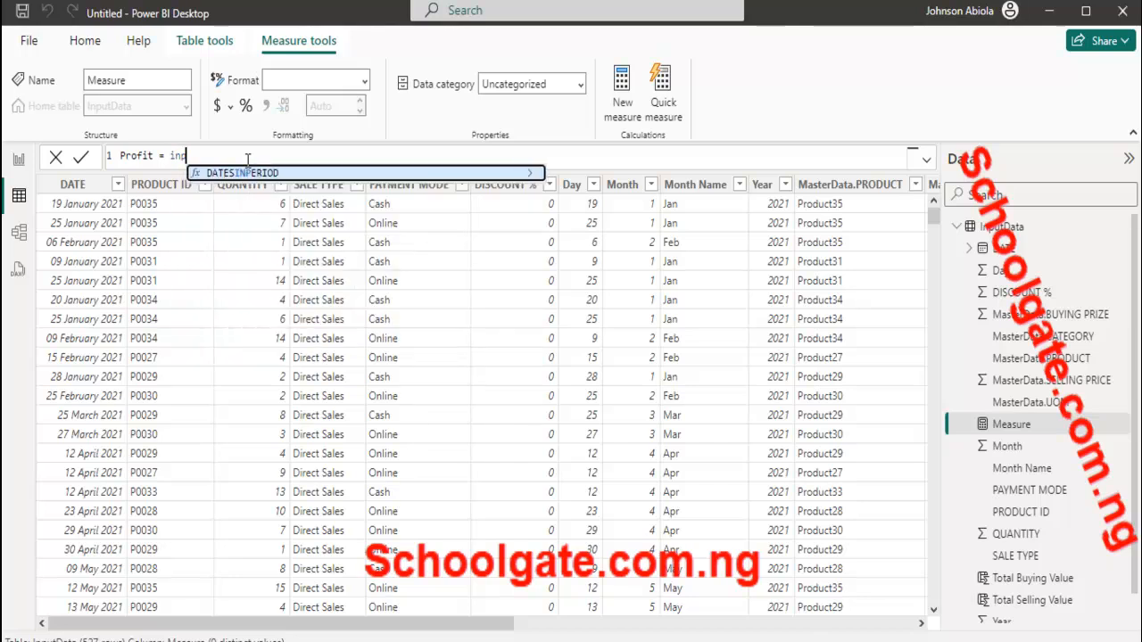
type("ut")
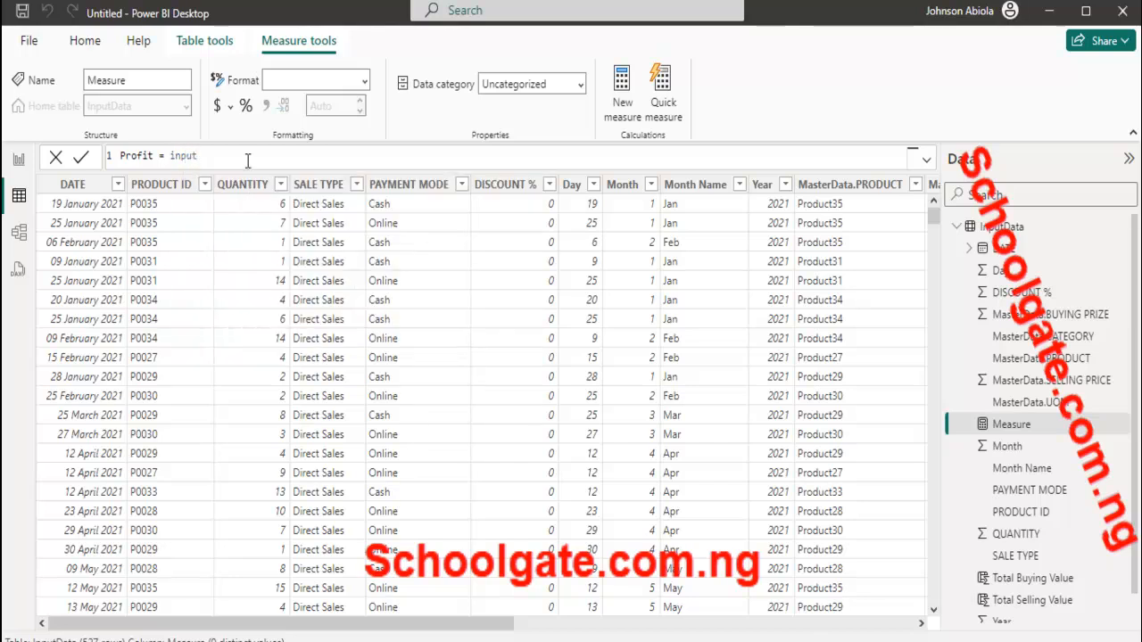
key("BackSpace")
key("BackSpace")
key("BackSpace")
key("BackSpace")
key("BackSpace")
Step: Begin the Profit measure's expression with SUM of InputData[Total Selling Value]
type("sum")
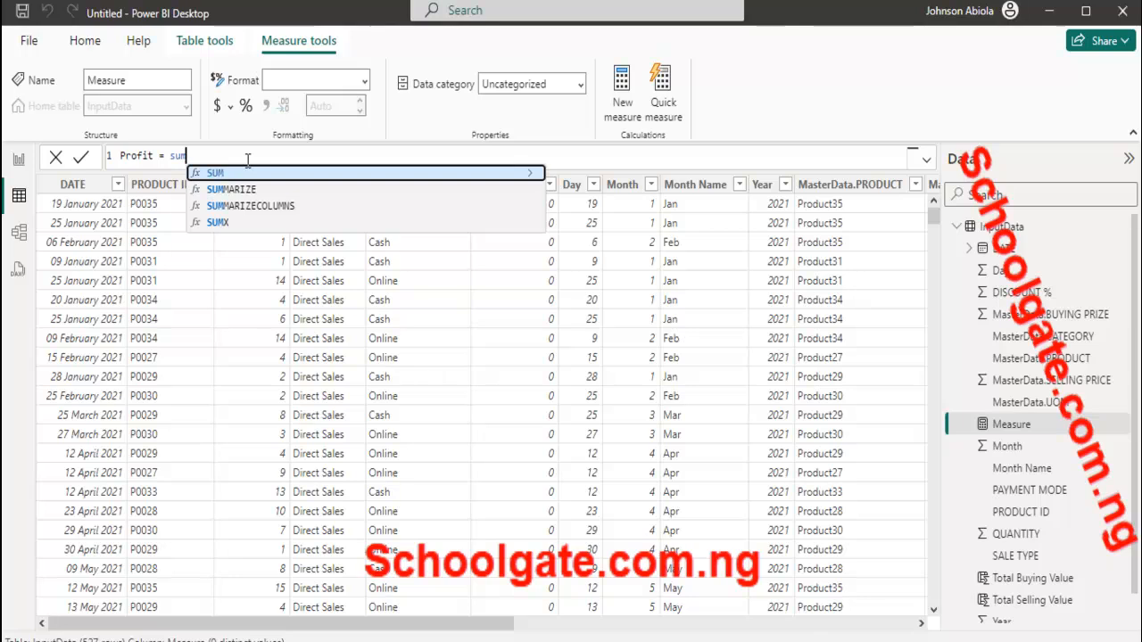
key("Tab")
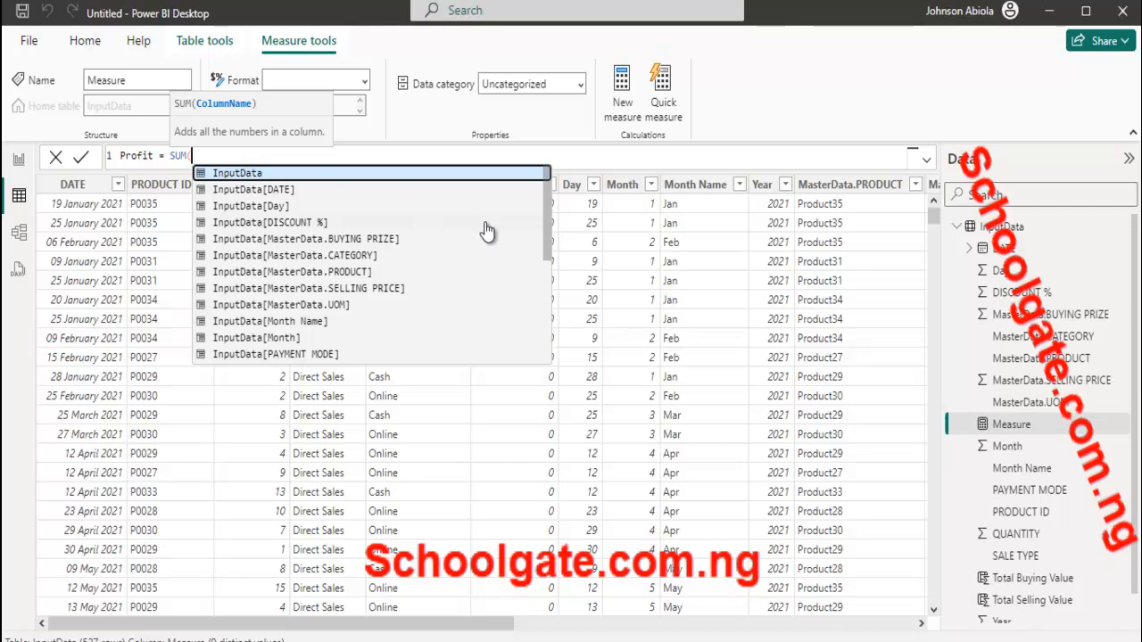
type("input")
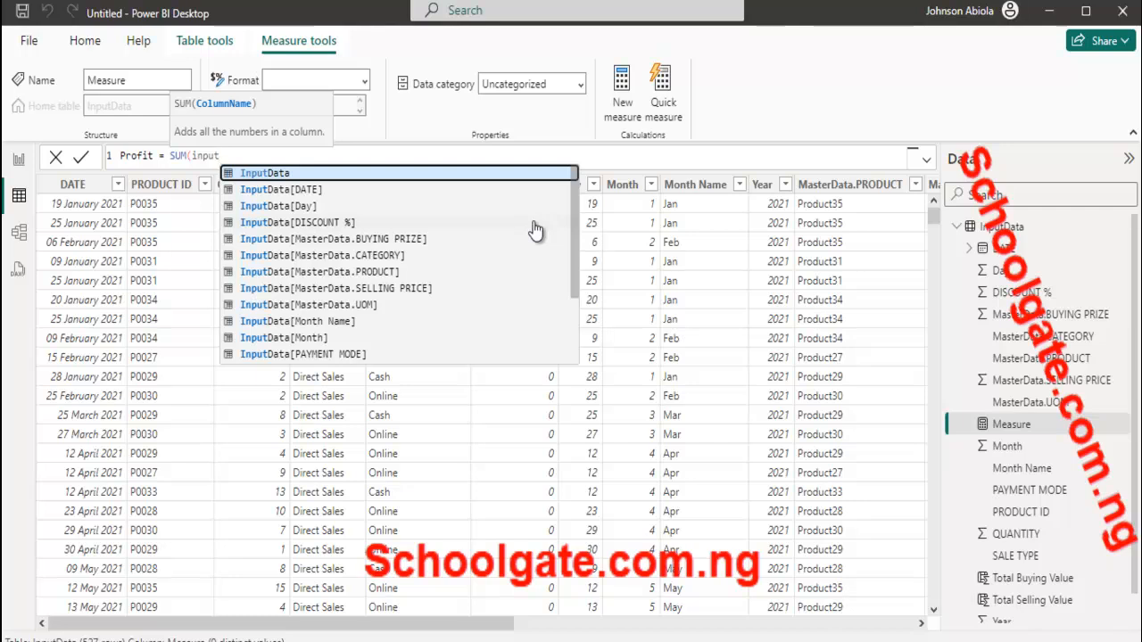
type("data")
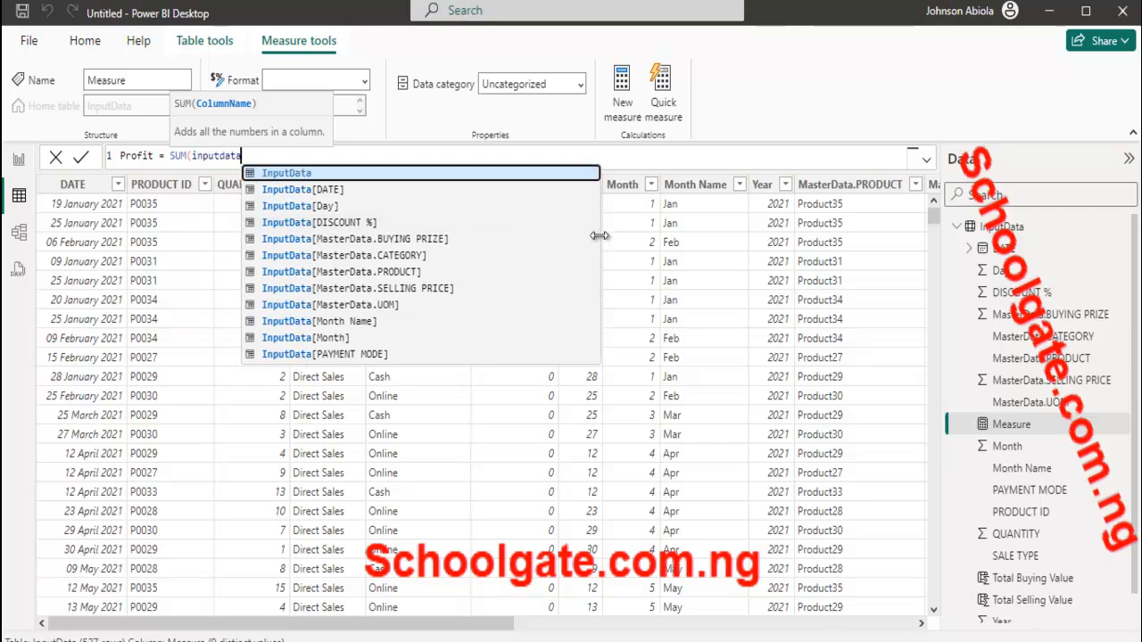
left_click_drag(596, 248, 599, 320)
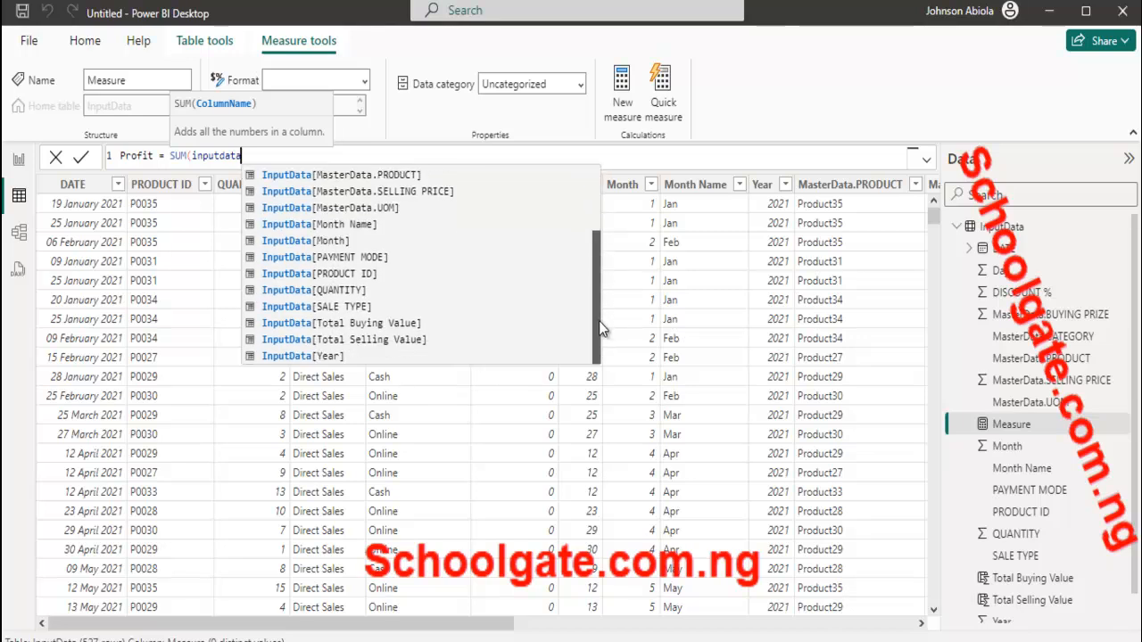
left_click(381, 348)
type(")-")
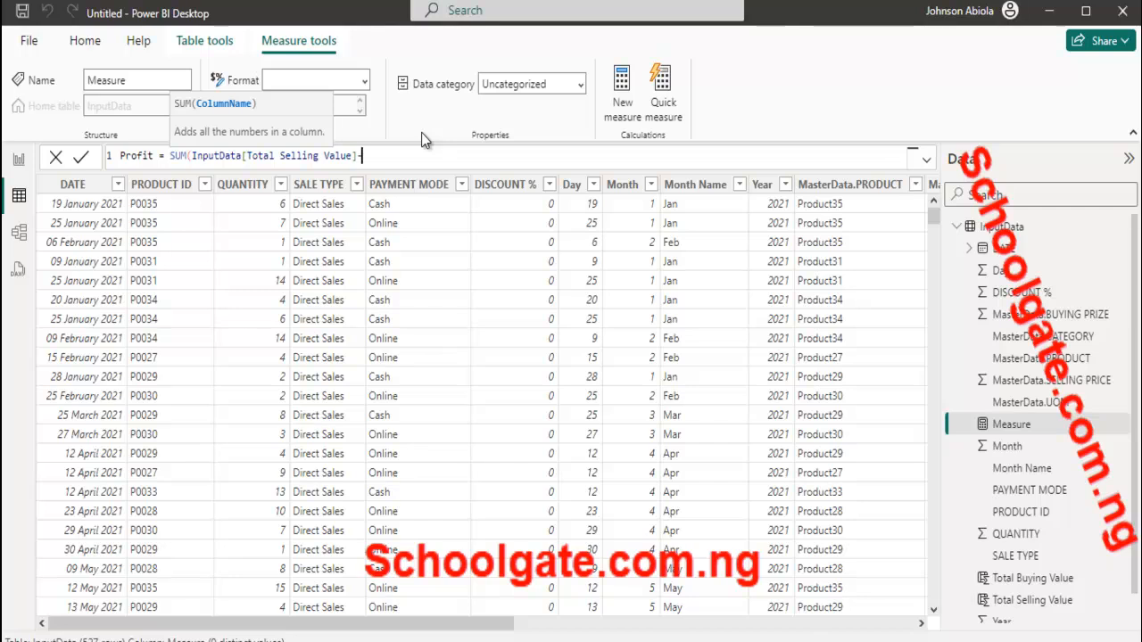
type("in")
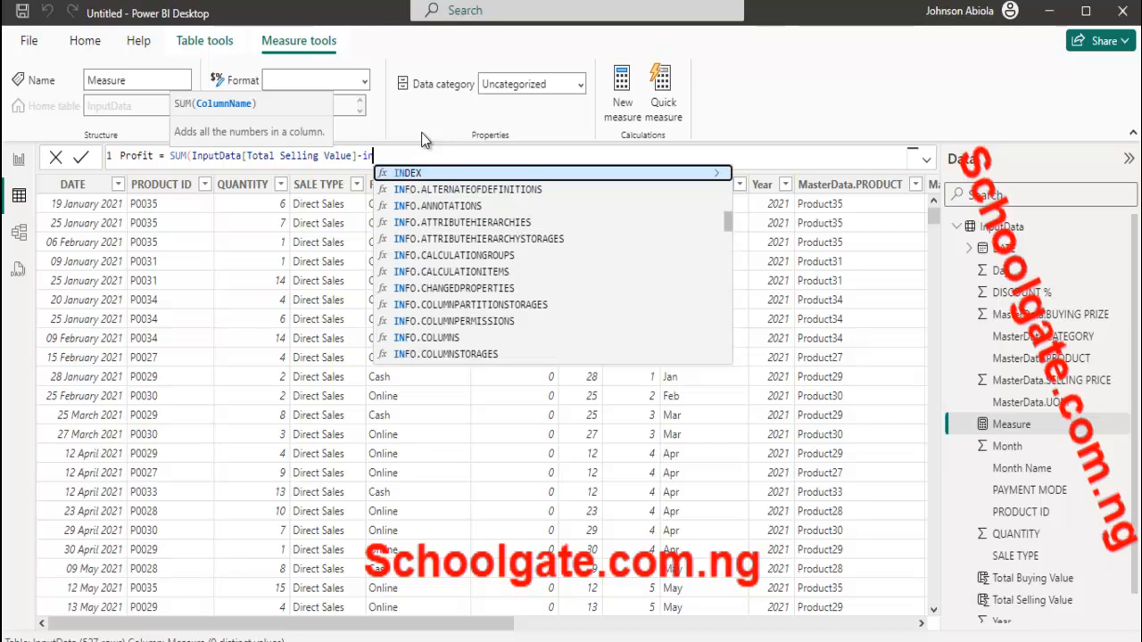
type("pu")
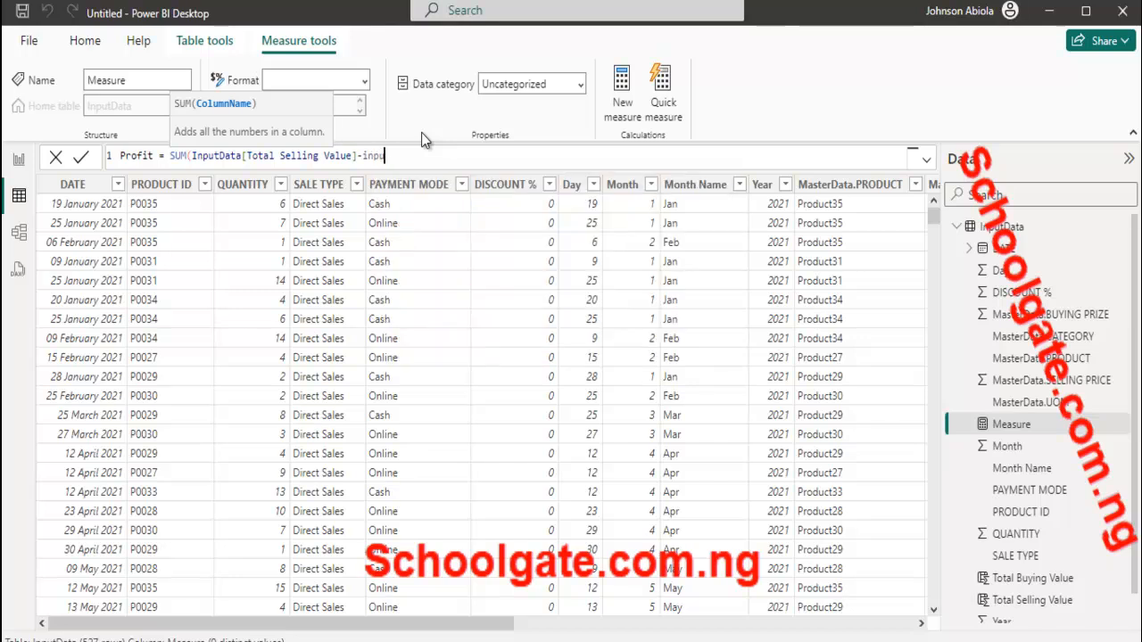
key("BackSpace")
key("BackSpace")
key("BackSpace")
key("BackSpace")
key("BackSpace")
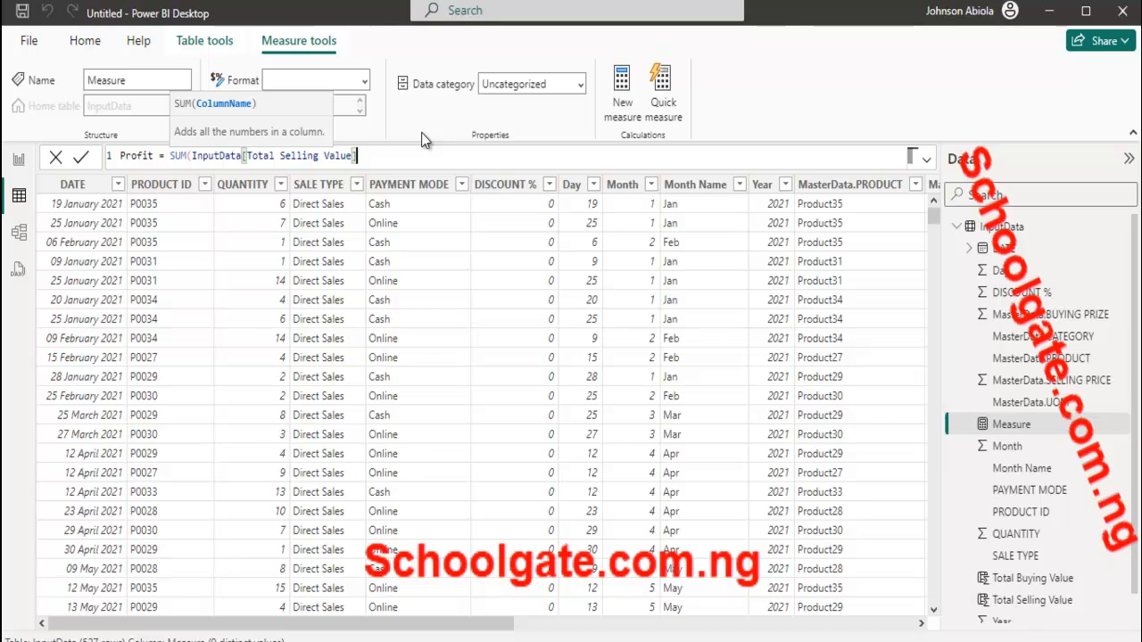
type(")")
key("BackSpace")
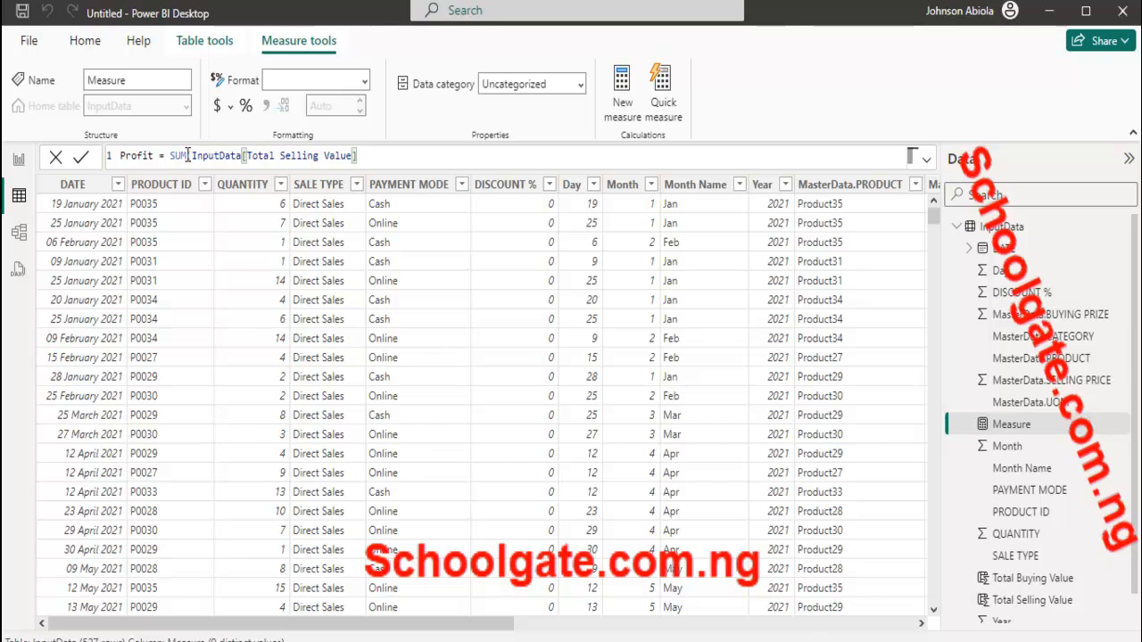
Step: Close the first SUM, subtract SUM(InputData[MasterData.BUYING PRIZE]) and commit the Profit measure
type(")-sum")
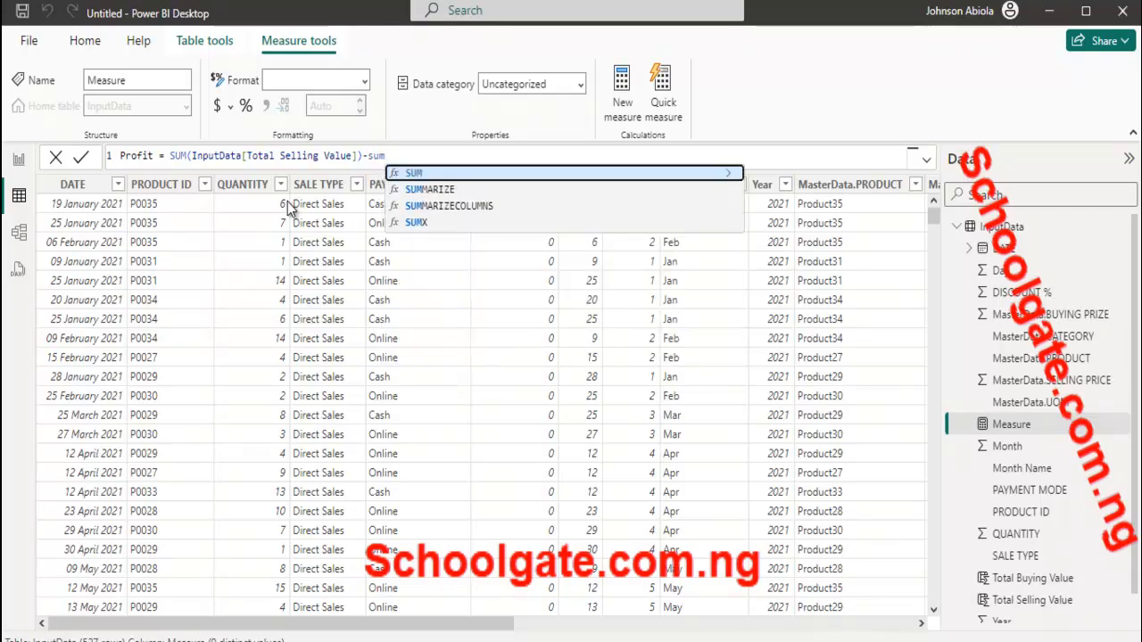
key("Tab")
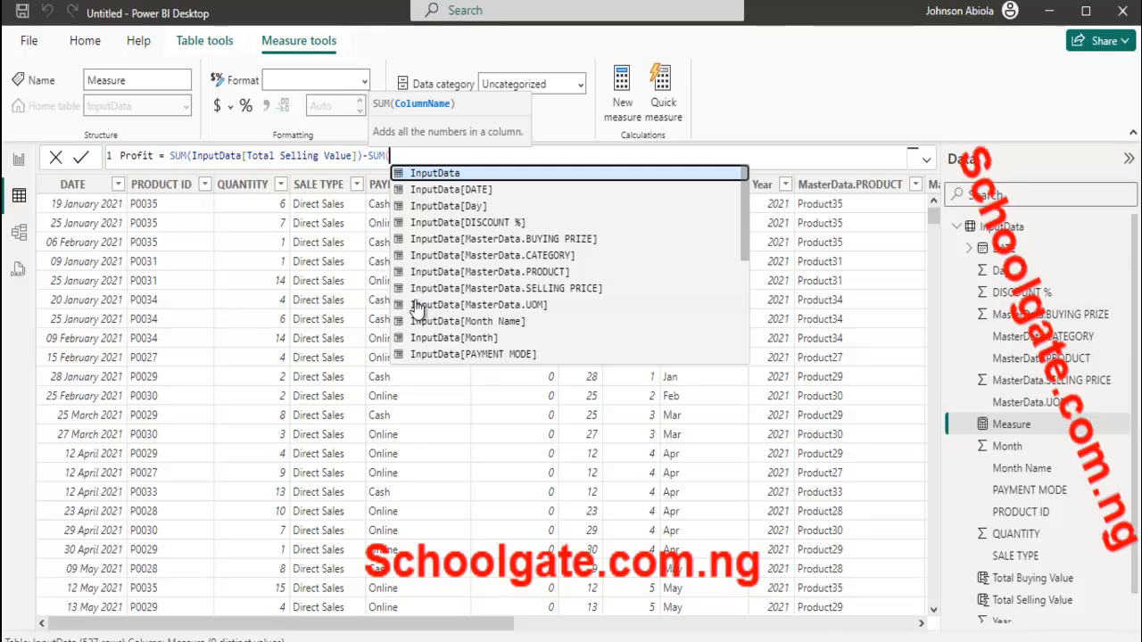
type("inputdata")
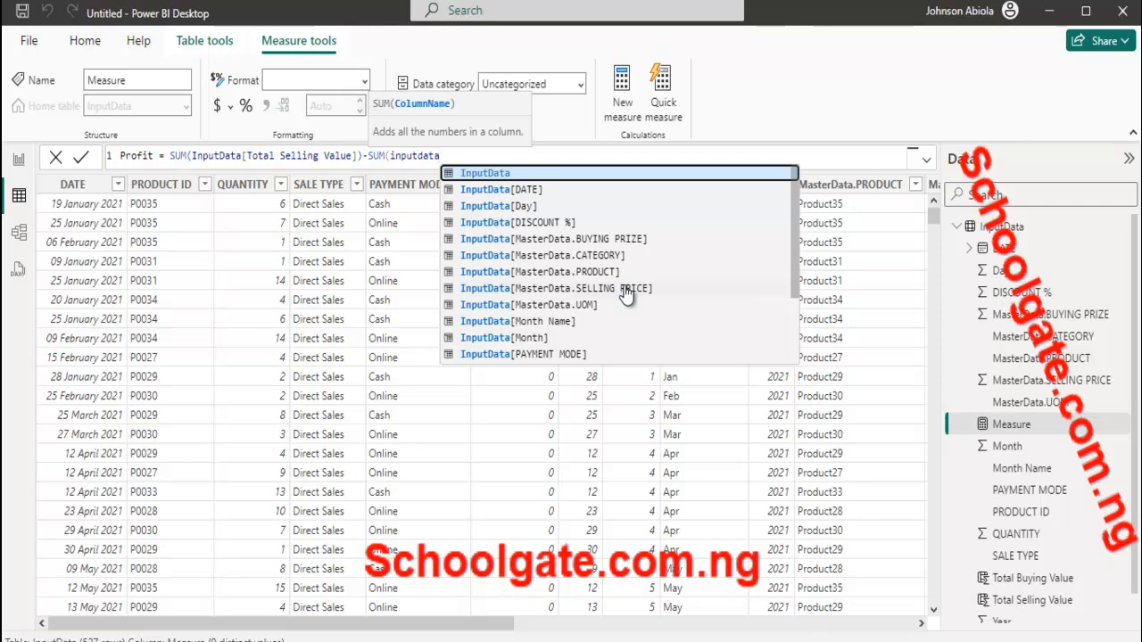
double_click(620, 240)
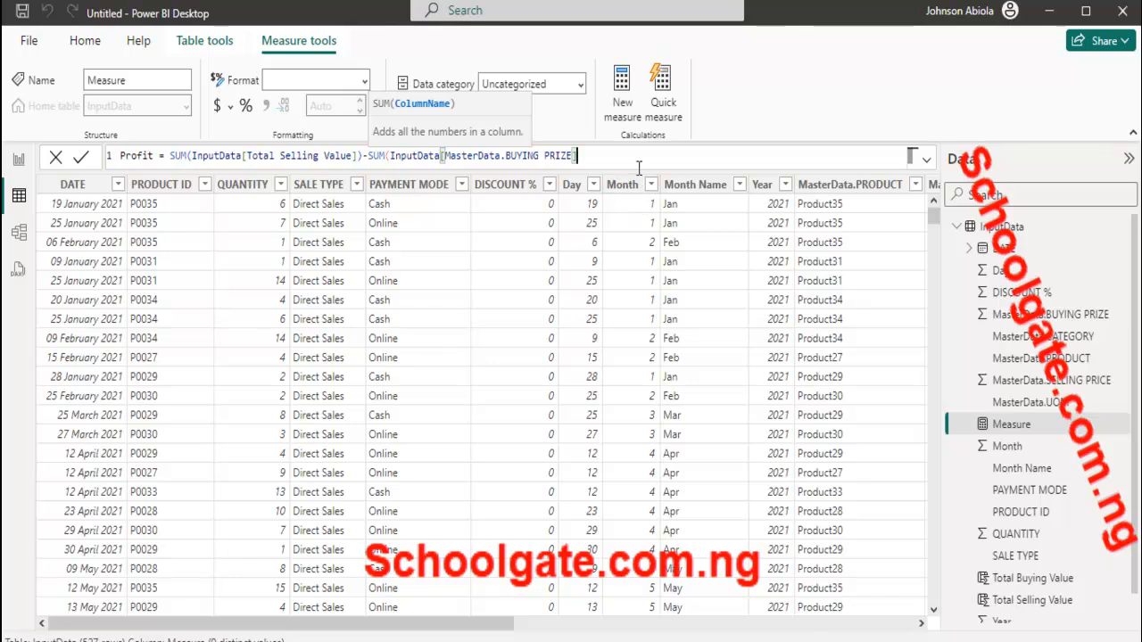
type(")")
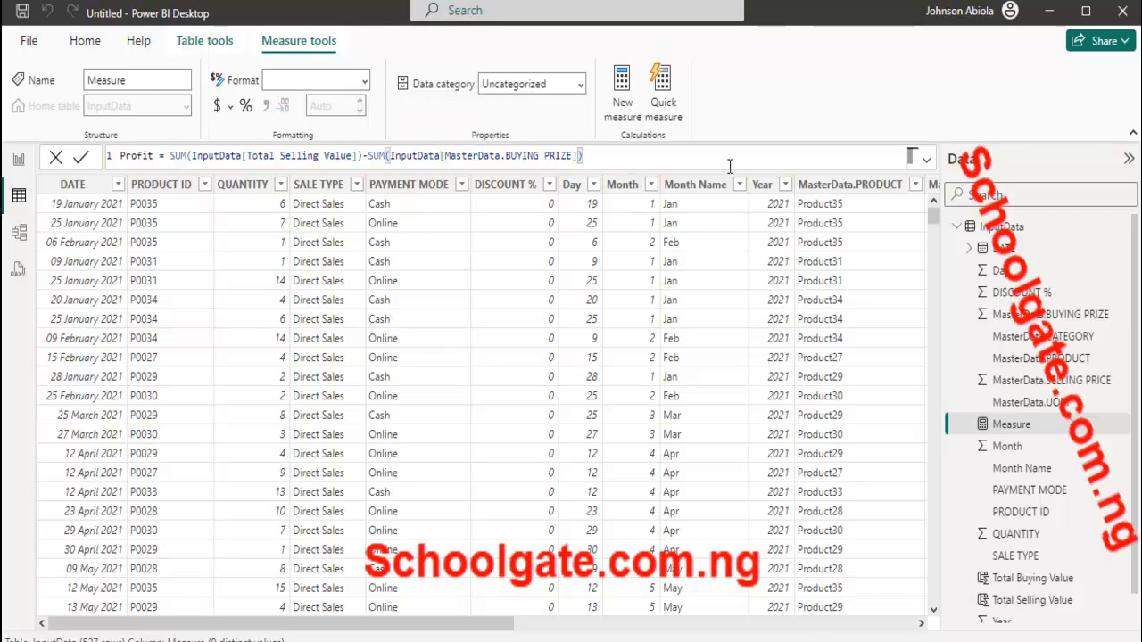
key("Return")
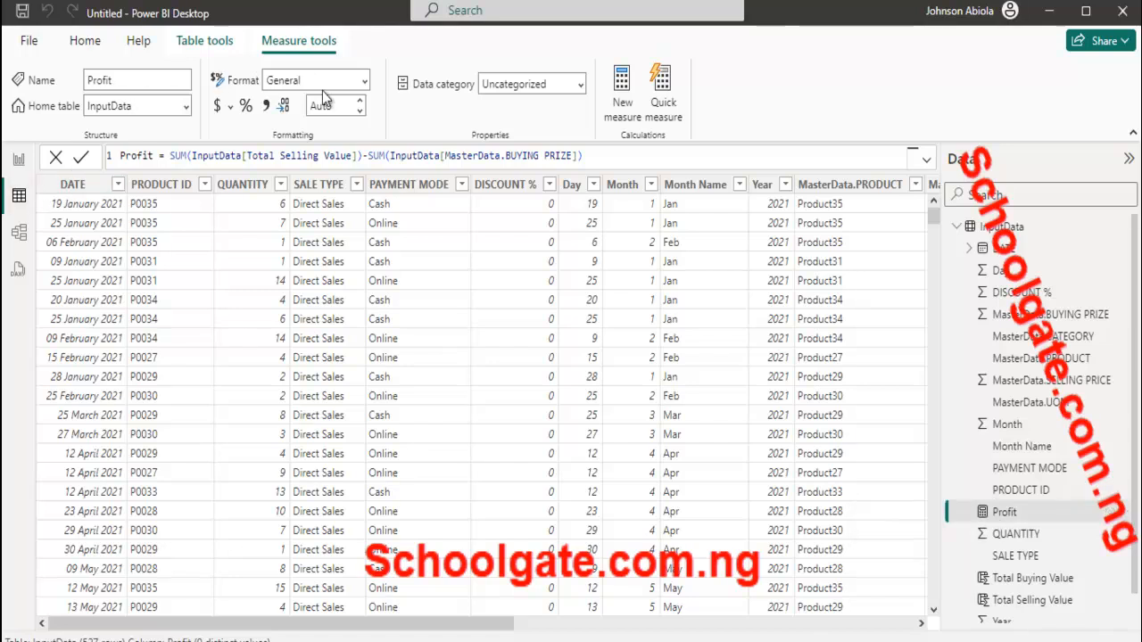
Step: Switch to the Notepad note and write "Profit % = profit/Total Buying Value" beneath task 4
left_click(1013, 230)
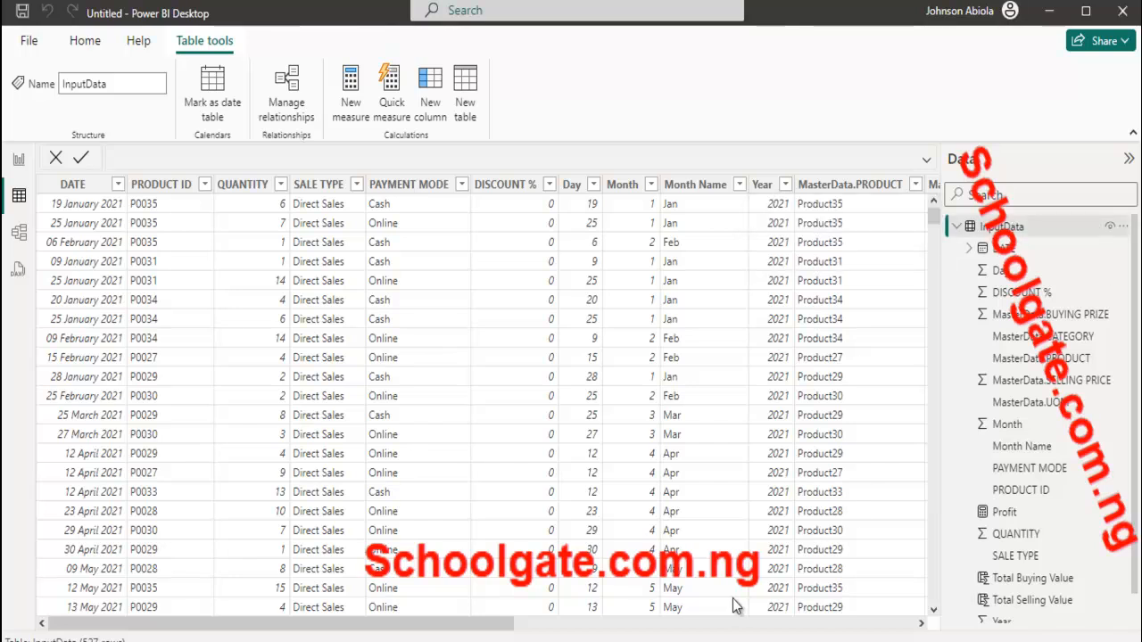
key("alt+Tab")
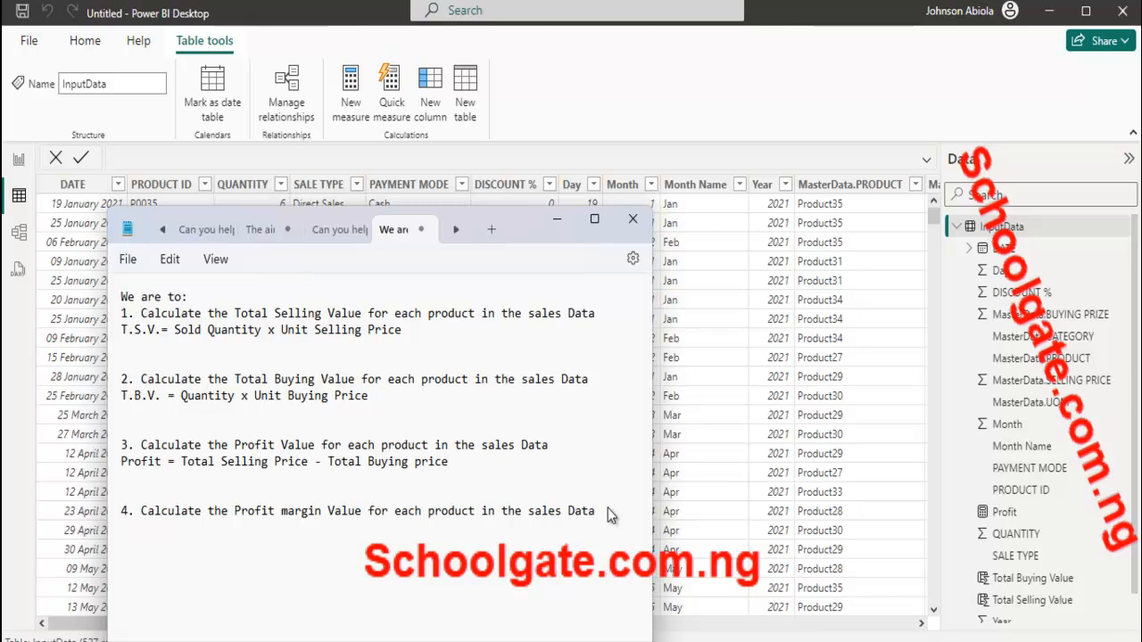
type("Profit % = profit/")
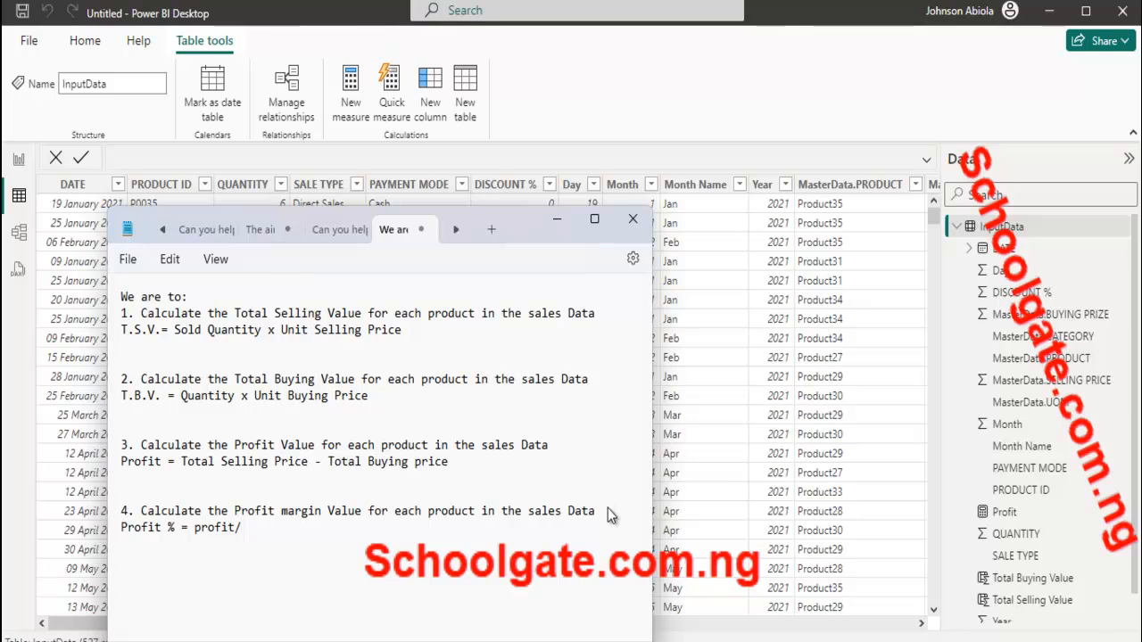
type("Total")
type("Buying Valie")
key("BackSpace")
key("BackSpace")
type("ue")
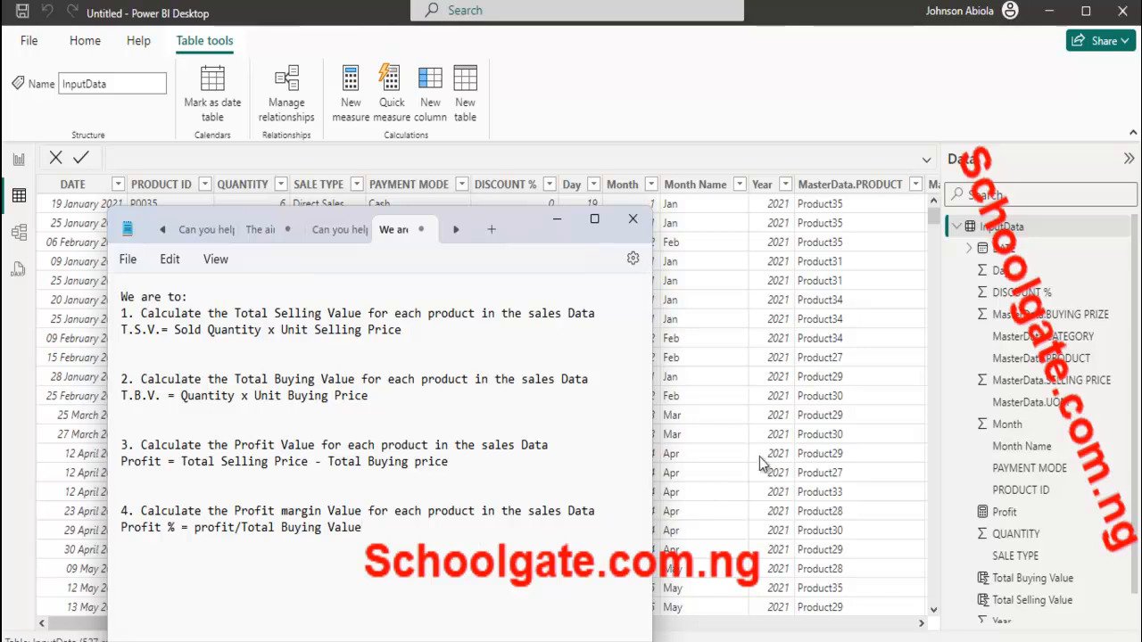
Step: Return to Power BI, add a new measure to the InputData table and begin its formula with "Profit % = [Profit]"
left_click(1039, 230)
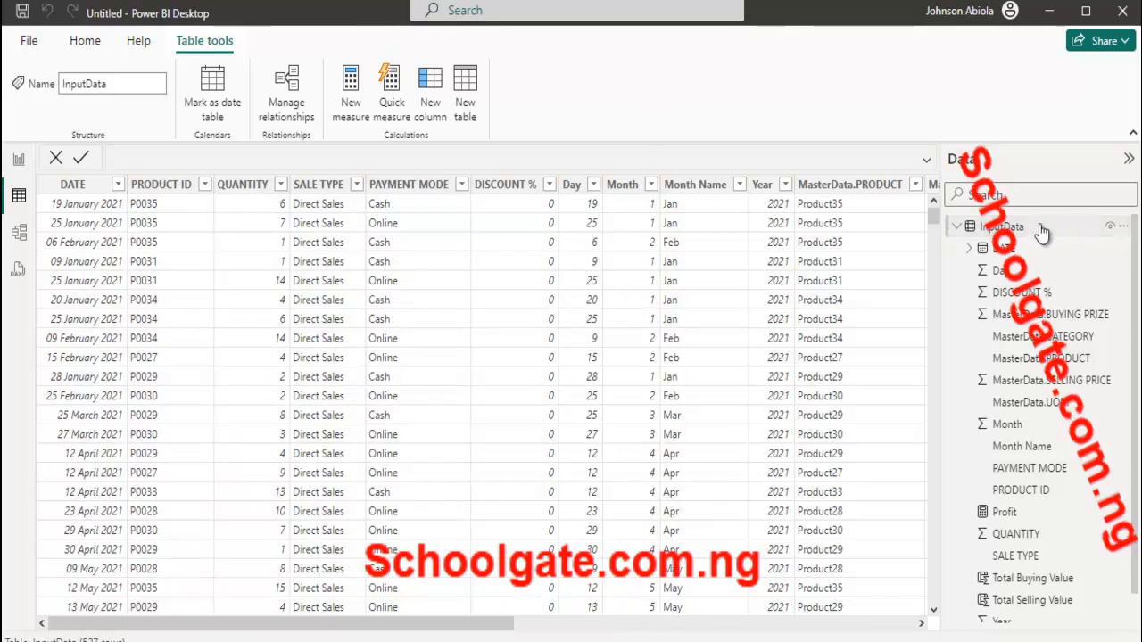
left_click(351, 84)
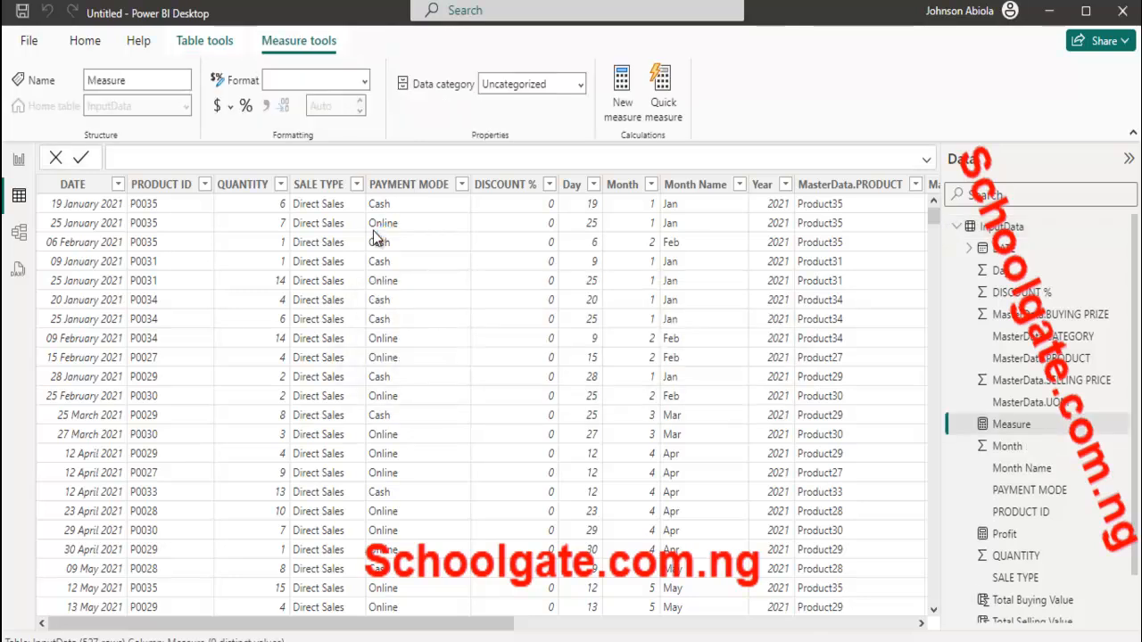
type("Profit % = profi")
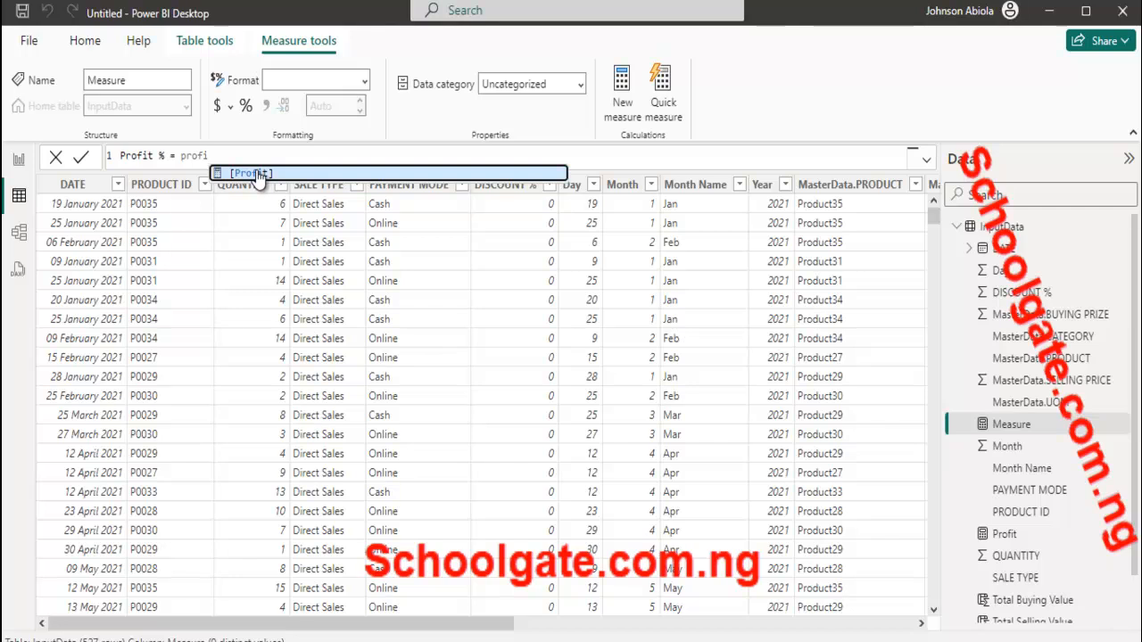
left_click(258, 176)
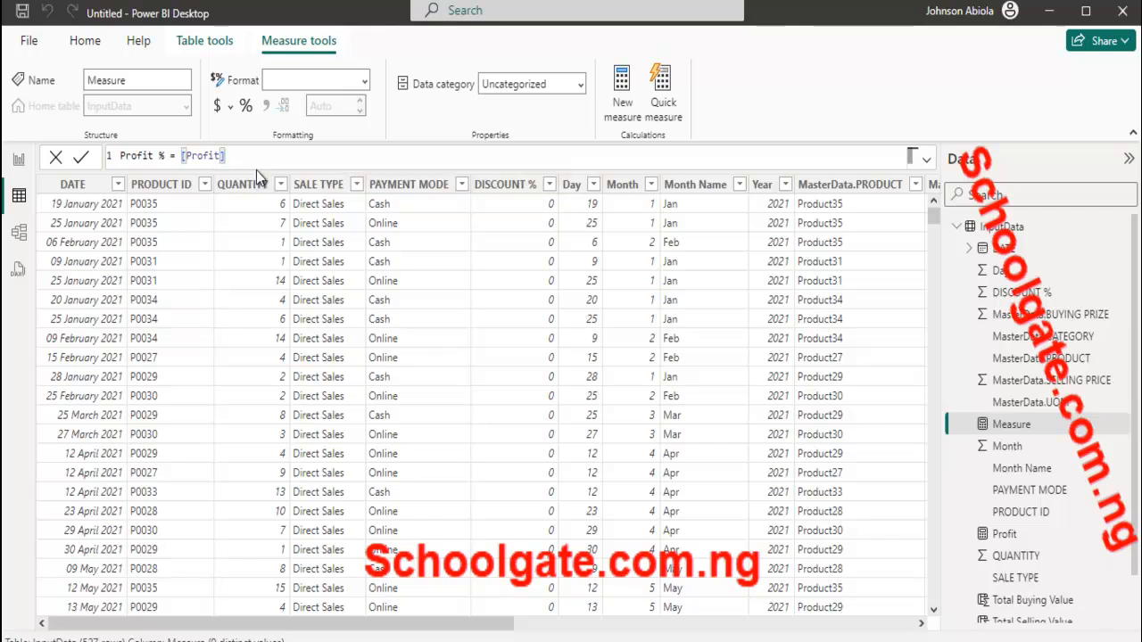
type("/")
type("in")
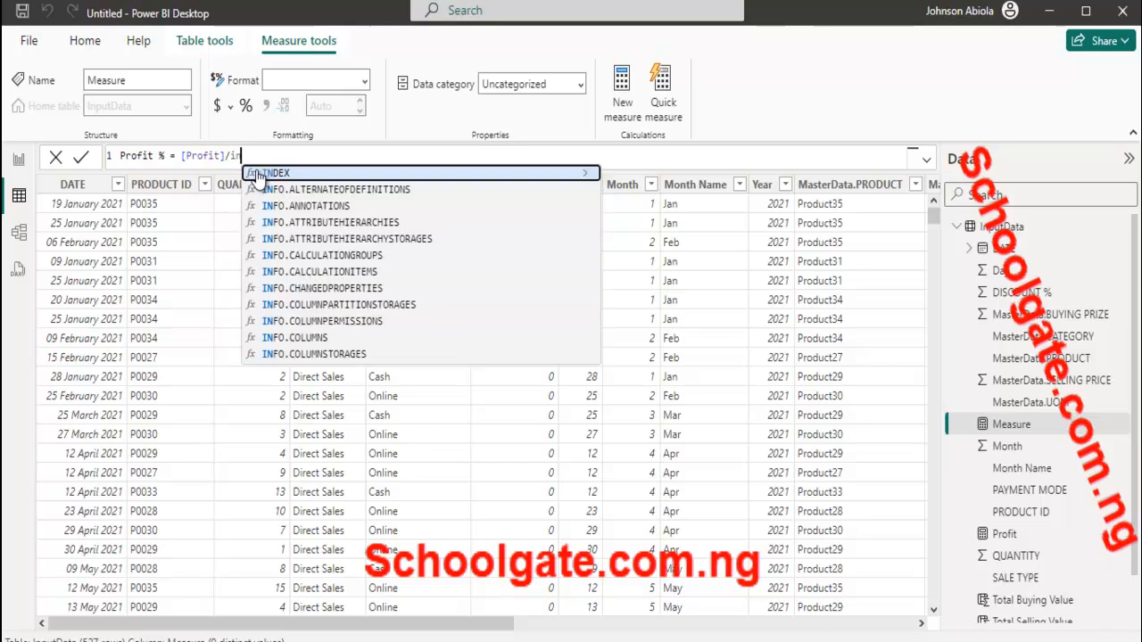
key("BackSpace")
key("BackSpace")
key("BackSpace")
Step: Divide [Profit] by a SUM function and start its column reference to InputData
type("/sum")
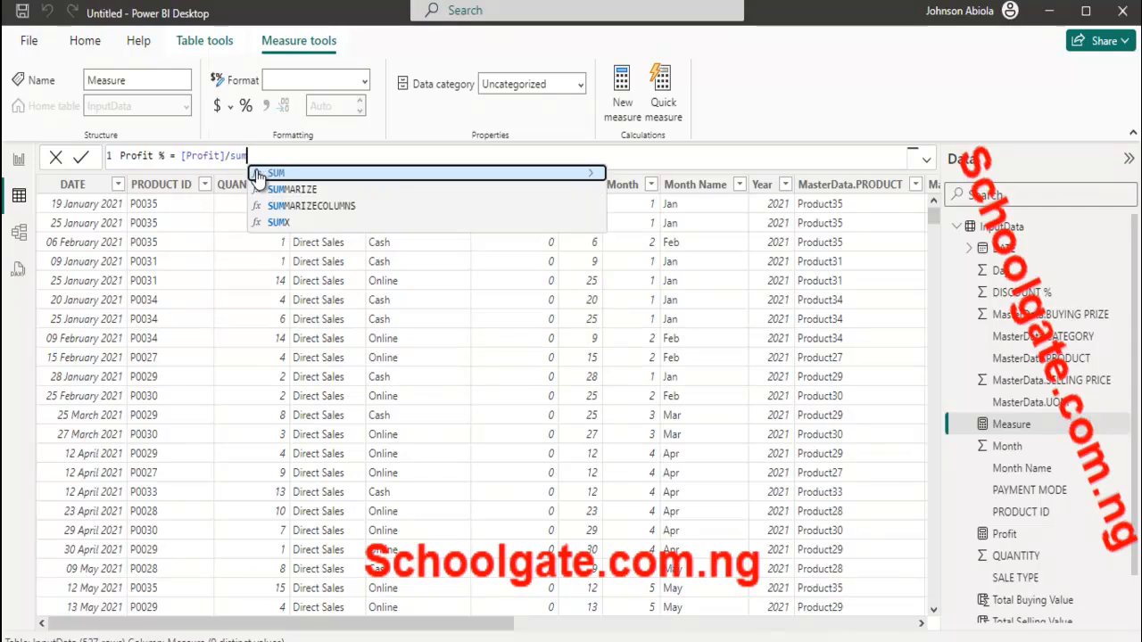
left_click(257, 174)
type("inpu")
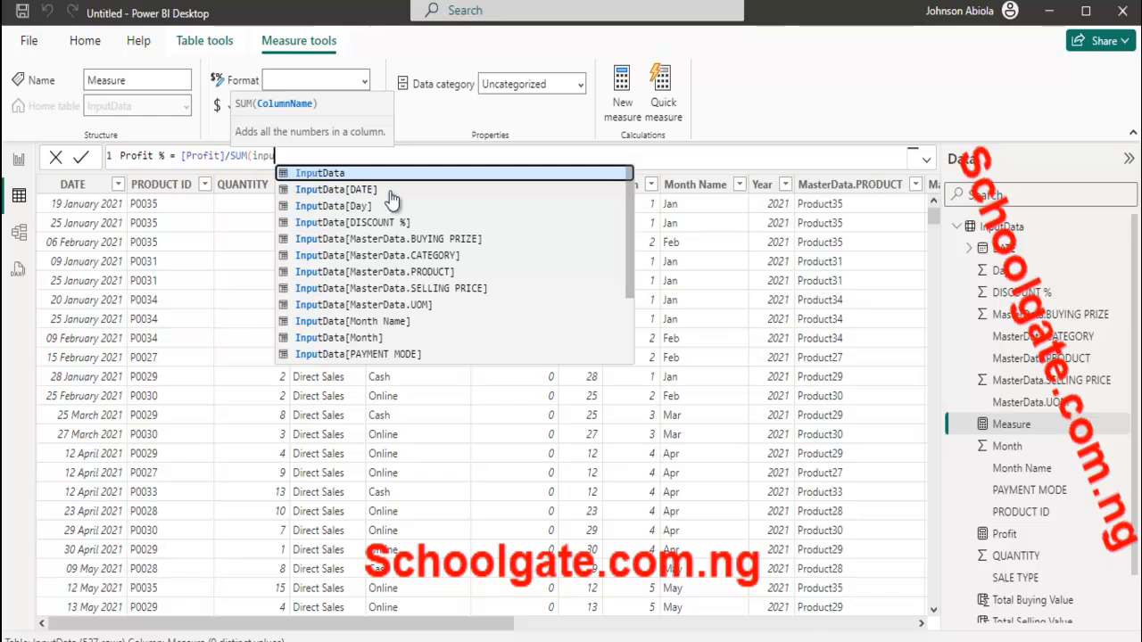
double_click(464, 248)
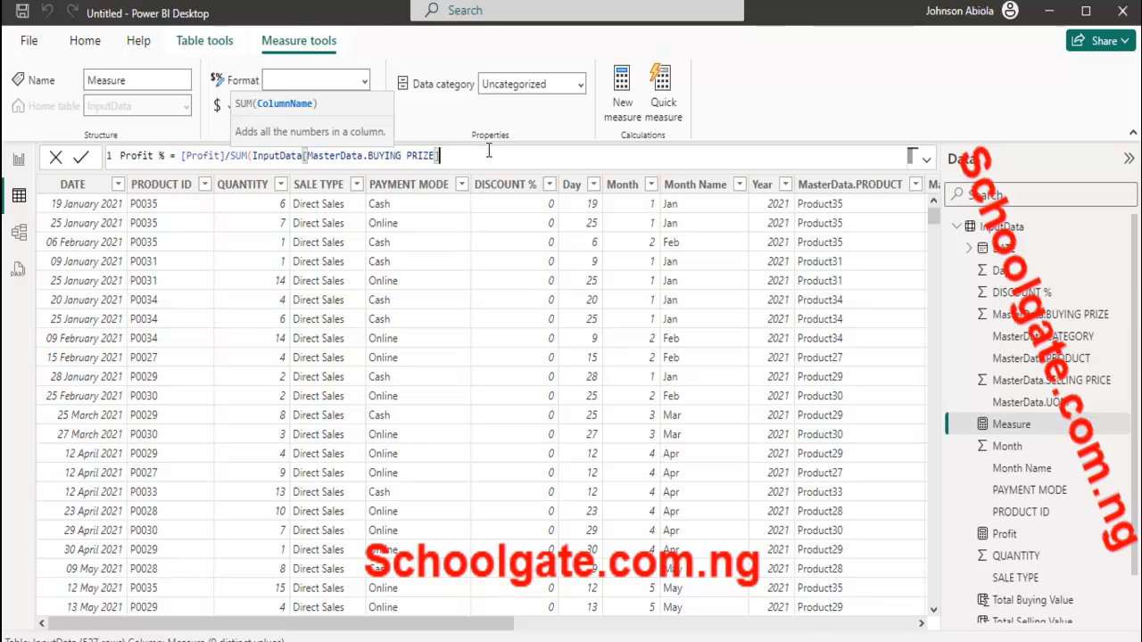
key("BackSpace")
key("BackSpace")
key("BackSpace")
key("BackSpace")
key("BackSpace")
key("BackSpace")
key("BackSpace")
key("BackSpace")
key("BackSpace")
key("BackSpace")
key("BackSpace")
key("BackSpace")
key("BackSpace")
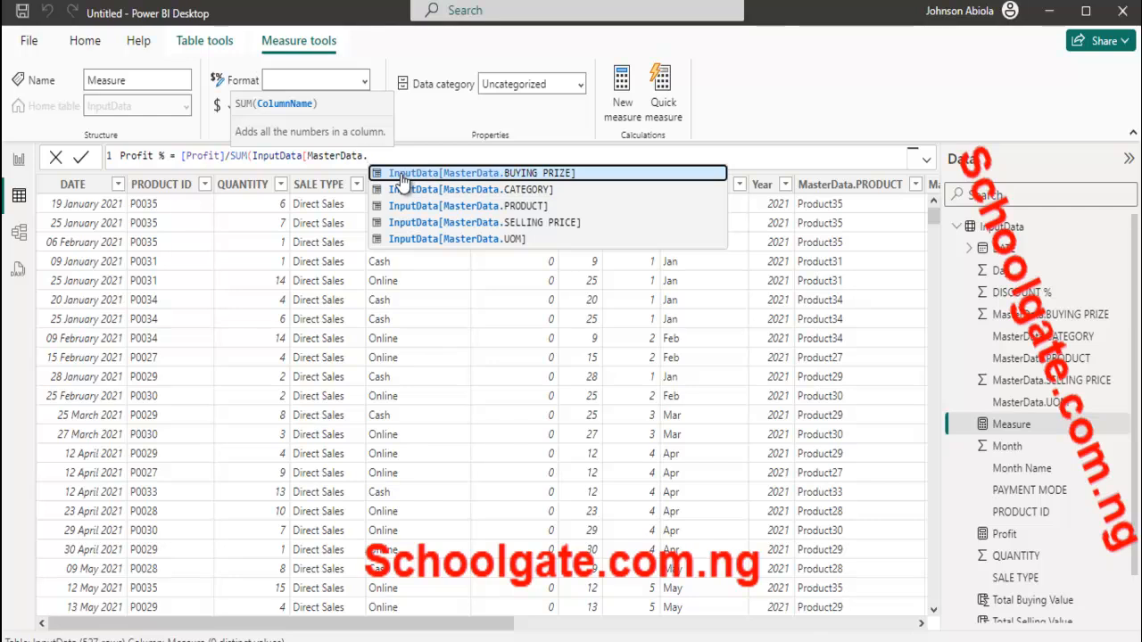
key("BackSpace")
key("BackSpace")
key("BackSpace")
key("BackSpace")
key("BackSpace")
key("BackSpace")
key("BackSpace")
key("BackSpace")
key("BackSpace")
key("BackSpace")
key("BackSpace")
key("BackSpace")
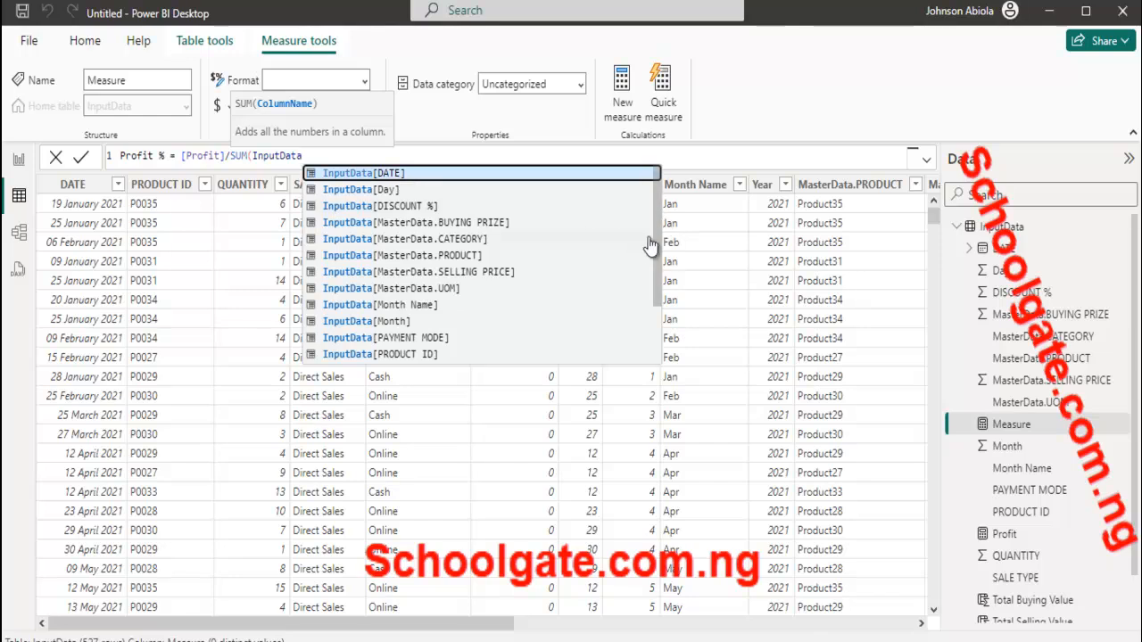
Step: Use InputData[Total Buying Value] as the SUM column, close the function and commit the Profit % measure
left_click_drag(657, 251, 675, 323)
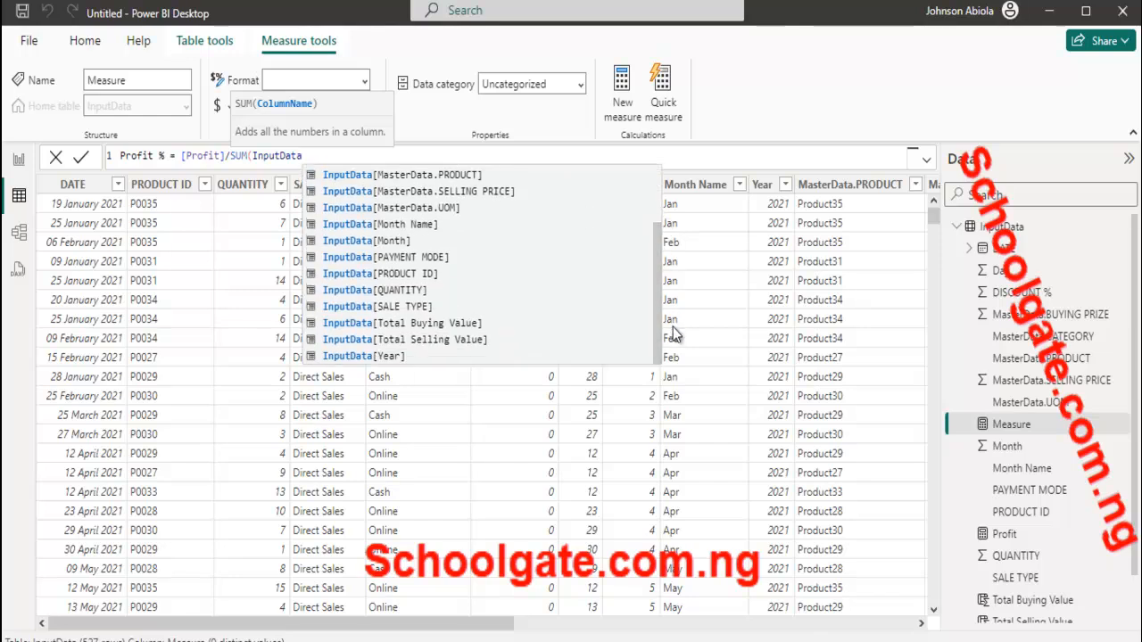
left_click(455, 324)
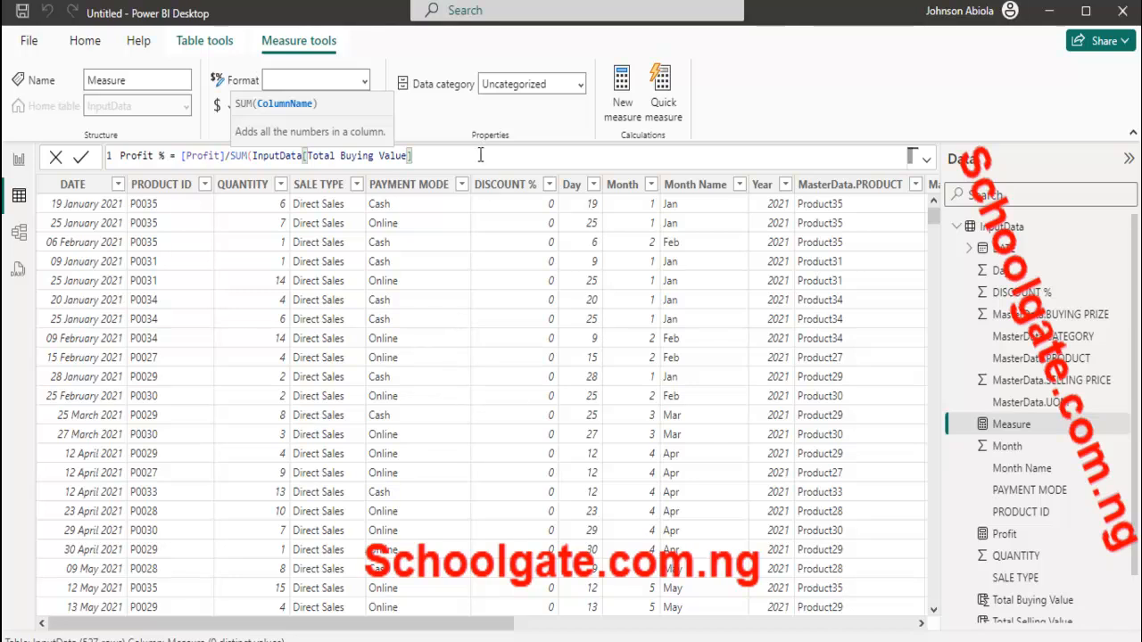
type(")")
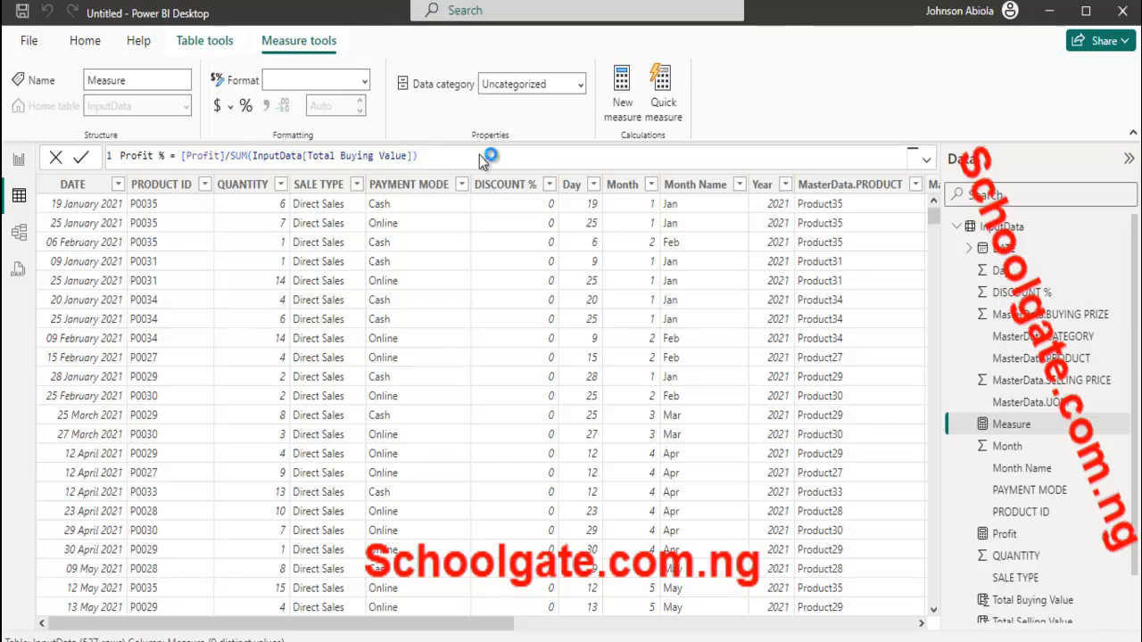
key("Return")
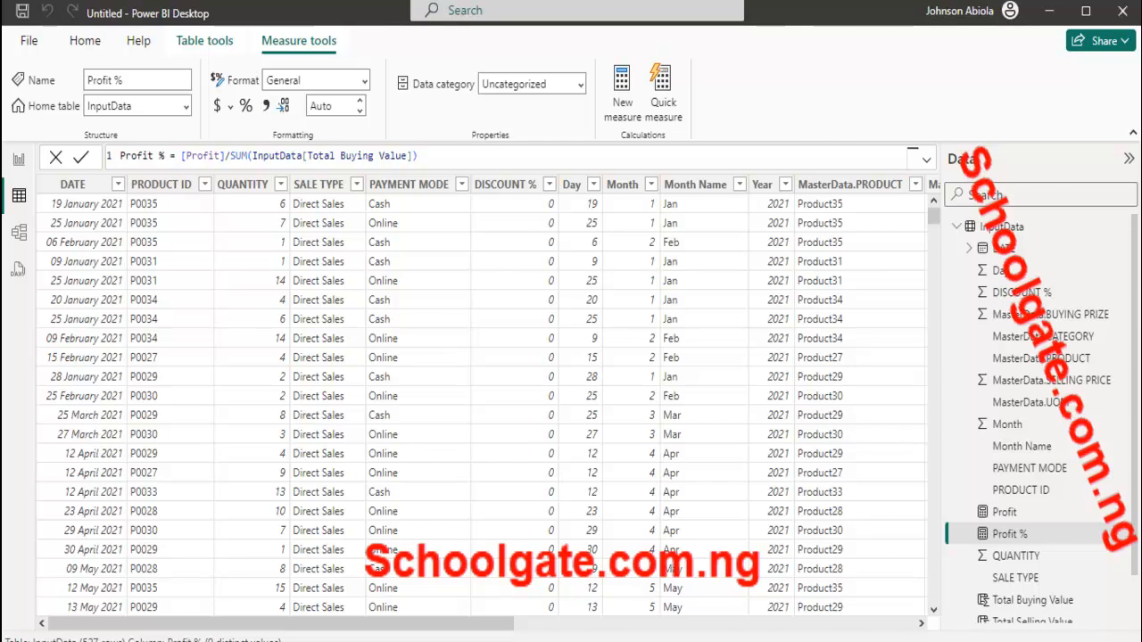
Step: Switch from the data table to the blank report page
left_click_drag(480, 631, 44, 596)
left_click(16, 163)
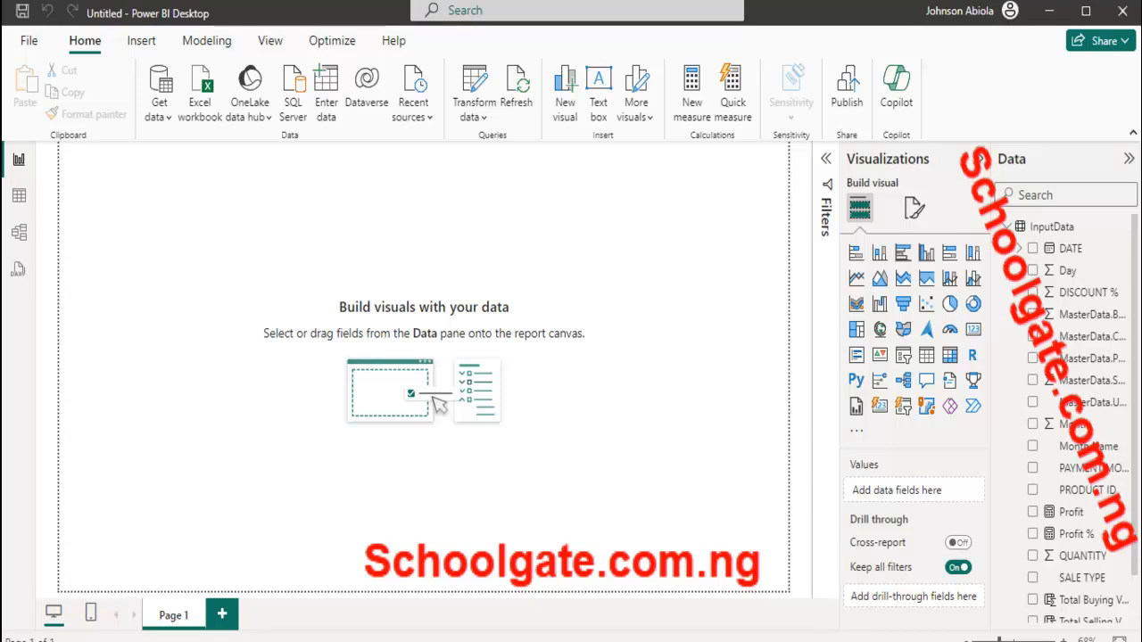
Step: Check the four profit calculation formulas in the Notepad notes, then return to the blank report page
mouse_move(843, 624)
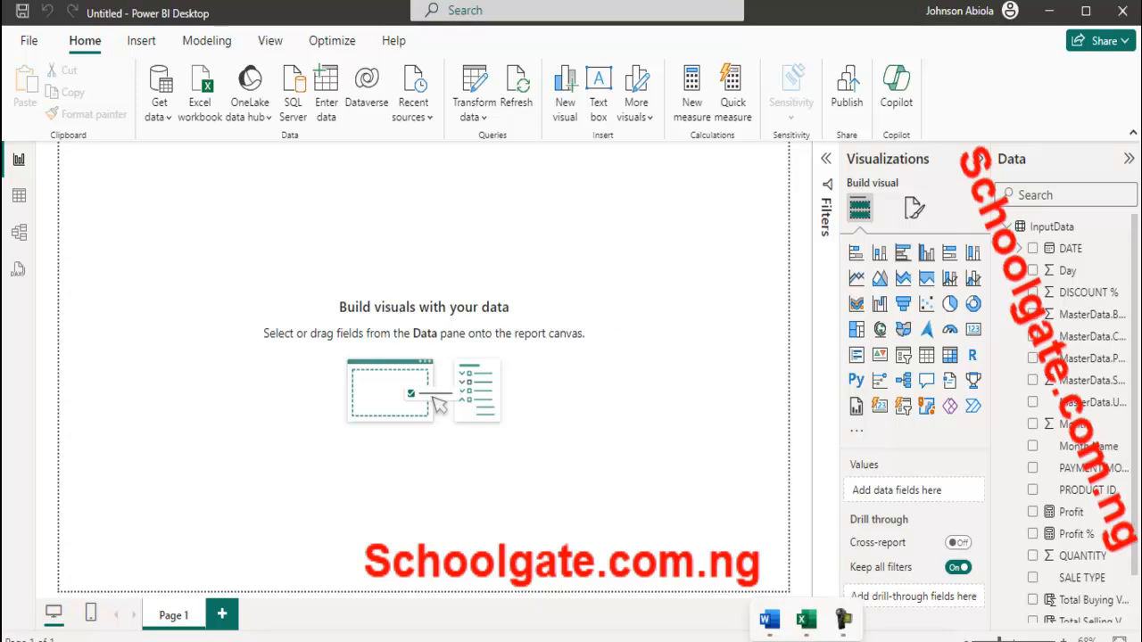
left_click(844, 621)
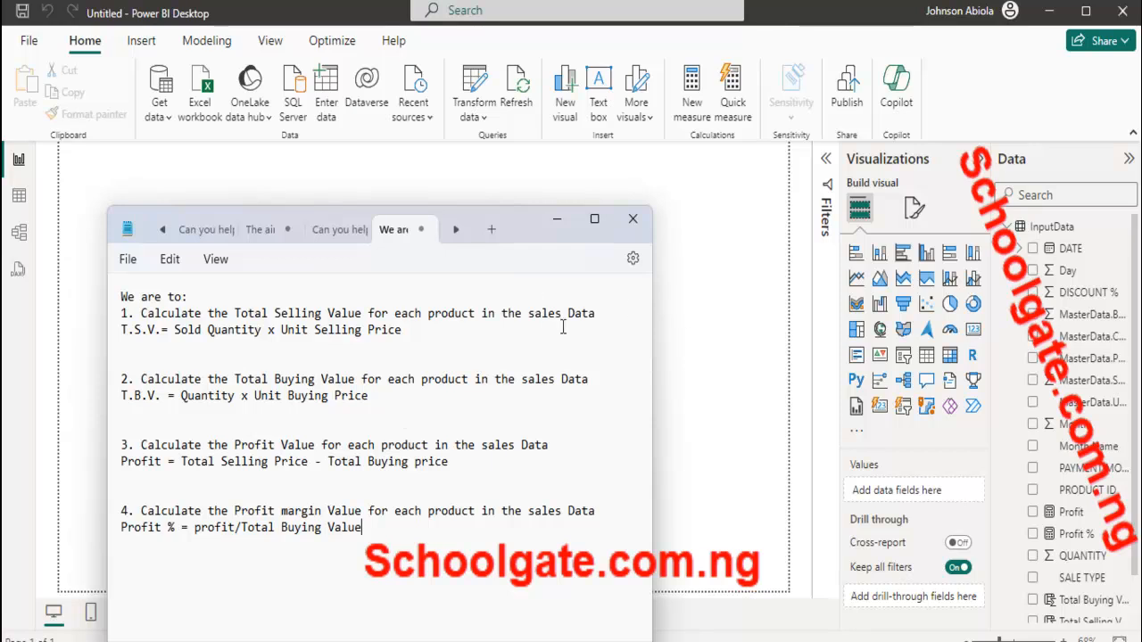
left_click(705, 393)
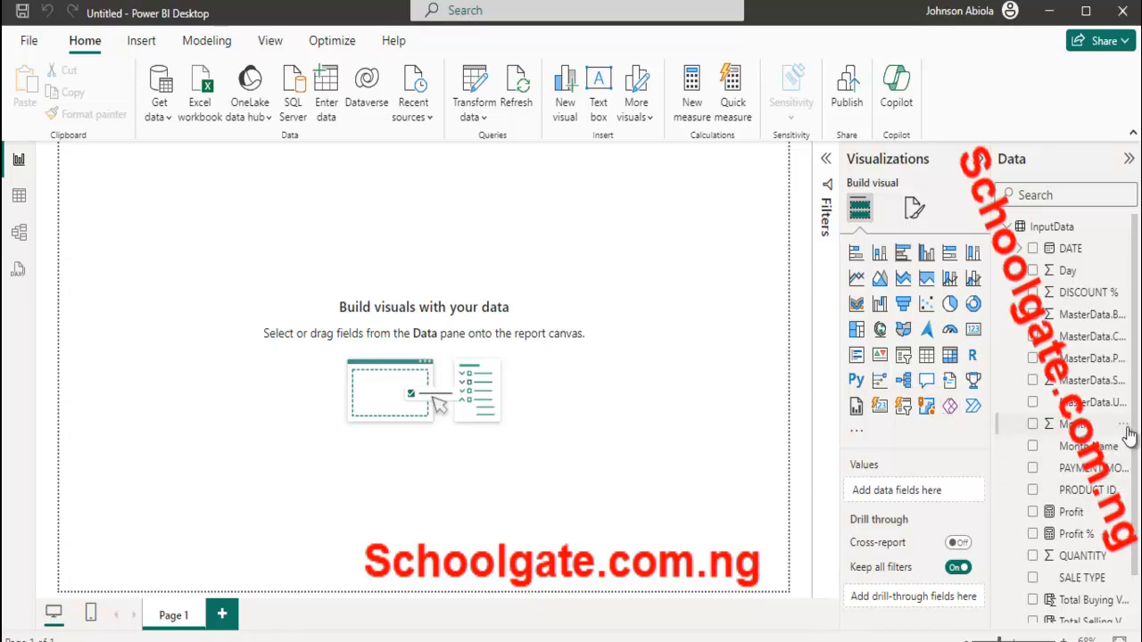
Step: Add the Profit measure to the report page as a card visual and shrink the card
scroll(1128, 435, "down", 1)
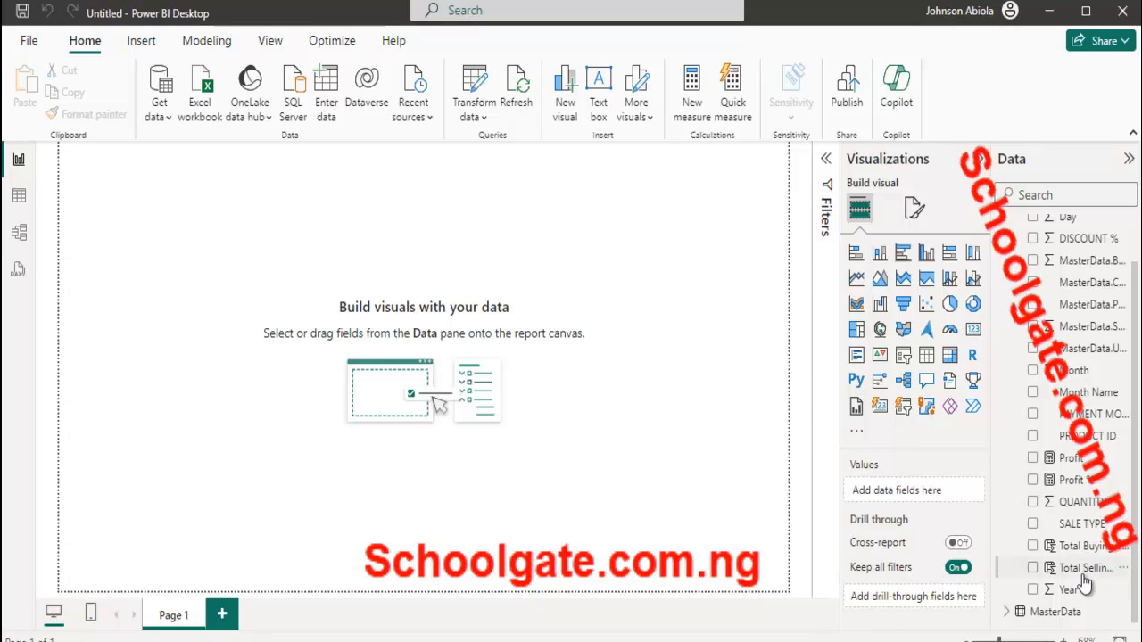
left_click(1032, 458)
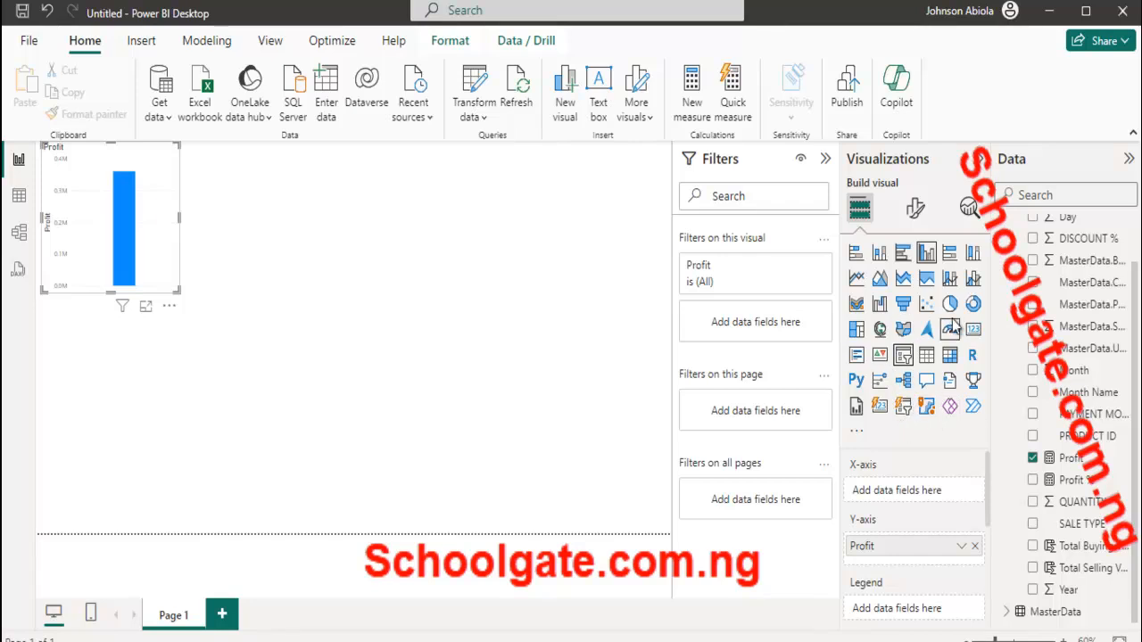
left_click(916, 209)
left_click(859, 208)
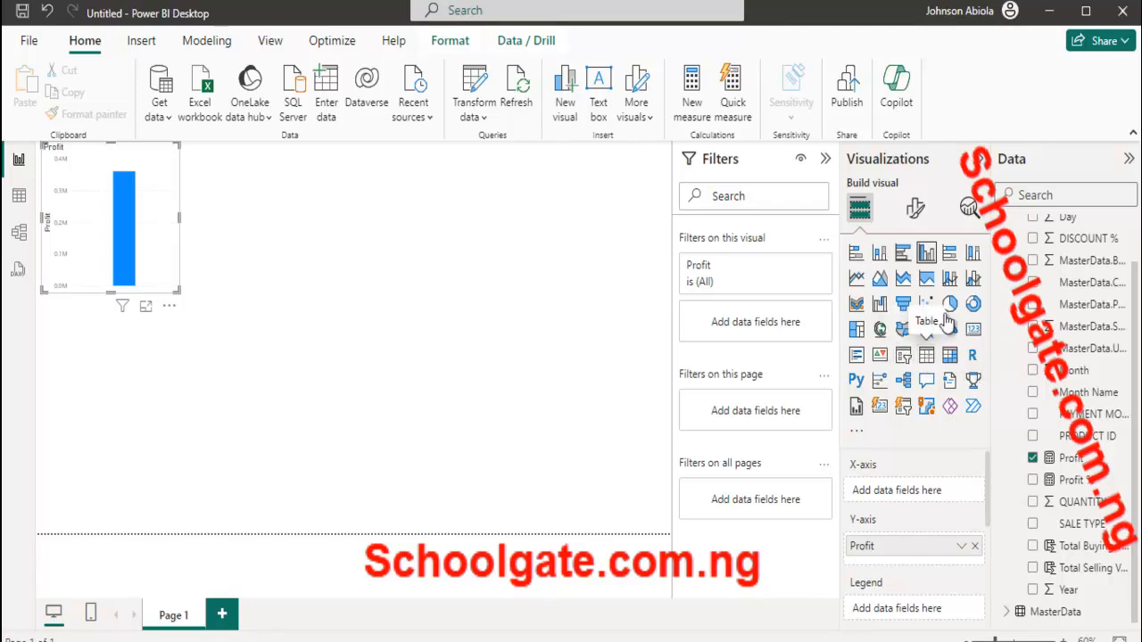
left_click(973, 330)
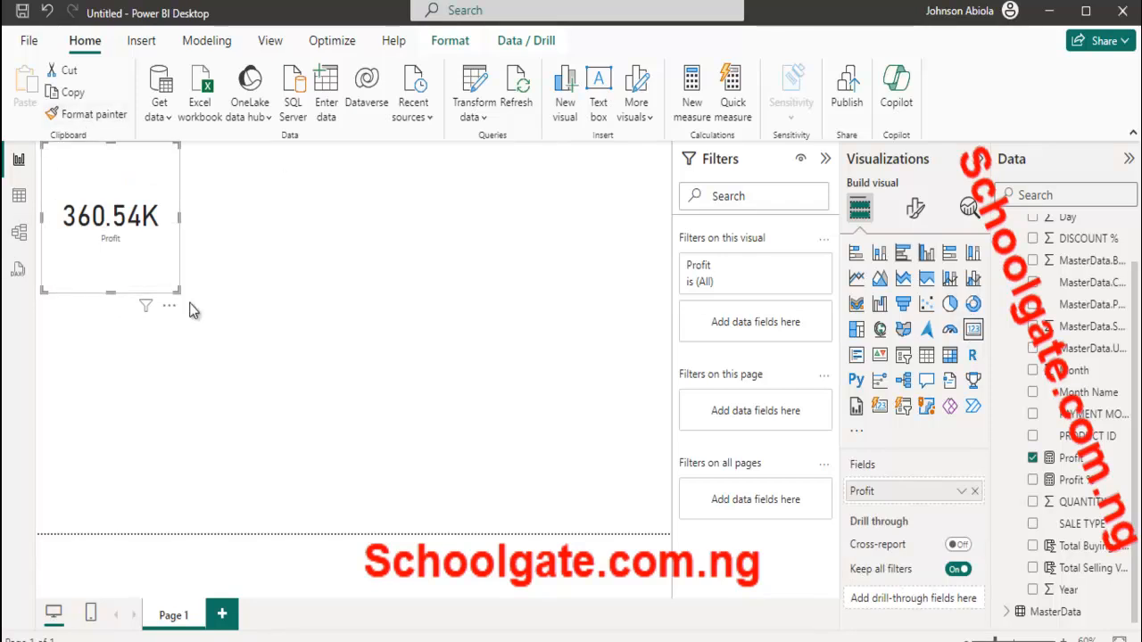
left_click_drag(178, 286, 168, 220)
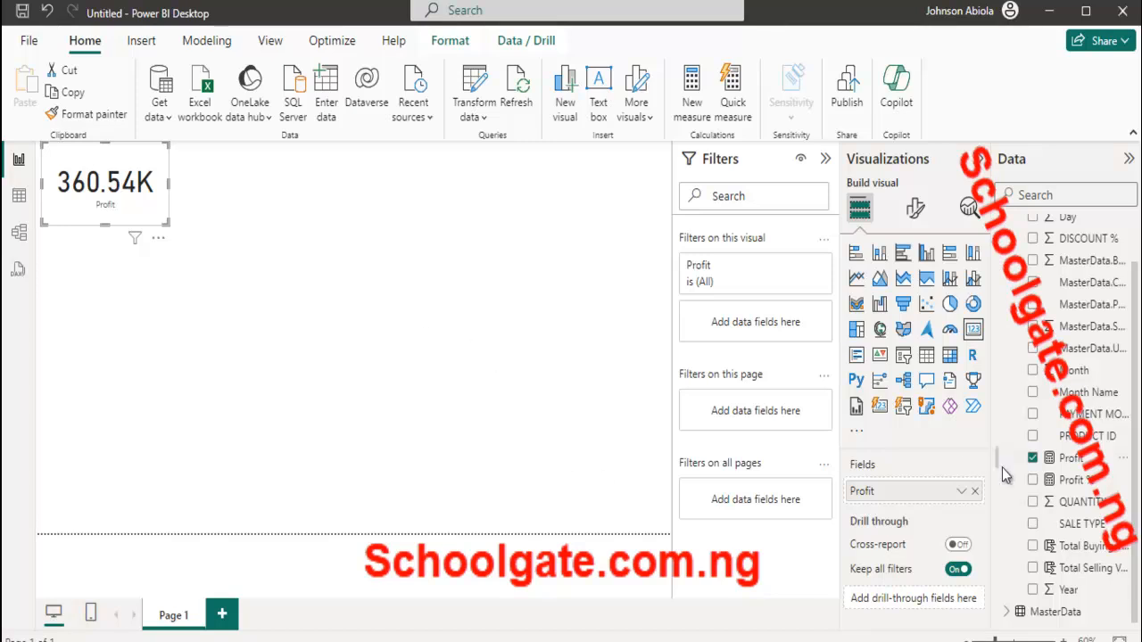
left_click(597, 331)
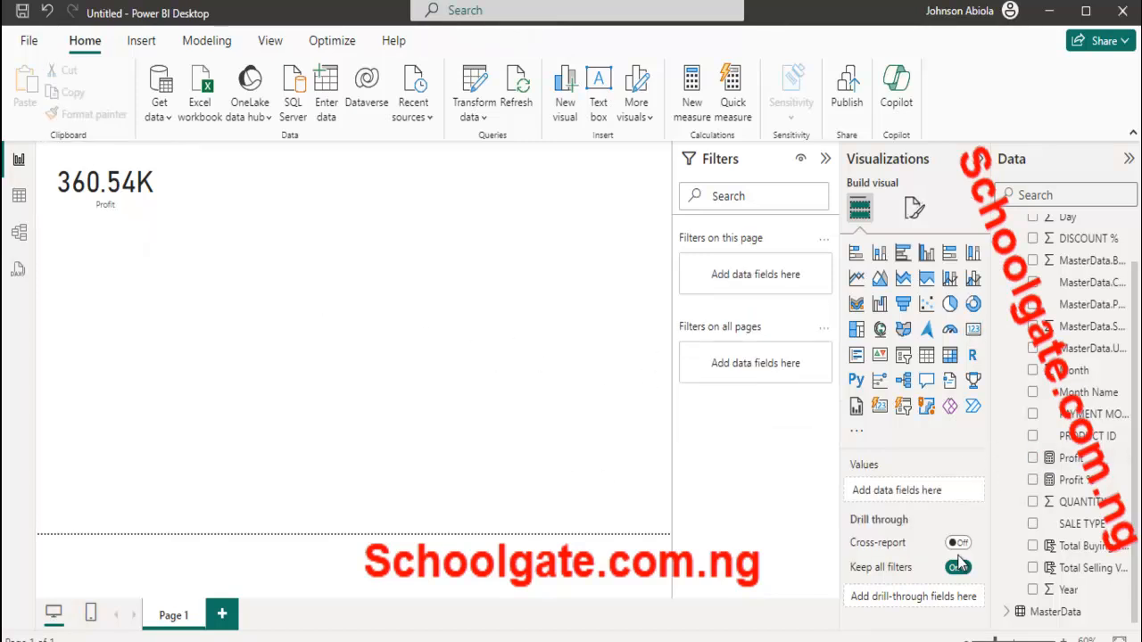
Step: Duplicate the Profit card and place the copy beside the original
left_click(88, 186)
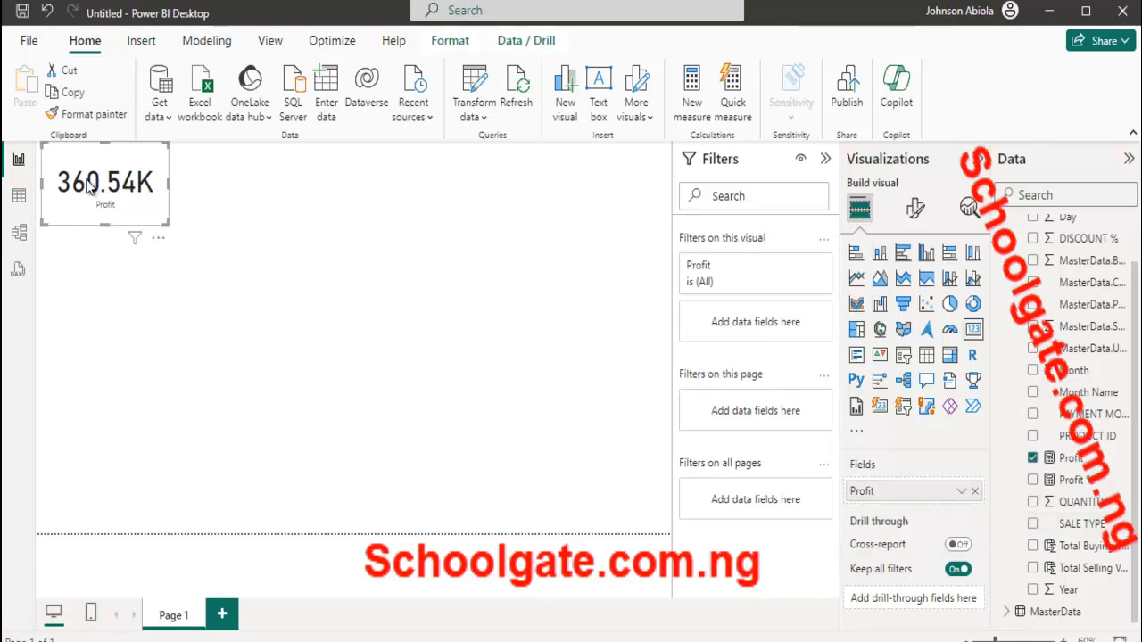
key("ctrl+c")
left_click(285, 210)
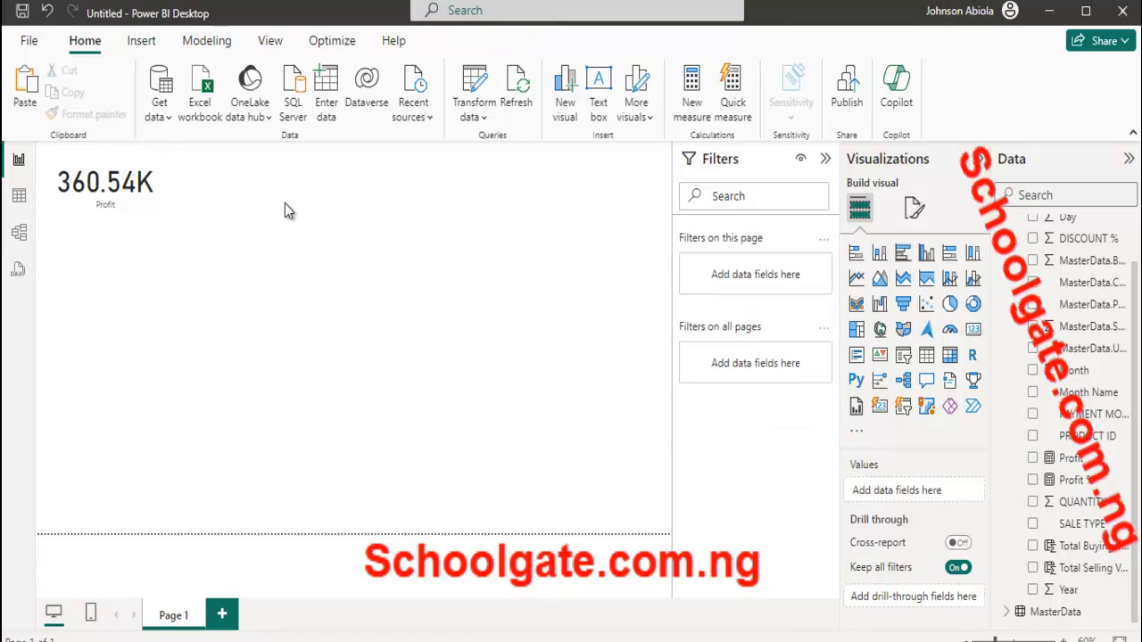
key("ctrl+v")
left_click_drag(129, 197, 257, 207)
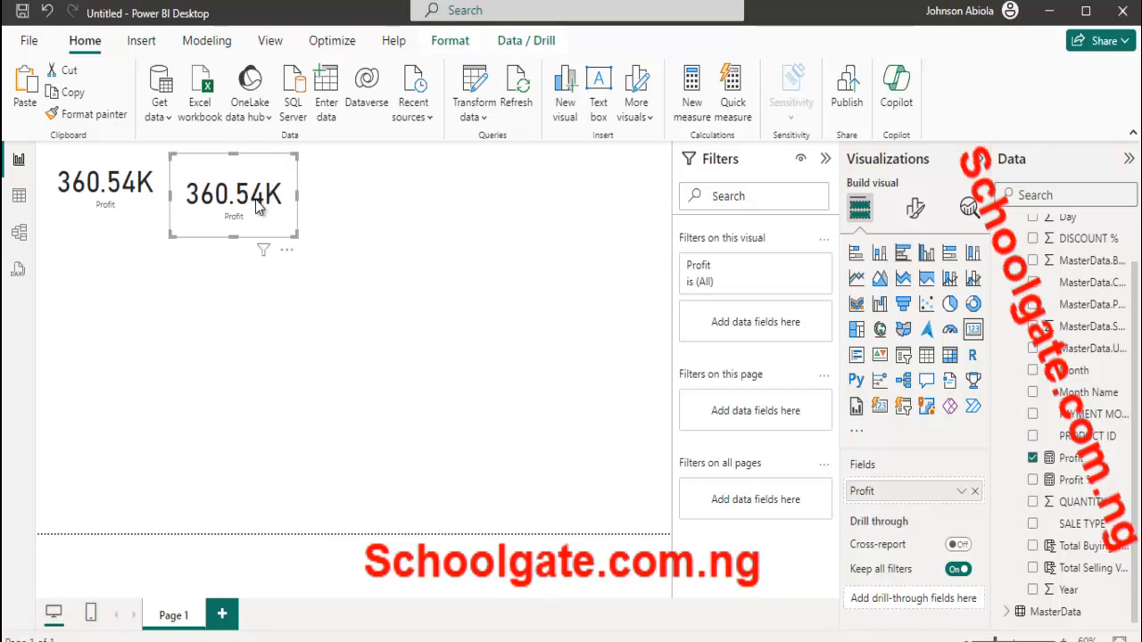
Step: Replace the Profit field with the Profit % measure in the copied card
left_click(1035, 483)
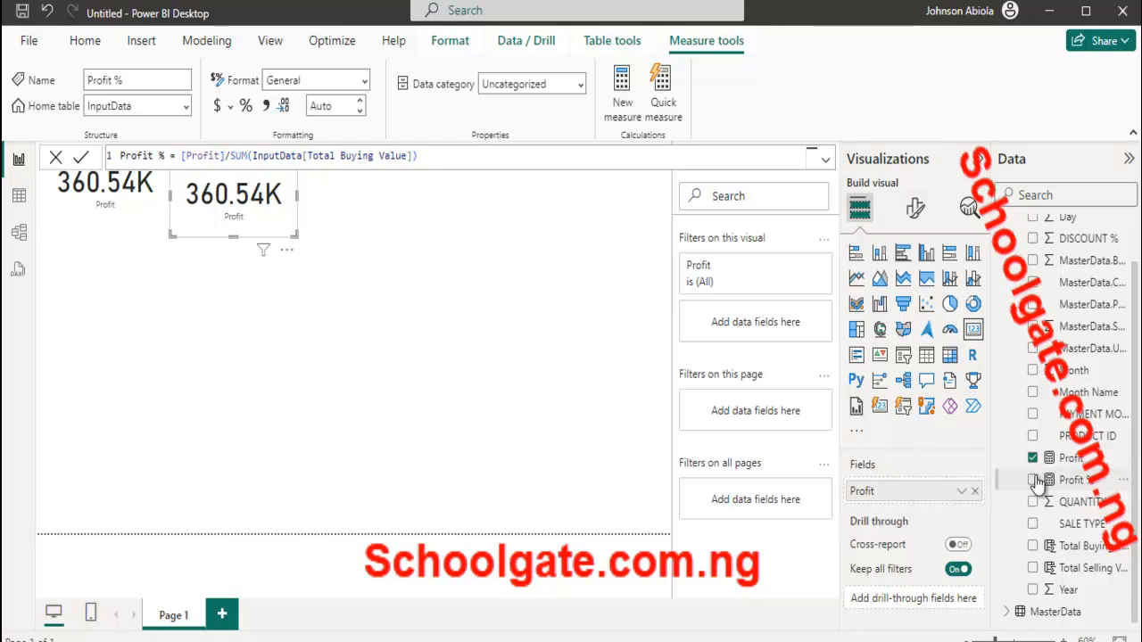
left_click(1033, 459)
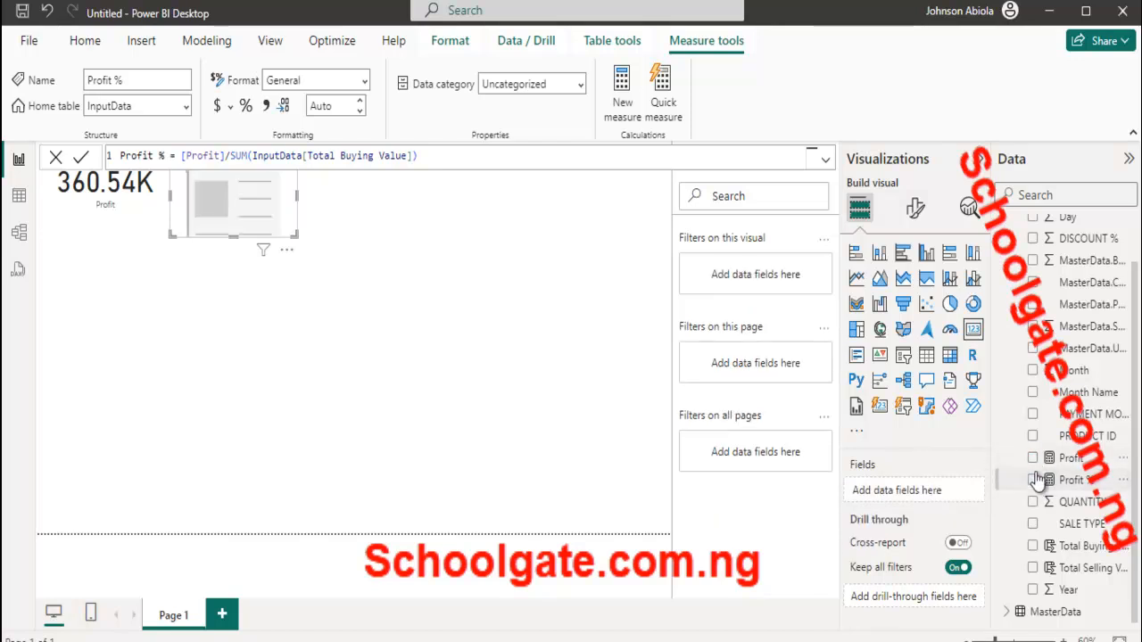
left_click(1033, 481)
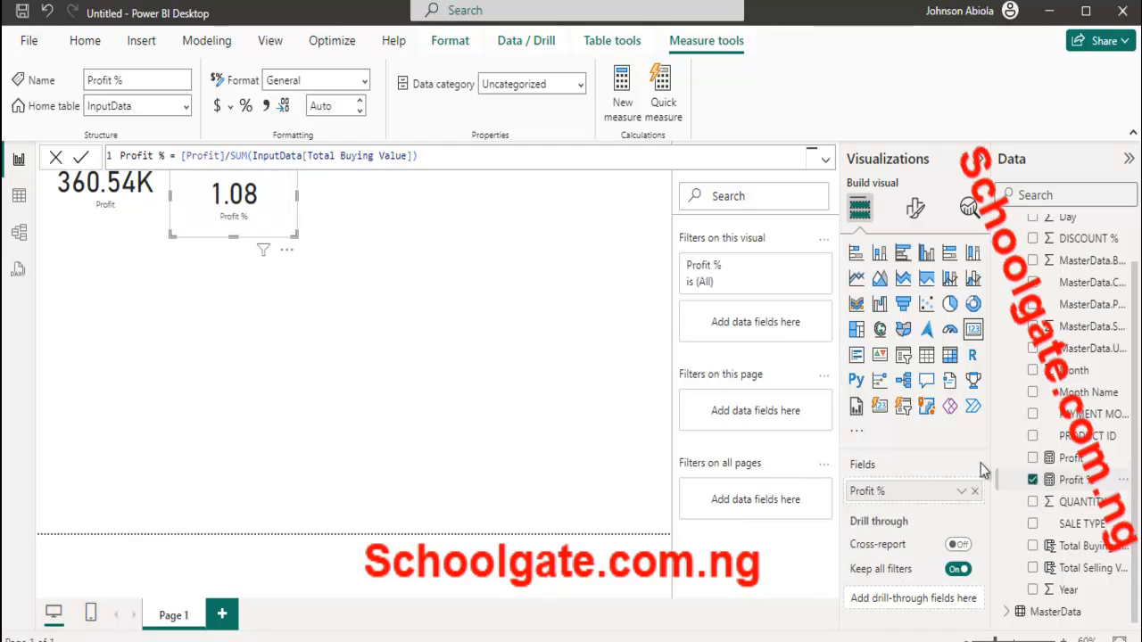
left_click(629, 380)
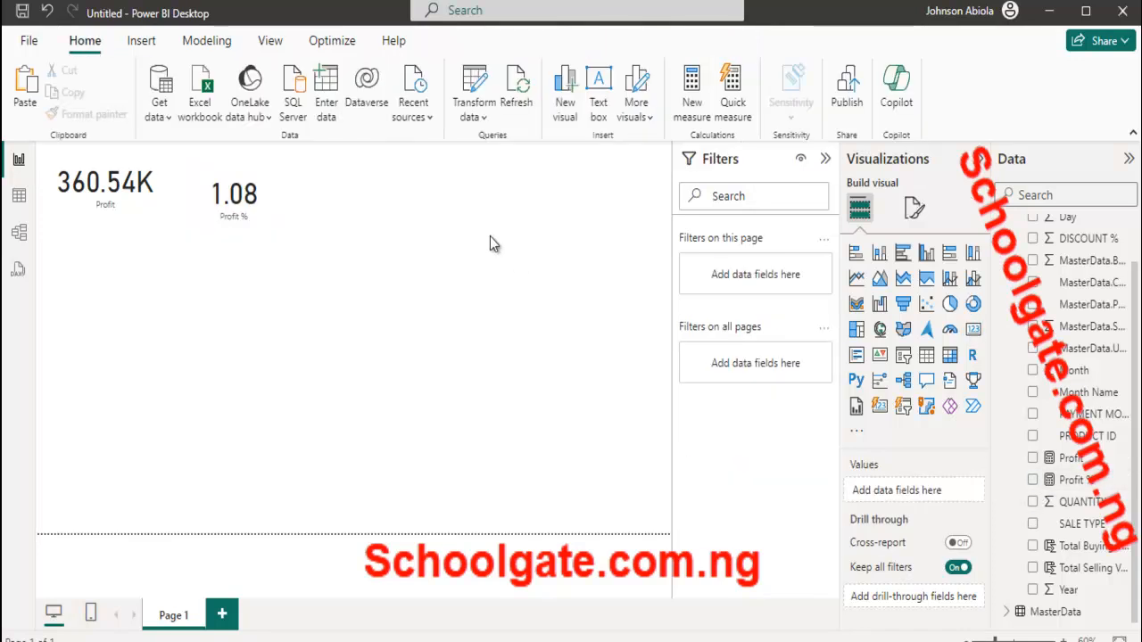
Step: Move the Profit % card level with the Profit card, leaving a small gap between them
left_click(250, 214)
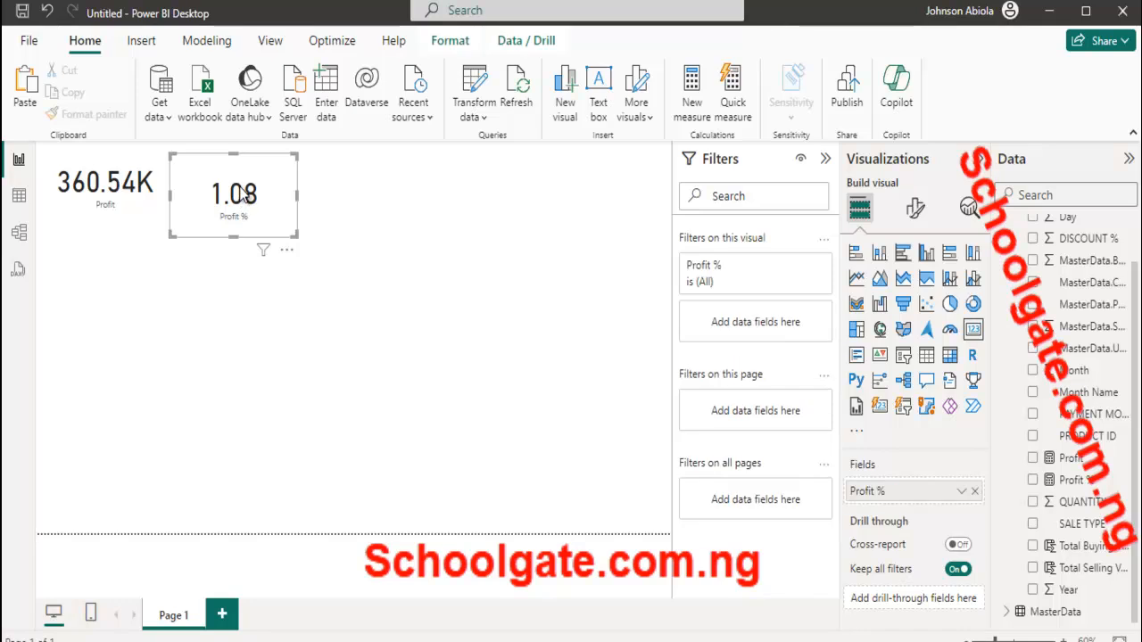
left_click_drag(250, 214, 269, 203)
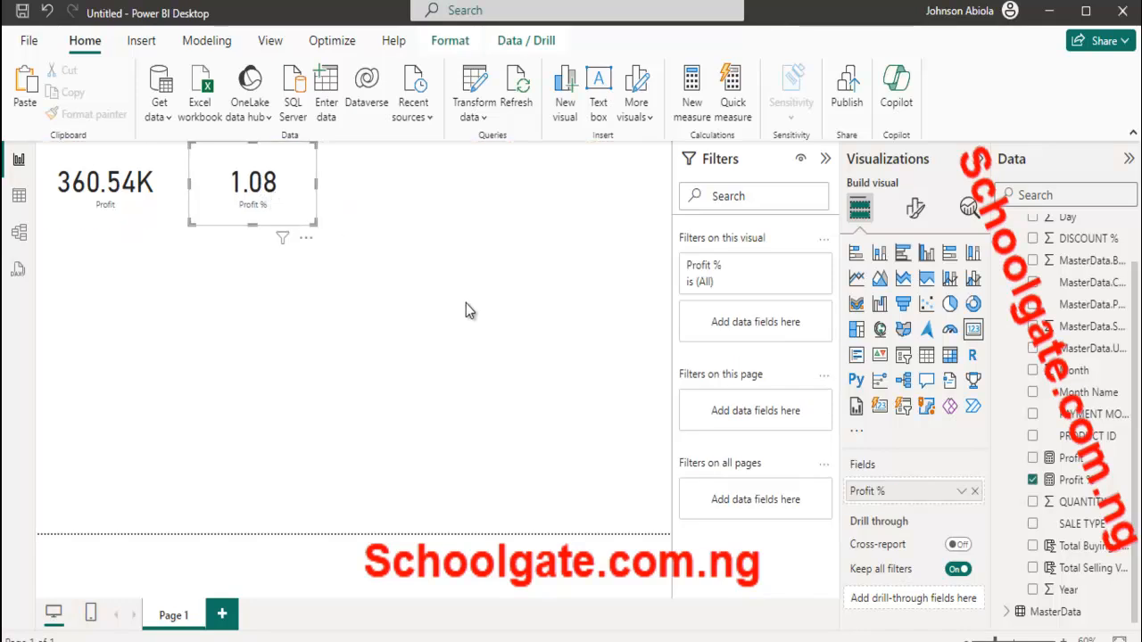
left_click(306, 242)
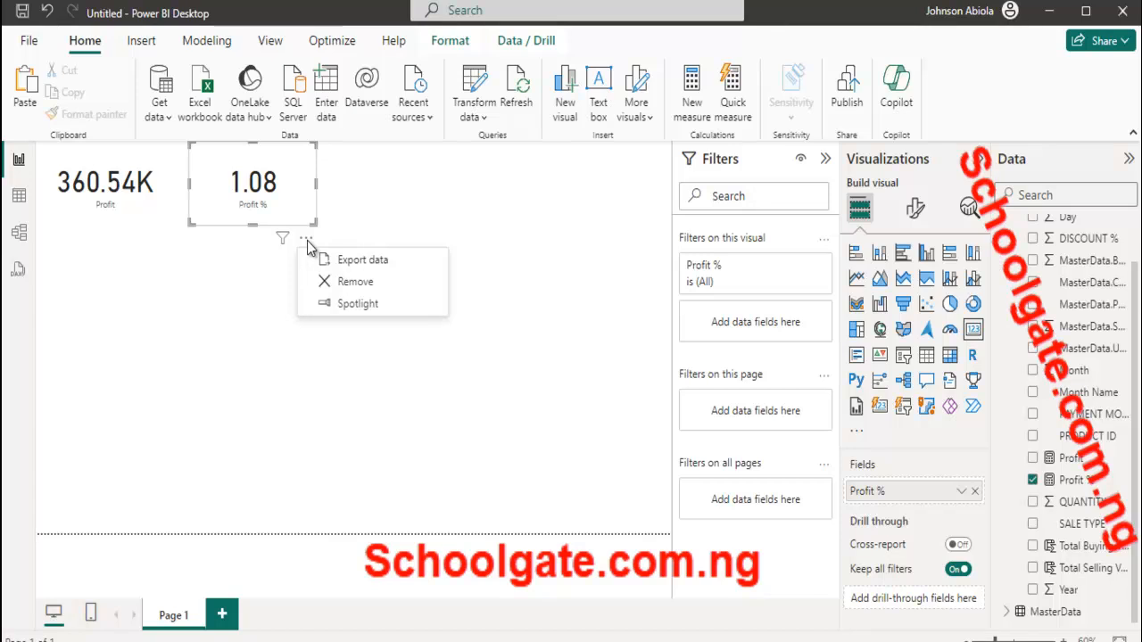
left_click(449, 414)
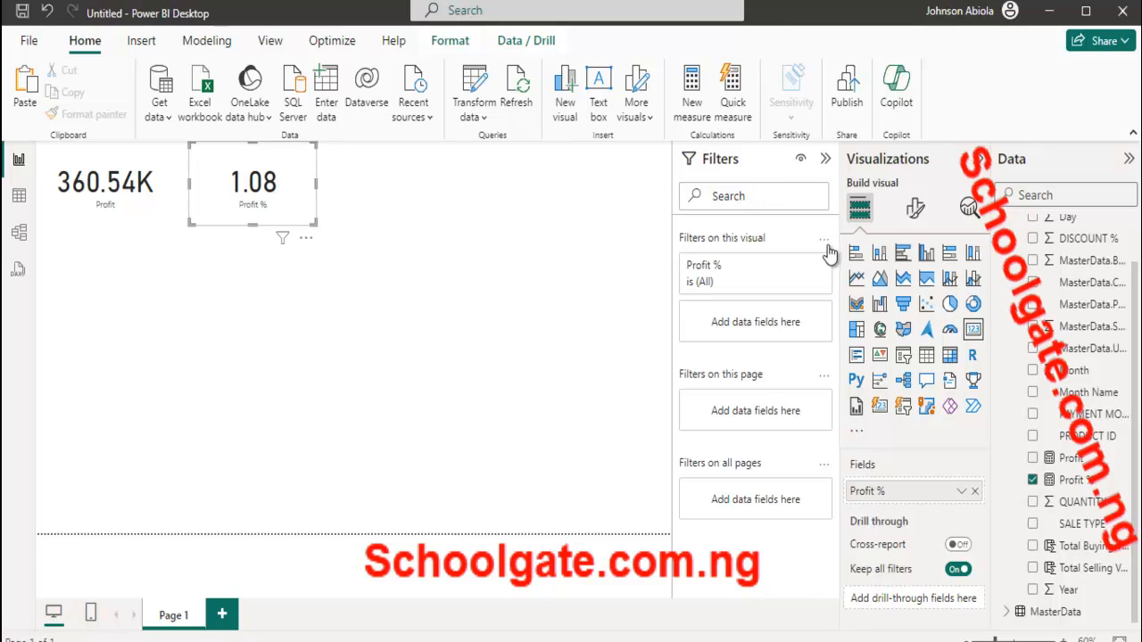
Step: Set the callout value decimal places to 0 on both the Profit % card and the Profit card
left_click(915, 208)
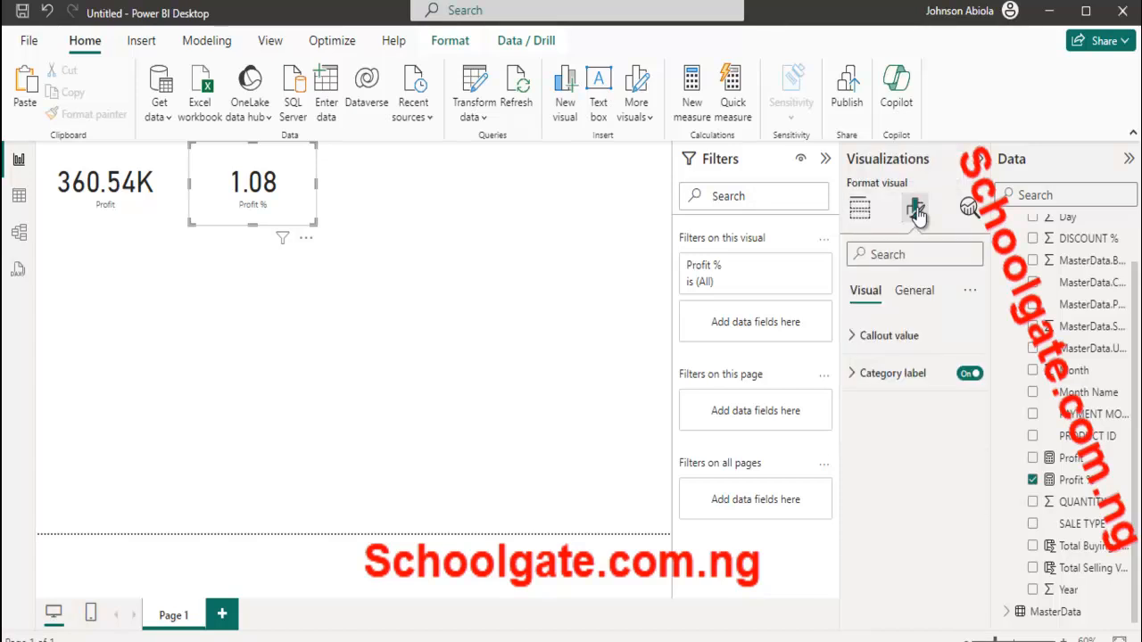
left_click(871, 379)
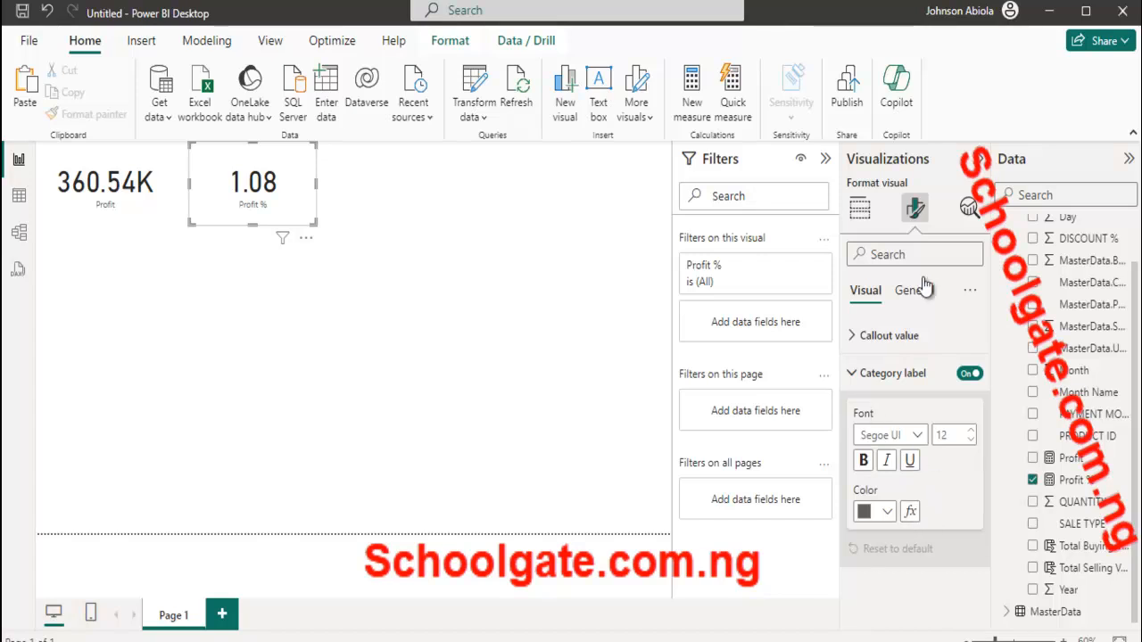
left_click(895, 348)
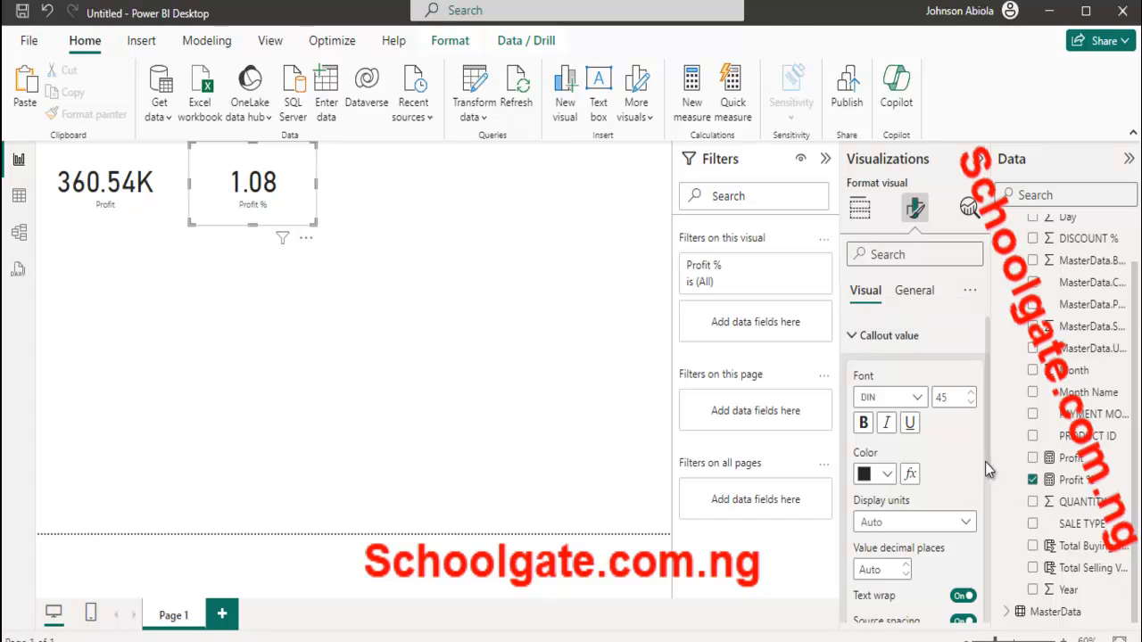
scroll(985, 461, "down", 1)
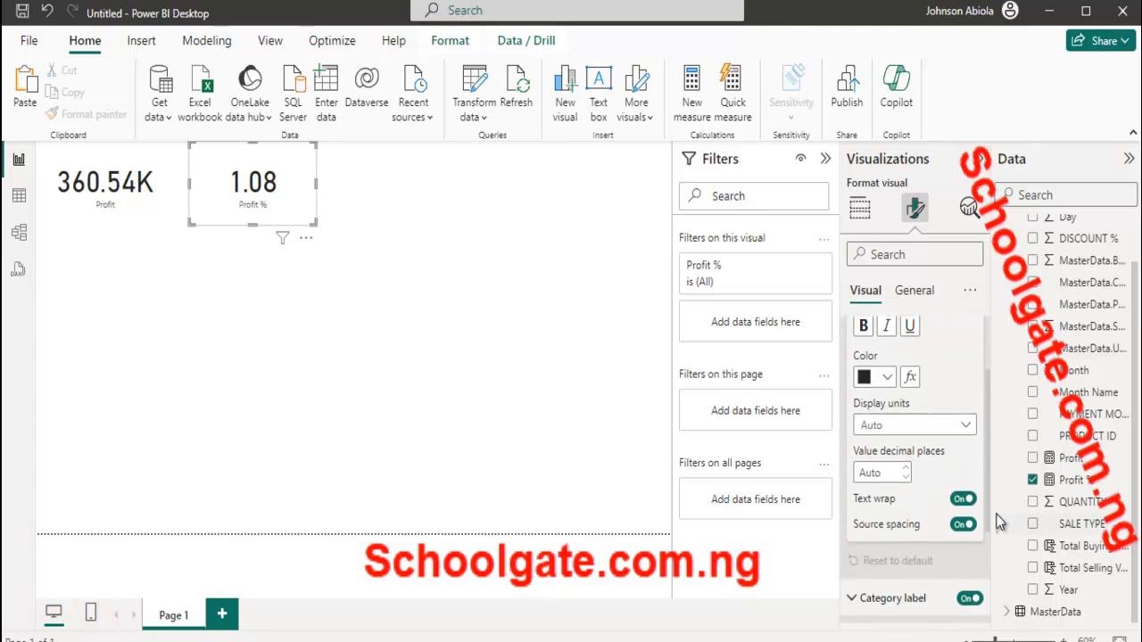
left_click(889, 470)
left_click(908, 475)
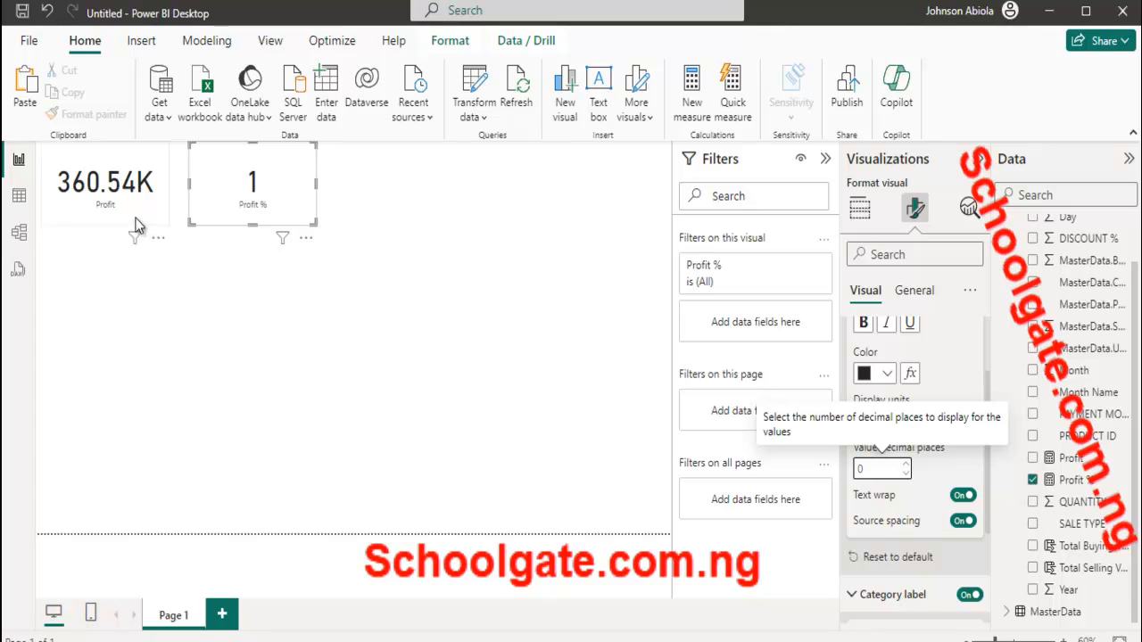
left_click(117, 194)
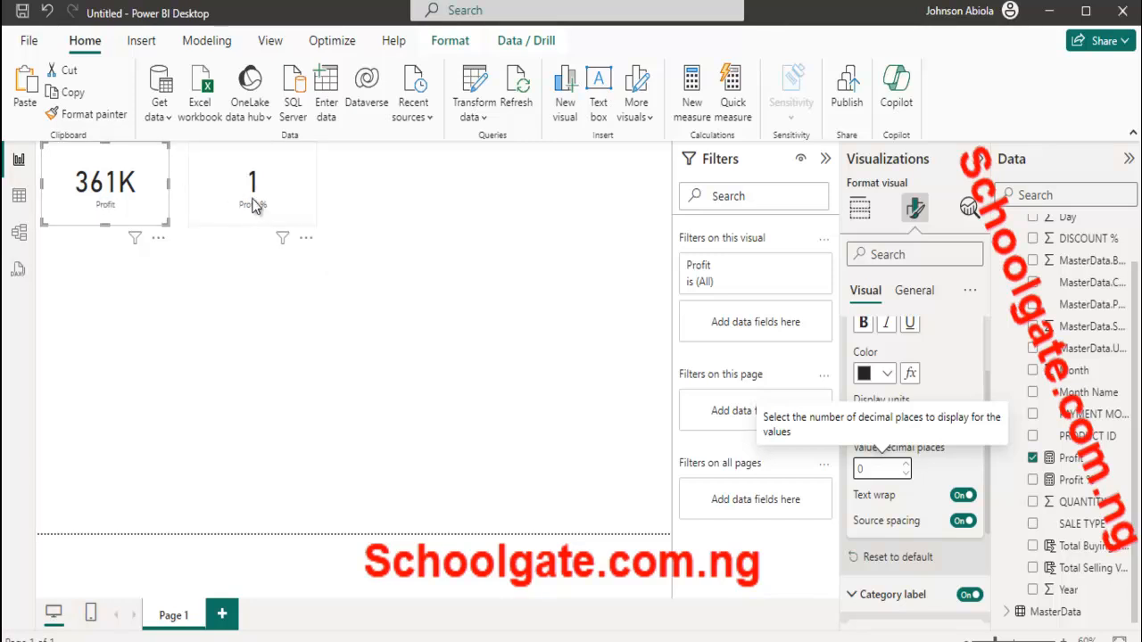
left_click(433, 306)
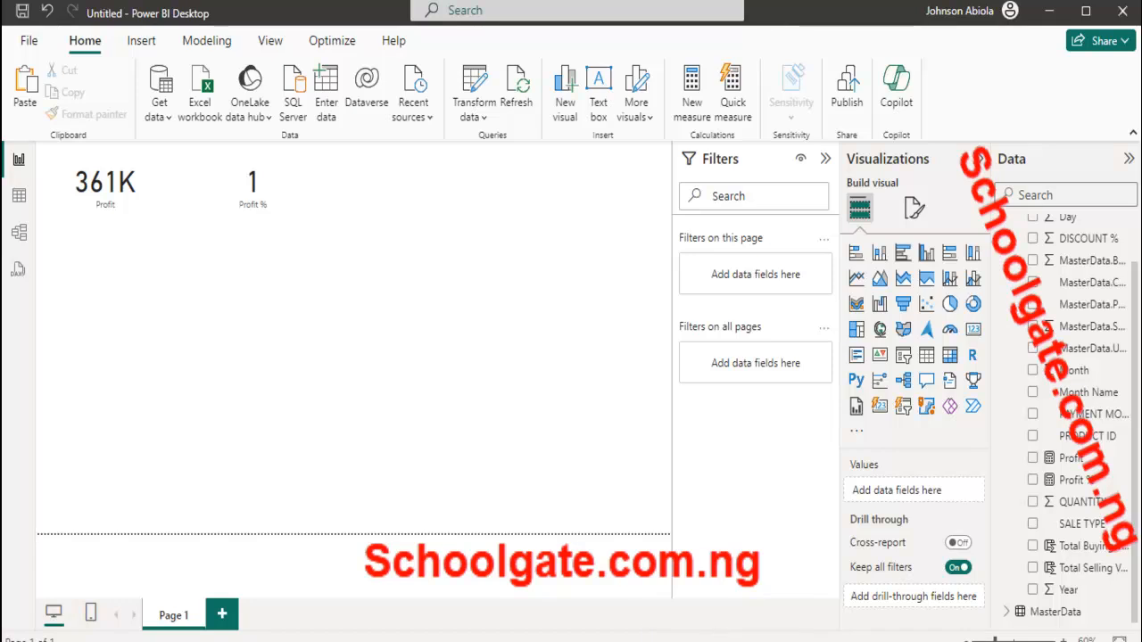
key("alt+Tab")
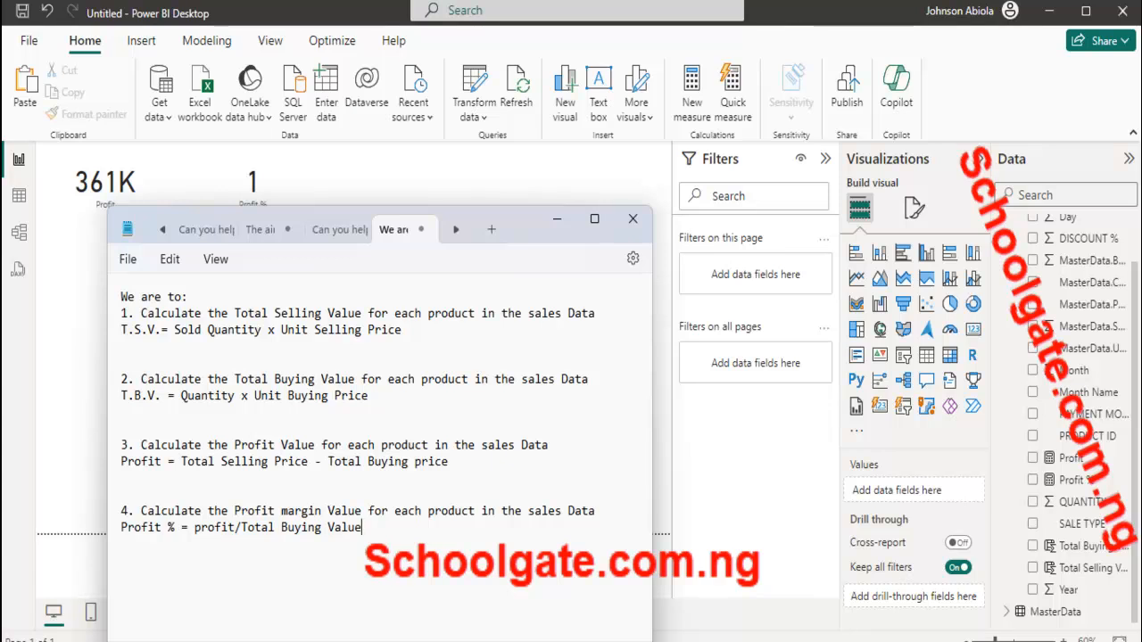
key("alt+Tab")
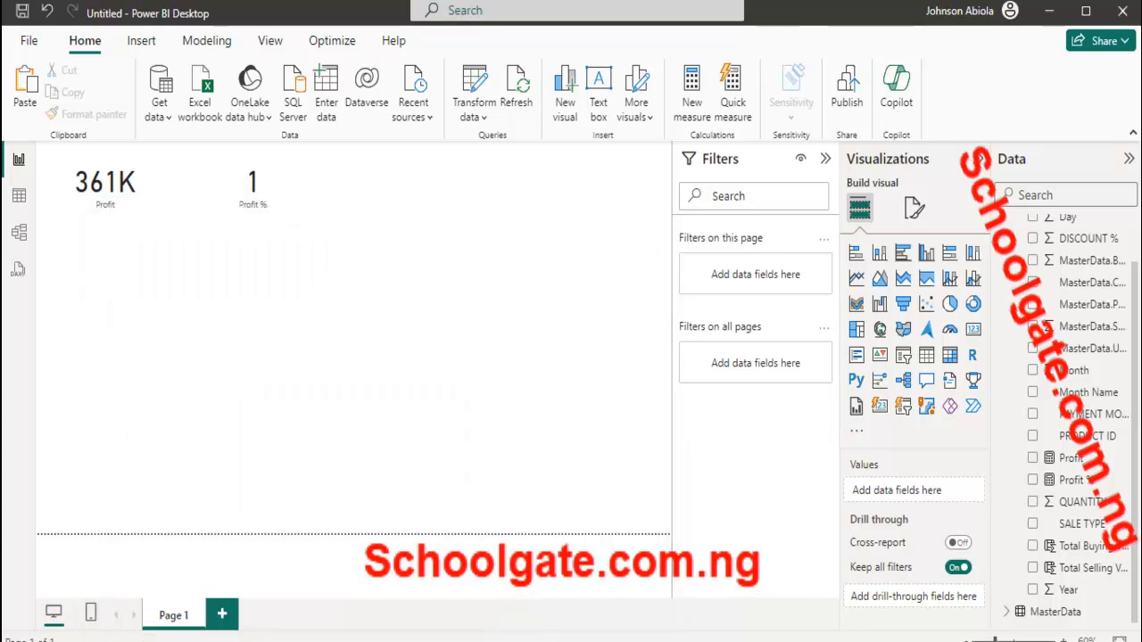
left_click(806, 641)
left_click(845, 625)
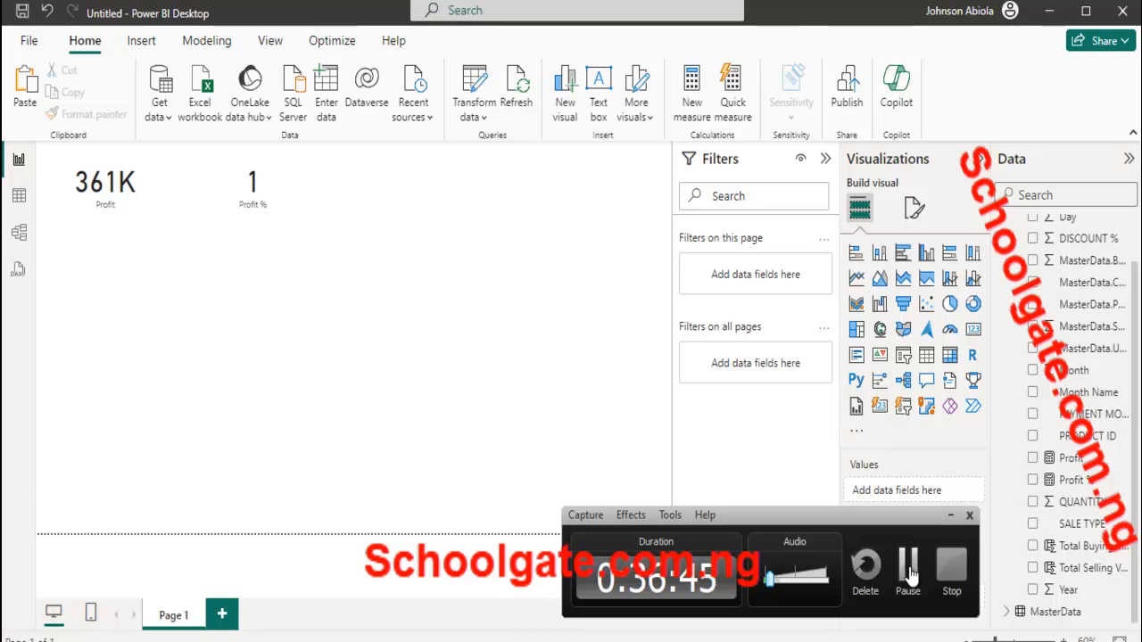
left_click(907, 571)
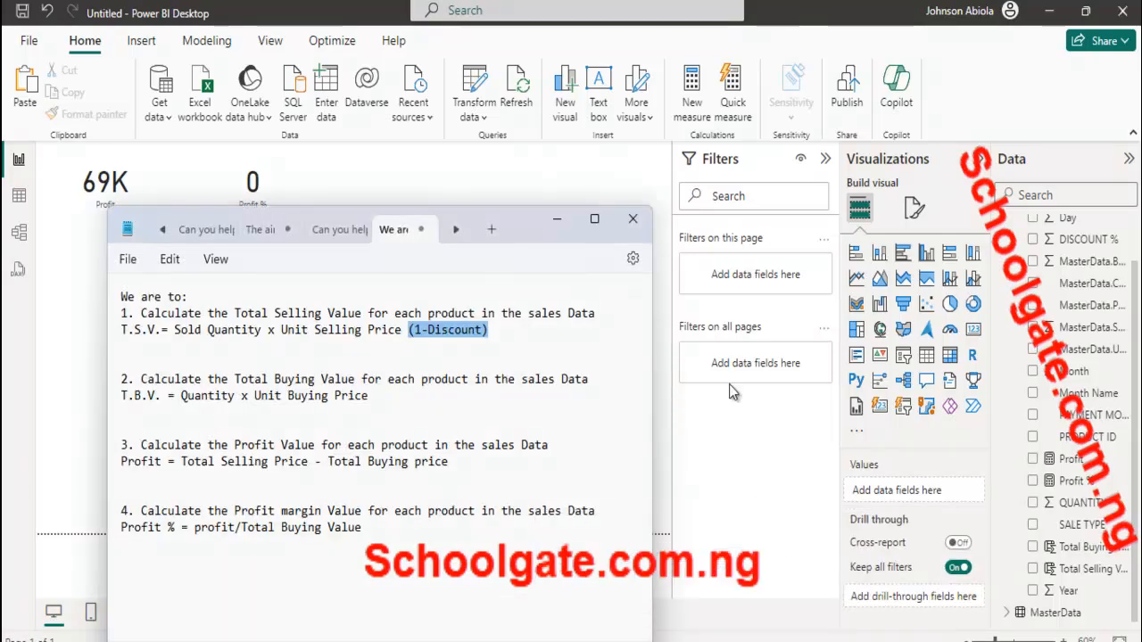
Step: In the InputData table view, append -(1-InputData[DISCOUNT %]) to the Total Selling Value column formula
left_click(537, 173)
left_click(18, 197)
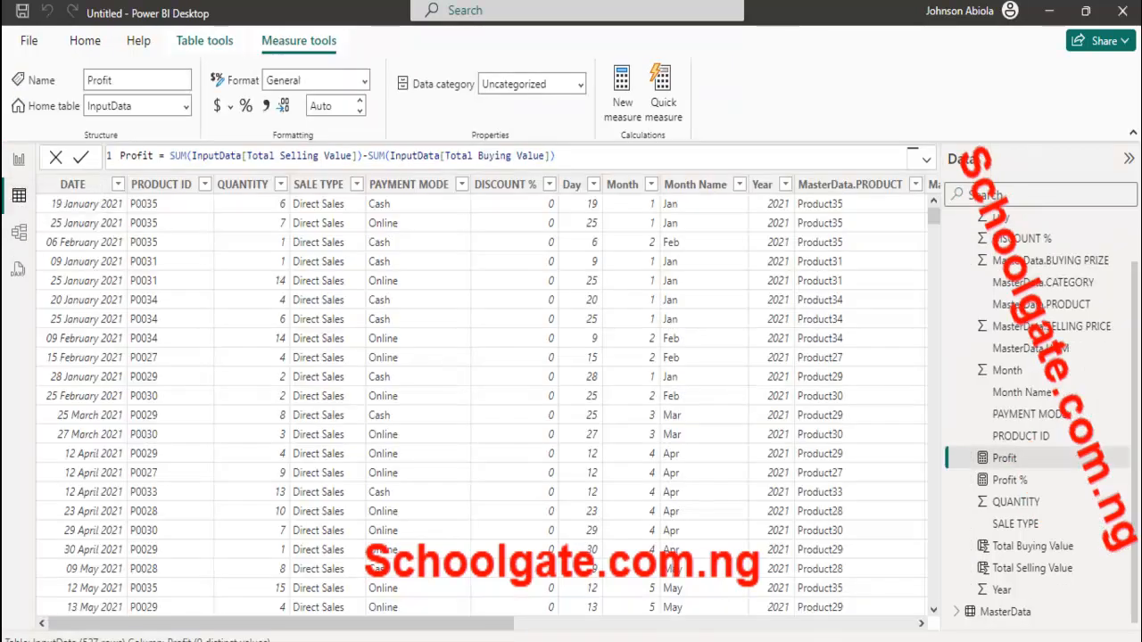
key("alt+Tab")
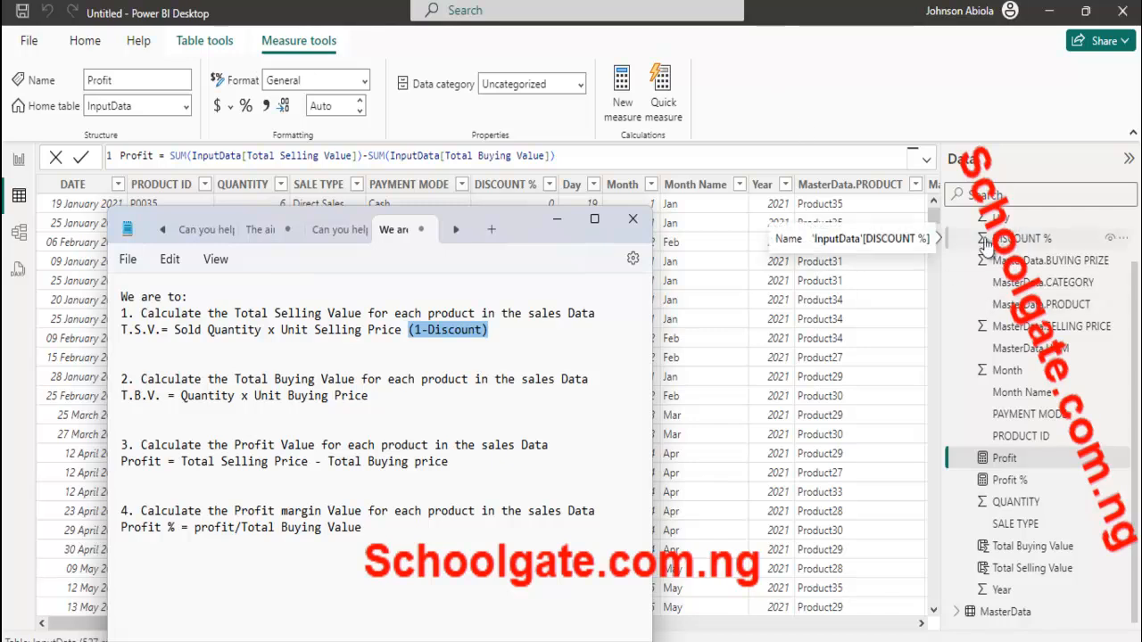
left_click(806, 116)
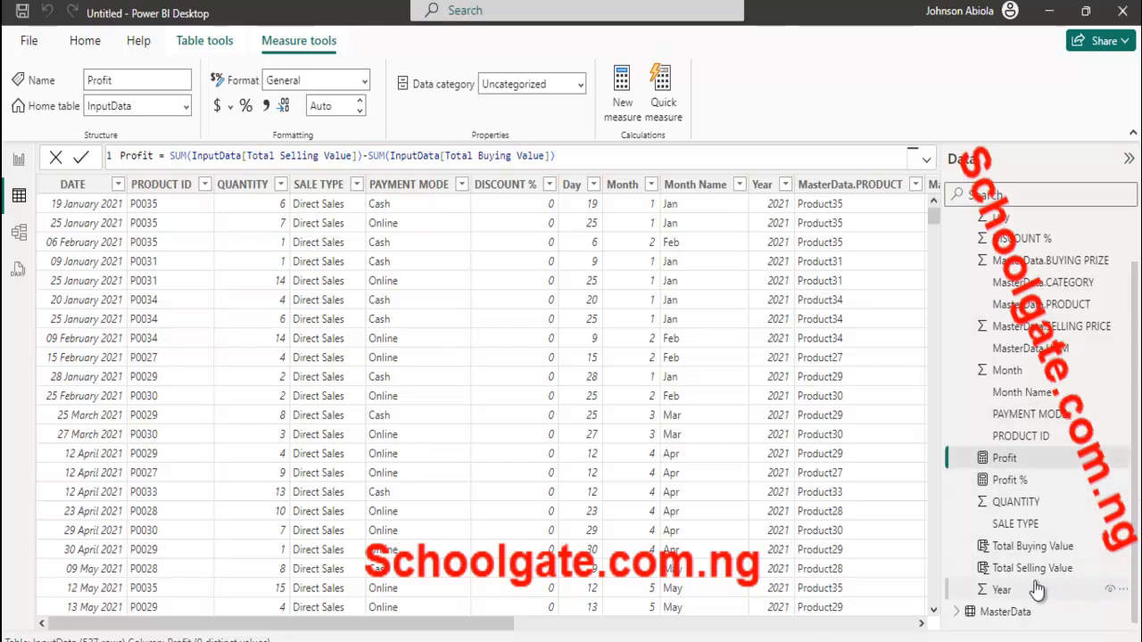
left_click(1002, 572)
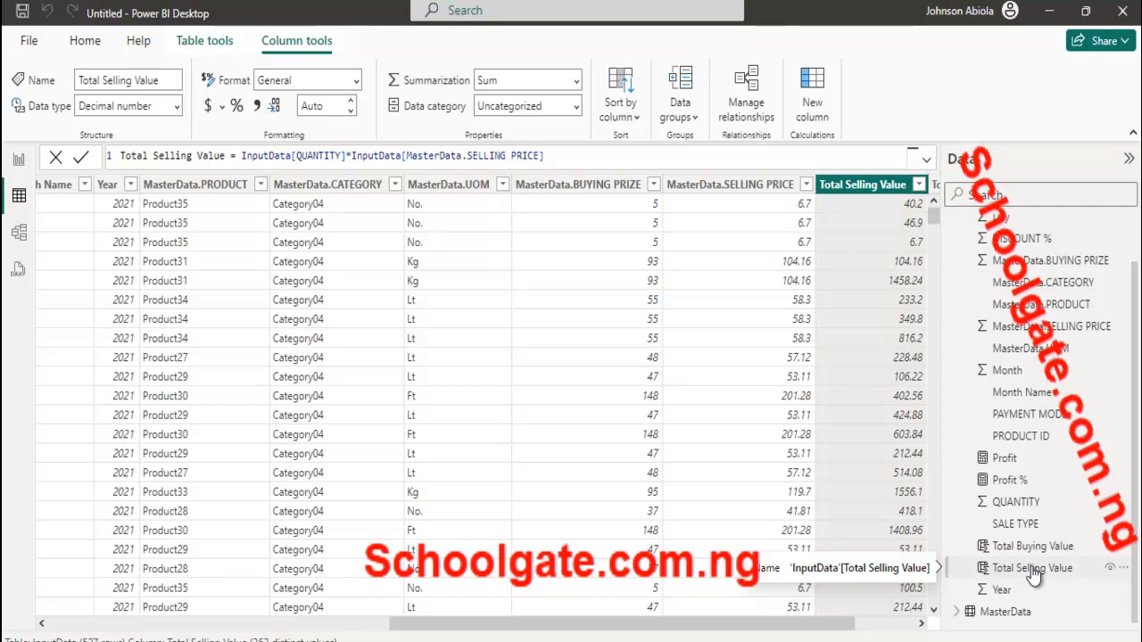
left_click(561, 157)
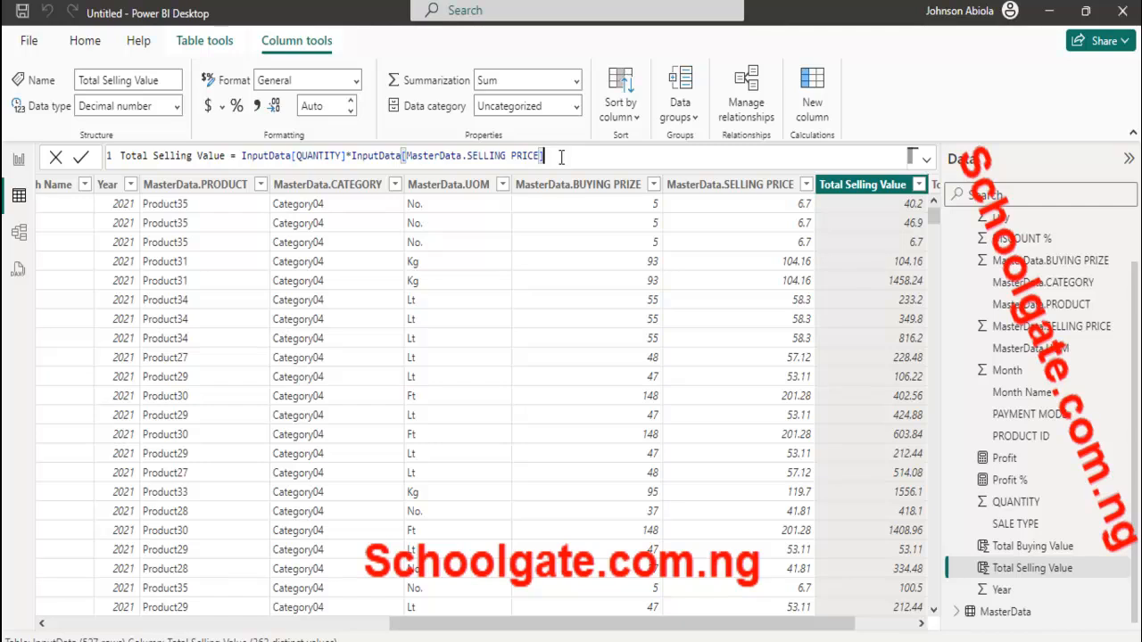
type("-")
type("(1")
type("-")
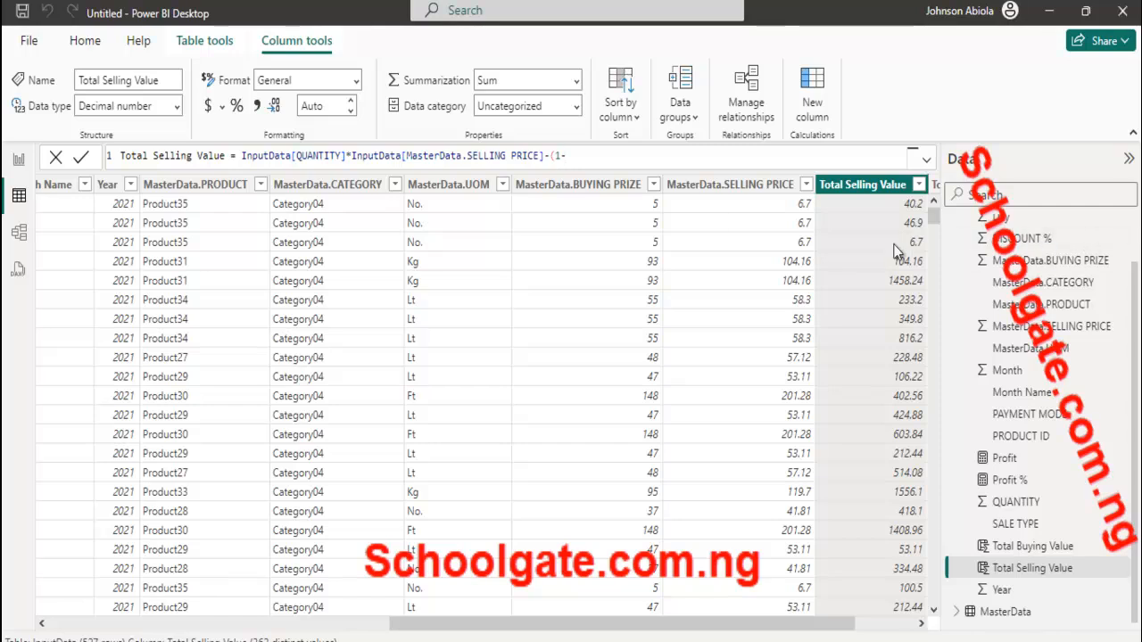
type("in")
type("put")
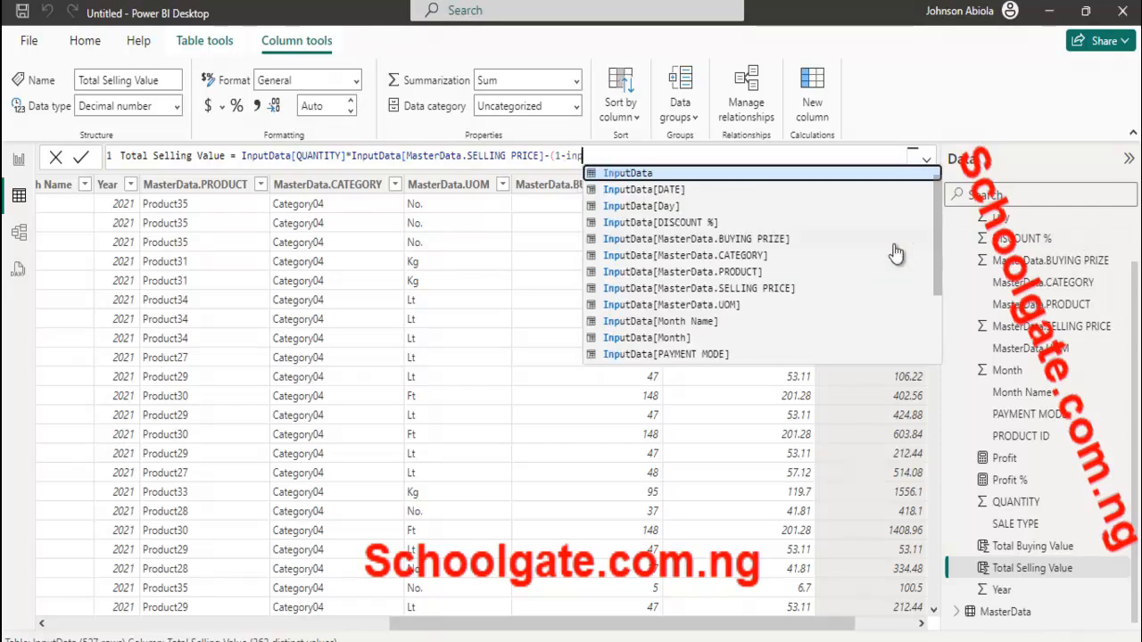
type("data")
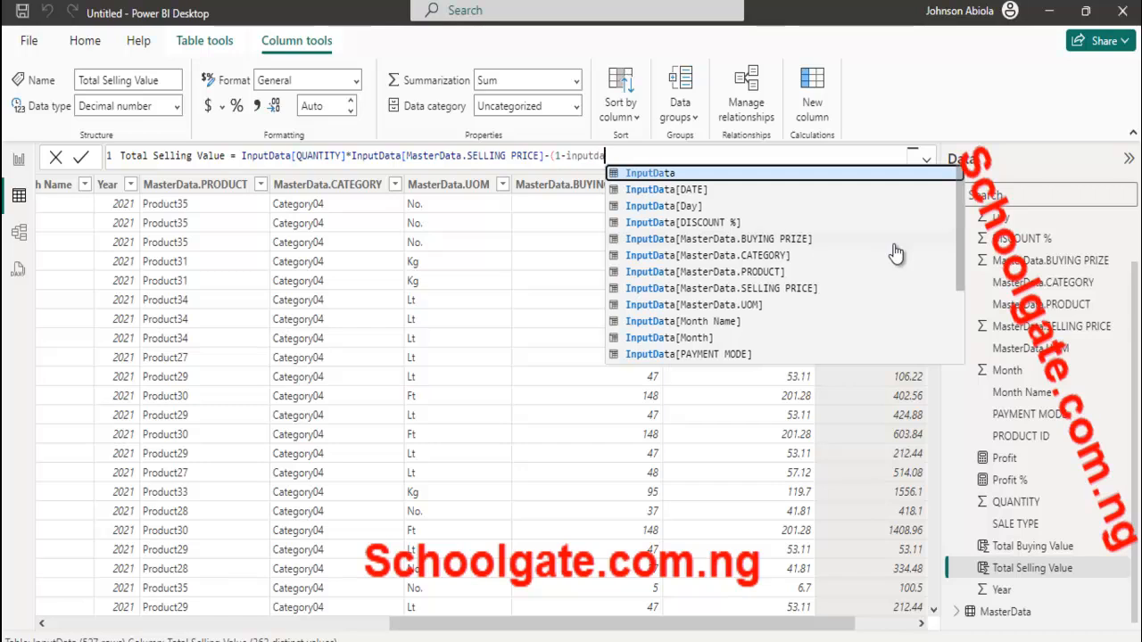
left_click(745, 223)
type(")")
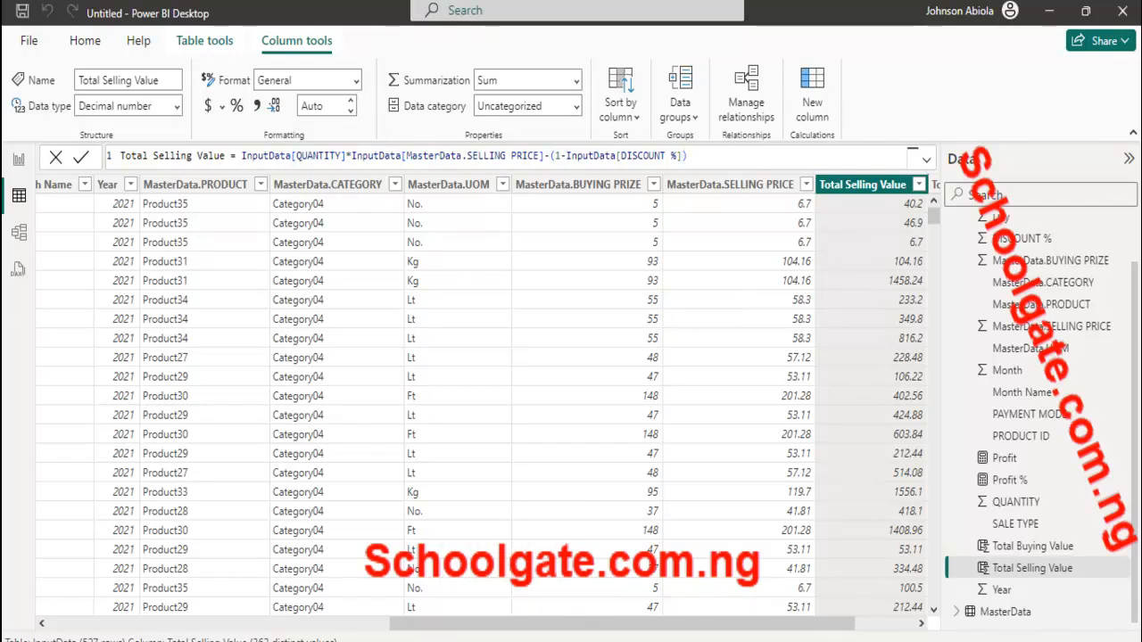
Step: Replace the minus sign before (1-InputData[DISCOUNT %]) with * in the Total Selling Value formula and return to the report page
key("alt+Tab")
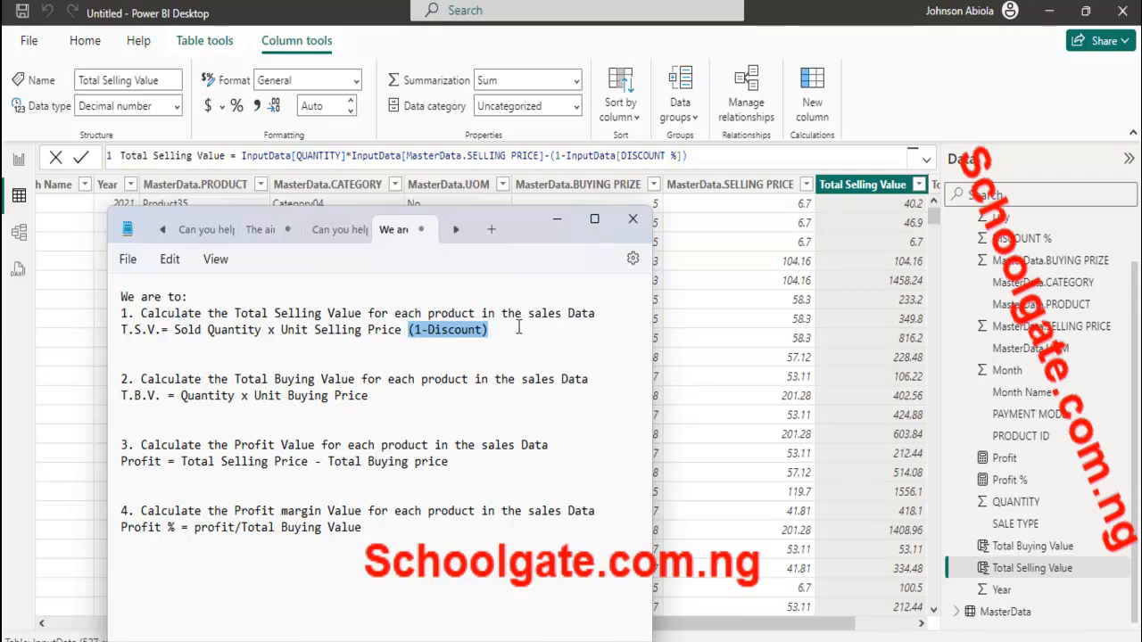
left_click(553, 158)
key("BackSpace")
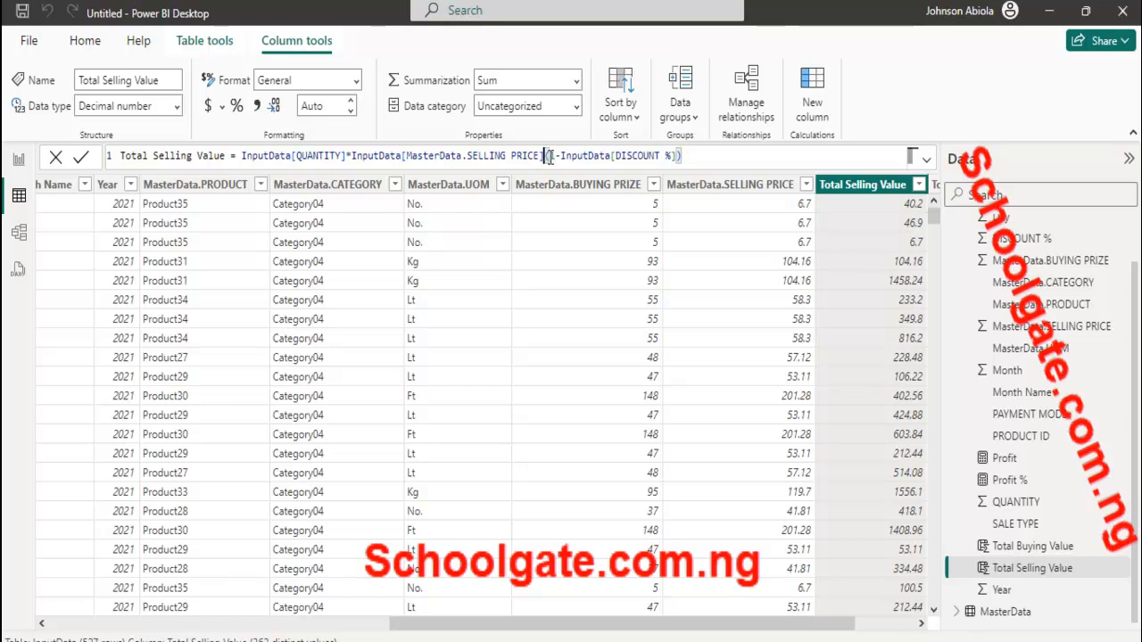
type("*")
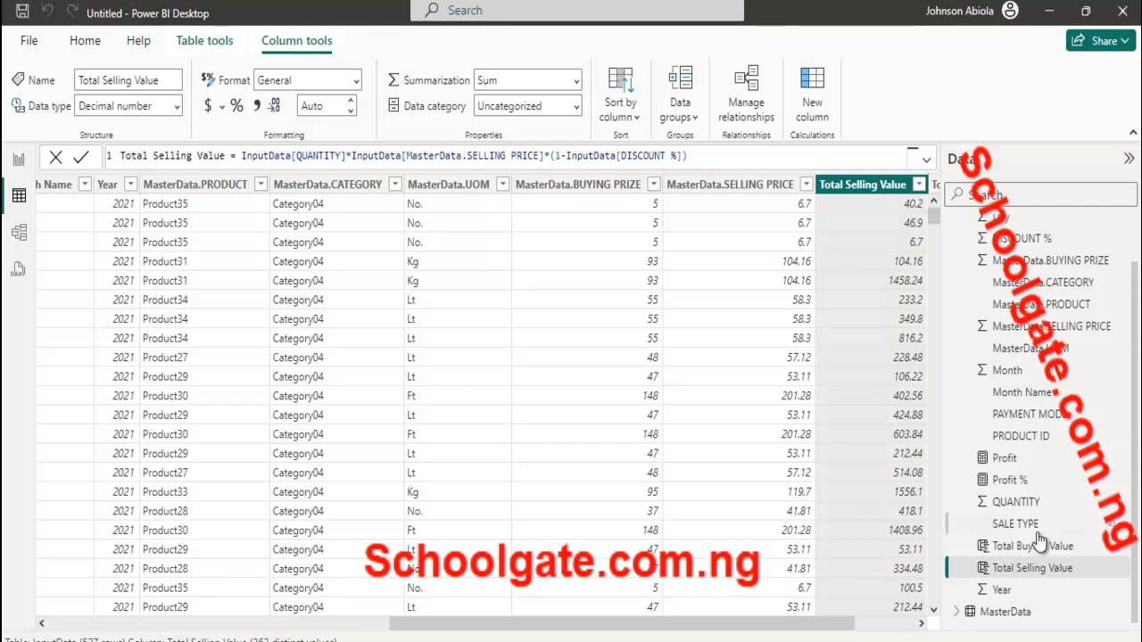
left_click(1006, 573)
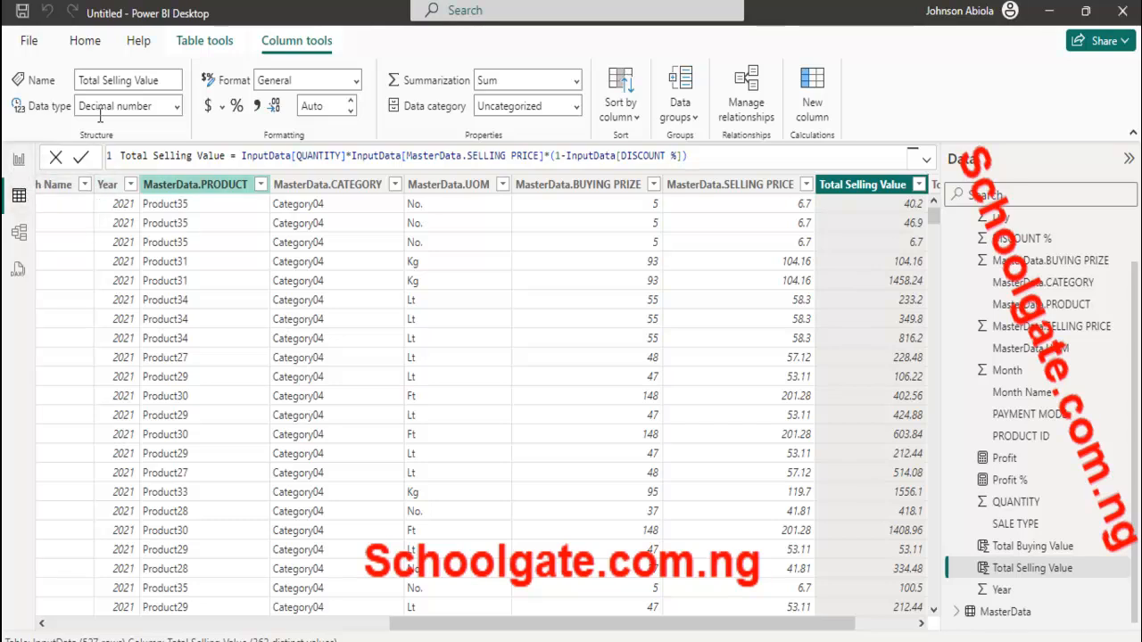
left_click(16, 162)
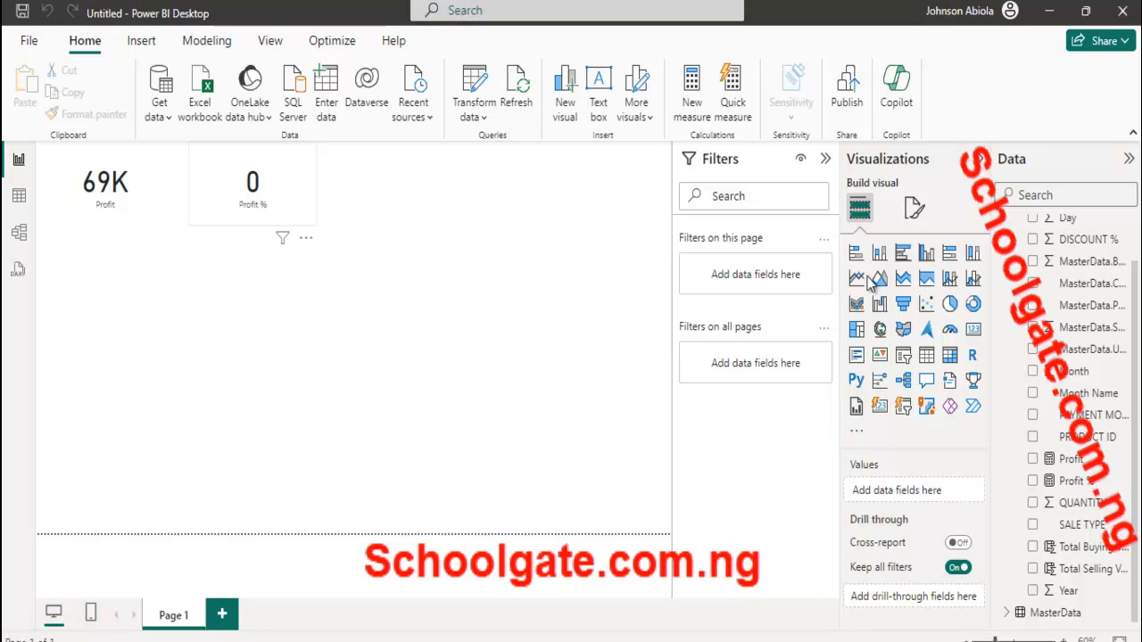
Step: Remove the Profit % field from its card on the report page
left_click(241, 184)
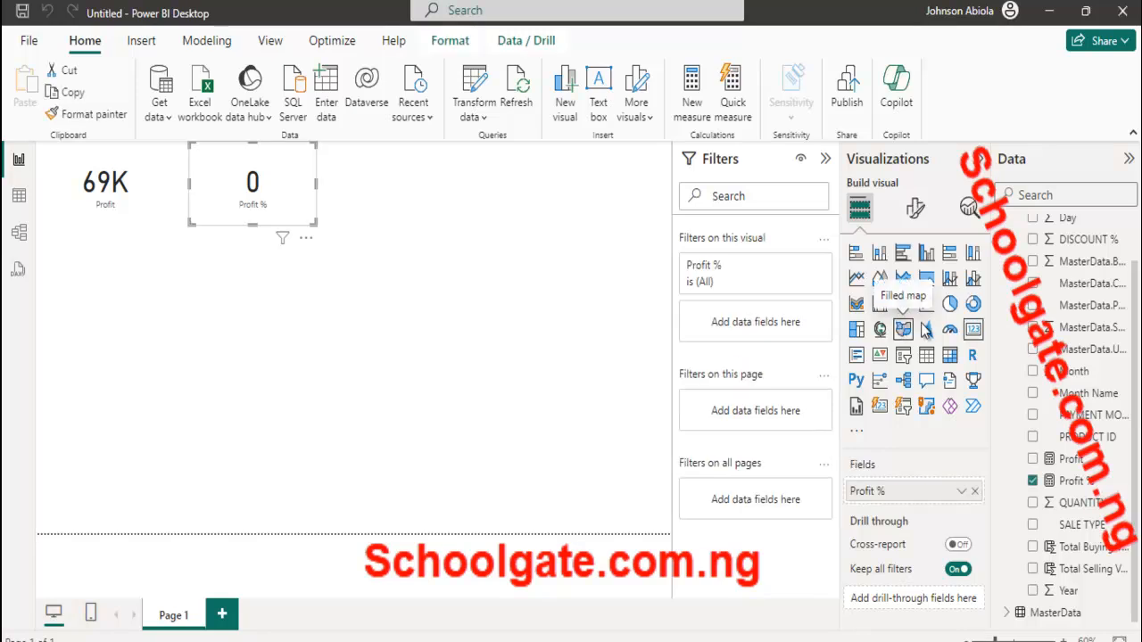
left_click(1032, 481)
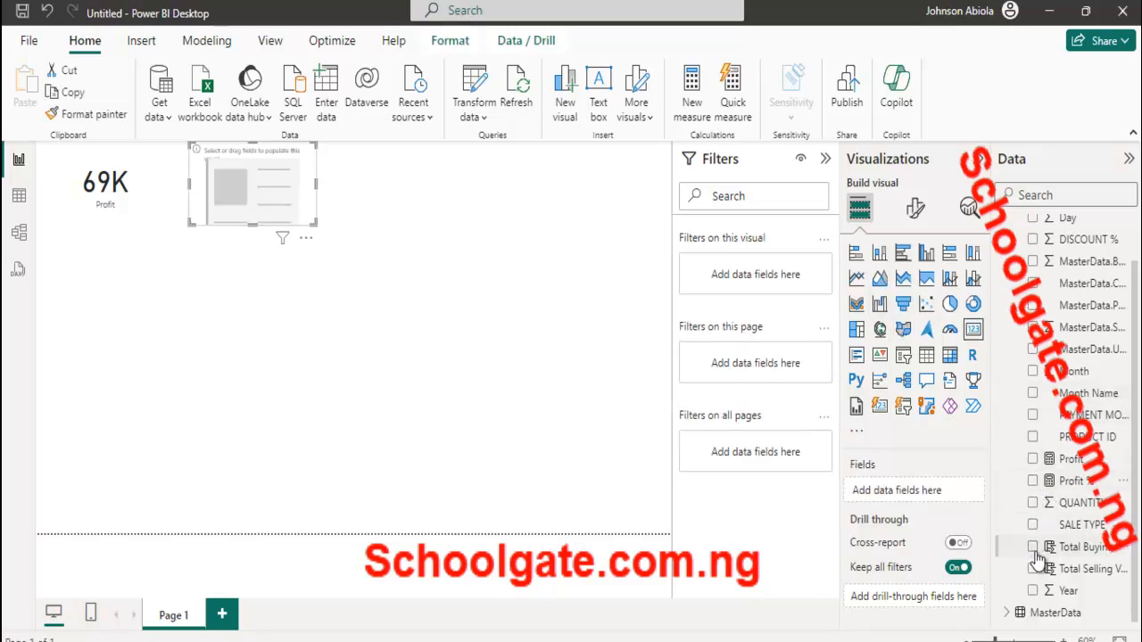
left_click(469, 457)
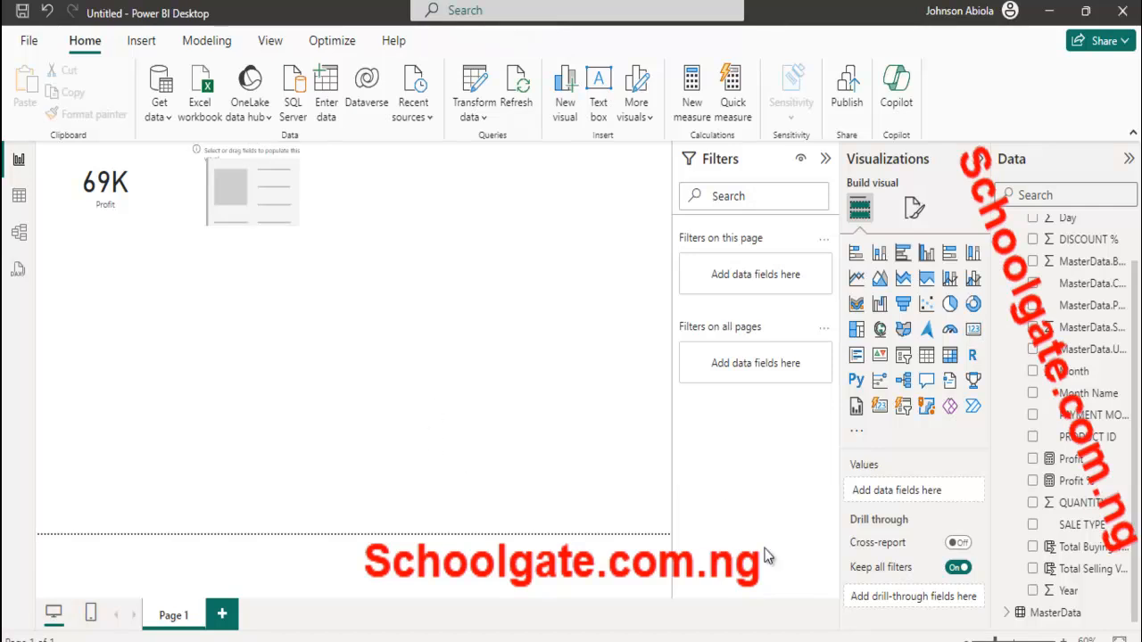
Step: Add a card visual for Total Buying Value below the Profit card
left_click(1033, 547)
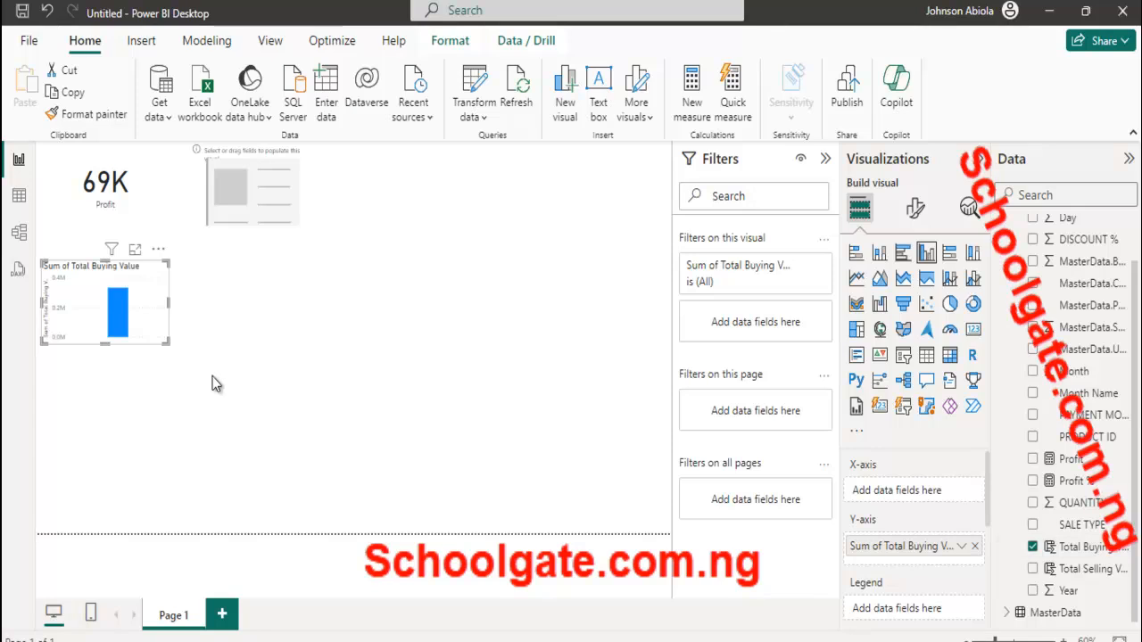
left_click(973, 330)
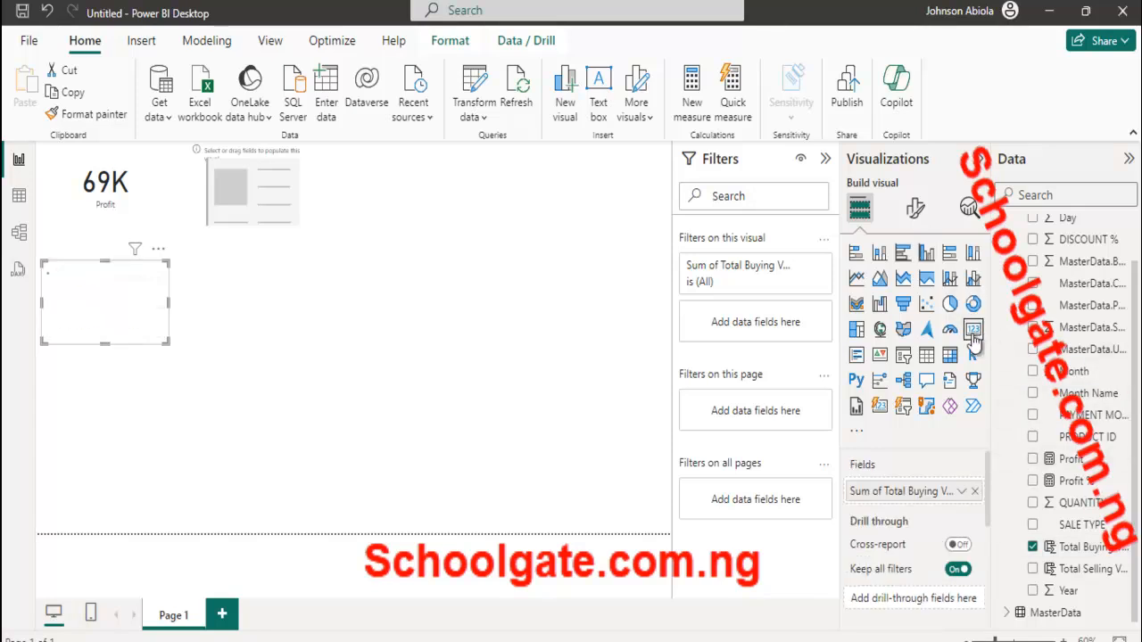
left_click(280, 400)
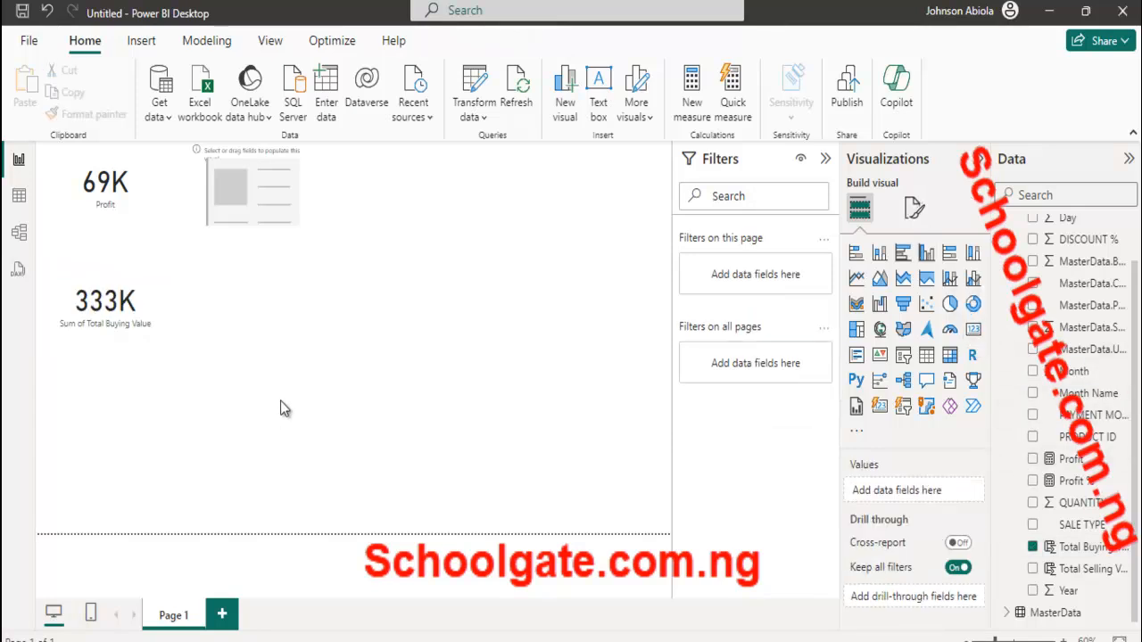
Step: Add a card visual for Total Selling Value and place it level with the Total Buying Value card
left_click(1033, 569)
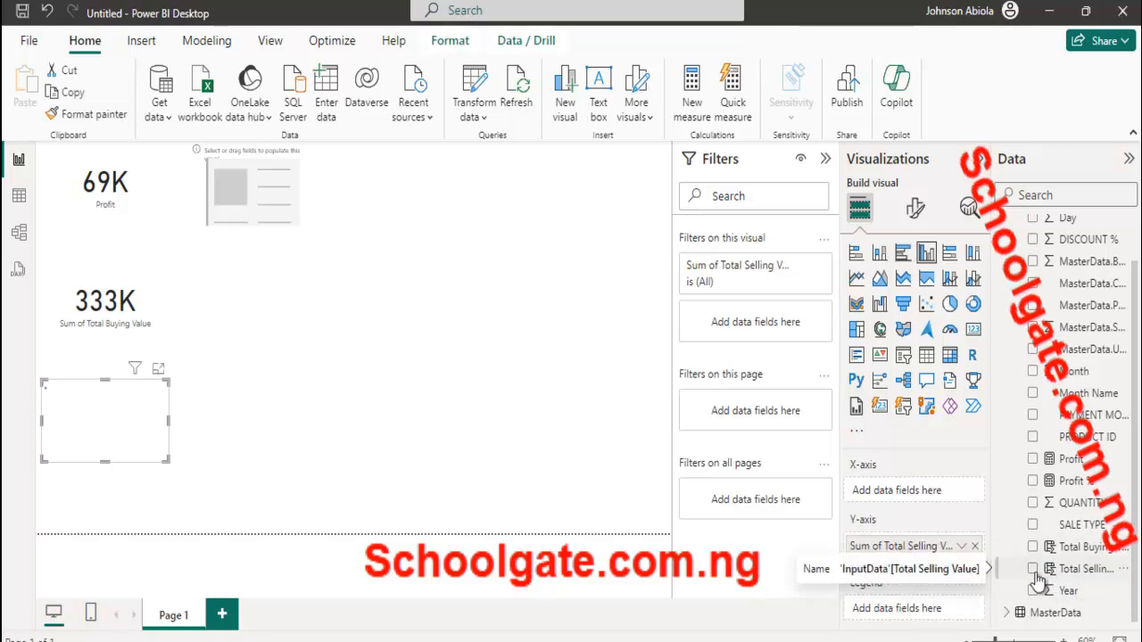
left_click(973, 329)
left_click_drag(98, 419, 301, 307)
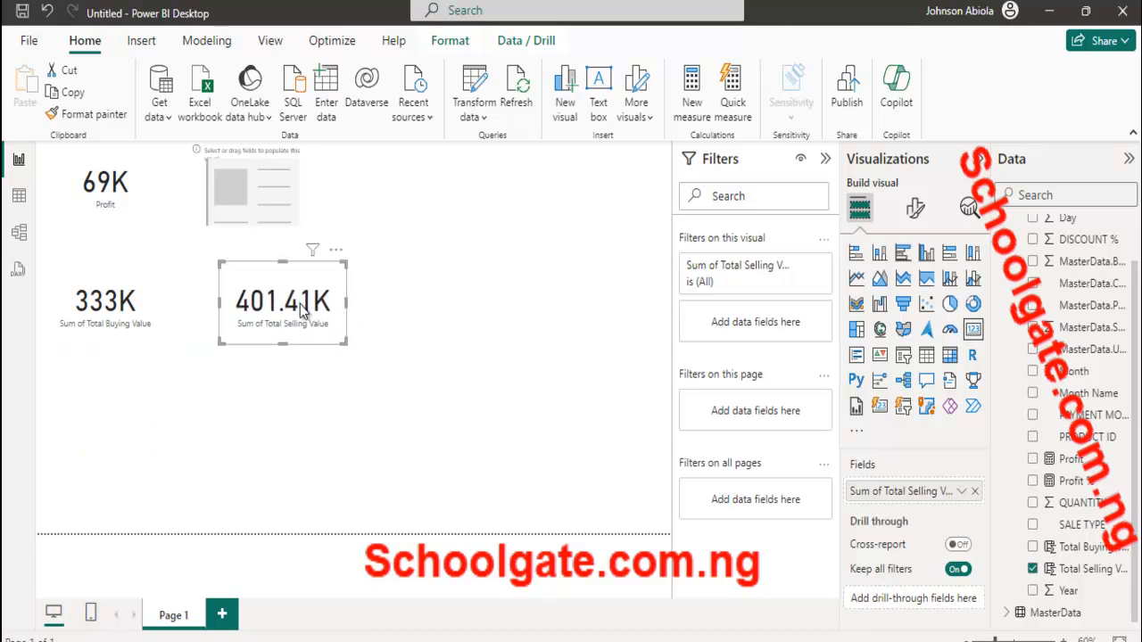
left_click(472, 395)
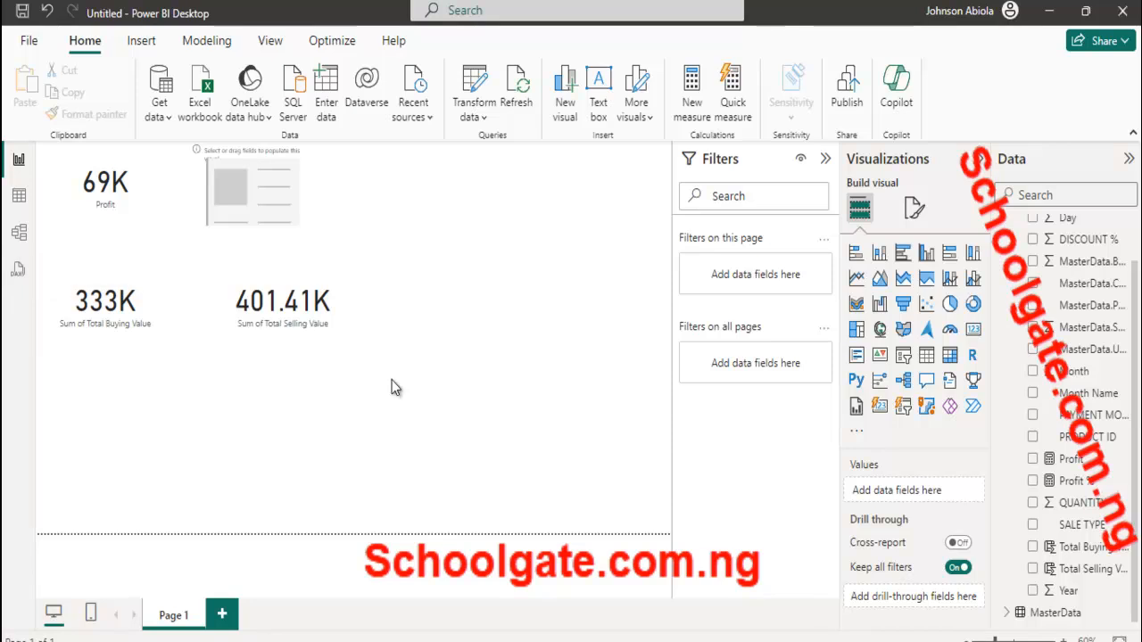
Step: Put the Profit % measure back into the empty card beside the Profit card
left_click(268, 214)
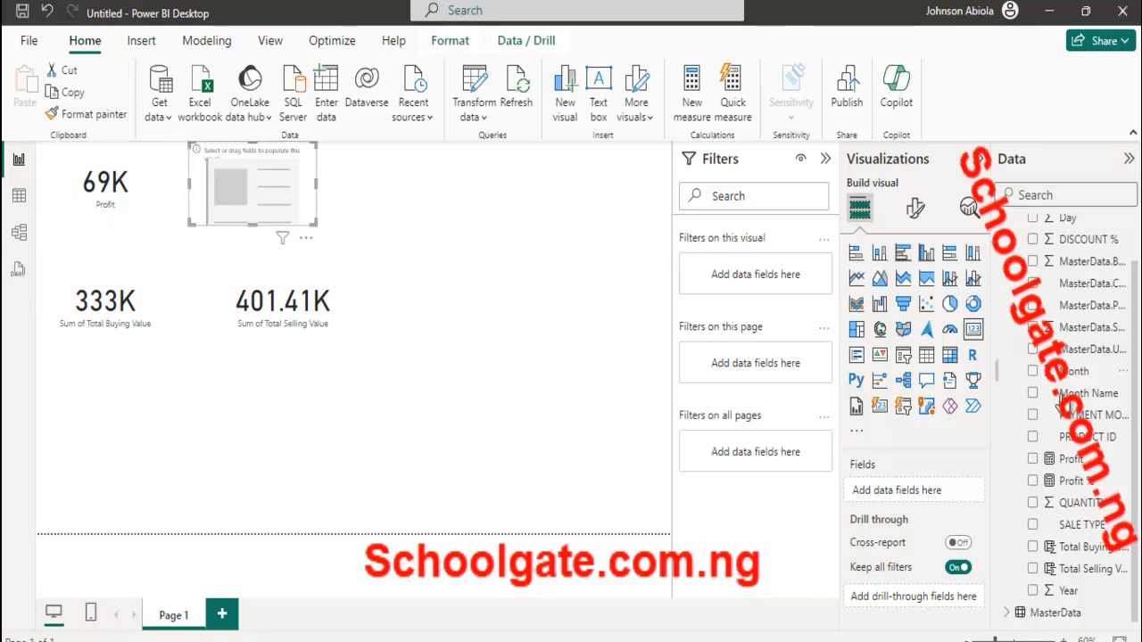
left_click(1033, 482)
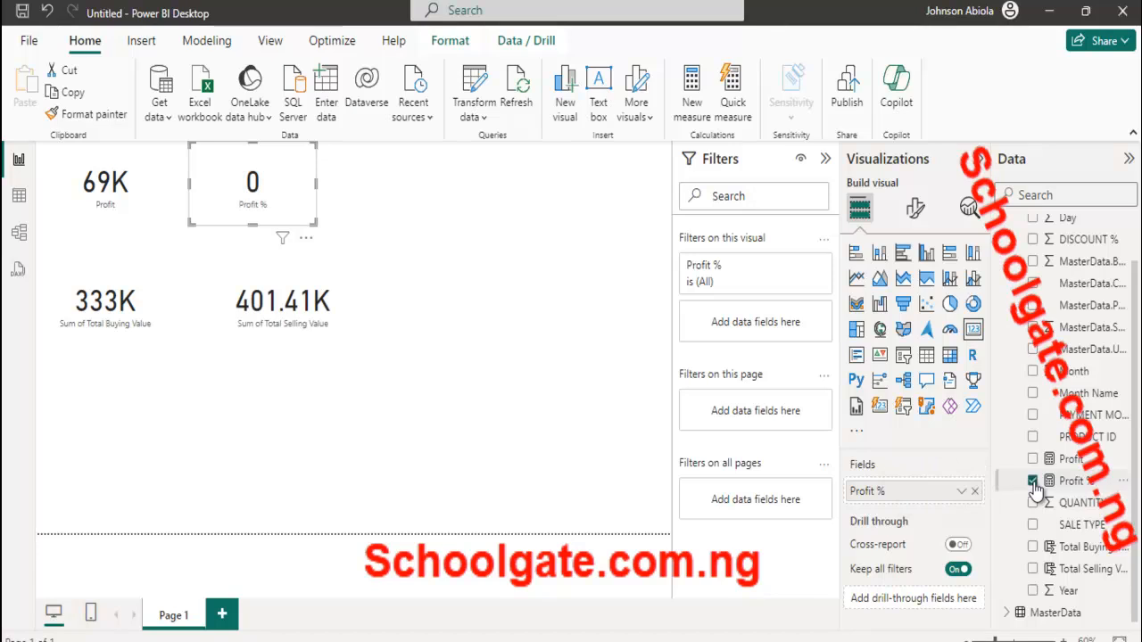
left_click(435, 207)
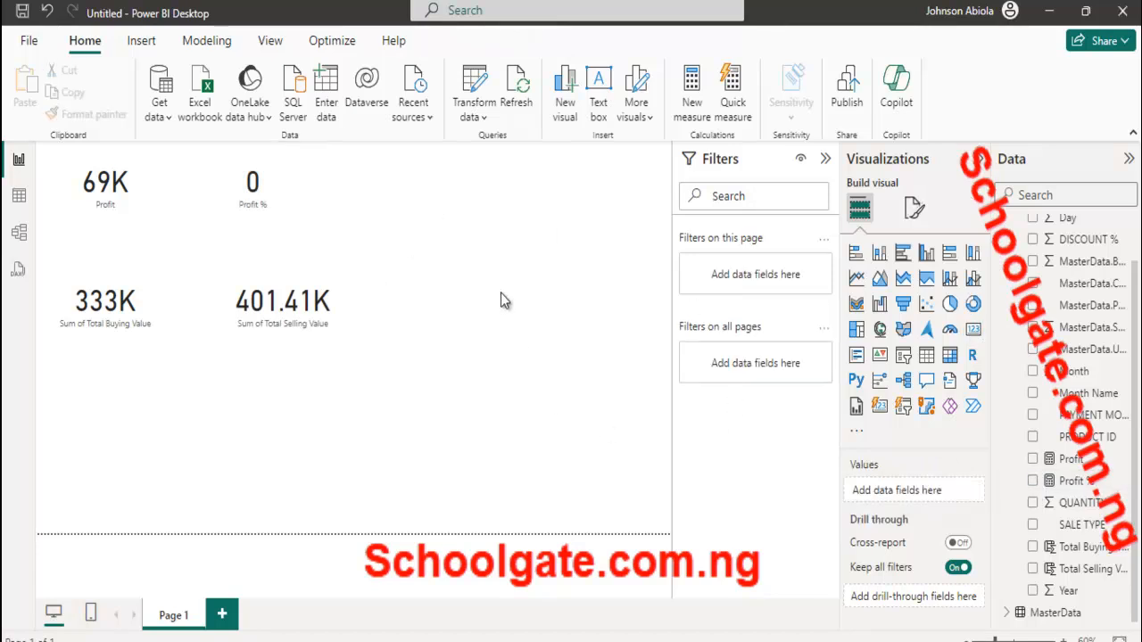
Step: Set the callout value decimal places of the Profit % card to 2
left_click(251, 207)
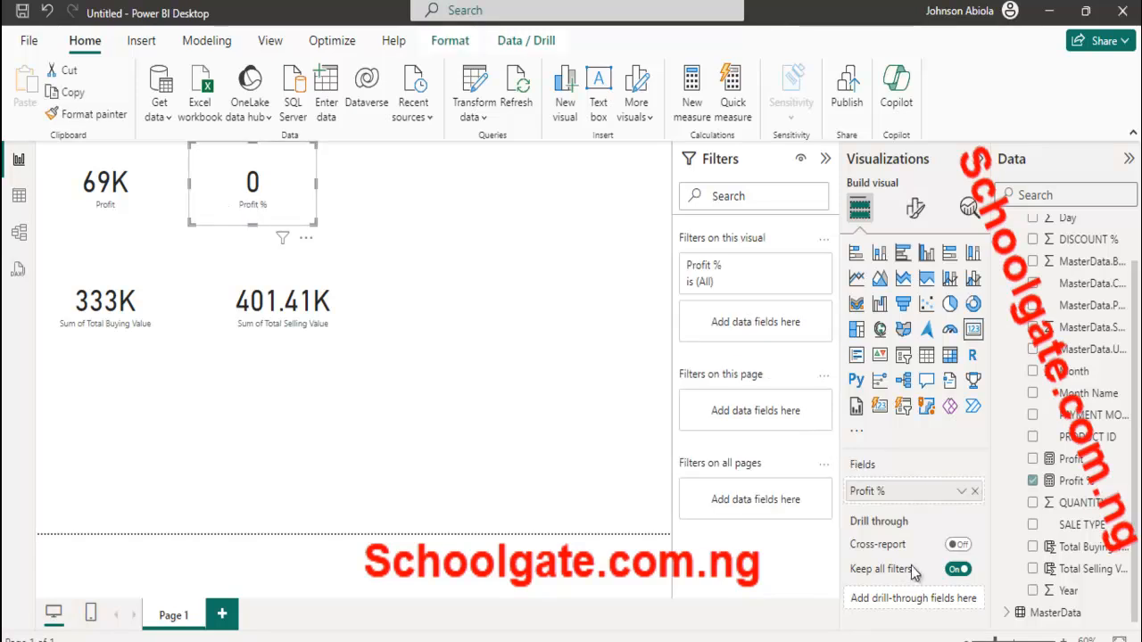
left_click(904, 212)
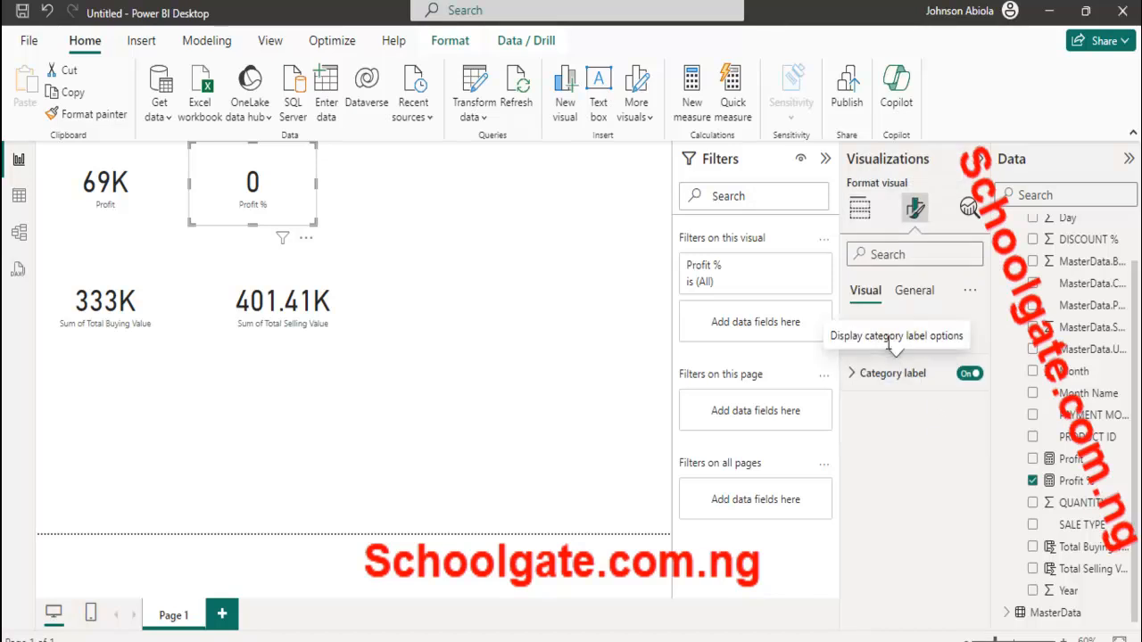
left_click(946, 343)
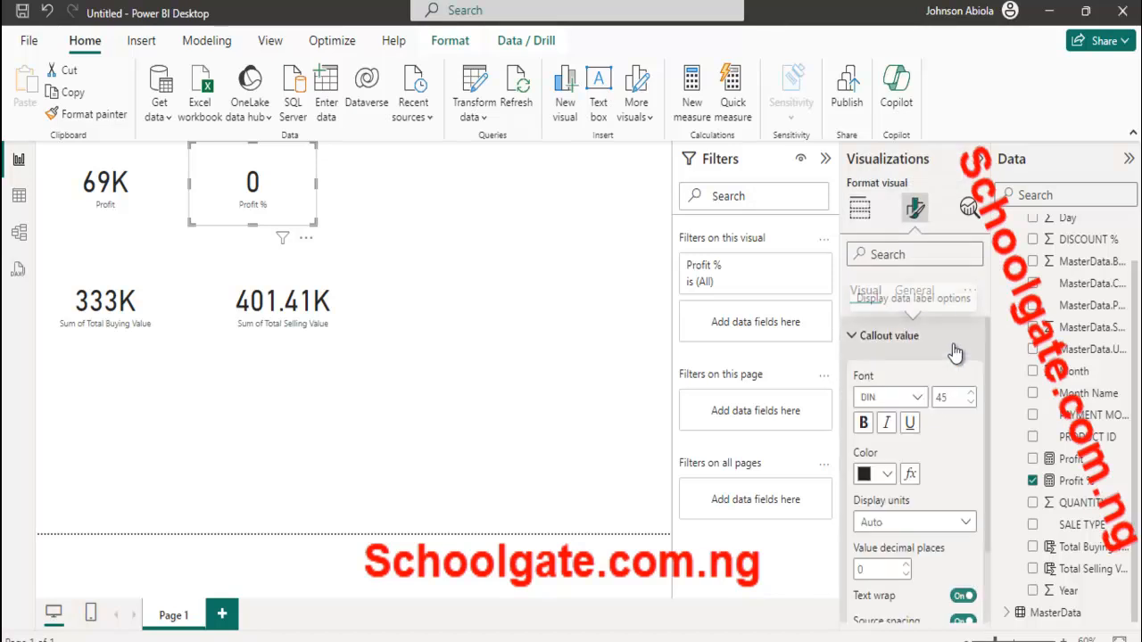
left_click(906, 565)
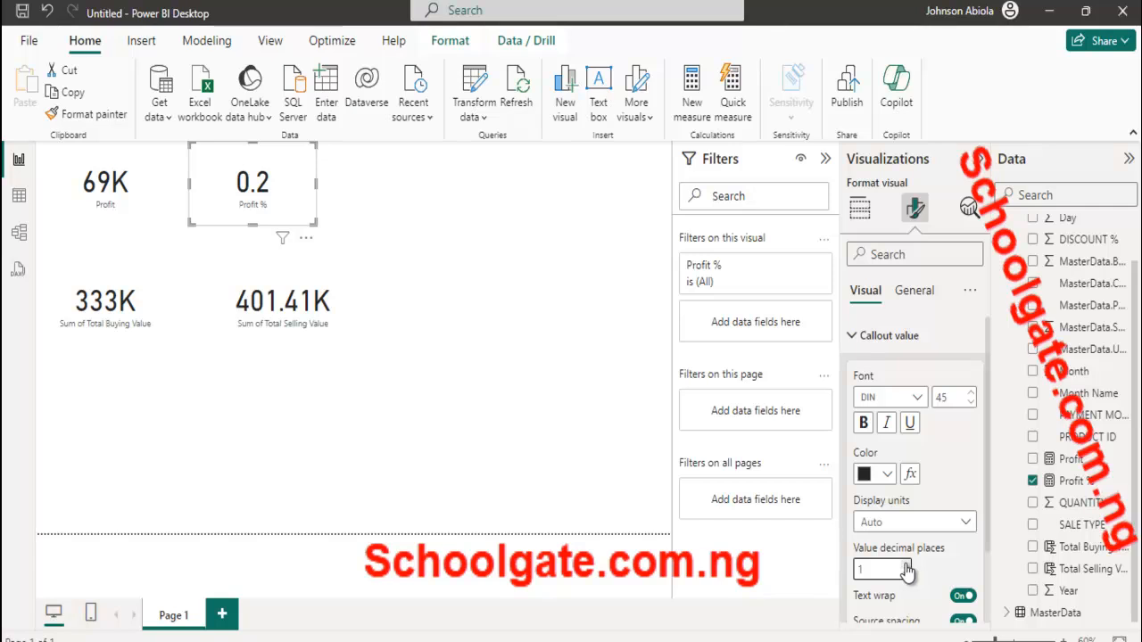
left_click(906, 565)
left_click(906, 565)
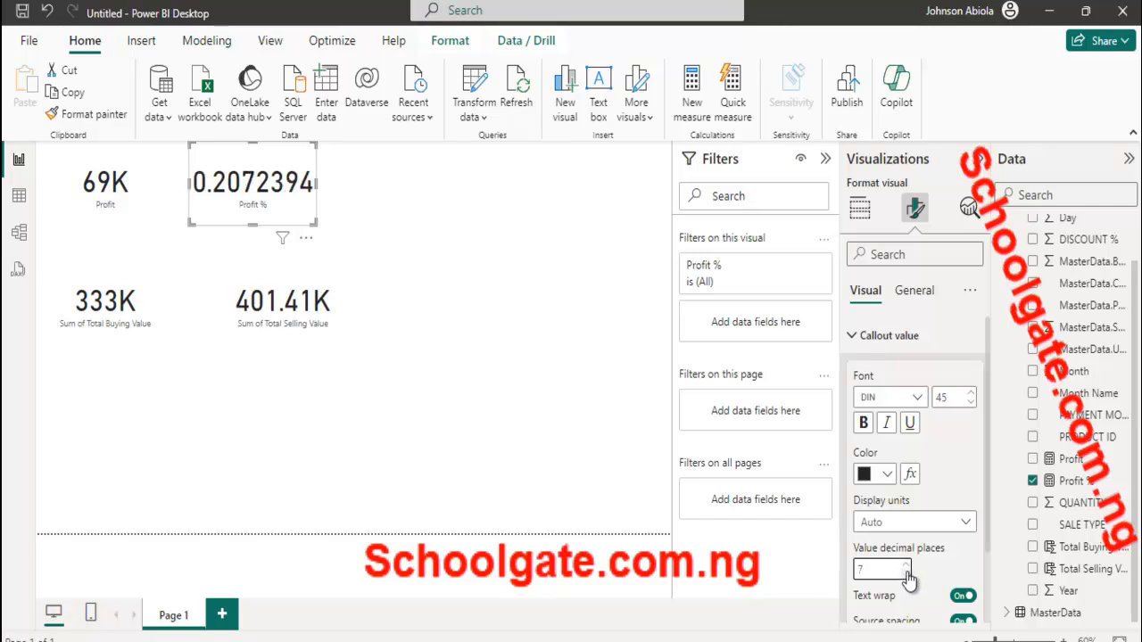
left_click(908, 574)
left_click(908, 574)
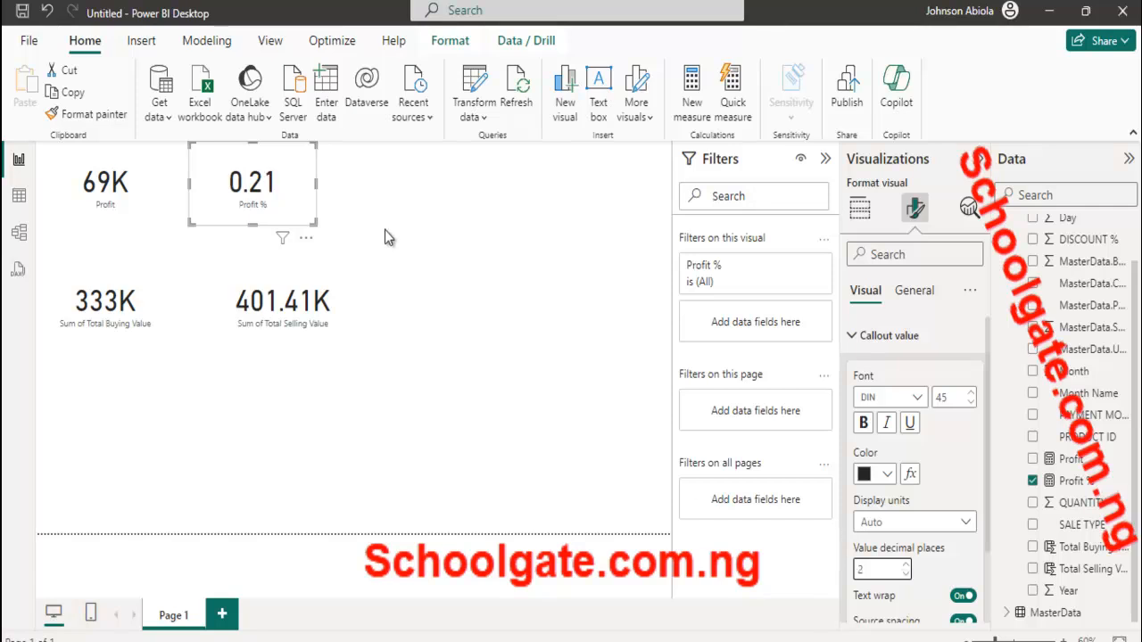
left_click(488, 287)
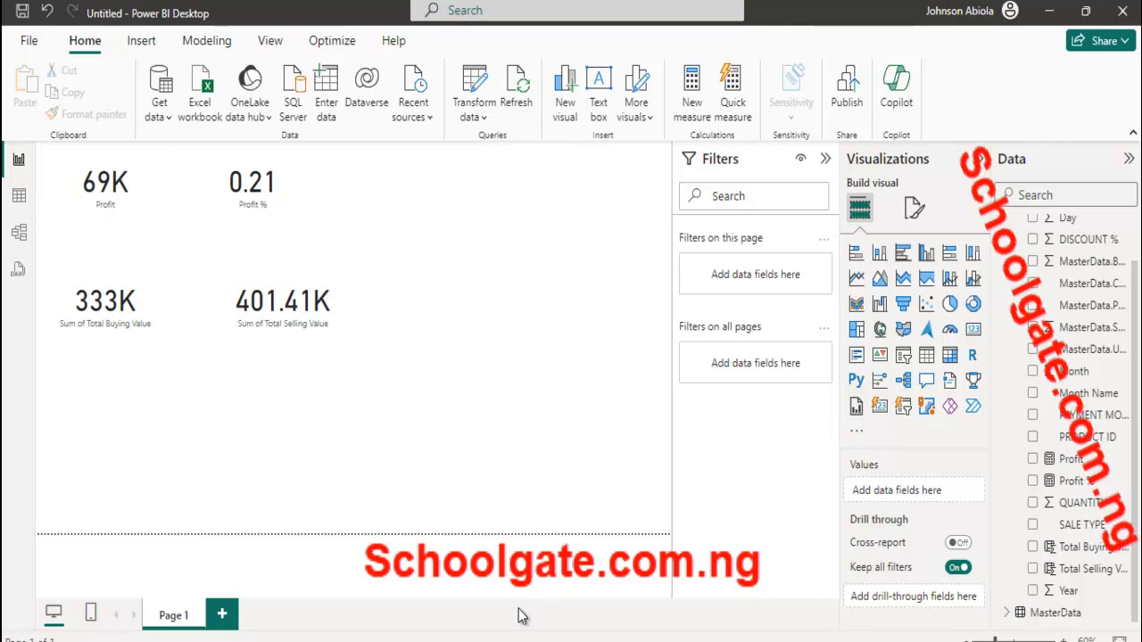
Step: In the Notepad task notes, insert an x before (1-Discount) in the T.S.V. formula and return to the Power BI report
left_click(401, 641)
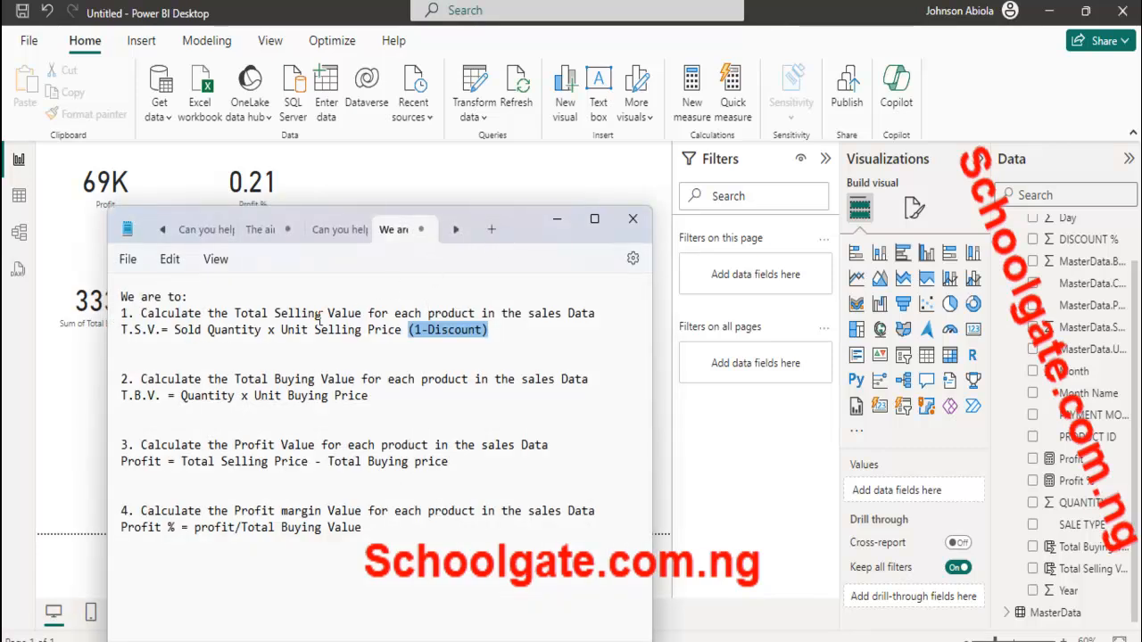
left_click(288, 349)
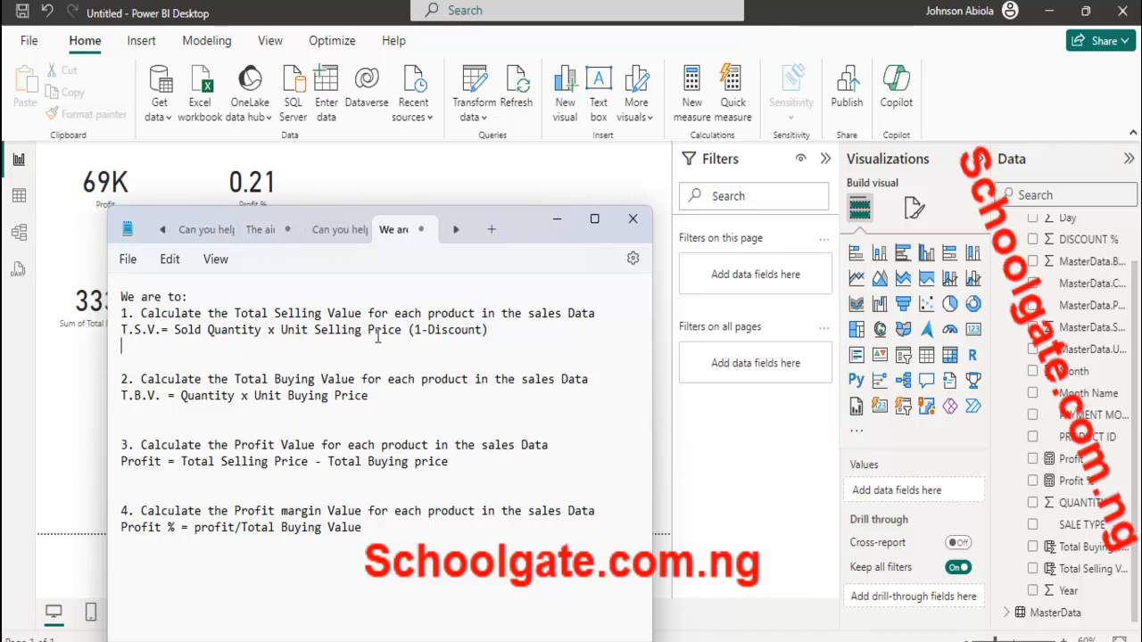
left_click(409, 335)
type("x")
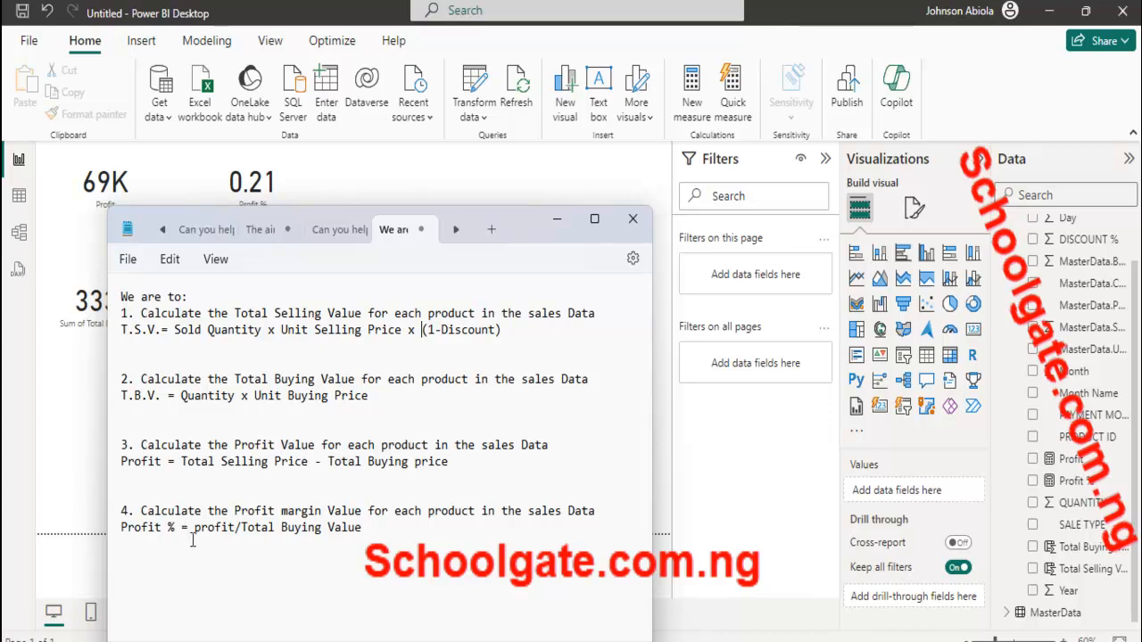
left_click(338, 175)
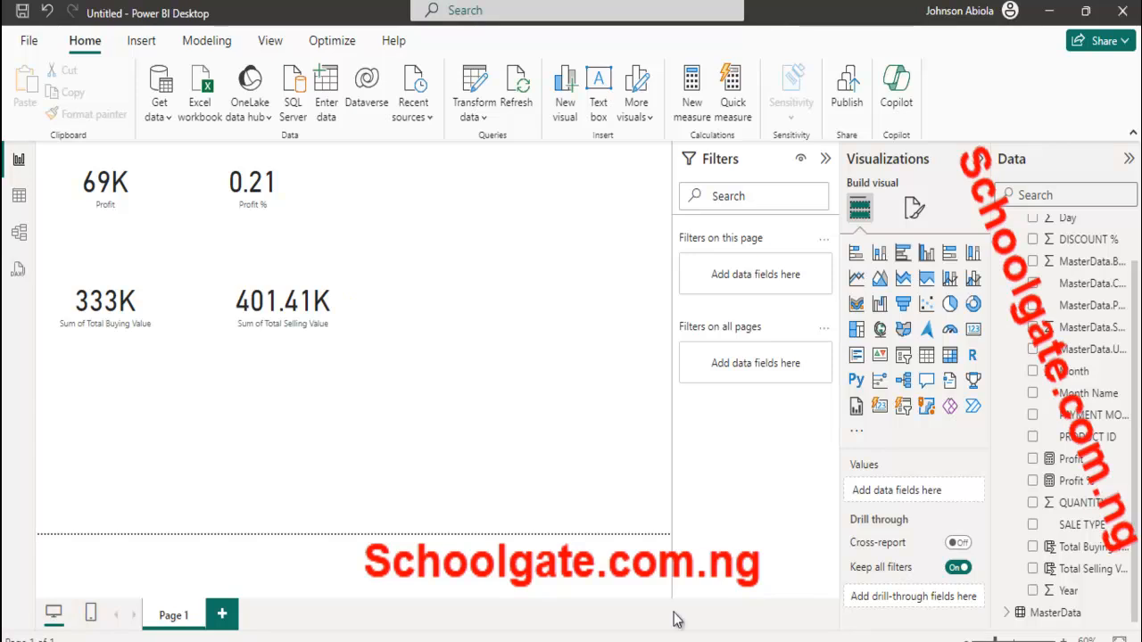
mouse_move(725, 641)
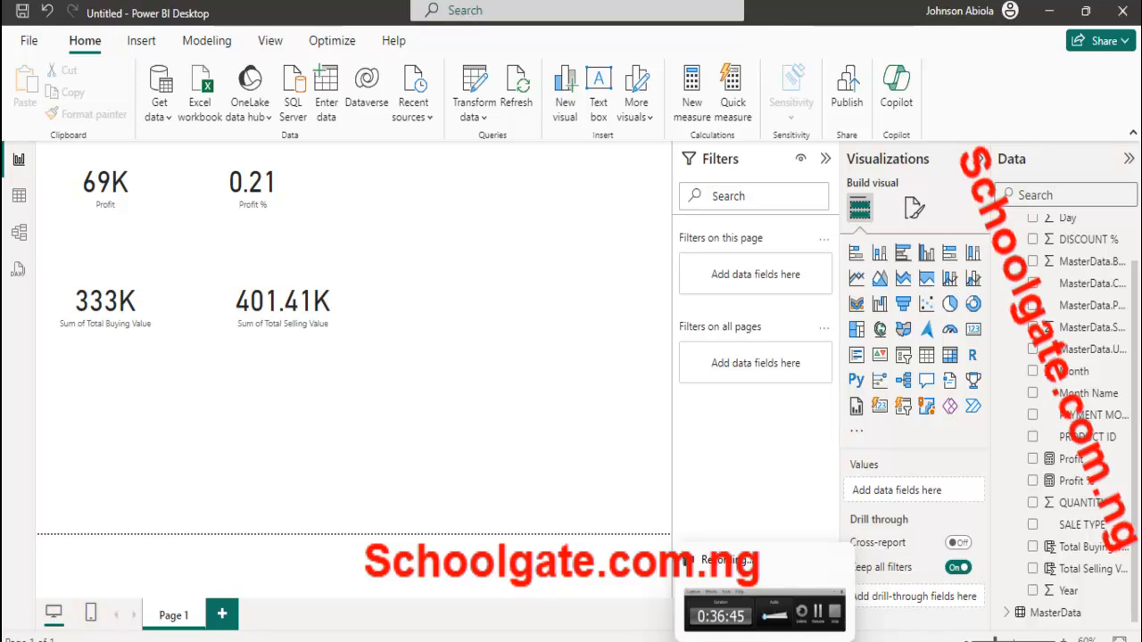
left_click(765, 611)
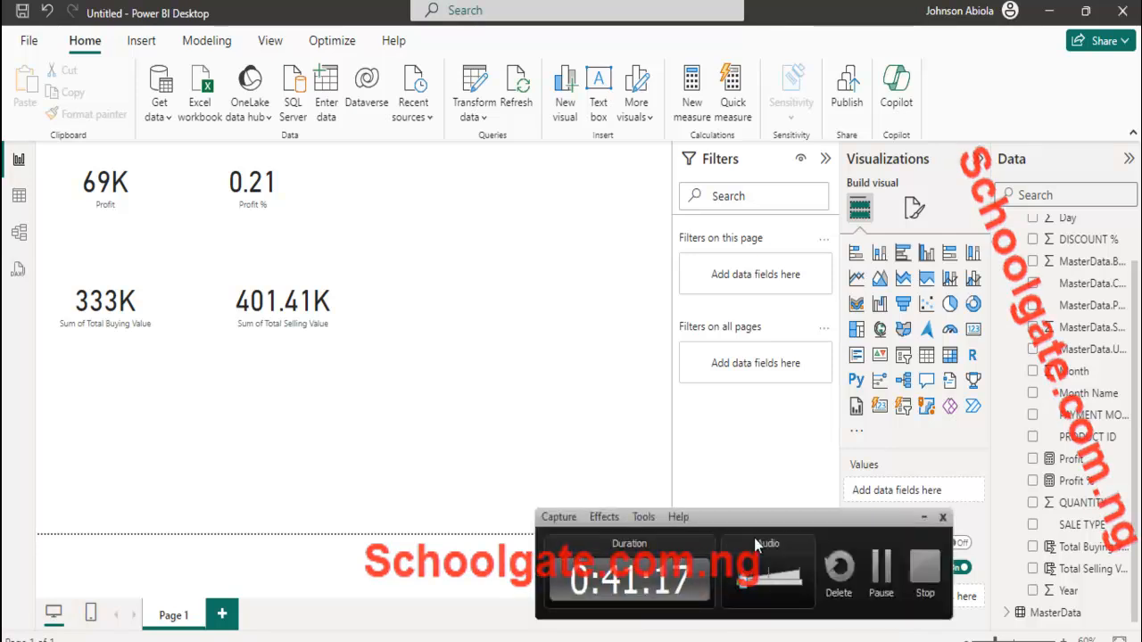